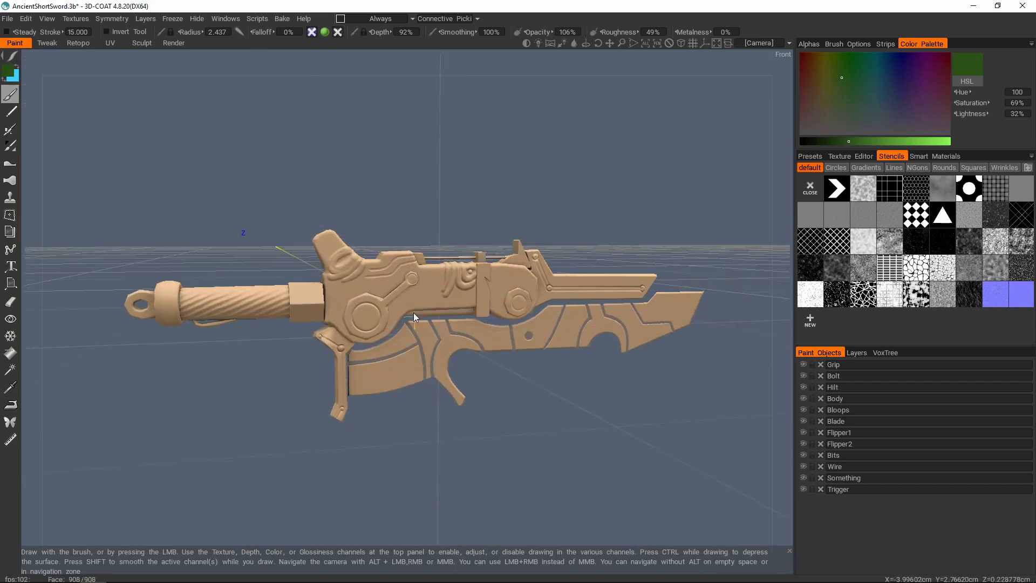
Examine the baked sword's grip, hilt block, body and trigger up close from several angles
{"action": "middle_click_drag", "start_coordinate": [414, 316], "coordinate": [433, 310], "text": "alt"}
{"action": "scroll", "coordinate": [434, 308], "scroll_direction": "up", "scroll_amount": 3}
{"action": "left_click_drag", "start_coordinate": [433, 303], "coordinate": [560, 284], "text": "alt"}
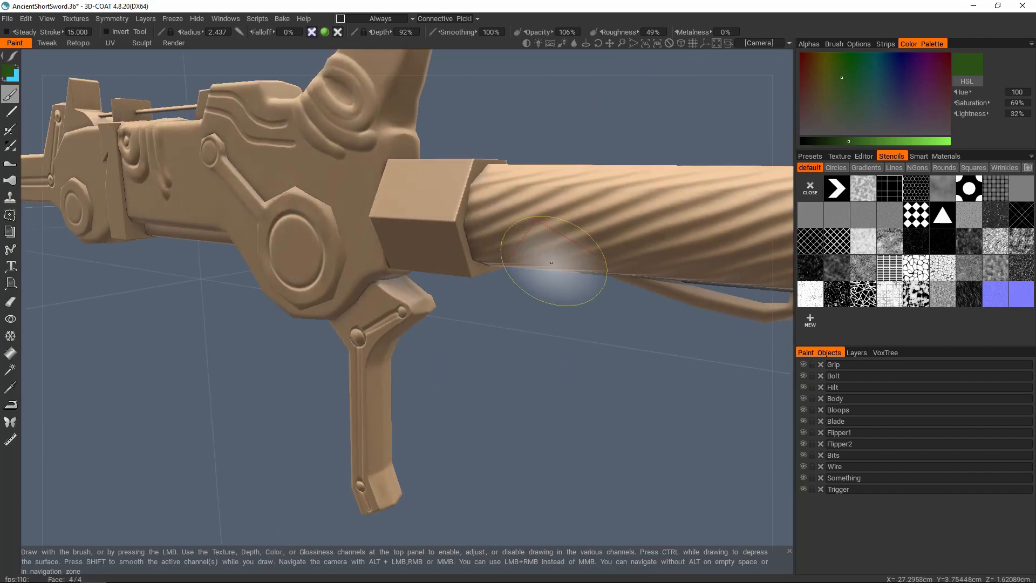
{"action": "left_click_drag", "start_coordinate": [405, 304], "coordinate": [140, 329], "text": "alt"}
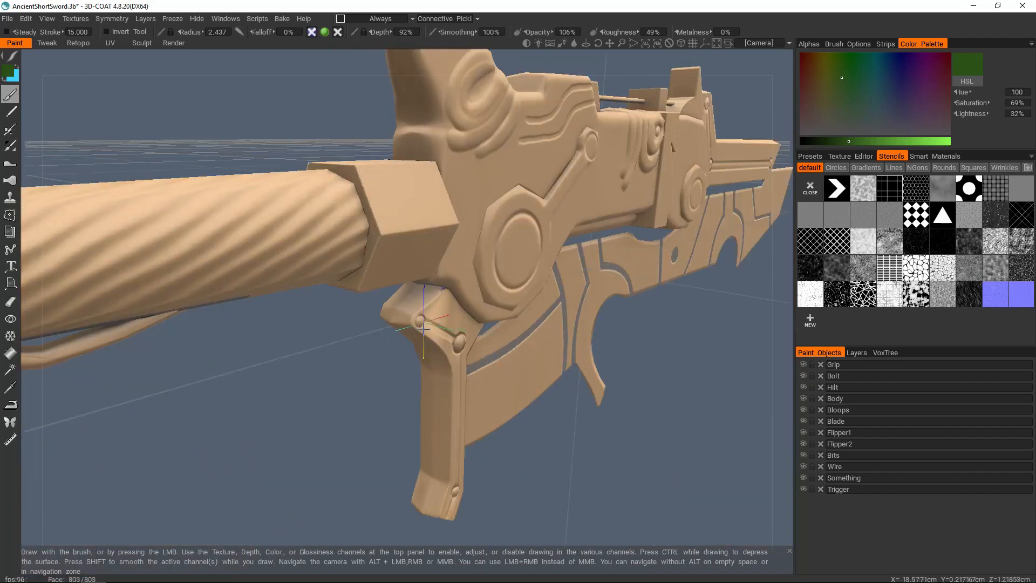
{"action": "left_click_drag", "start_coordinate": [443, 326], "coordinate": [420, 313], "text": "alt"}
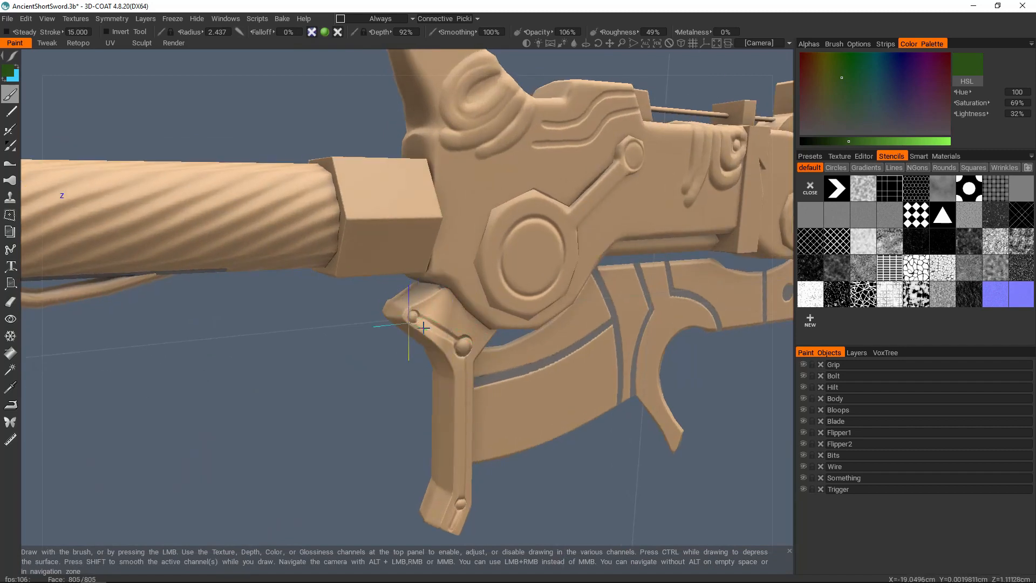
{"action": "left_click_drag", "start_coordinate": [474, 456], "coordinate": [226, 348], "text": "alt"}
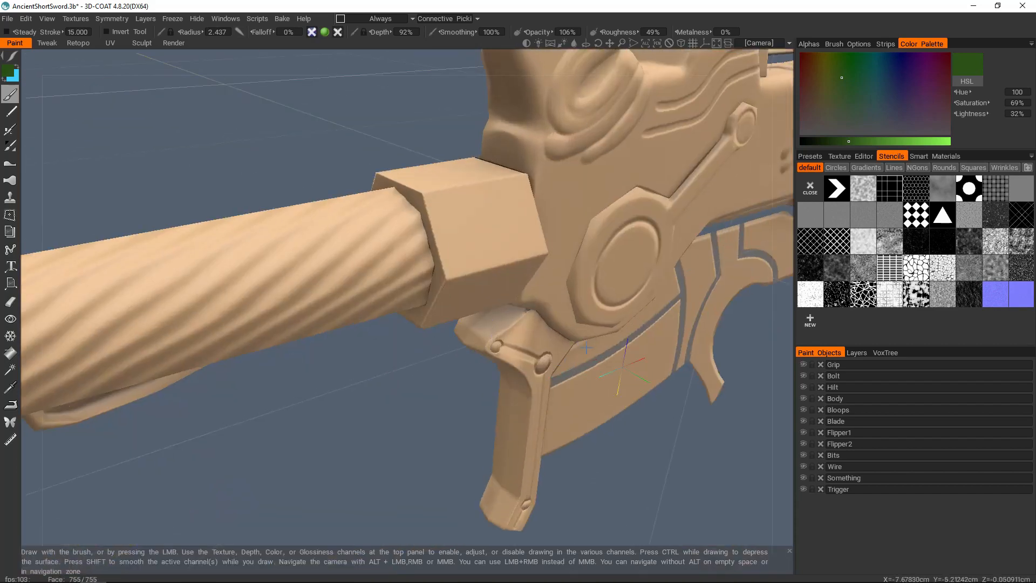
{"action": "left_click_drag", "start_coordinate": [535, 336], "coordinate": [388, 300], "text": "alt"}
{"action": "scroll", "coordinate": [508, 333], "scroll_direction": "down", "scroll_amount": 5}
{"action": "scroll", "coordinate": [388, 300], "scroll_direction": "up", "scroll_amount": 5}
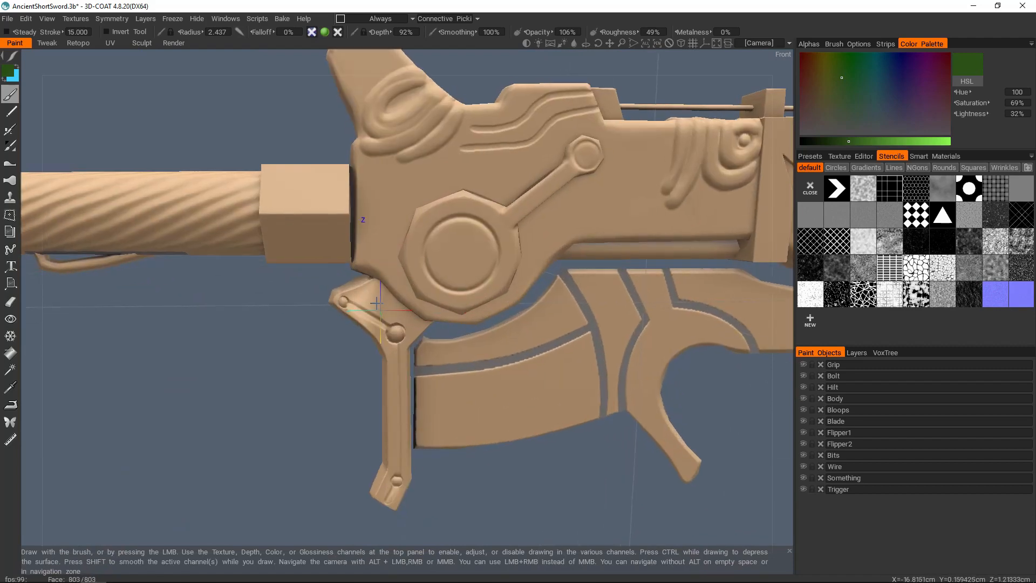
{"action": "left_click_drag", "start_coordinate": [384, 295], "coordinate": [755, 310], "text": "alt"}
{"action": "left_click_drag", "start_coordinate": [368, 319], "coordinate": [675, 309], "text": "alt"}
{"action": "left_click_drag", "start_coordinate": [405, 319], "coordinate": [217, 348], "text": "alt"}
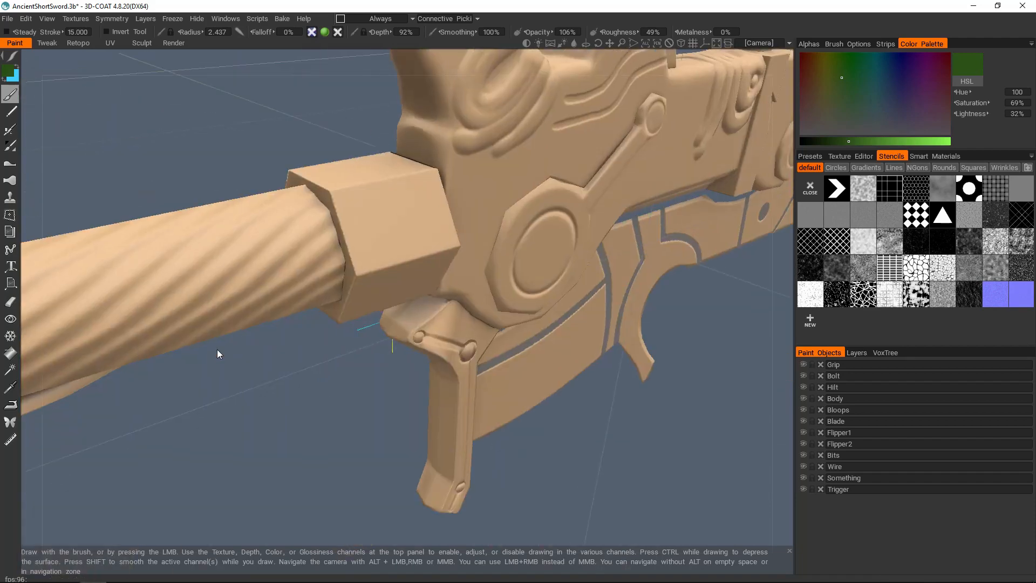
Examine the baked detail along the sword's blade, flippers and upper body from several angles
{"action": "right_click_drag", "start_coordinate": [217, 348], "coordinate": [161, 346], "text": "alt"}
{"action": "middle_click_drag", "start_coordinate": [485, 243], "coordinate": [340, 353], "text": "alt"}
{"action": "left_click_drag", "start_coordinate": [475, 297], "coordinate": [410, 318], "text": "alt"}
{"action": "middle_click_drag", "start_coordinate": [636, 264], "coordinate": [422, 319], "text": "alt"}
{"action": "middle_click_drag", "start_coordinate": [521, 303], "coordinate": [345, 313], "text": "alt"}
{"action": "left_click_drag", "start_coordinate": [418, 318], "coordinate": [386, 300], "text": "alt"}
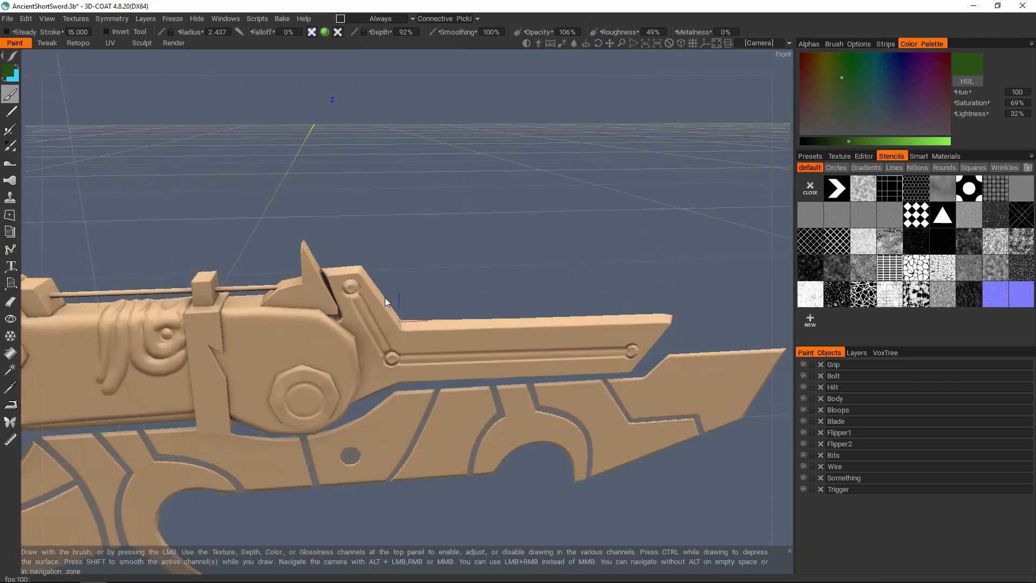
{"action": "middle_click_drag", "start_coordinate": [385, 300], "coordinate": [664, 215], "text": "alt"}
{"action": "right_click_drag", "start_coordinate": [594, 232], "coordinate": [497, 248], "text": "alt"}
{"action": "left_click_drag", "start_coordinate": [402, 286], "coordinate": [464, 275], "text": "alt"}
{"action": "right_click_drag", "start_coordinate": [469, 277], "coordinate": [518, 278], "text": "alt"}
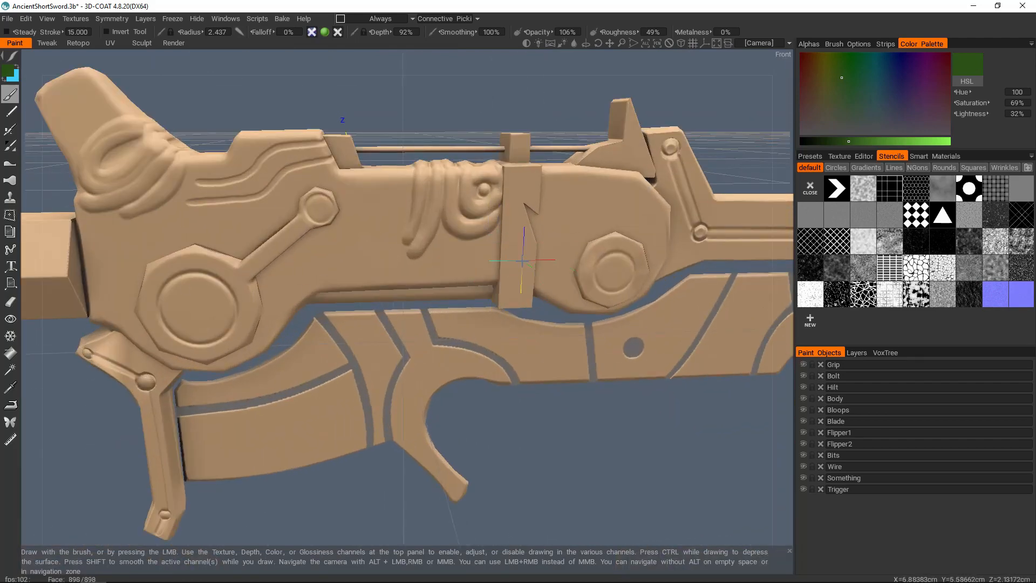
{"action": "middle_click_drag", "start_coordinate": [521, 261], "coordinate": [657, 260], "text": "alt"}
{"action": "right_click_drag", "start_coordinate": [657, 260], "coordinate": [583, 262], "text": "alt"}
{"action": "middle_click_drag", "start_coordinate": [582, 261], "coordinate": [496, 264], "text": "alt"}
{"action": "left_click_drag", "start_coordinate": [496, 263], "coordinate": [464, 294], "text": "alt"}
{"action": "right_click_drag", "start_coordinate": [453, 295], "coordinate": [470, 297], "text": "alt"}
{"action": "middle_click_drag", "start_coordinate": [471, 297], "coordinate": [550, 280], "text": "alt"}
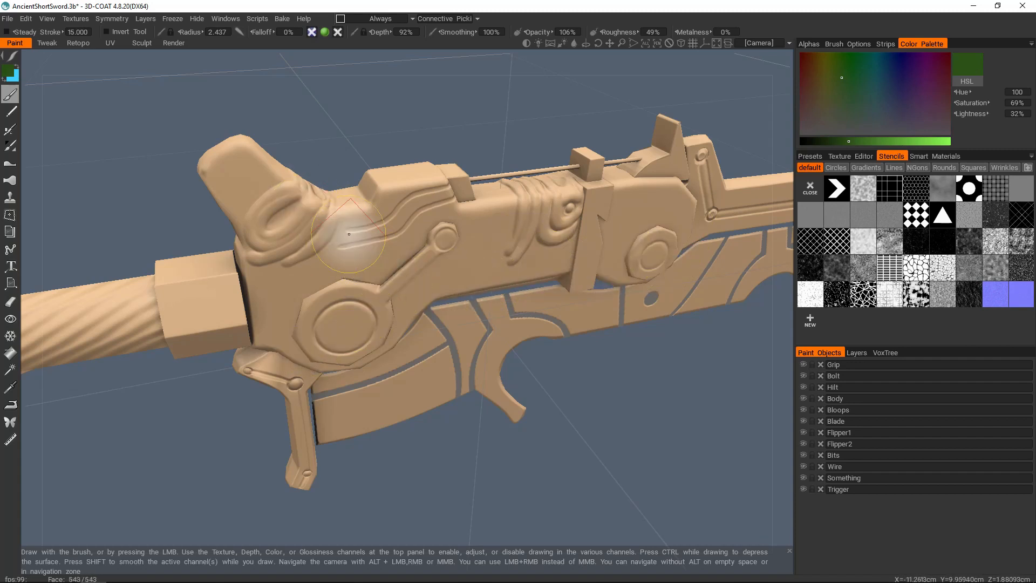
Inspect the low-poly retopology mesh around the body and trigger in the Retopo room, then return to the Paint room
{"action": "left_click", "coordinate": [78, 43]}
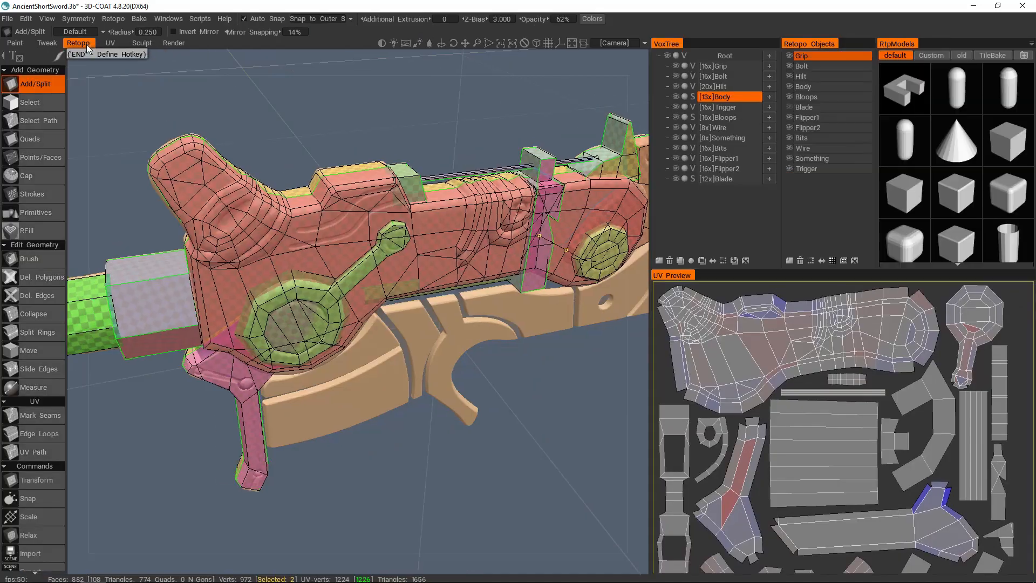
{"action": "scroll", "coordinate": [380, 267], "scroll_direction": "up", "scroll_amount": 5}
{"action": "left_click_drag", "start_coordinate": [381, 268], "coordinate": [401, 251], "text": "alt"}
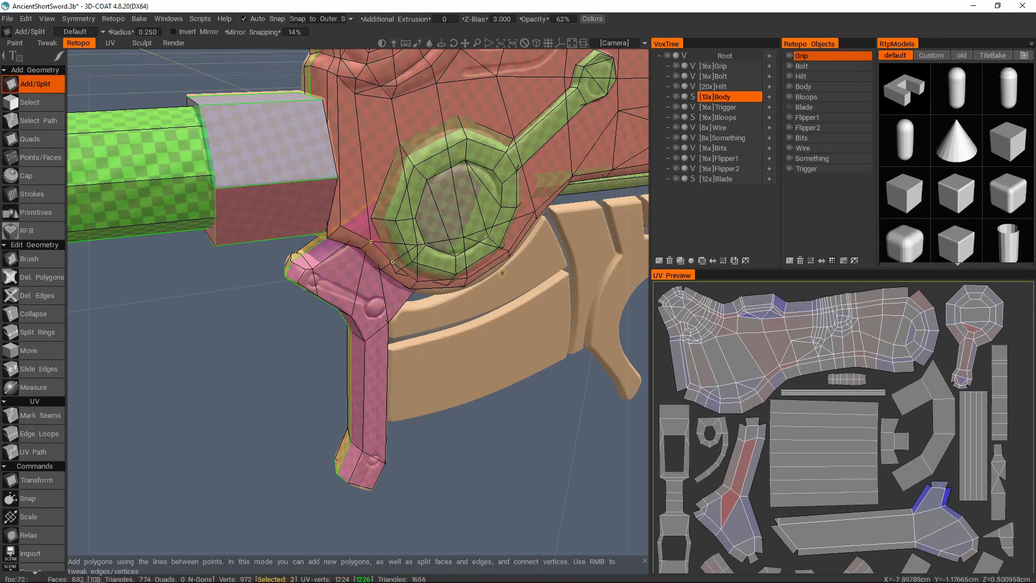
{"action": "left_click_drag", "start_coordinate": [390, 279], "coordinate": [363, 273], "text": "alt"}
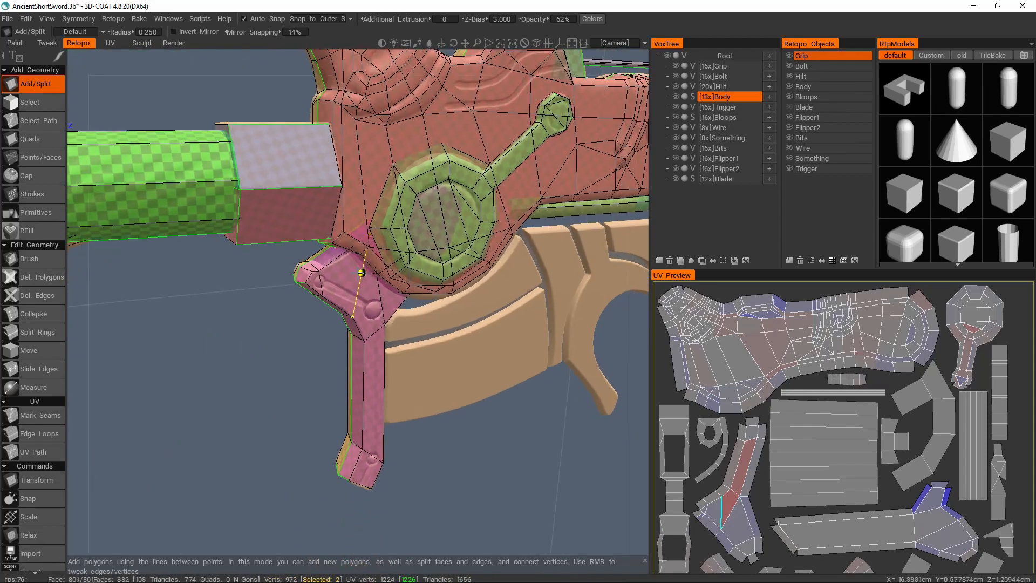
{"action": "left_click", "coordinate": [16, 43]}
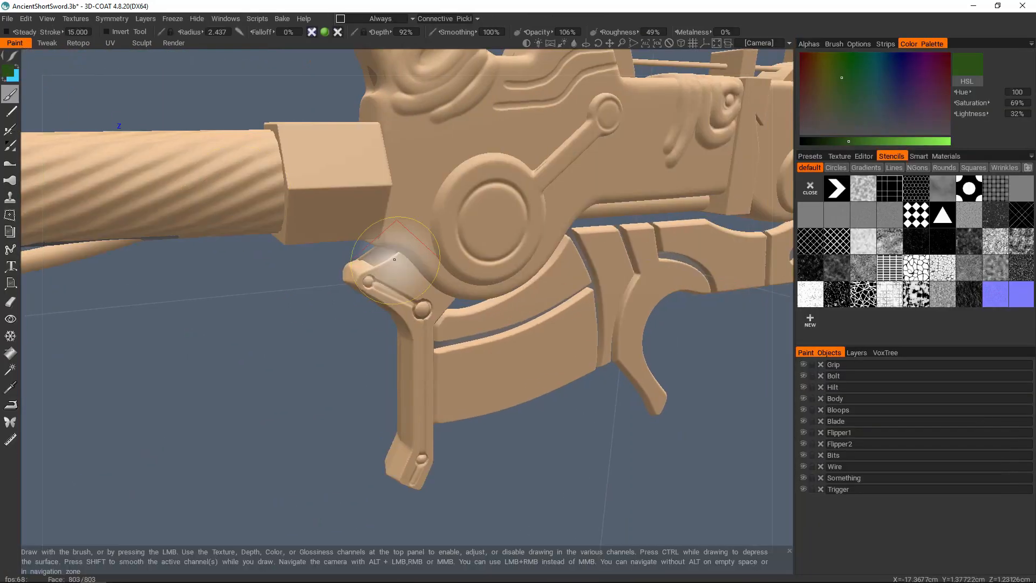
Examine the whole baked sword in the Paint room from the front and at oblique angles
{"action": "scroll", "coordinate": [483, 259], "scroll_direction": "down", "scroll_amount": 3}
{"action": "mouse_move", "coordinate": [484, 259]}
{"action": "left_mouse_down", "text": "alt"}
{"action": "mouse_move", "coordinate": [338, 277]}
{"action": "mouse_move", "coordinate": [442, 270]}
{"action": "left_mouse_up", "text": "alt"}
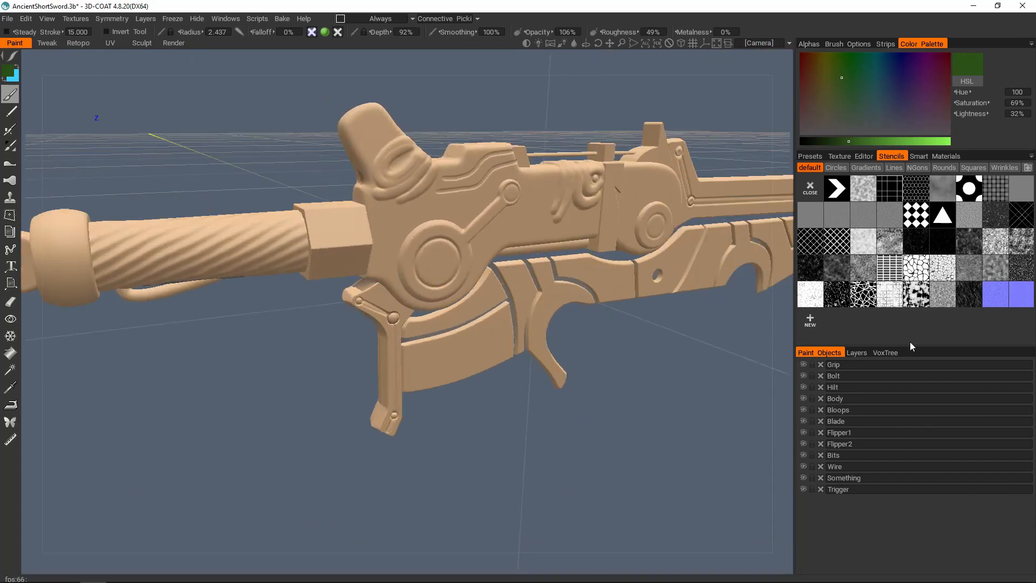
{"action": "left_click", "coordinate": [879, 354]}
{"action": "left_click", "coordinate": [813, 353]}
{"action": "scroll", "coordinate": [384, 316], "scroll_direction": "up", "scroll_amount": 3}
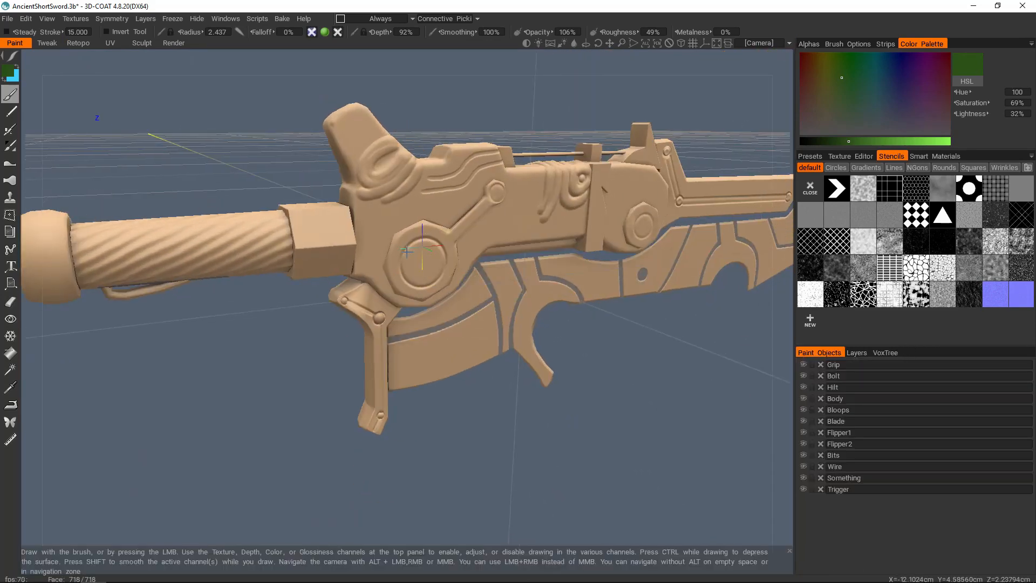
{"action": "left_click_drag", "start_coordinate": [384, 316], "coordinate": [322, 306], "text": "alt"}
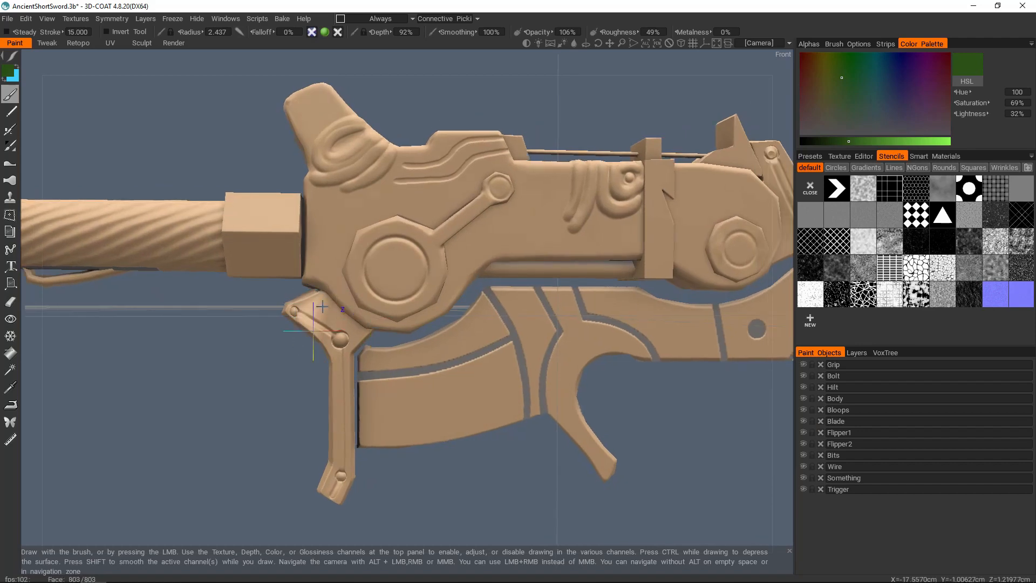
{"action": "scroll", "coordinate": [311, 322], "scroll_direction": "down", "scroll_amount": 3}
{"action": "middle_click_drag", "start_coordinate": [311, 321], "coordinate": [138, 374], "text": "alt"}
{"action": "left_click_drag", "start_coordinate": [421, 323], "coordinate": [367, 330], "text": "alt"}
{"action": "middle_click_drag", "start_coordinate": [367, 329], "coordinate": [422, 298], "text": "alt"}
{"action": "scroll", "coordinate": [422, 298], "scroll_direction": "up", "scroll_amount": 3}
{"action": "mouse_move", "coordinate": [421, 298]}
{"action": "left_mouse_down", "text": "alt"}
{"action": "mouse_move", "coordinate": [571, 302]}
{"action": "mouse_move", "coordinate": [448, 301]}
{"action": "mouse_move", "coordinate": [438, 286]}
{"action": "left_mouse_up", "text": "alt"}
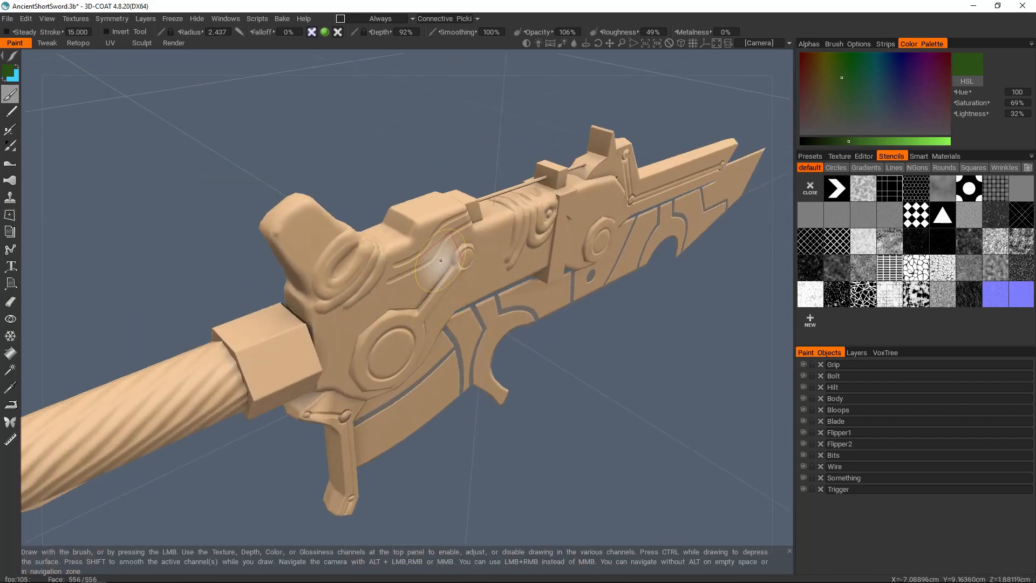
{"action": "mouse_move", "coordinate": [475, 276]}
{"action": "left_mouse_down", "text": "alt"}
{"action": "mouse_move", "coordinate": [450, 281]}
{"action": "mouse_move", "coordinate": [403, 265]}
{"action": "mouse_move", "coordinate": [445, 278]}
{"action": "left_mouse_up", "text": "alt"}
{"action": "mouse_move", "coordinate": [522, 272]}
{"action": "middle_mouse_down", "text": "alt"}
{"action": "mouse_move", "coordinate": [467, 296]}
{"action": "mouse_move", "coordinate": [504, 229]}
{"action": "middle_mouse_up", "text": "alt"}
{"action": "middle_click_drag", "start_coordinate": [434, 278], "coordinate": [456, 277], "text": "alt"}
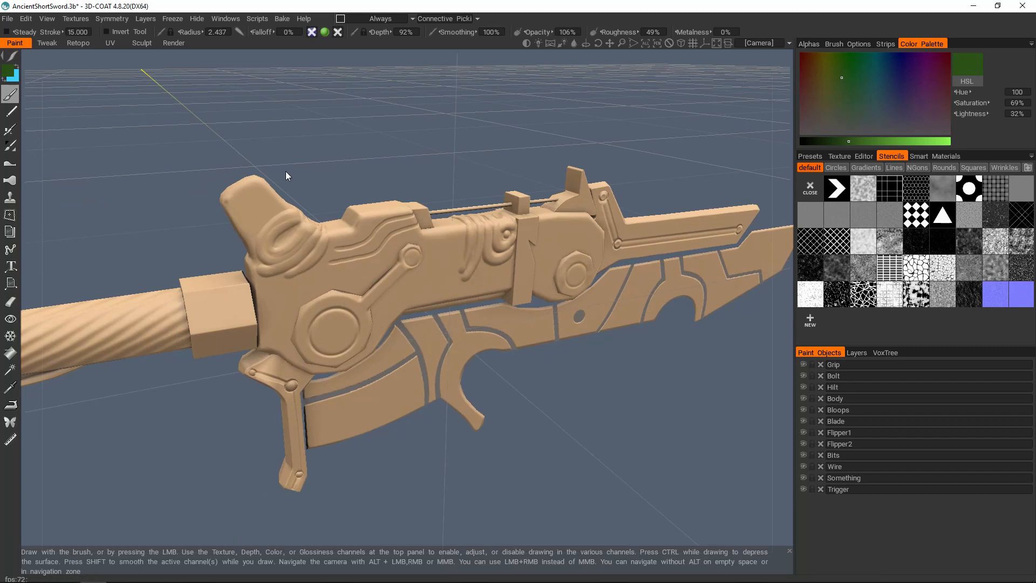
{"action": "right_click_drag", "start_coordinate": [398, 250], "coordinate": [396, 272], "text": "alt"}
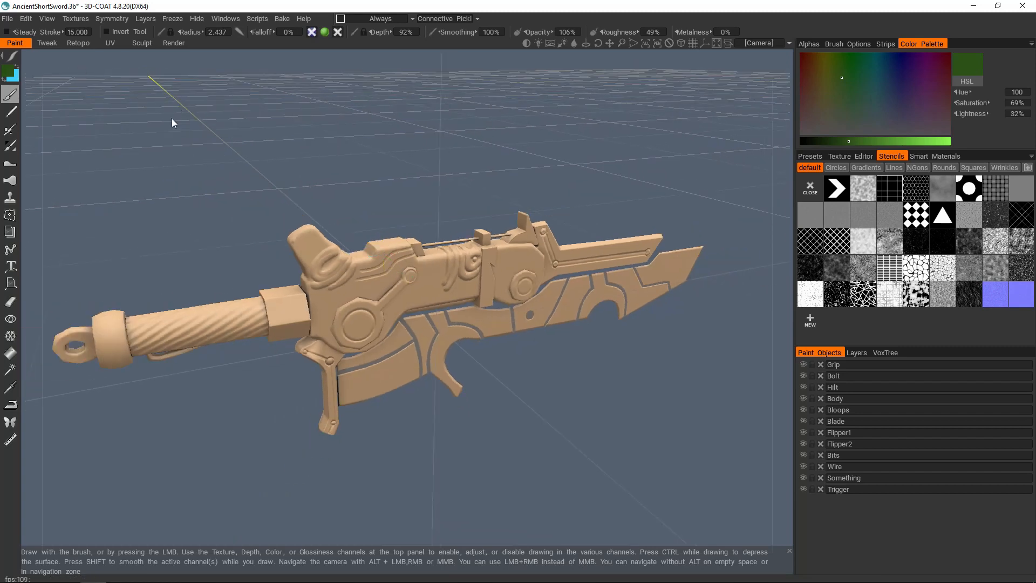
Start exporting objects and textures, with the output mesh set to an FBX file named AncientShortSword in the ZeldaSword folder
{"action": "left_click", "coordinate": [8, 18]}
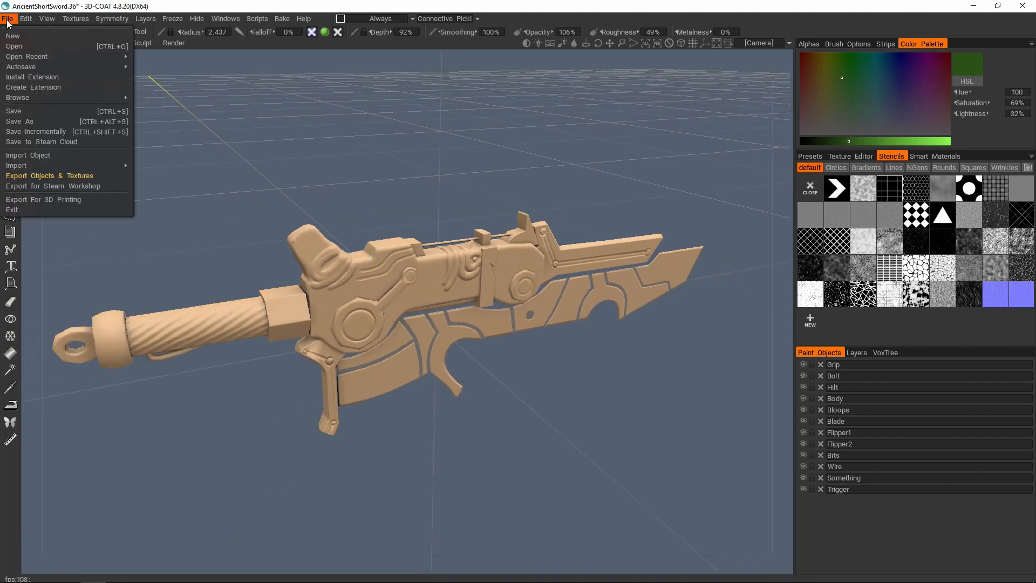
{"action": "left_click", "coordinate": [86, 177]}
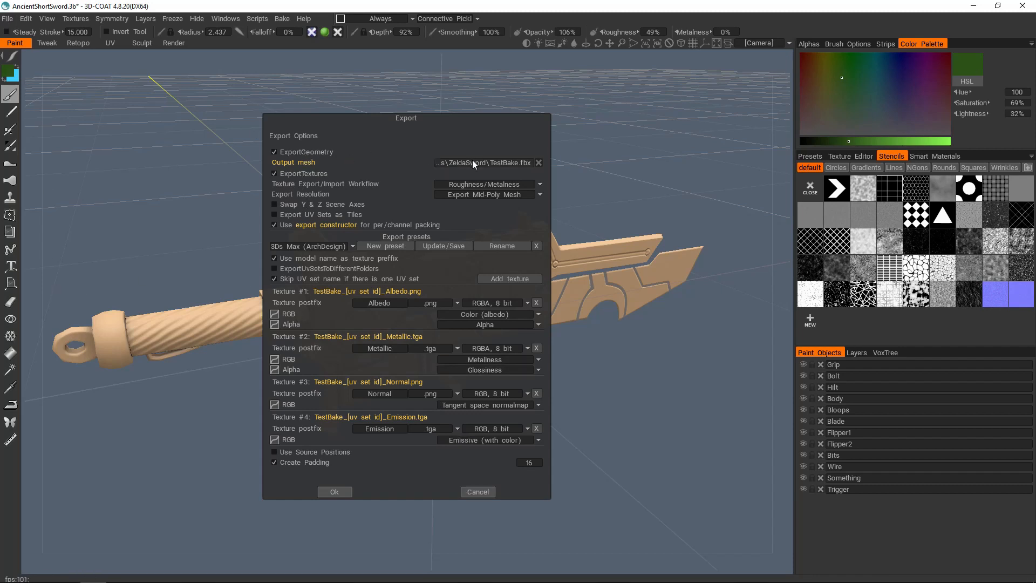
{"action": "left_click", "coordinate": [490, 162]}
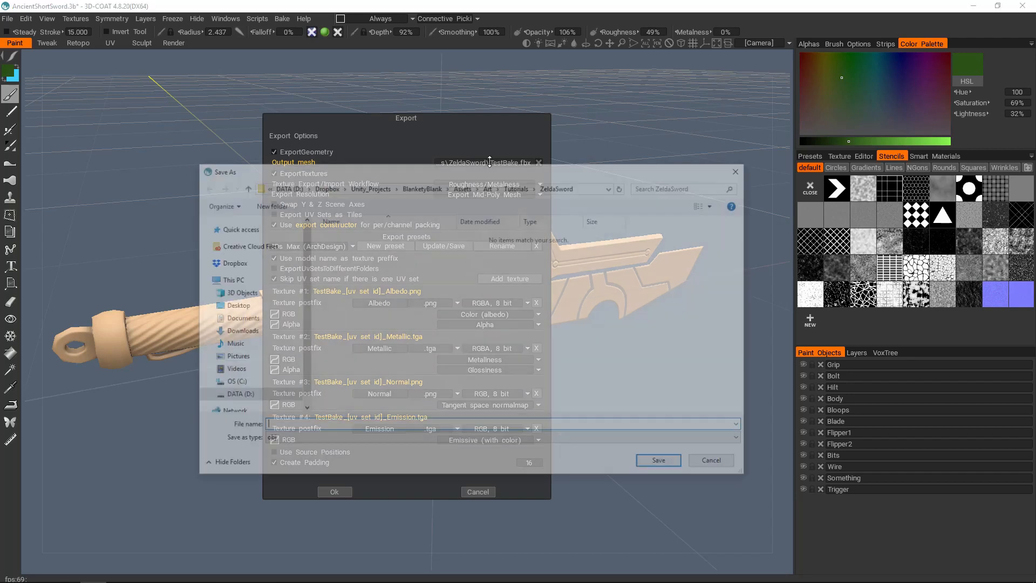
{"action": "left_click", "coordinate": [304, 441]}
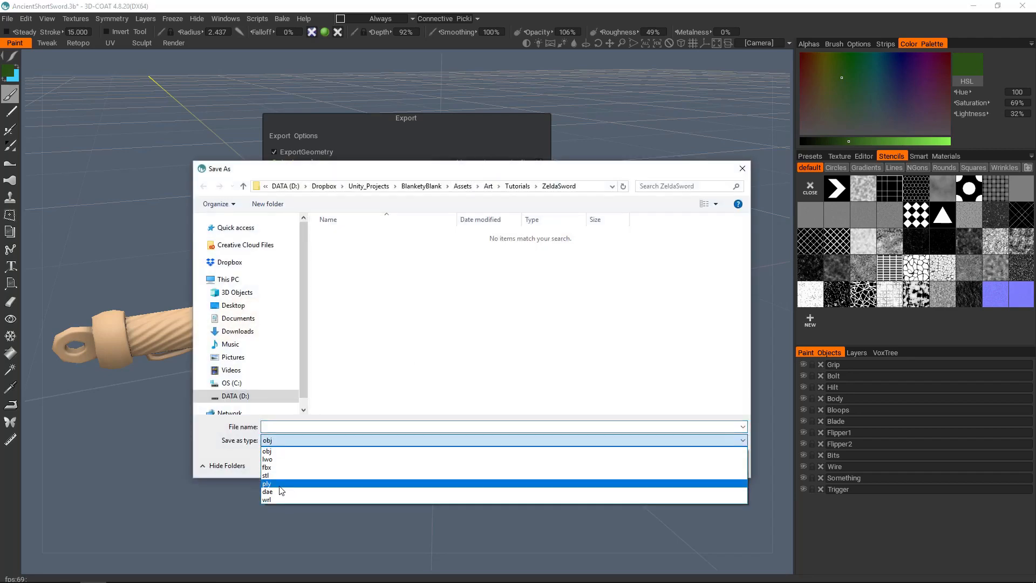
{"action": "left_click", "coordinate": [280, 466]}
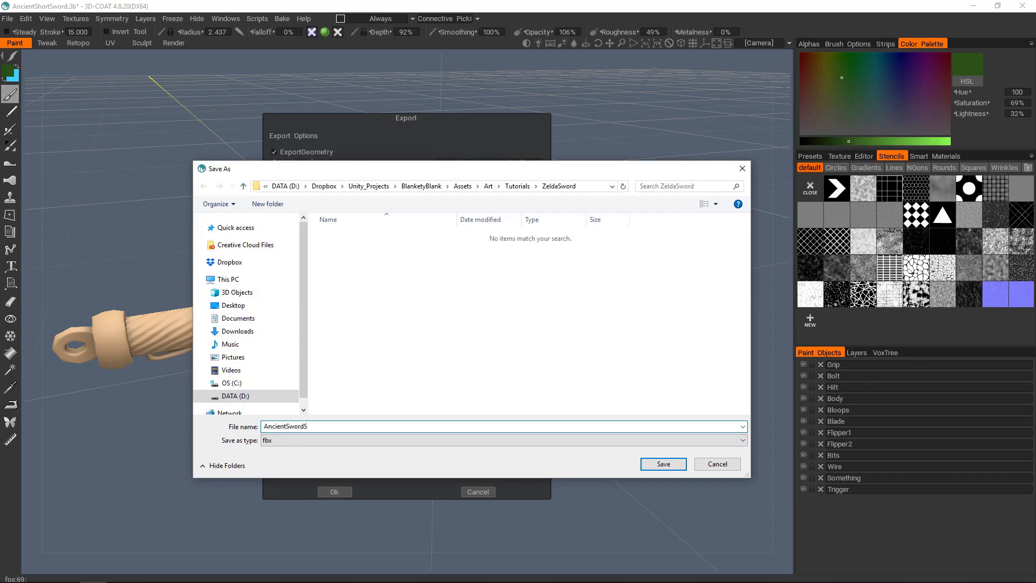
{"action": "key", "text": "Return"}
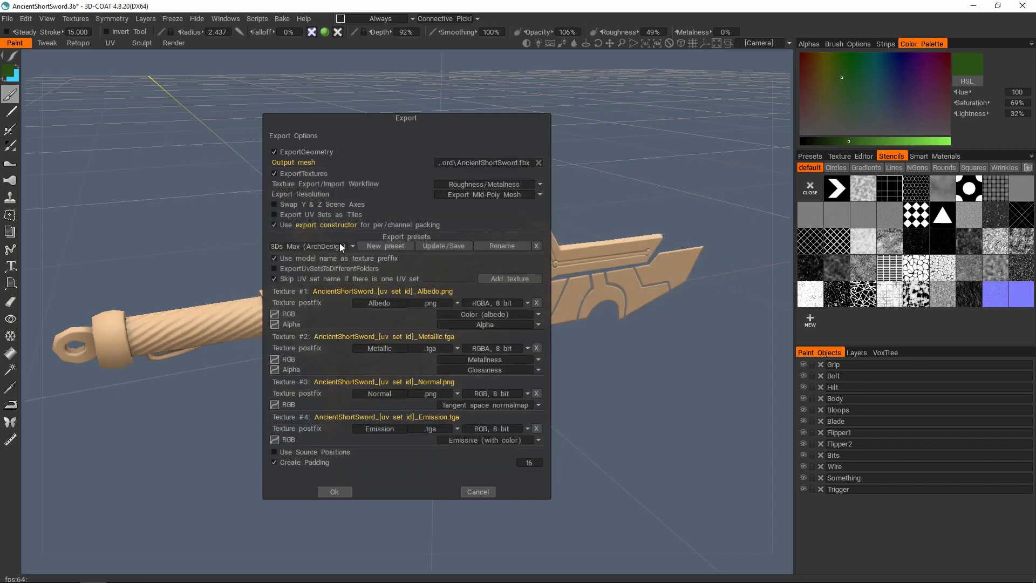
Apply the Unity (Standard) export preset and remove its Height and Occlusion textures
{"action": "left_click", "coordinate": [344, 245]}
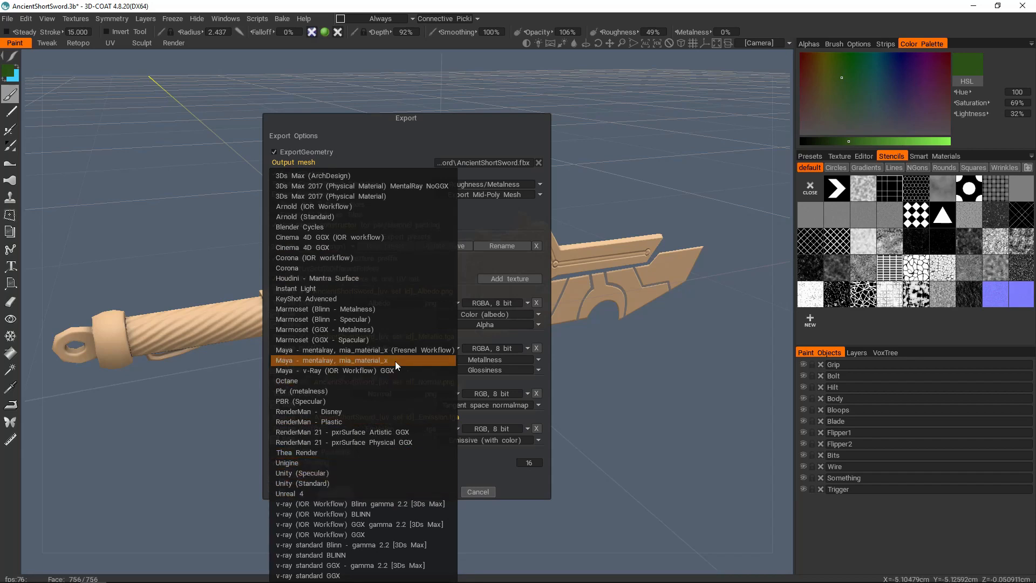
{"action": "left_click", "coordinate": [326, 483]}
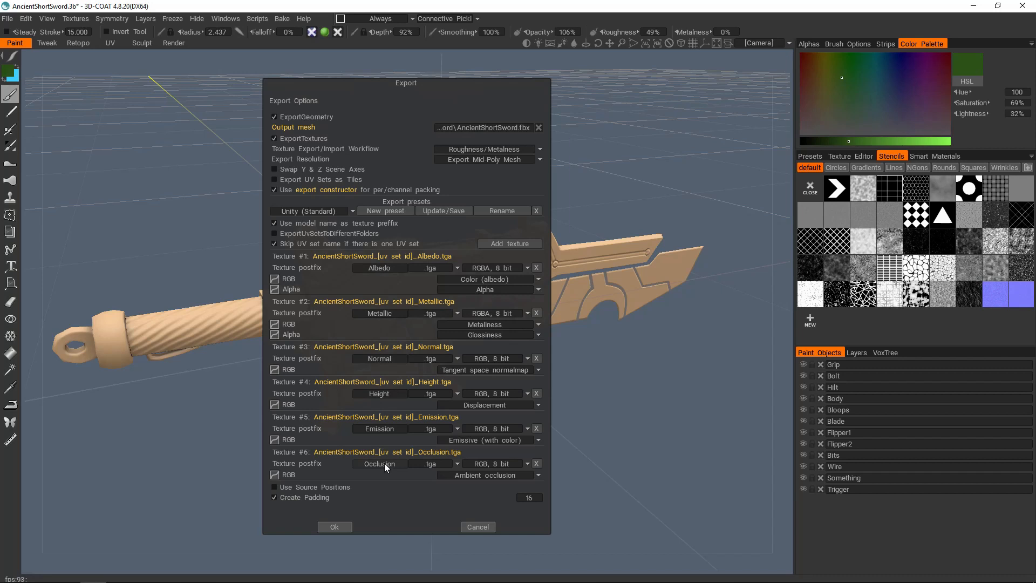
{"action": "left_click", "coordinate": [536, 393]}
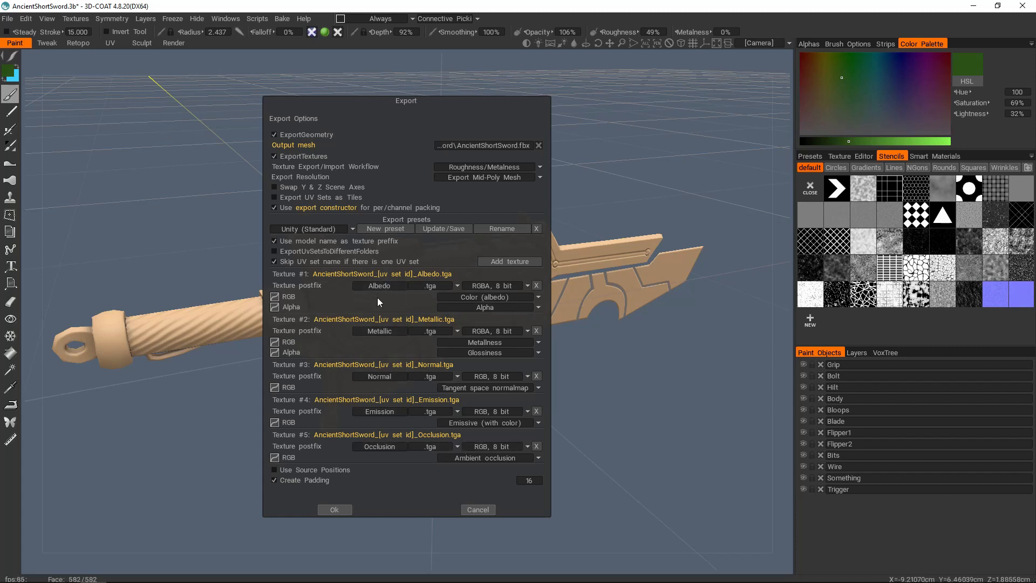
{"action": "left_click", "coordinate": [537, 446]}
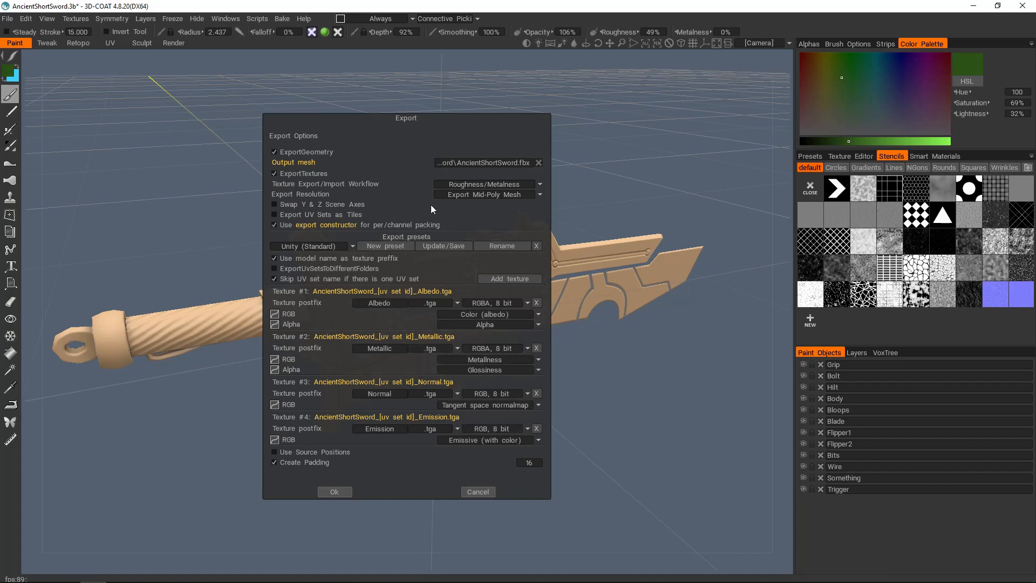
Set the export resolution to Export Low-Poly Mesh
{"action": "left_click", "coordinate": [479, 195]}
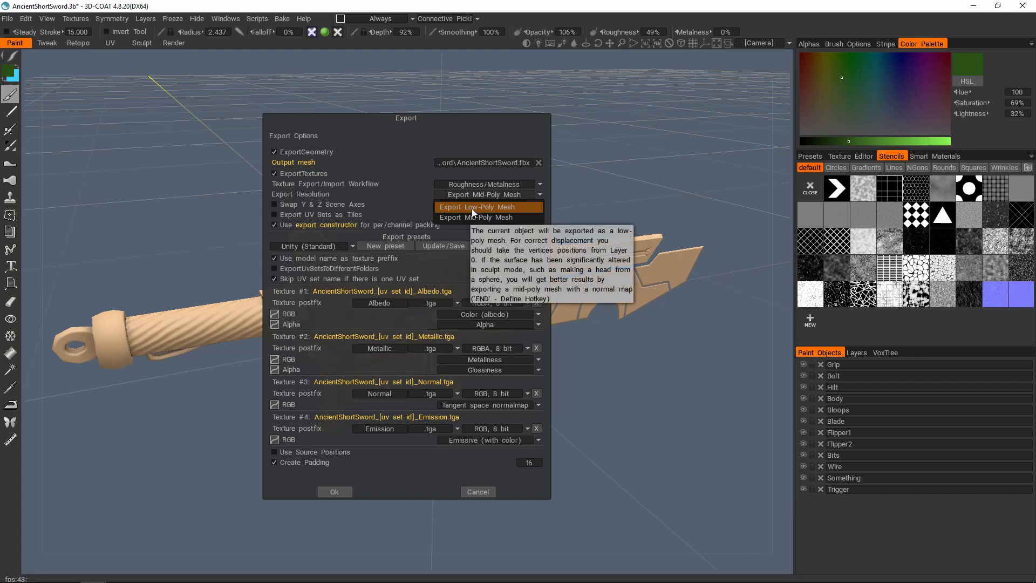
{"action": "left_click", "coordinate": [471, 208]}
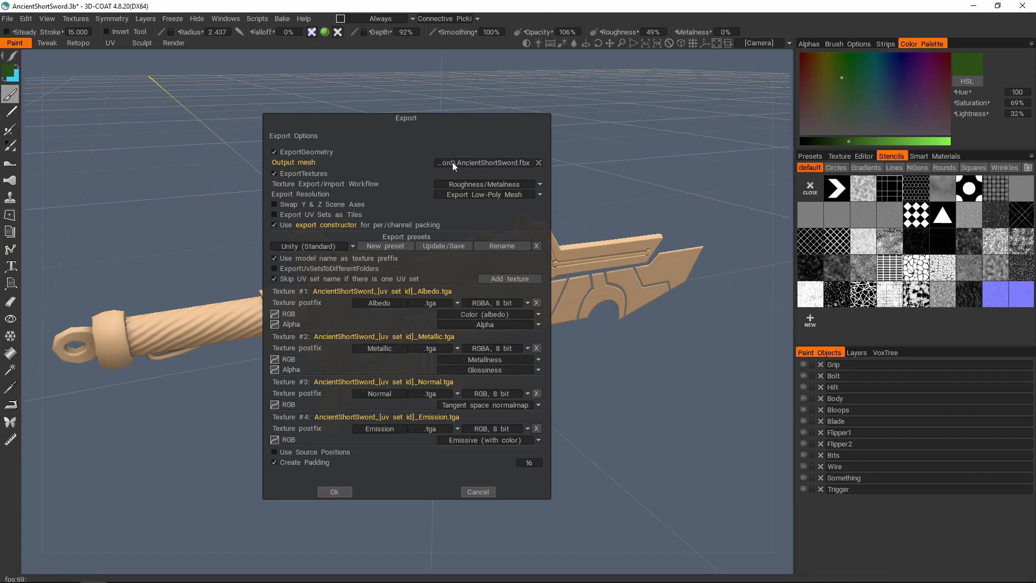
{"action": "left_click", "coordinate": [487, 164]}
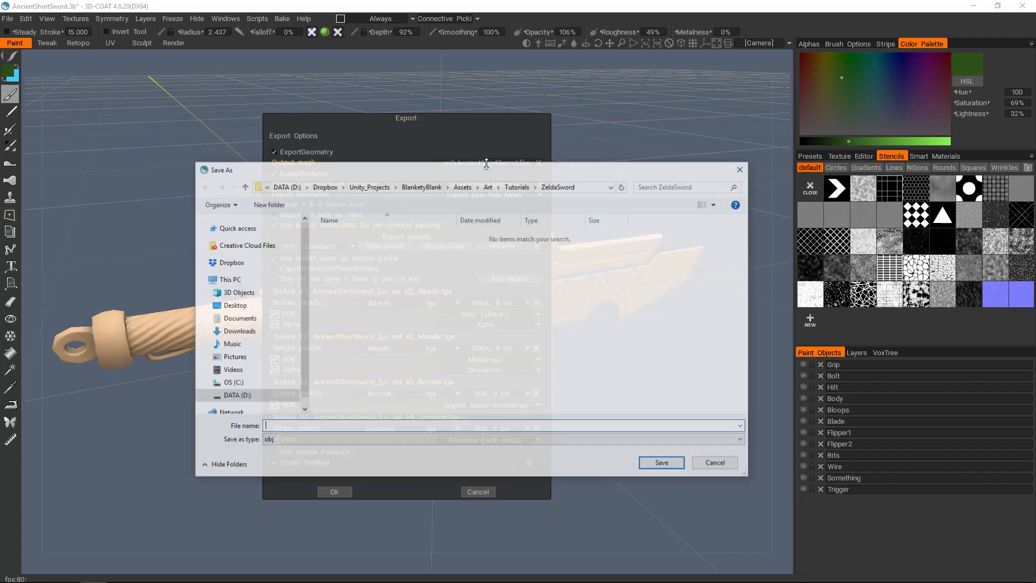
{"action": "left_click_drag", "start_coordinate": [528, 172], "coordinate": [505, 175]}
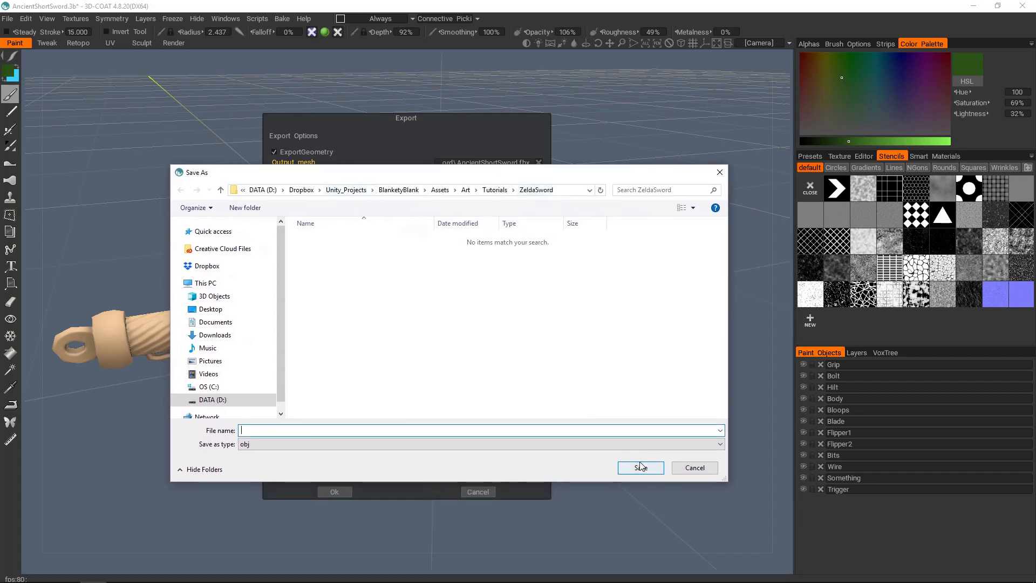
{"action": "left_click", "coordinate": [707, 473]}
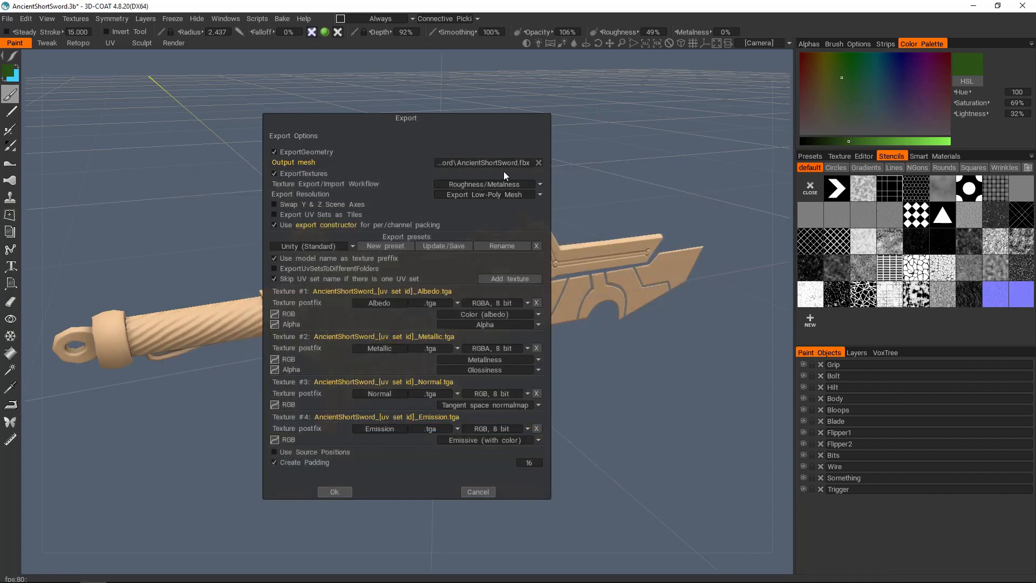
Export the AncientShortSword mesh and its textures with the configured options
{"action": "left_click", "coordinate": [336, 491]}
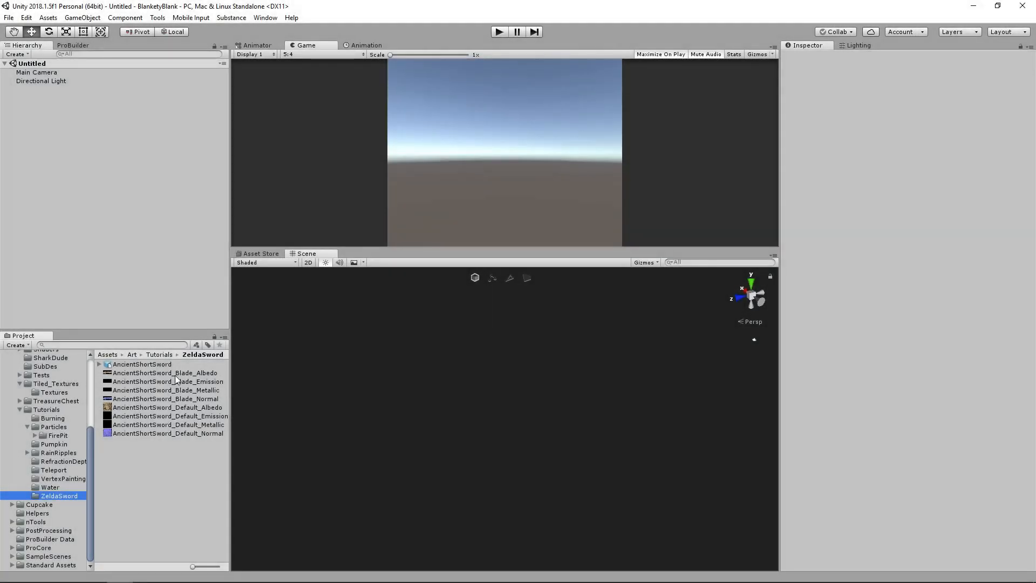
Set the texture type of AncientShortSword_Blade_Normal and AncientShortSword_Default_Normal to Normal map and apply the import settings
{"action": "left_click", "coordinate": [174, 373]}
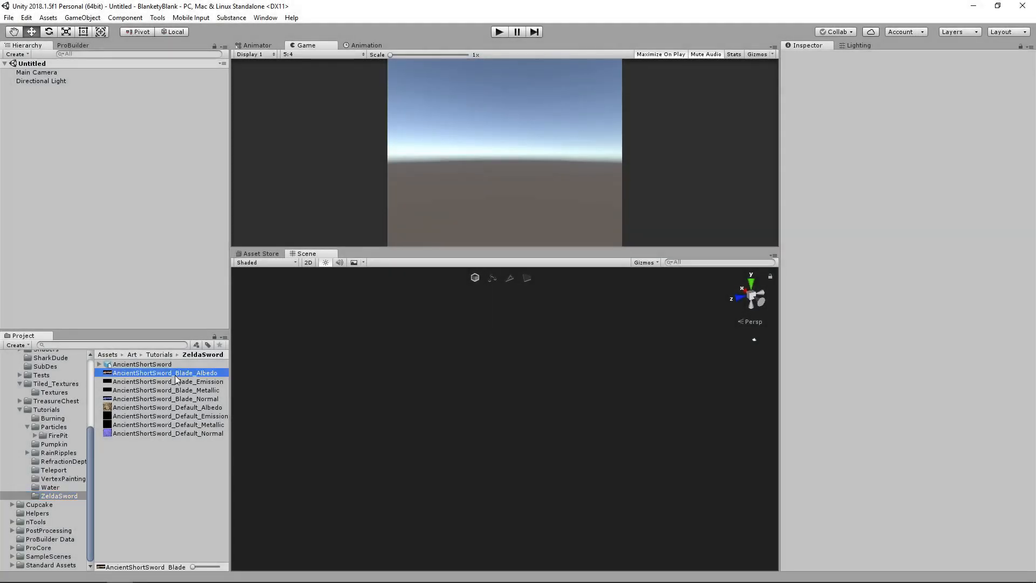
{"action": "key", "text": "Down"}
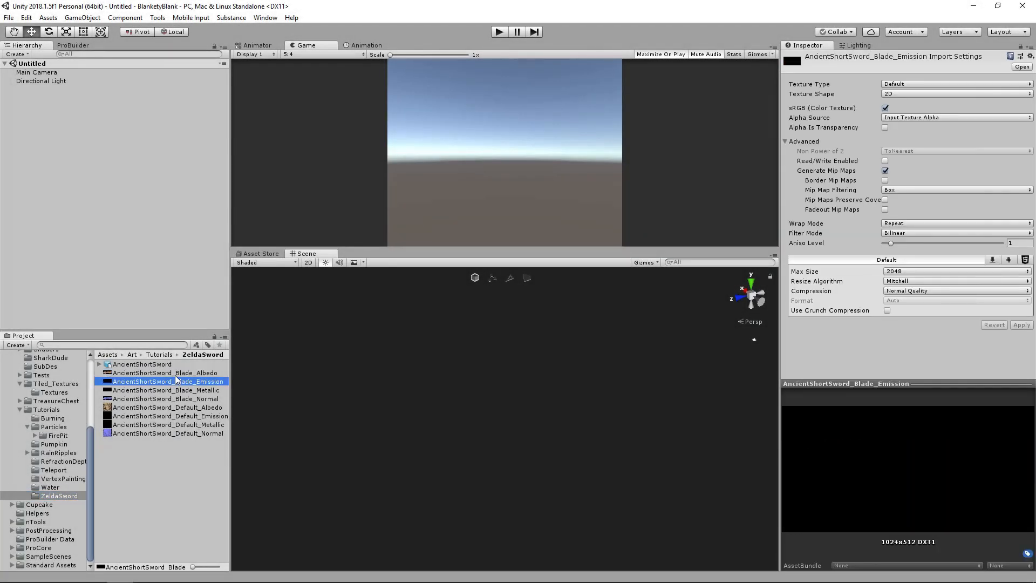
{"action": "left_click", "coordinate": [181, 390]}
{"action": "left_click", "coordinate": [162, 433]}
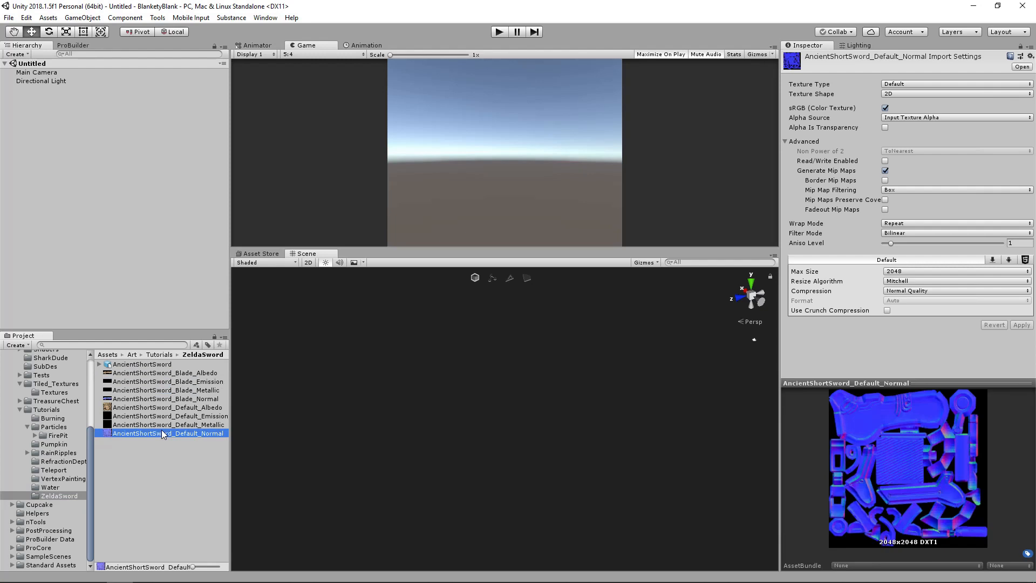
{"action": "left_click", "coordinate": [196, 398], "text": "ctrl"}
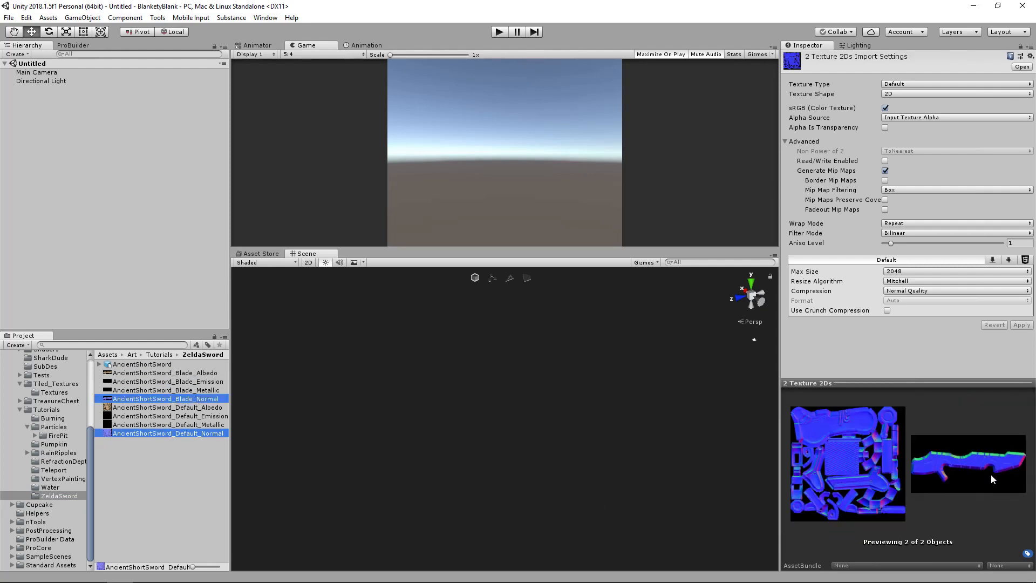
{"action": "left_click", "coordinate": [917, 85]}
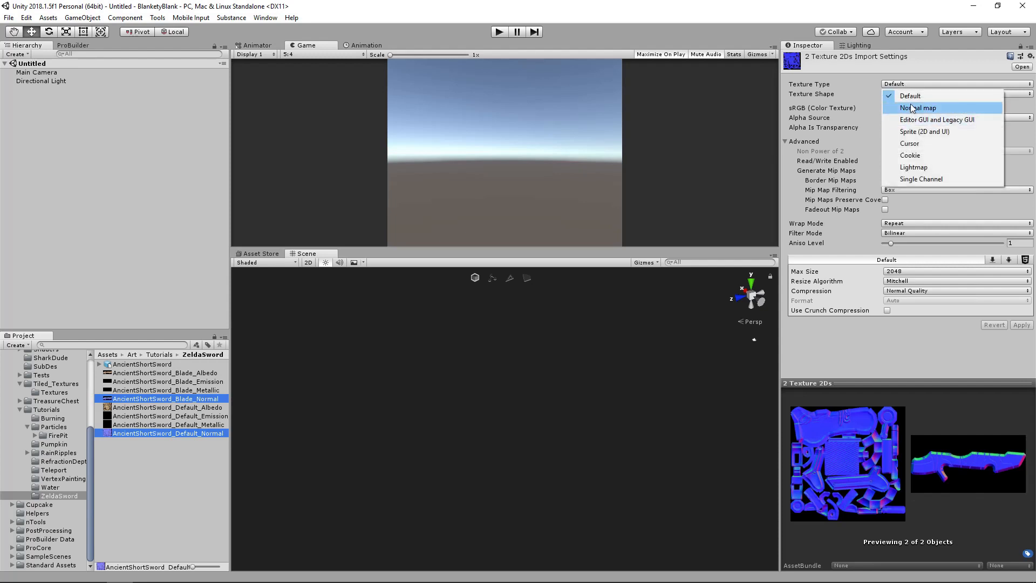
{"action": "left_click", "coordinate": [912, 102]}
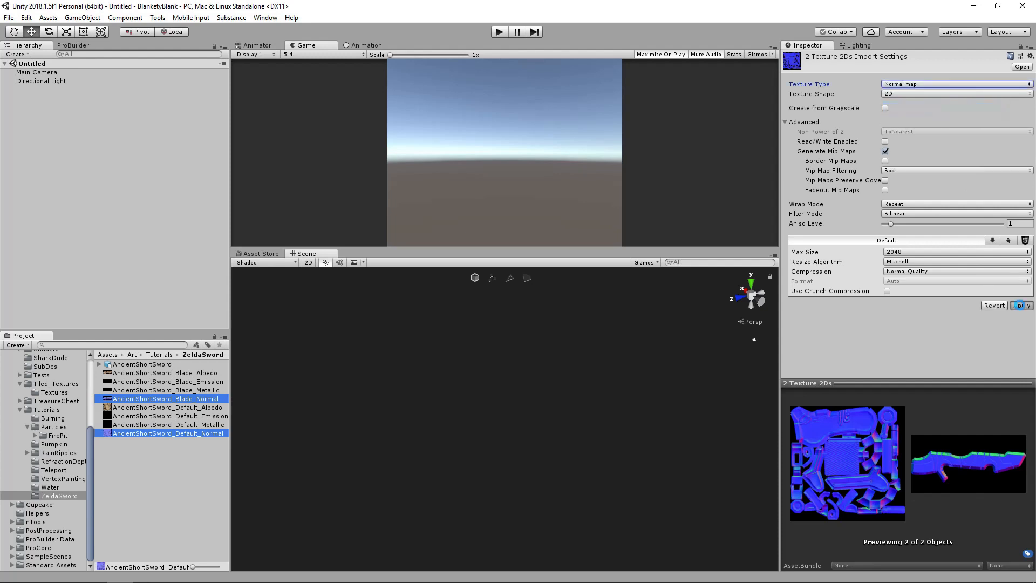
{"action": "left_click", "coordinate": [1019, 305]}
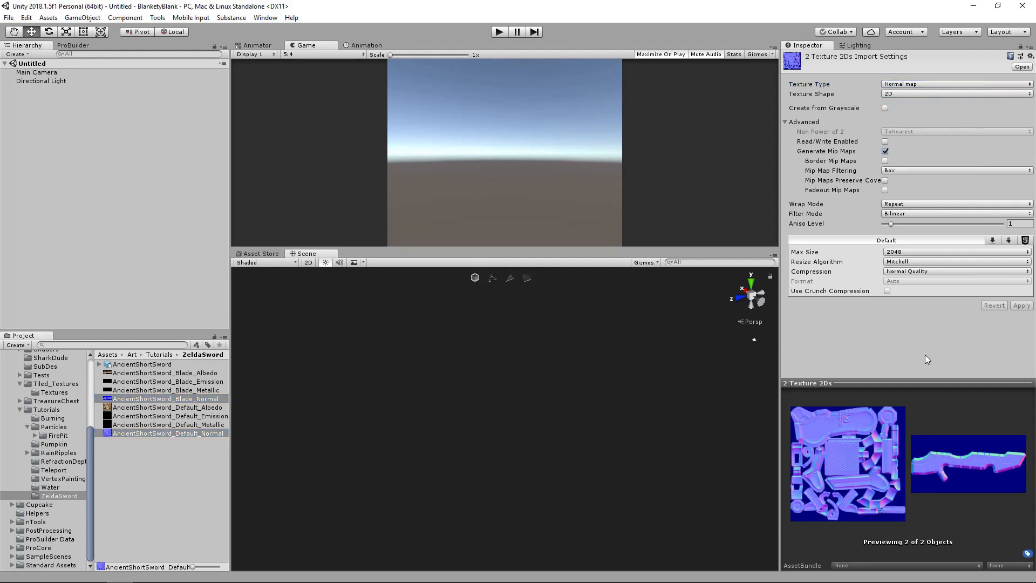
Examine the previews of the other imported sword textures and of the AncientShortSword model
{"action": "left_click", "coordinate": [181, 426]}
{"action": "key", "text": "Up"}
{"action": "key", "text": "Up"}
{"action": "key", "text": "Up"}
{"action": "key", "text": "Up"}
{"action": "key", "text": "Up"}
{"action": "key", "text": "Up"}
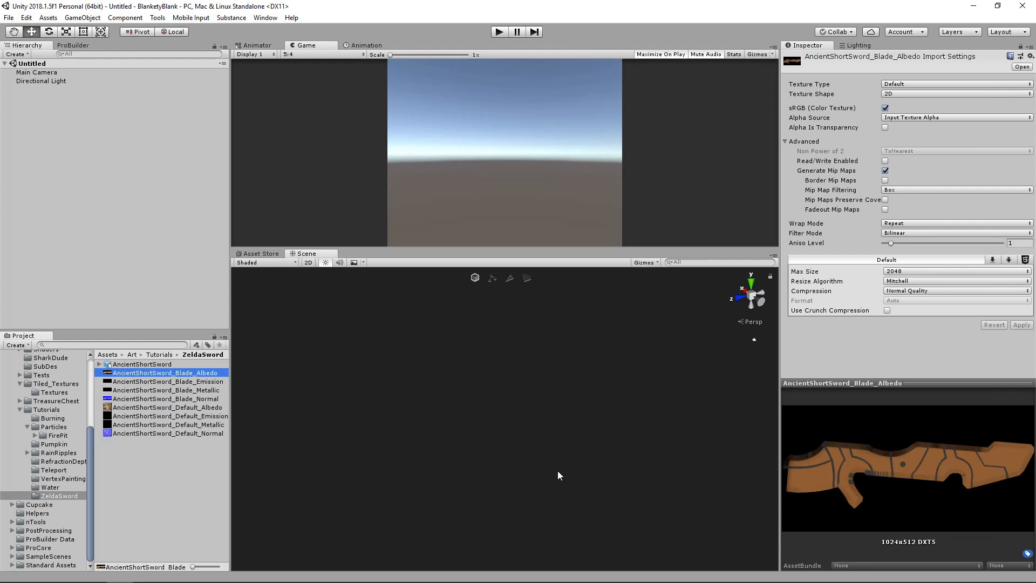
{"action": "left_click", "coordinate": [113, 364]}
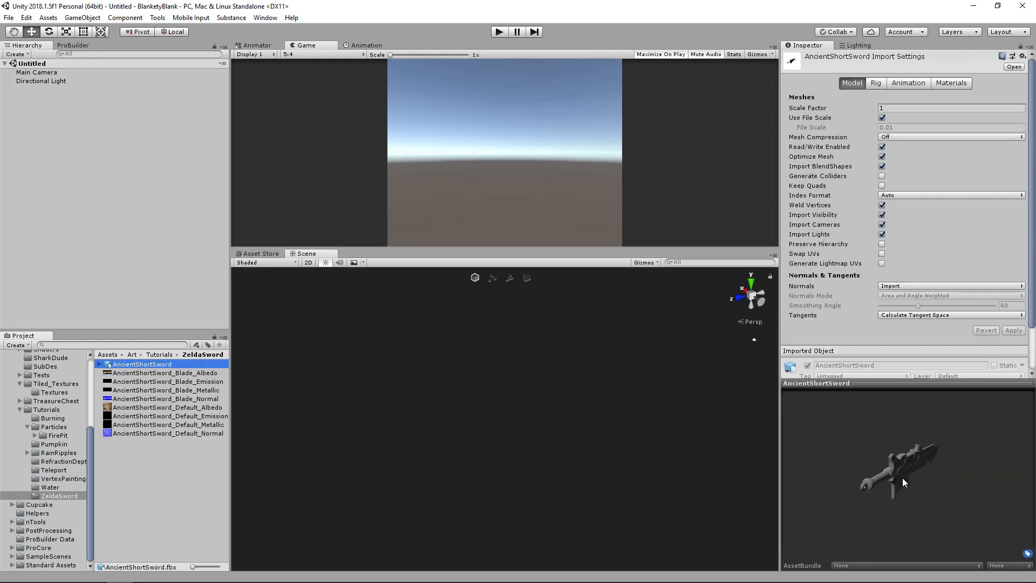
{"action": "left_click_drag", "start_coordinate": [832, 439], "coordinate": [939, 461]}
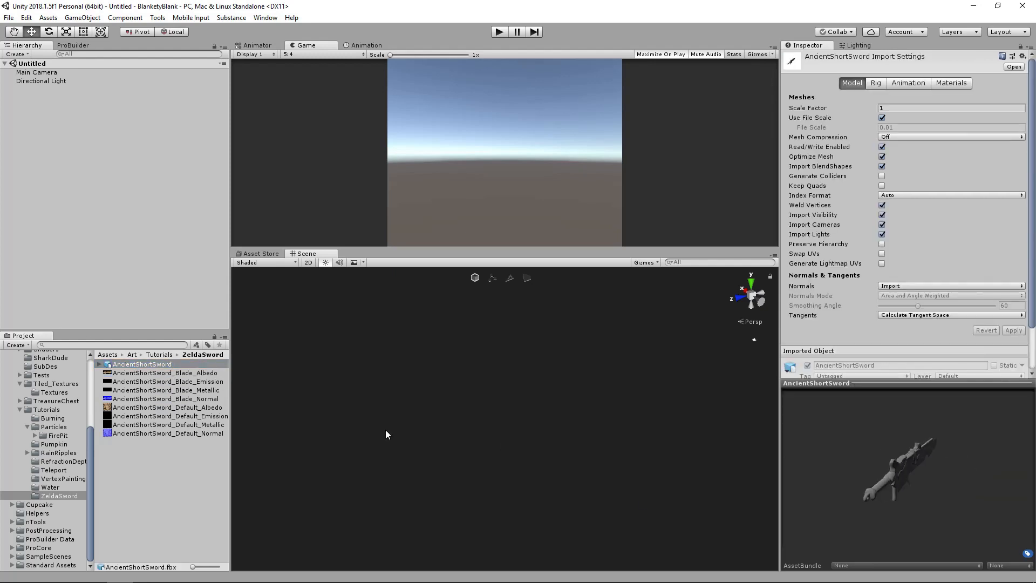
Add the AncientShortSword model to the scene and frame it for a close view
{"action": "left_click_drag", "start_coordinate": [160, 367], "coordinate": [150, 235]}
{"action": "key", "text": "f"}
{"action": "left_click_drag", "start_coordinate": [526, 426], "coordinate": [374, 423], "text": "alt"}
{"action": "scroll", "coordinate": [374, 423], "scroll_direction": "up", "scroll_amount": 10}
{"action": "right_click", "coordinate": [122, 163]}
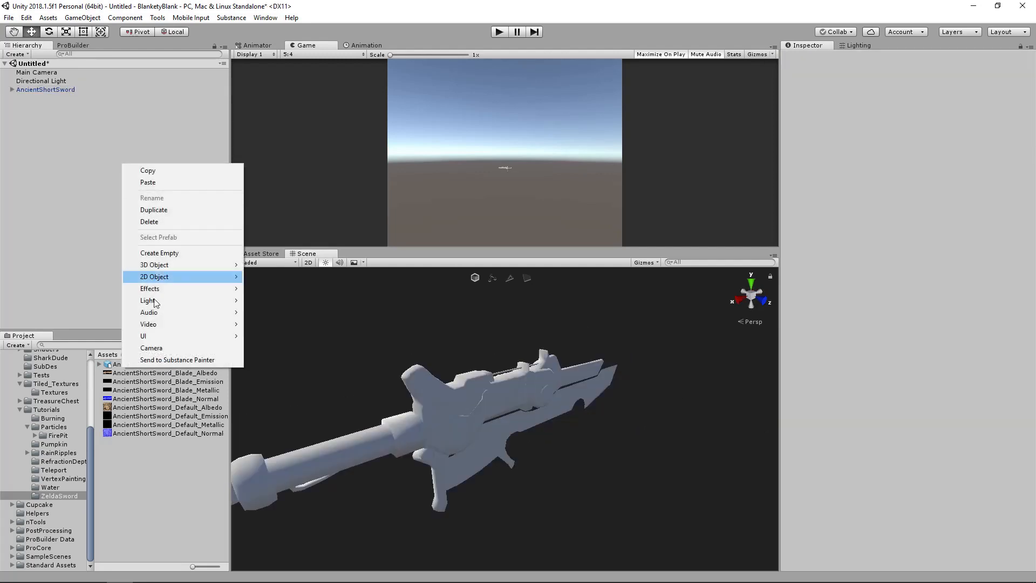
{"action": "mouse_move", "coordinate": [203, 301]}
{"action": "left_click", "coordinate": [299, 325]}
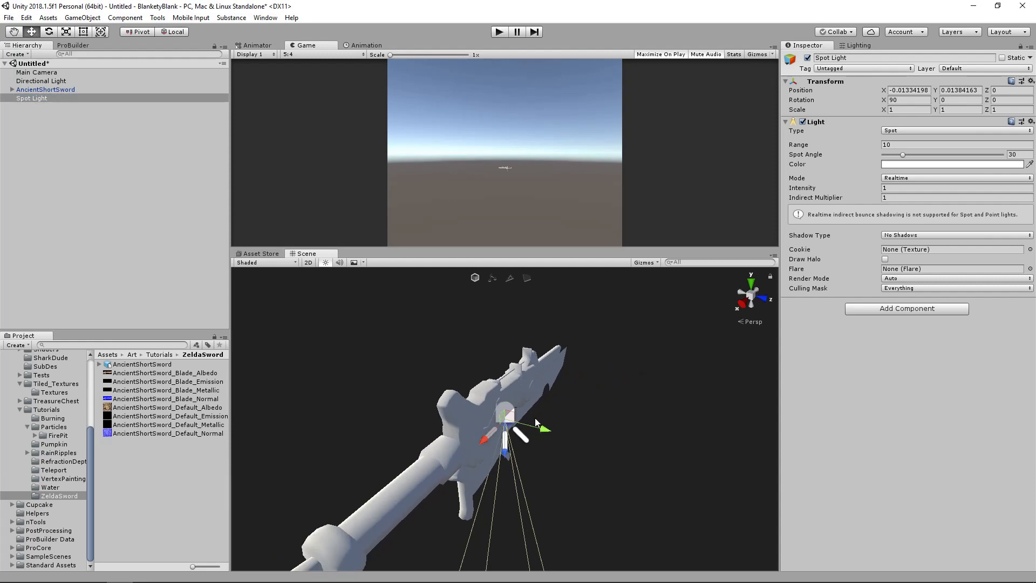
{"action": "key", "text": "ctrl+z"}
Add a point light to the scene, move it to about 0.513 on Z, and raise it above the sword
{"action": "right_click", "coordinate": [122, 195]}
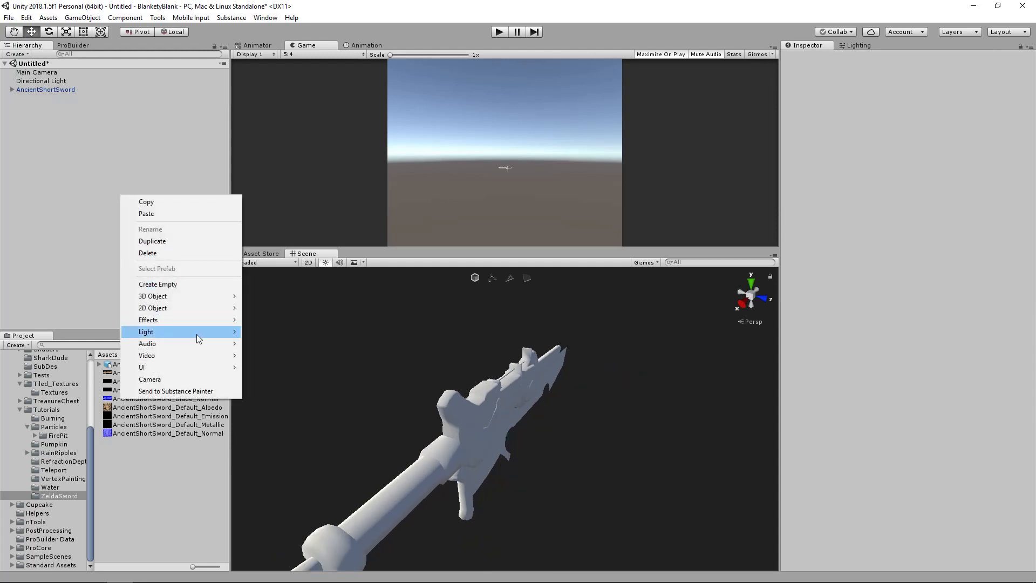
{"action": "mouse_move", "coordinate": [197, 334]}
{"action": "left_click", "coordinate": [270, 343]}
{"action": "left_click_drag", "start_coordinate": [545, 429], "coordinate": [593, 433]}
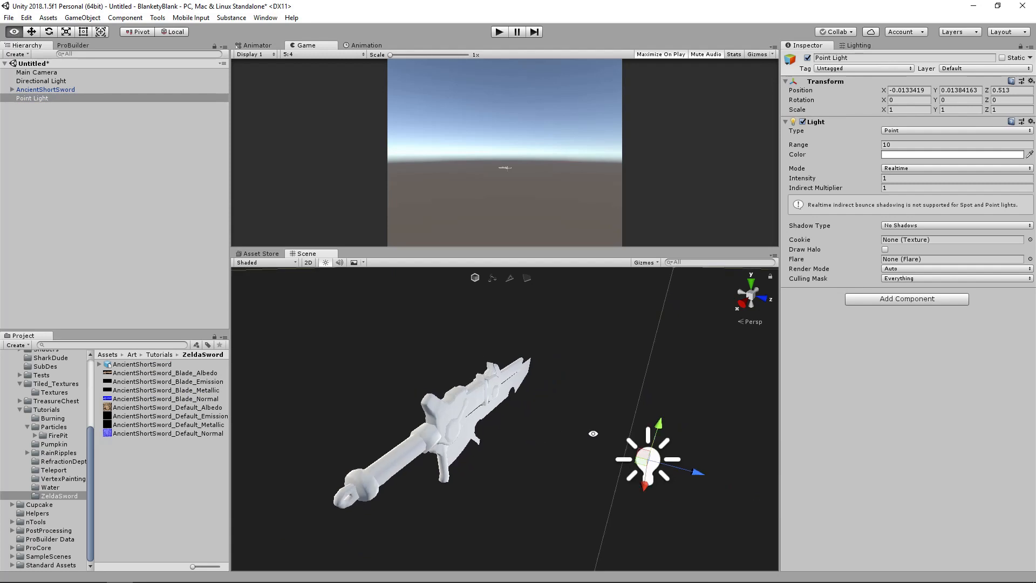
{"action": "left_click_drag", "start_coordinate": [659, 429], "coordinate": [687, 218]}
{"action": "left_click_drag", "start_coordinate": [551, 378], "coordinate": [534, 393], "text": "alt"}
{"action": "right_click_drag", "start_coordinate": [534, 393], "coordinate": [555, 378], "text": "alt"}
{"action": "left_click_drag", "start_coordinate": [555, 378], "coordinate": [335, 373], "text": "alt"}
Create a new material with its default name in the ZeldaSword folder
{"action": "left_click", "coordinate": [156, 365]}
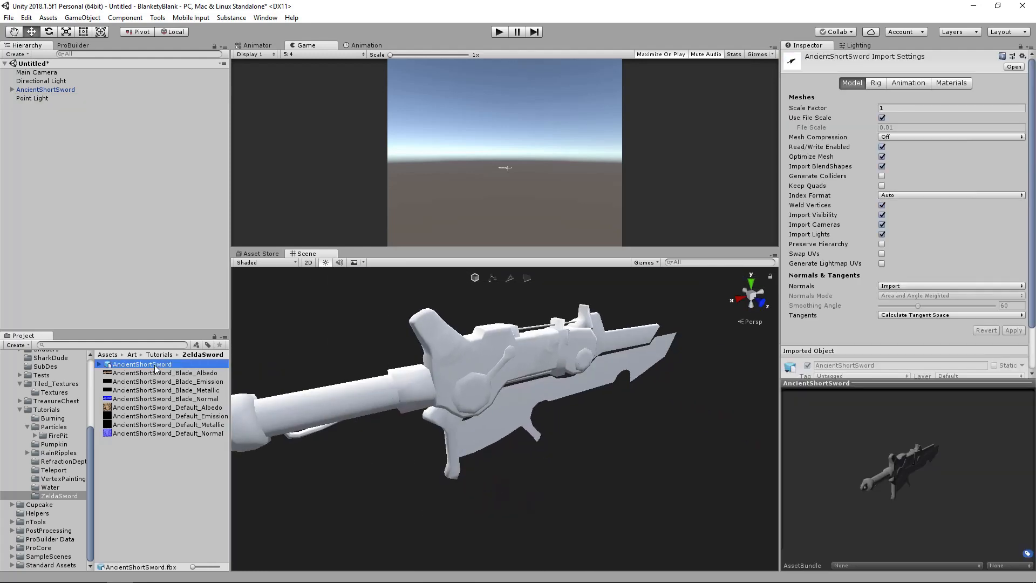
{"action": "right_click", "coordinate": [151, 455]}
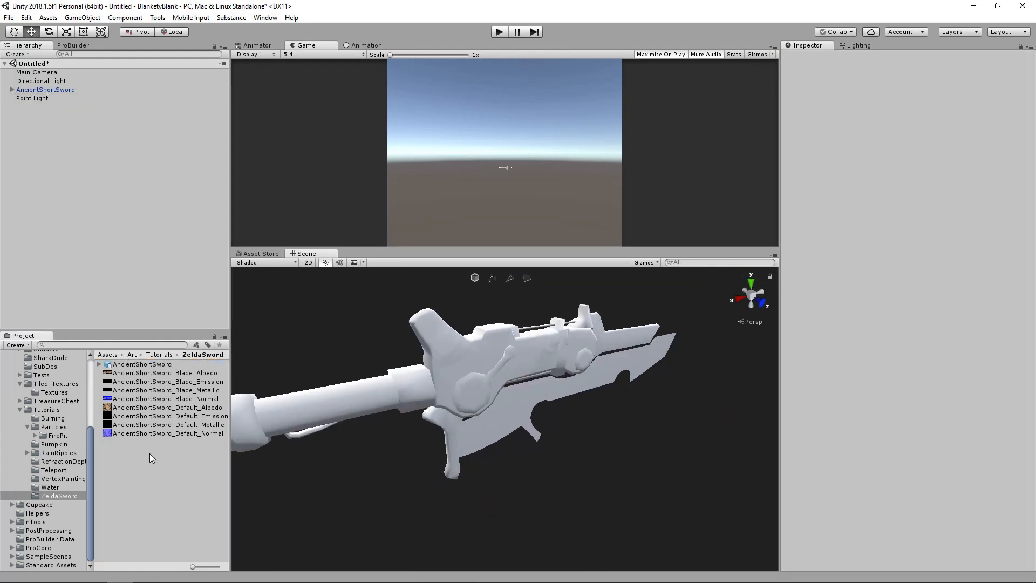
{"action": "mouse_move", "coordinate": [238, 218]}
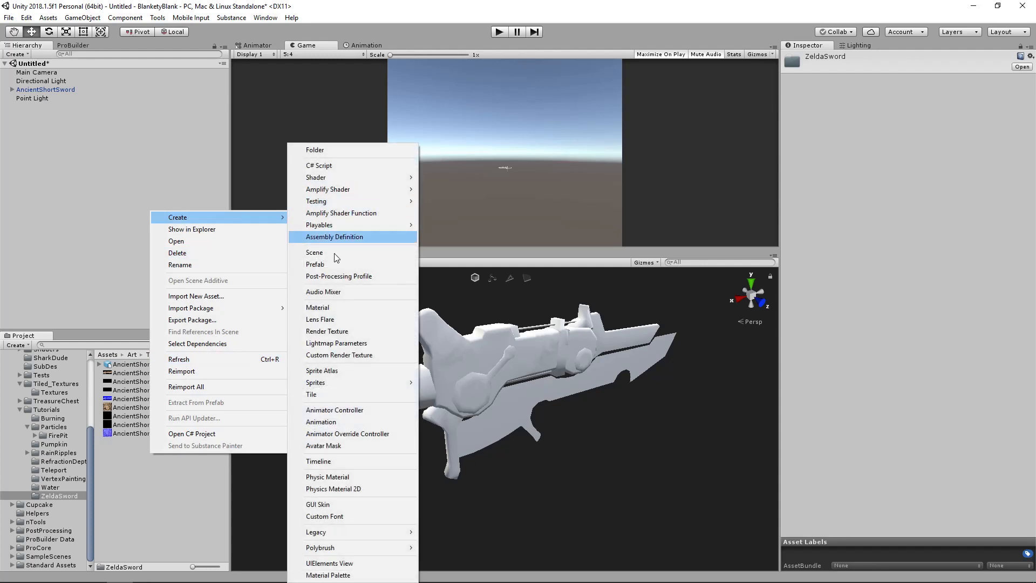
{"action": "left_click", "coordinate": [324, 307]}
{"action": "key", "text": "Return"}
Enable Emission on the new material and assign the AncientShortSword_Default albedo, metallic, normal and emission textures to their slots
{"action": "mouse_move", "coordinate": [181, 409]}
{"action": "left_mouse_down"}
{"action": "mouse_move", "coordinate": [791, 104]}
{"action": "mouse_move", "coordinate": [180, 417]}
{"action": "left_mouse_up"}
{"action": "left_click", "coordinate": [143, 443]}
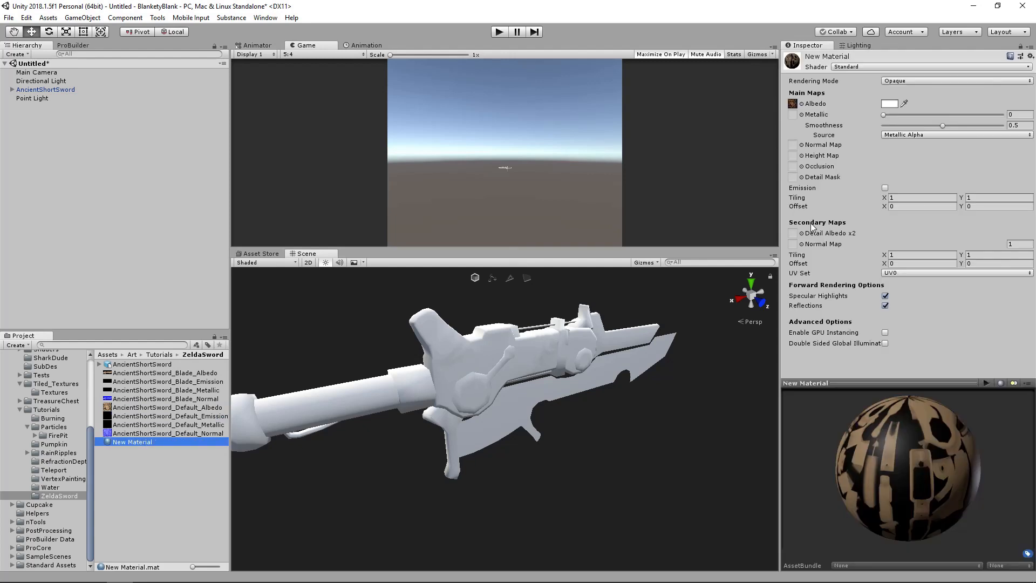
{"action": "left_click", "coordinate": [885, 188]}
{"action": "left_click_drag", "start_coordinate": [800, 192], "coordinate": [792, 197]}
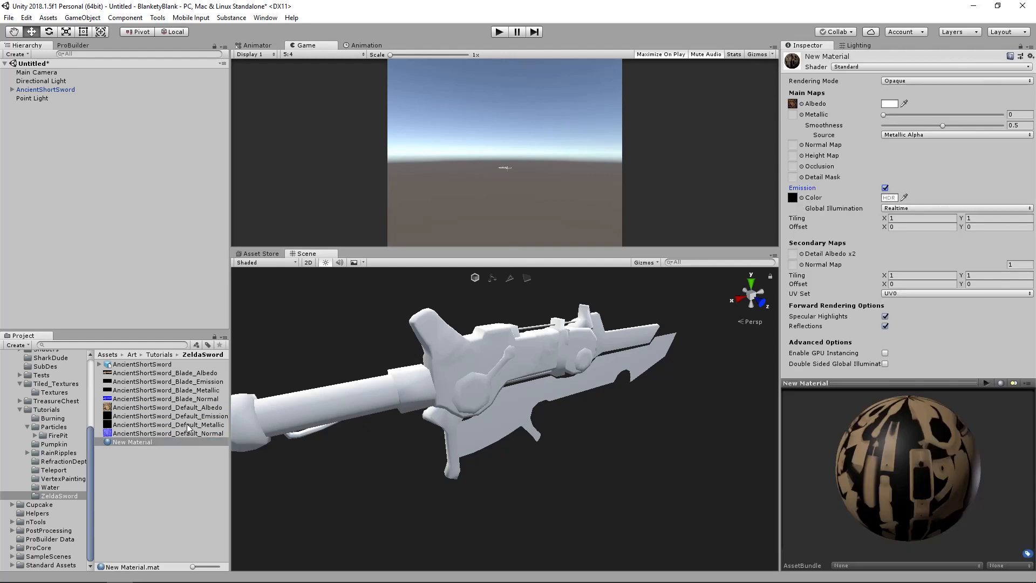
{"action": "left_click_drag", "start_coordinate": [178, 433], "coordinate": [792, 144]}
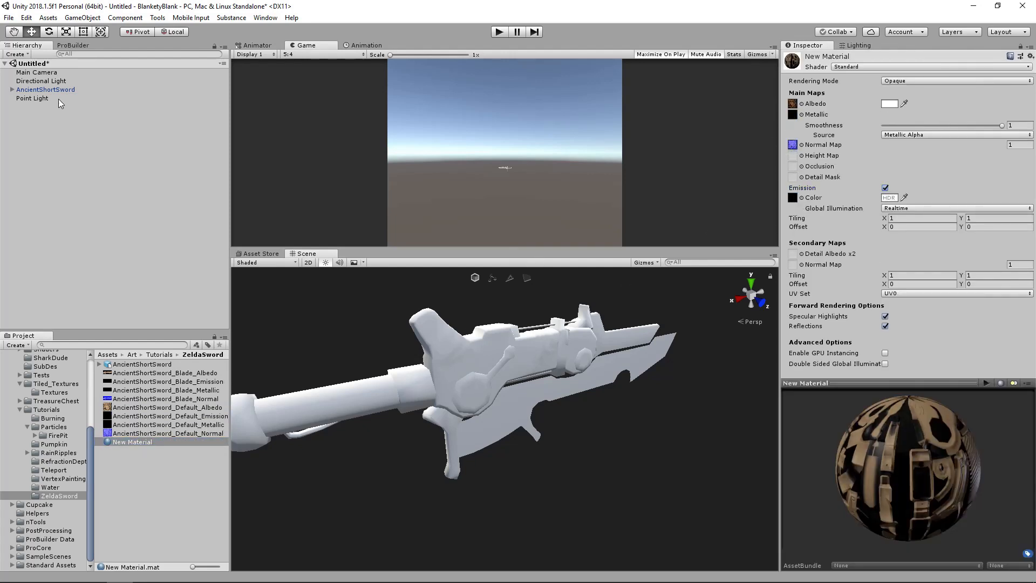
Assign New Material to every part of the AncientShortSword object in the scene except the Blade
{"action": "left_click", "coordinate": [26, 91]}
{"action": "left_click", "coordinate": [12, 89]}
{"action": "left_click", "coordinate": [38, 99]}
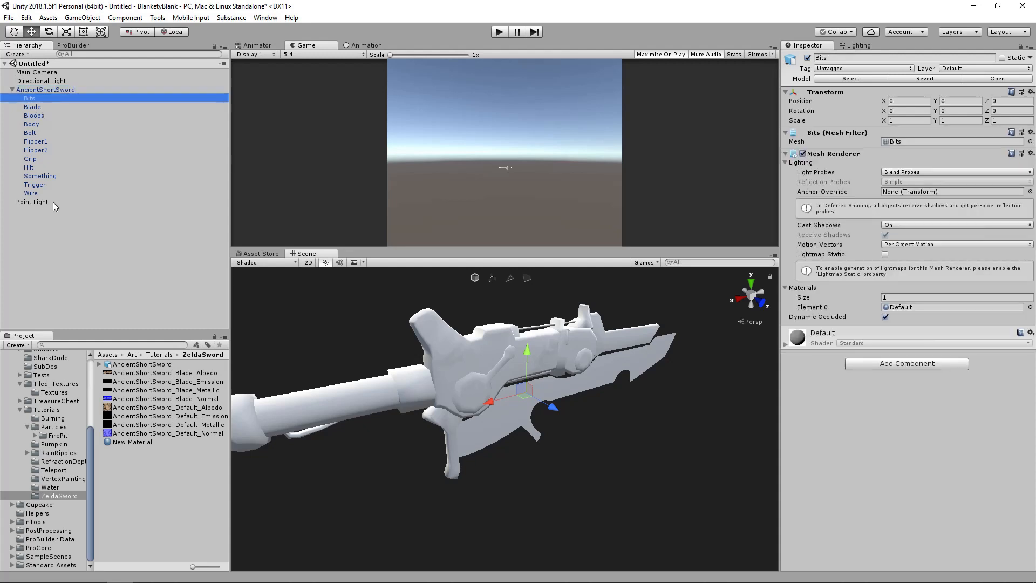
{"action": "left_click", "coordinate": [37, 194], "text": "shift"}
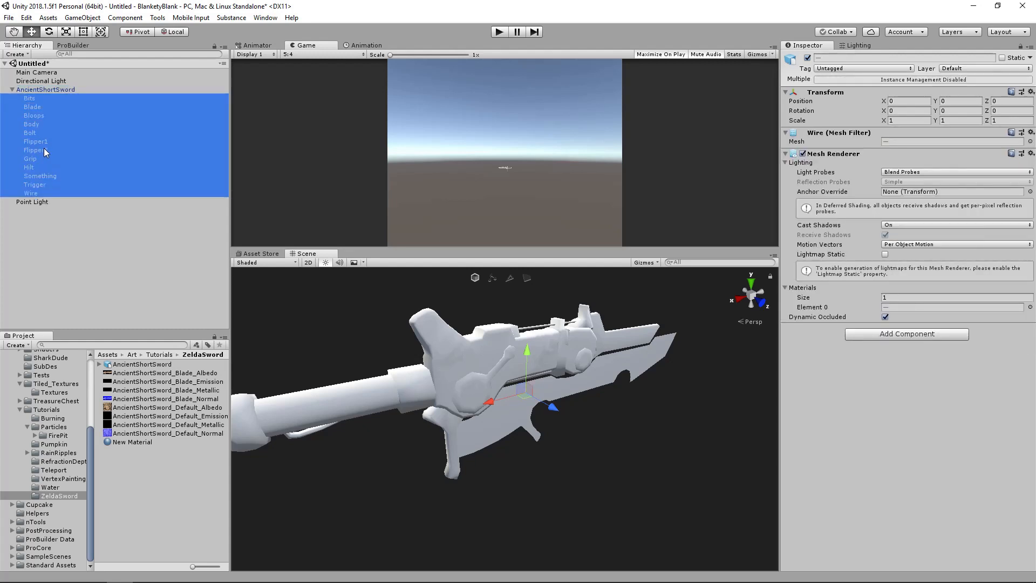
{"action": "left_click", "coordinate": [38, 108], "text": "ctrl"}
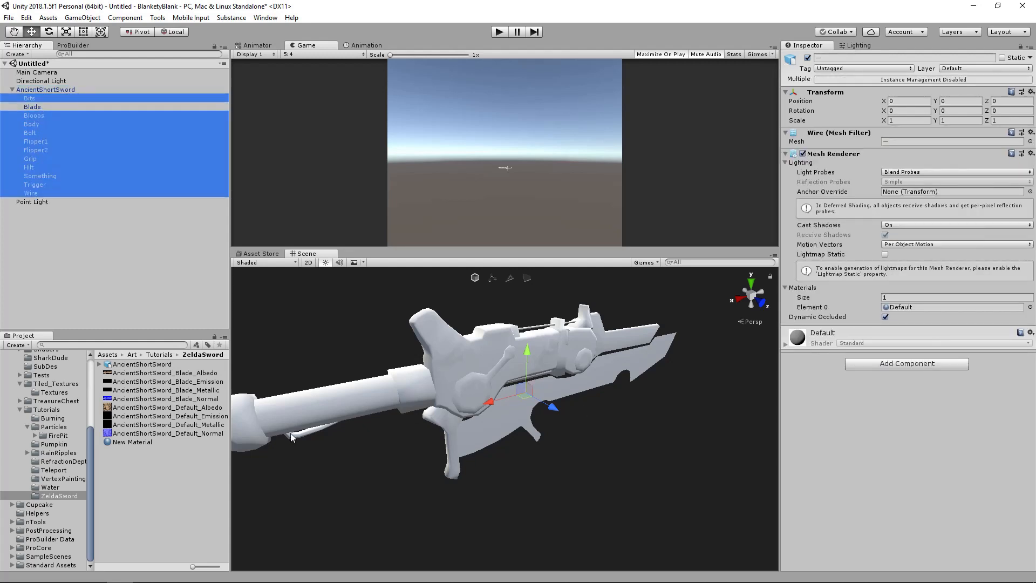
{"action": "middle_click_drag", "start_coordinate": [515, 372], "coordinate": [493, 387]}
{"action": "left_click_drag", "start_coordinate": [493, 387], "coordinate": [414, 399], "text": "alt"}
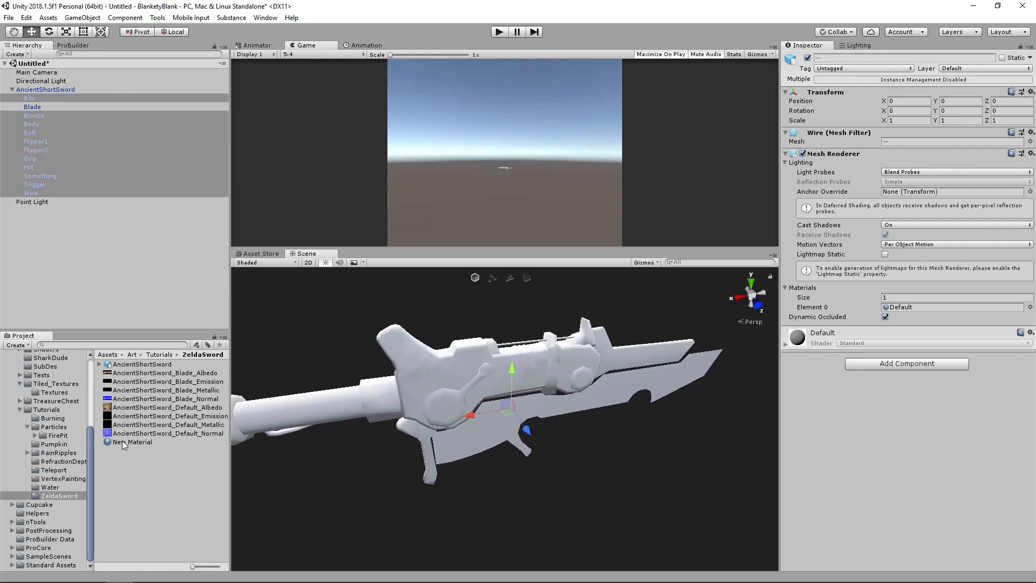
{"action": "left_click_drag", "start_coordinate": [898, 321], "coordinate": [911, 308]}
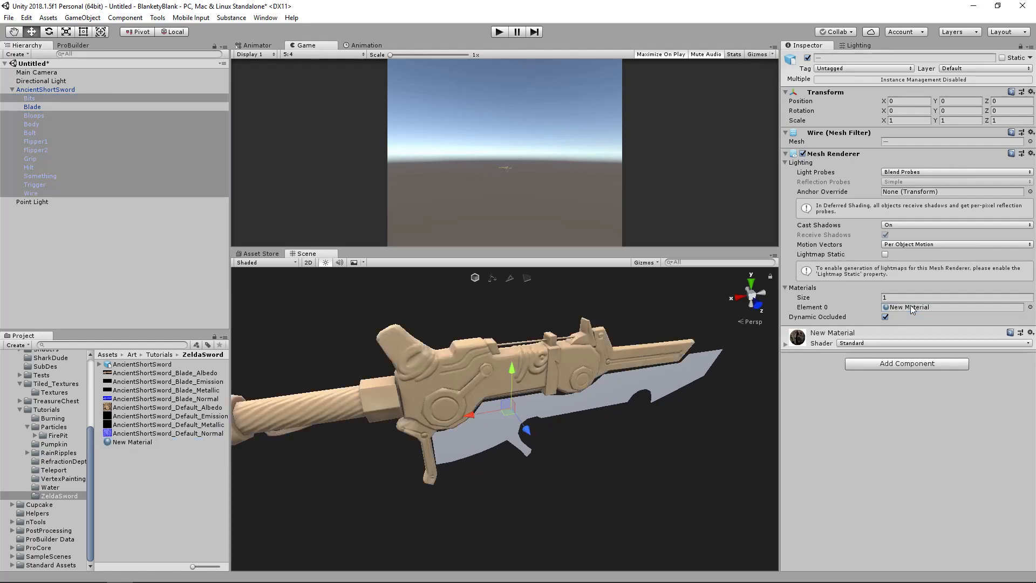
Examine the shading and normal map detail on the textured sword's body and grip from several angles
{"action": "left_click", "coordinate": [530, 322]}
{"action": "scroll", "coordinate": [595, 354], "scroll_direction": "up", "scroll_amount": 1}
{"action": "left_click_drag", "start_coordinate": [596, 353], "coordinate": [621, 361], "text": "alt"}
{"action": "scroll", "coordinate": [561, 383], "scroll_direction": "down", "scroll_amount": 1}
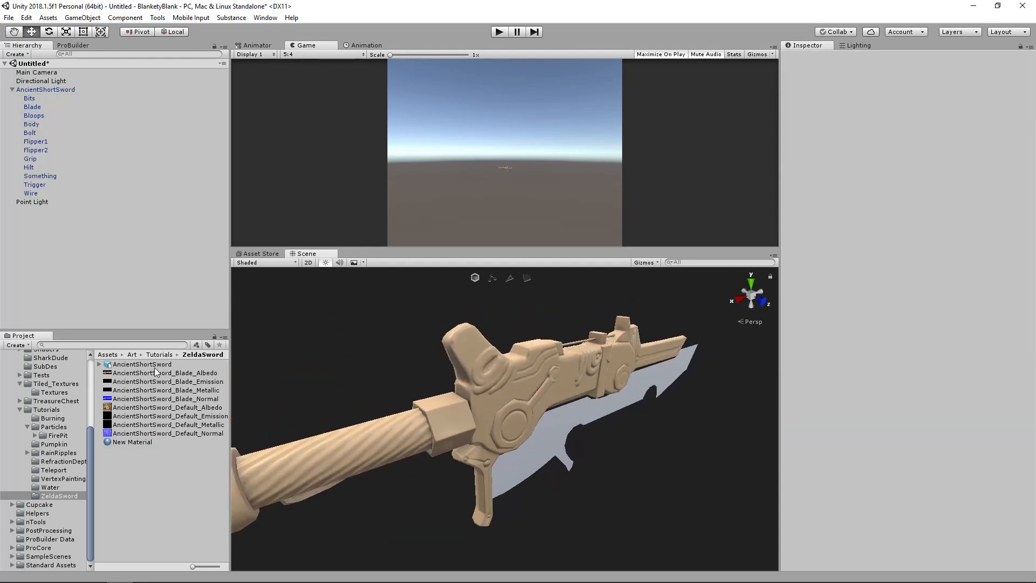
{"action": "left_click", "coordinate": [154, 368]}
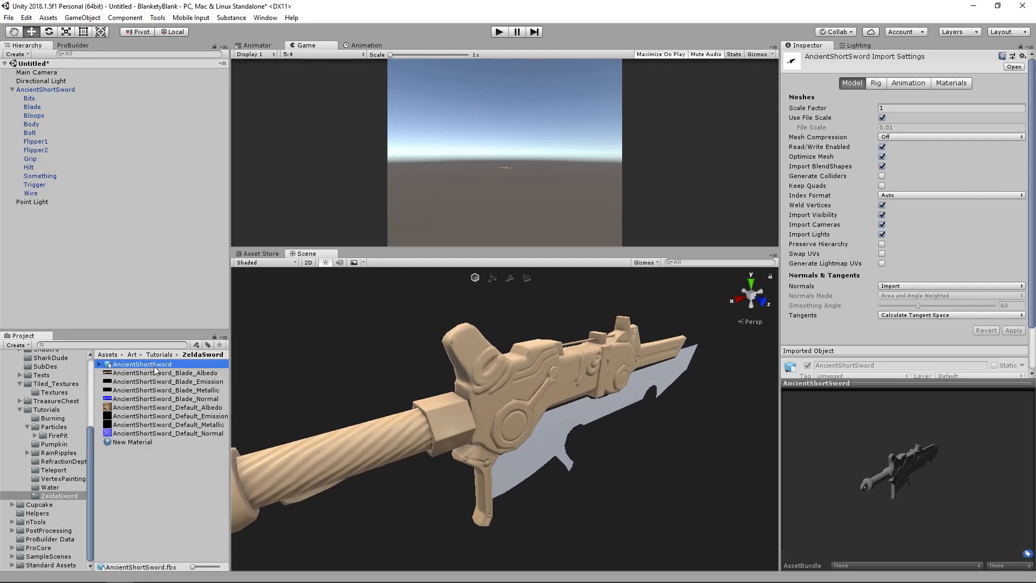
{"action": "left_click", "coordinate": [420, 378]}
{"action": "left_click_drag", "start_coordinate": [528, 336], "coordinate": [393, 277], "text": "alt"}
{"action": "scroll", "coordinate": [582, 414], "scroll_direction": "up", "scroll_amount": 2}
{"action": "left_click_drag", "start_coordinate": [583, 414], "coordinate": [593, 372], "text": "alt"}
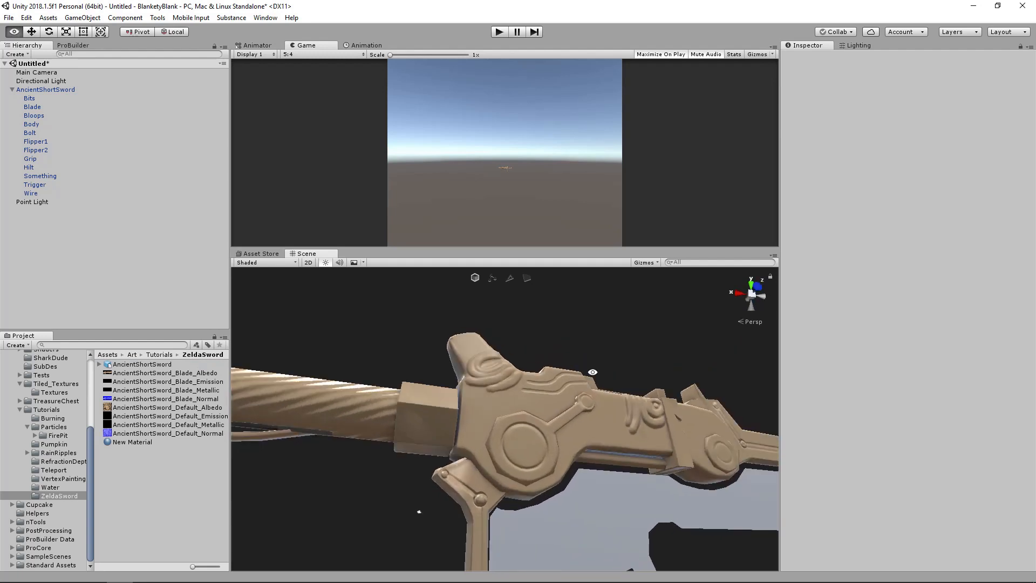
{"action": "left_click_drag", "start_coordinate": [552, 426], "coordinate": [523, 398], "text": "alt"}
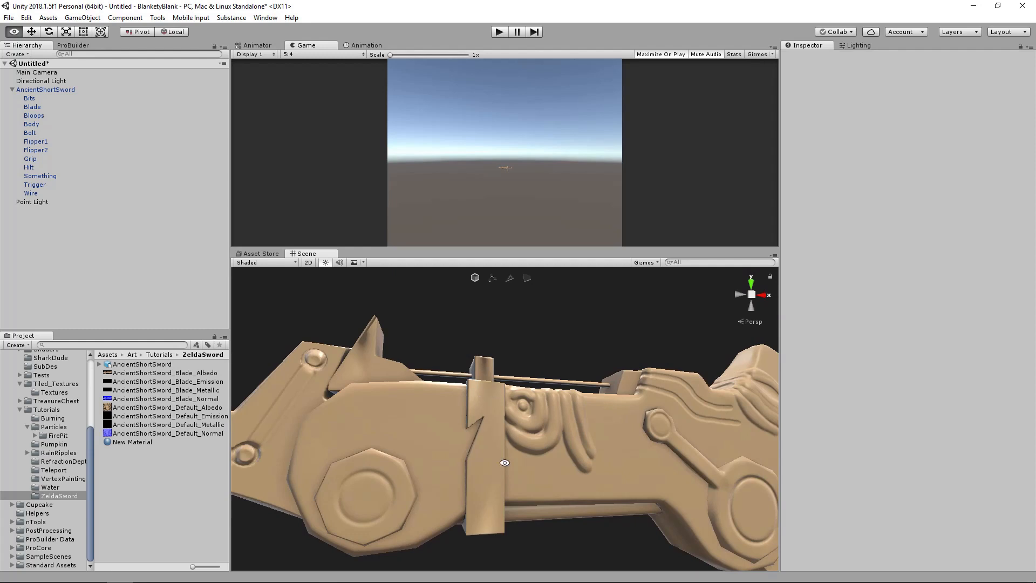
{"action": "left_click_drag", "start_coordinate": [376, 329], "coordinate": [243, 372], "text": "alt"}
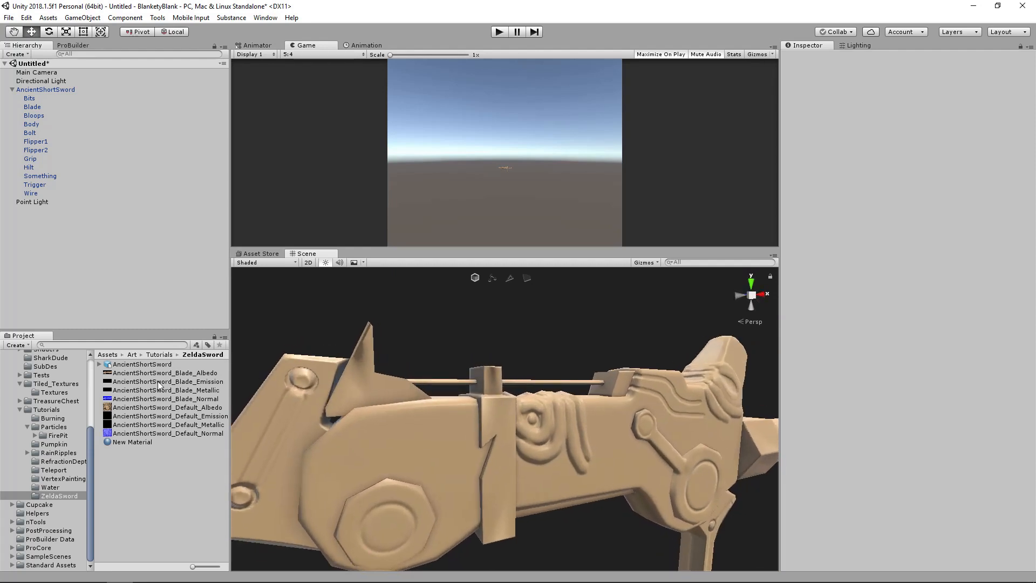
Set the AncientShortSword model's import normals to Calculate with a smoothing angle of 180 and apply the settings
{"action": "left_click", "coordinate": [148, 364]}
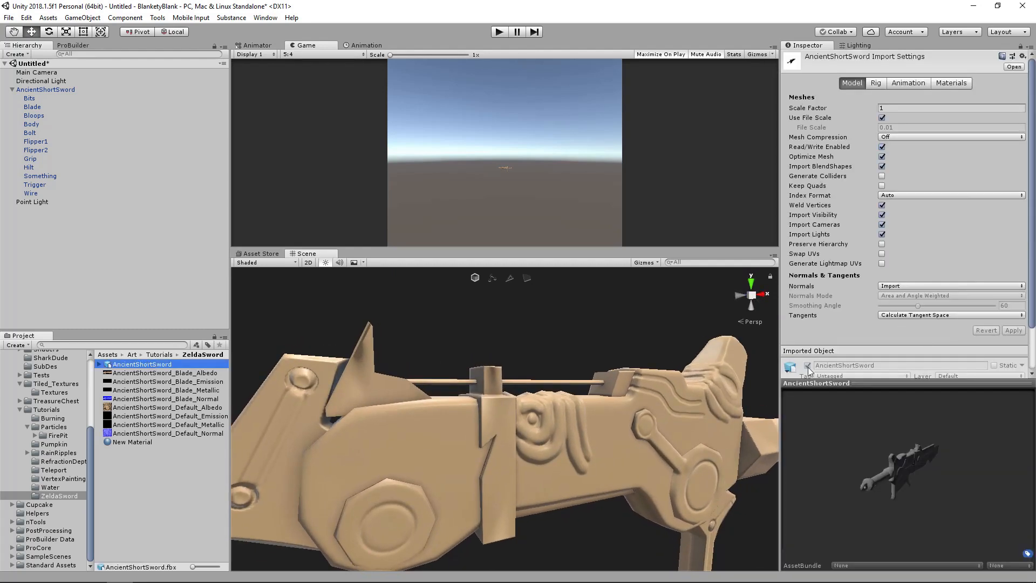
{"action": "left_click_drag", "start_coordinate": [620, 425], "coordinate": [607, 444], "text": "alt"}
{"action": "left_click_drag", "start_coordinate": [434, 429], "coordinate": [422, 376], "text": "alt"}
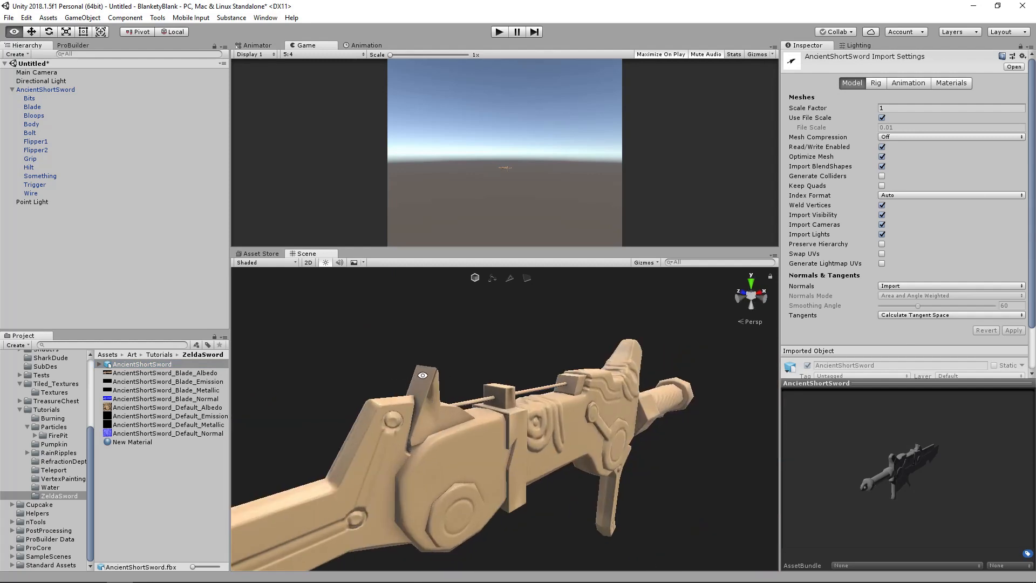
{"action": "left_click_drag", "start_coordinate": [440, 421], "coordinate": [531, 415], "text": "alt"}
{"action": "middle_click_drag", "start_coordinate": [531, 414], "coordinate": [662, 412]}
{"action": "left_click_drag", "start_coordinate": [661, 412], "coordinate": [569, 400], "text": "alt"}
{"action": "middle_click_drag", "start_coordinate": [568, 399], "coordinate": [545, 400]}
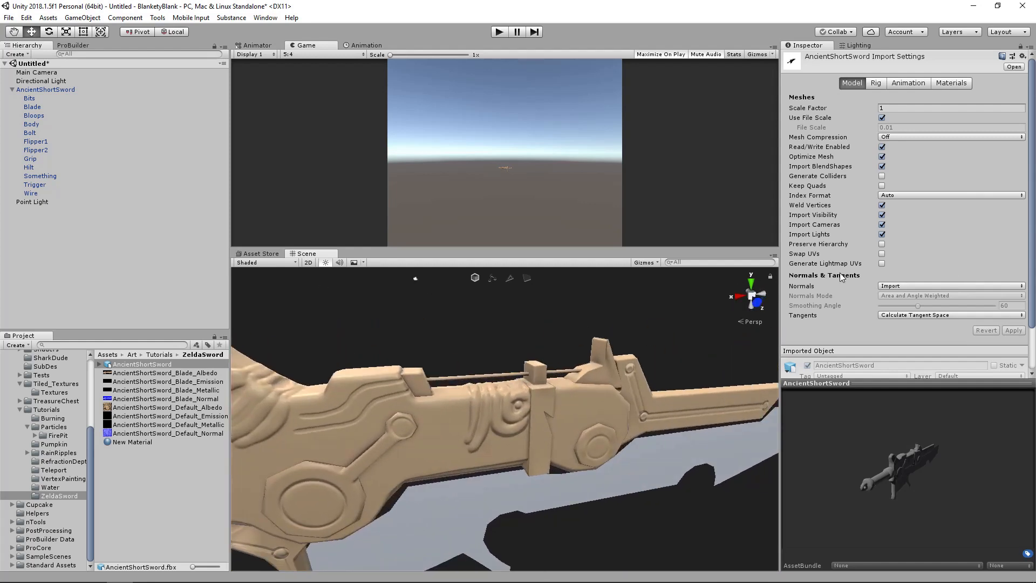
{"action": "left_click", "coordinate": [914, 284]}
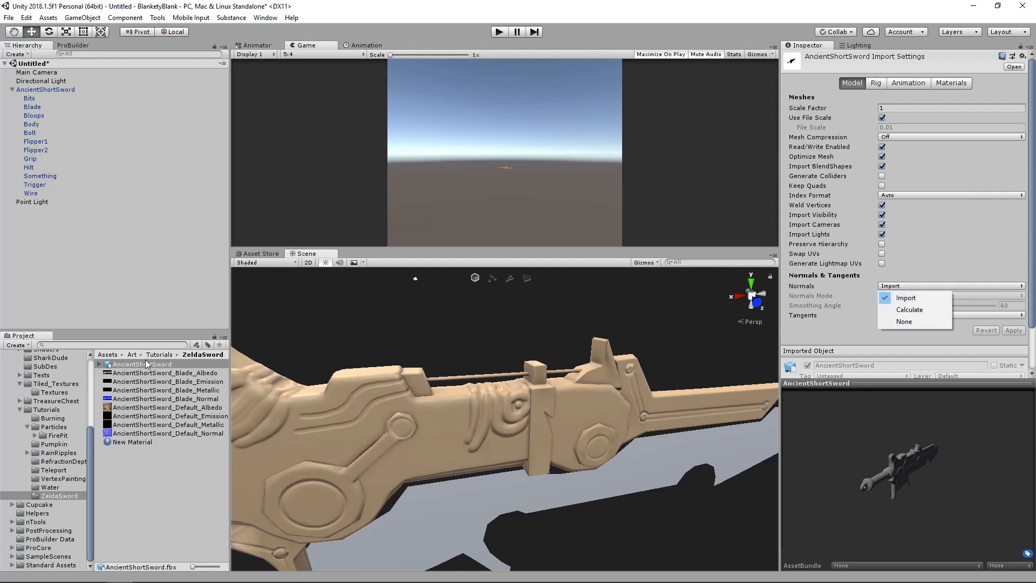
{"action": "left_click", "coordinate": [910, 310]}
{"action": "left_click_drag", "start_coordinate": [920, 306], "coordinate": [995, 305]}
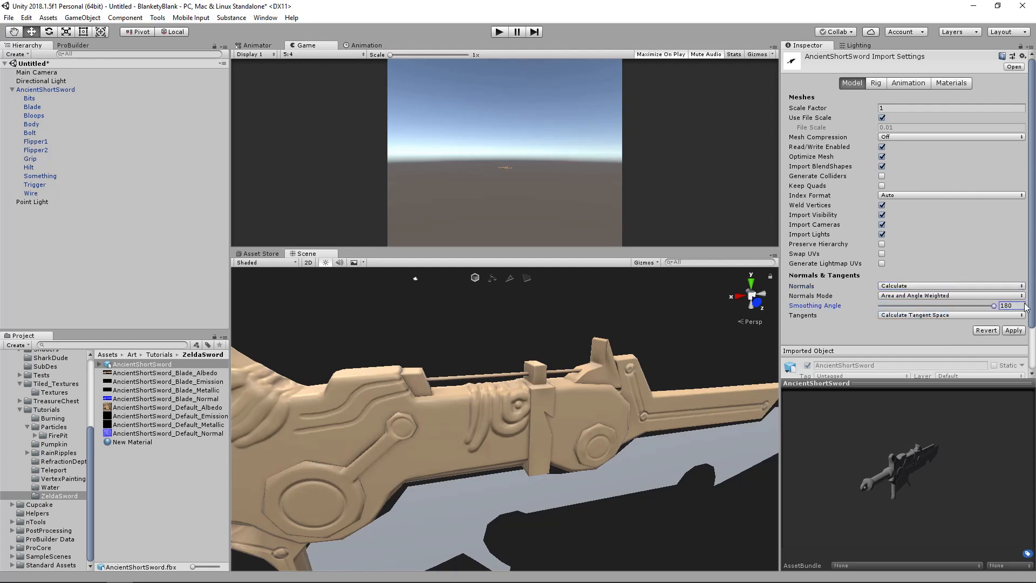
{"action": "left_click", "coordinate": [1016, 330]}
Set the sword model's normals back to Import and compare the shading on its body from both sides
{"action": "left_click_drag", "start_coordinate": [374, 418], "coordinate": [869, 402], "text": "alt"}
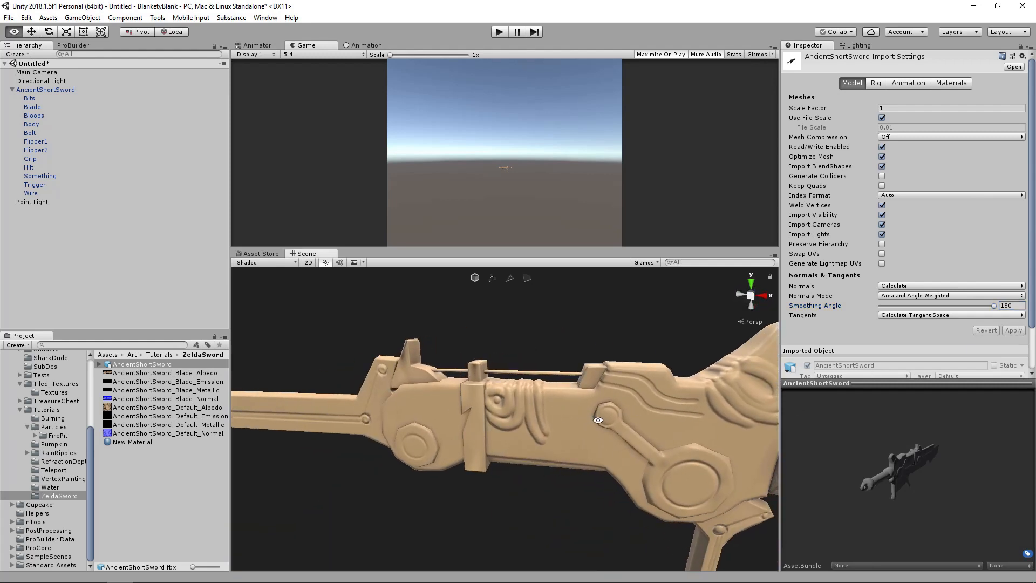
{"action": "left_click_drag", "start_coordinate": [401, 349], "coordinate": [974, 309], "text": "alt"}
{"action": "left_click", "coordinate": [949, 286]}
{"action": "left_click", "coordinate": [906, 295]}
{"action": "left_click_drag", "start_coordinate": [442, 426], "coordinate": [426, 442], "text": "alt"}
{"action": "left_click_drag", "start_coordinate": [592, 435], "coordinate": [556, 436], "text": "alt"}
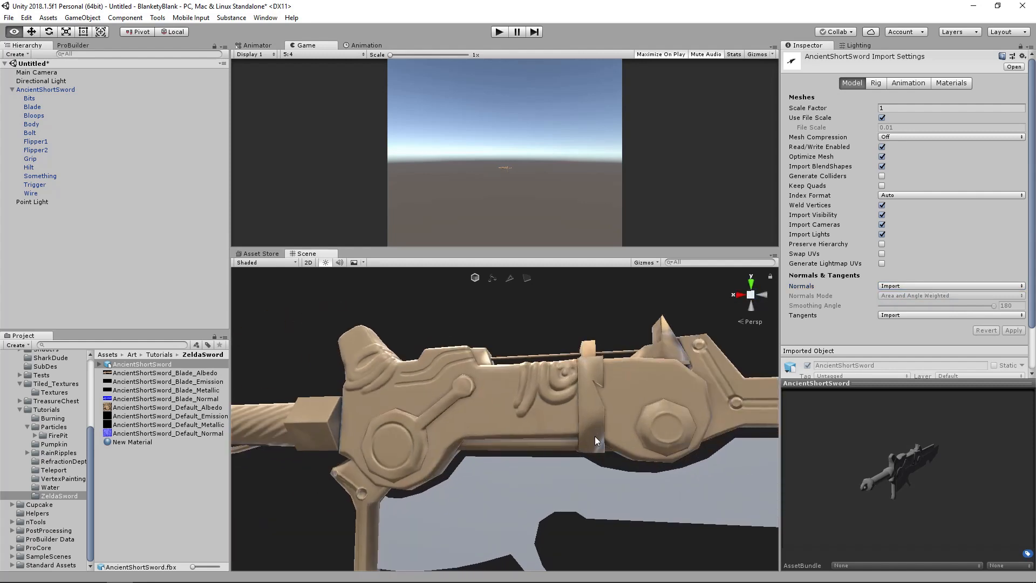
Set the sword model's normals to Calculate again and apply the import settings
{"action": "left_click", "coordinate": [950, 286]}
{"action": "left_click", "coordinate": [928, 311]}
{"action": "left_click", "coordinate": [1013, 330]}
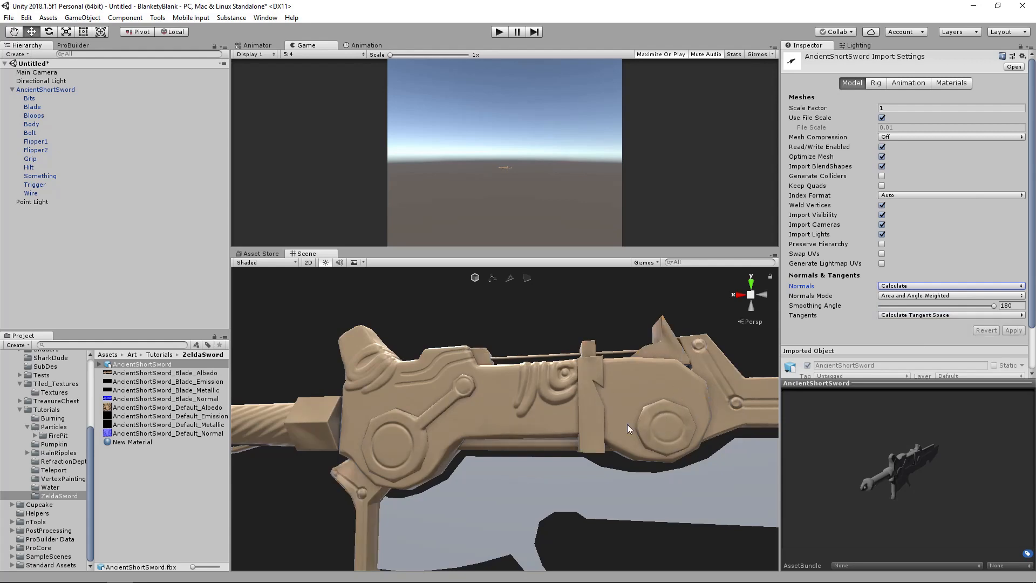
Examine the sword's shading with calculated normals from several angles and distances
{"action": "left_click_drag", "start_coordinate": [447, 415], "coordinate": [745, 412], "text": "alt"}
{"action": "left_click_drag", "start_coordinate": [498, 431], "coordinate": [471, 411], "text": "alt"}
{"action": "right_click_drag", "start_coordinate": [637, 415], "coordinate": [583, 414], "text": "alt"}
{"action": "left_click_drag", "start_coordinate": [583, 414], "coordinate": [652, 419], "text": "alt"}
{"action": "right_click_drag", "start_coordinate": [652, 418], "coordinate": [571, 412], "text": "alt"}
{"action": "left_click_drag", "start_coordinate": [571, 412], "coordinate": [623, 415], "text": "alt"}
{"action": "right_click_drag", "start_coordinate": [623, 415], "coordinate": [476, 421], "text": "alt"}
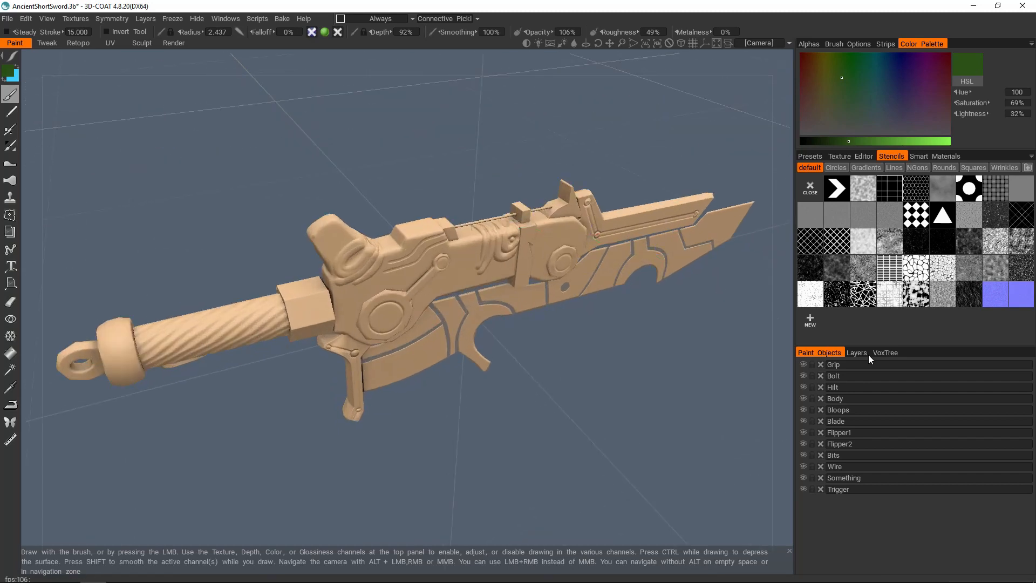
Switch to 3D-Coat and load PolyToots_ZeldaBotW_AncientSword.png as the image in the foreground colour's picker
{"action": "left_click", "coordinate": [882, 352]}
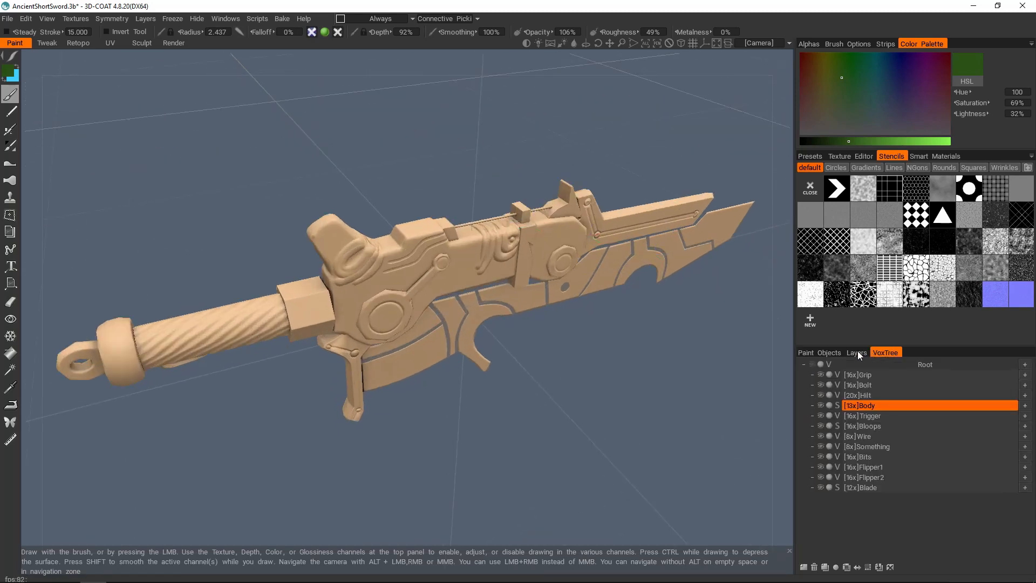
{"action": "middle_click_drag", "start_coordinate": [645, 333], "coordinate": [593, 341]}
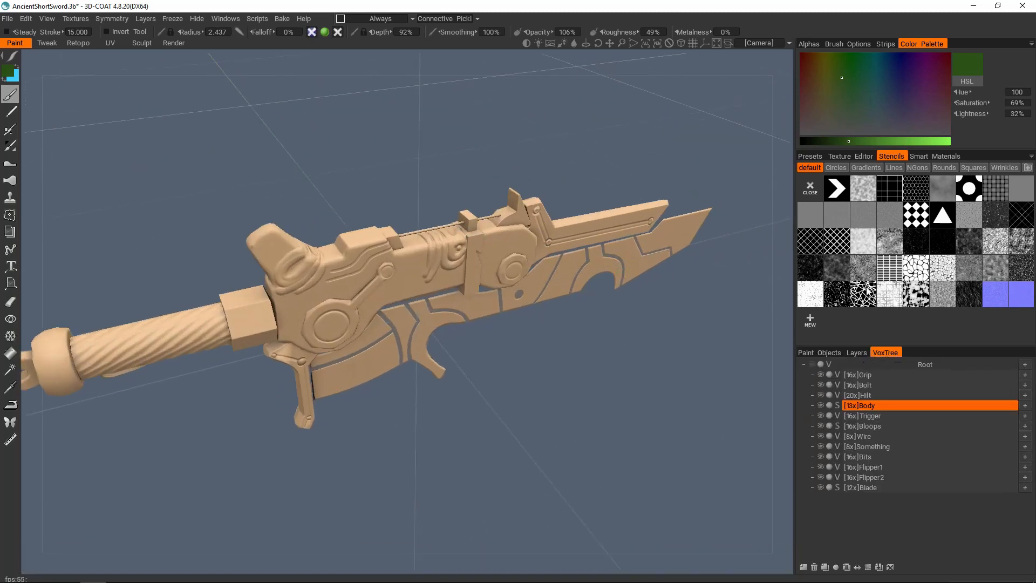
{"action": "left_click", "coordinate": [10, 73]}
{"action": "left_click", "coordinate": [478, 190]}
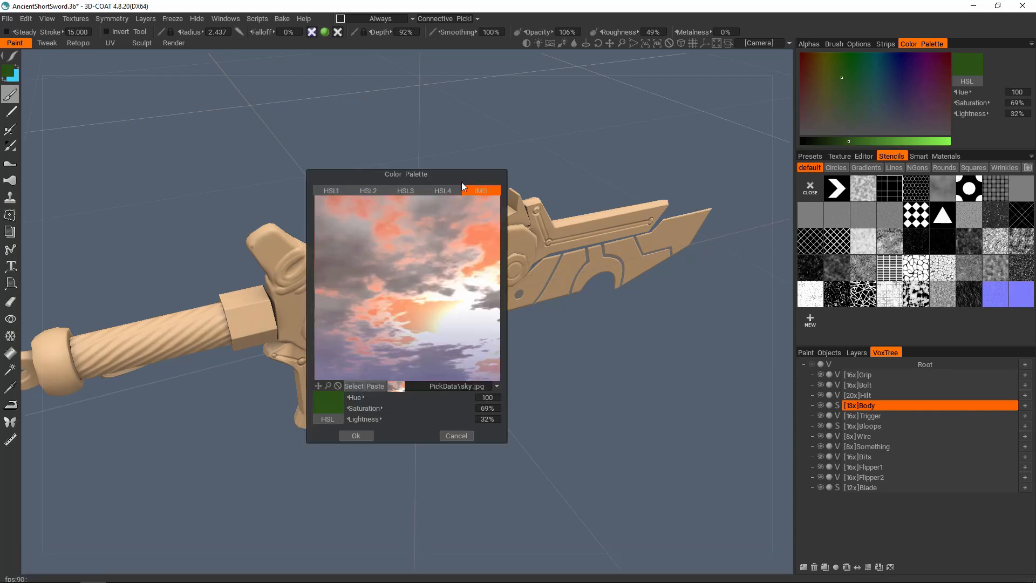
{"action": "left_click_drag", "start_coordinate": [461, 174], "coordinate": [540, 130]}
{"action": "left_click", "coordinate": [497, 315]}
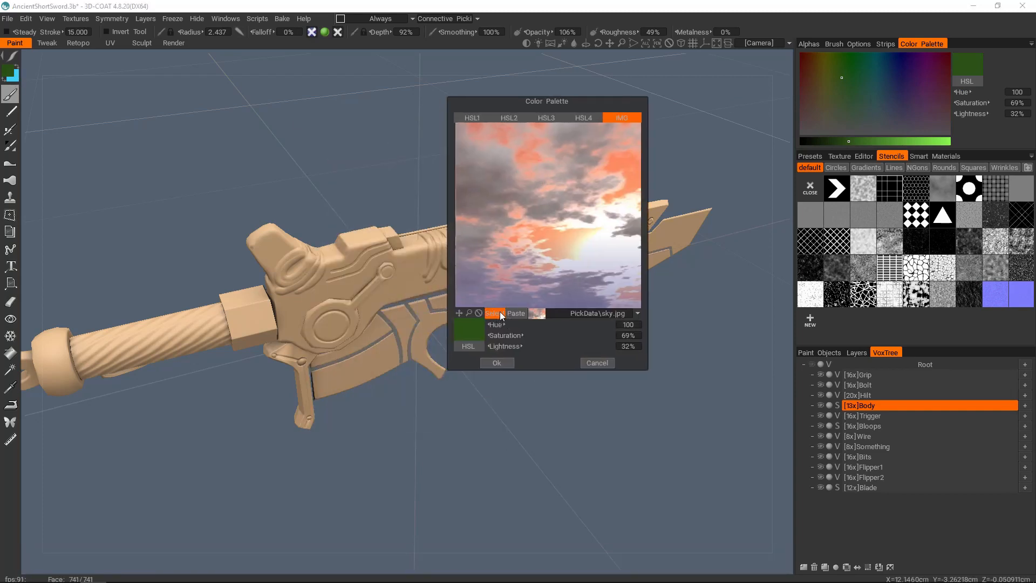
{"action": "double_click", "coordinate": [524, 345]}
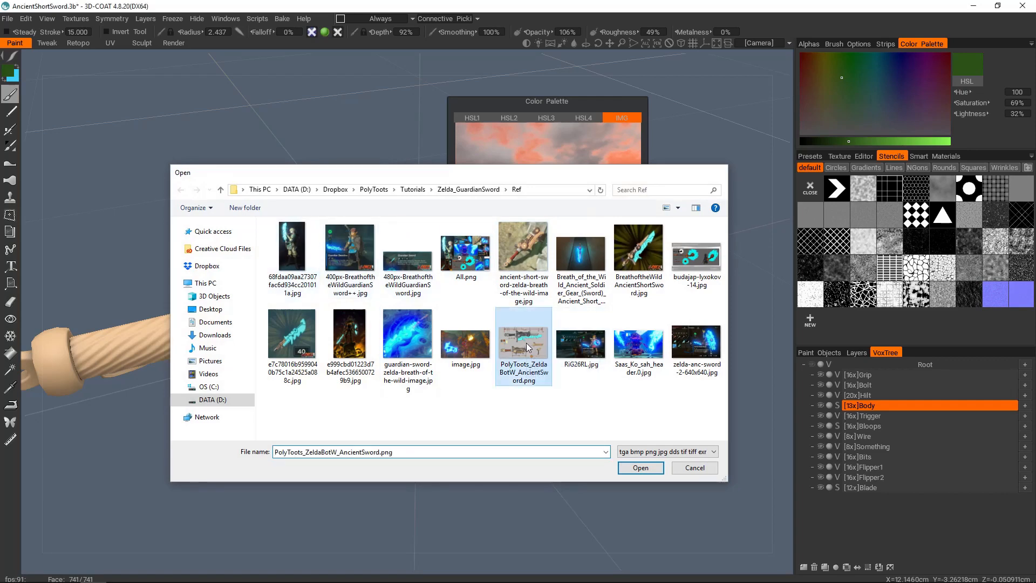
Sample the reference image's colour swatches and accept the dark grey-brown one as the foreground colour
{"action": "left_click_drag", "start_coordinate": [469, 312], "coordinate": [545, 319]}
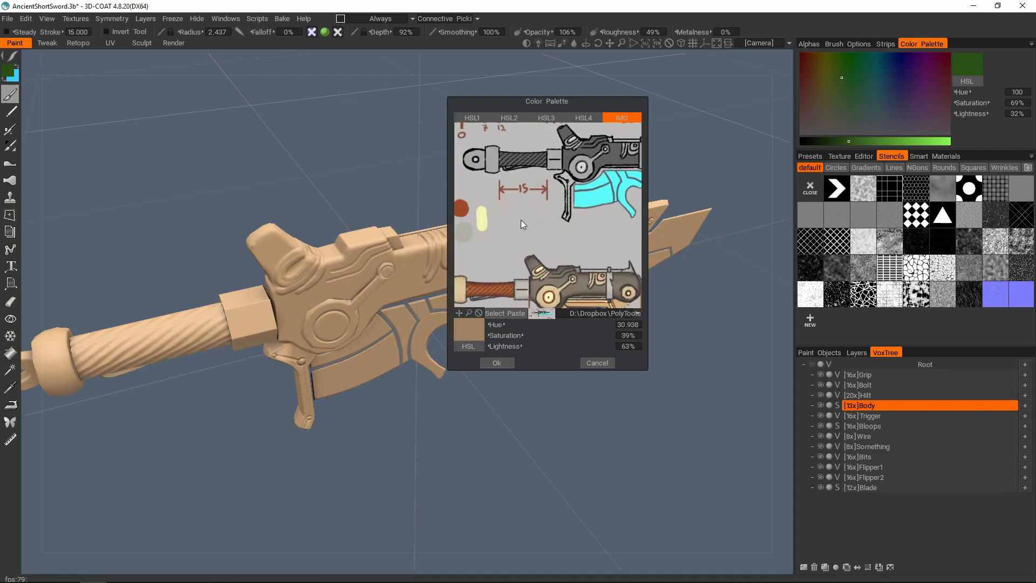
{"action": "left_click_drag", "start_coordinate": [461, 313], "coordinate": [497, 302]}
{"action": "left_click", "coordinate": [482, 214]}
{"action": "left_click", "coordinate": [501, 214]}
{"action": "left_click", "coordinate": [504, 236]}
{"action": "left_click", "coordinate": [526, 226]}
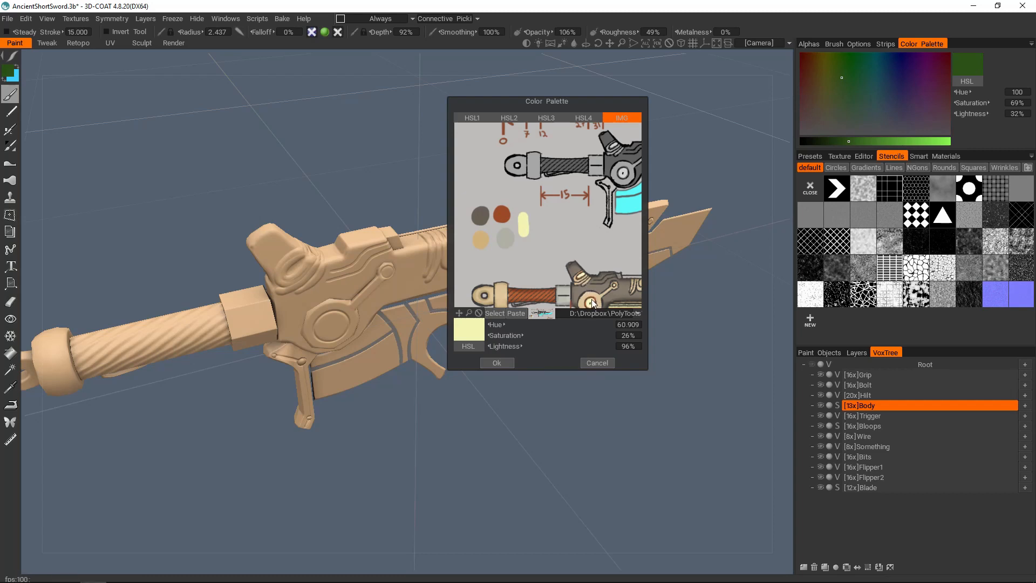
{"action": "left_click", "coordinate": [500, 215]}
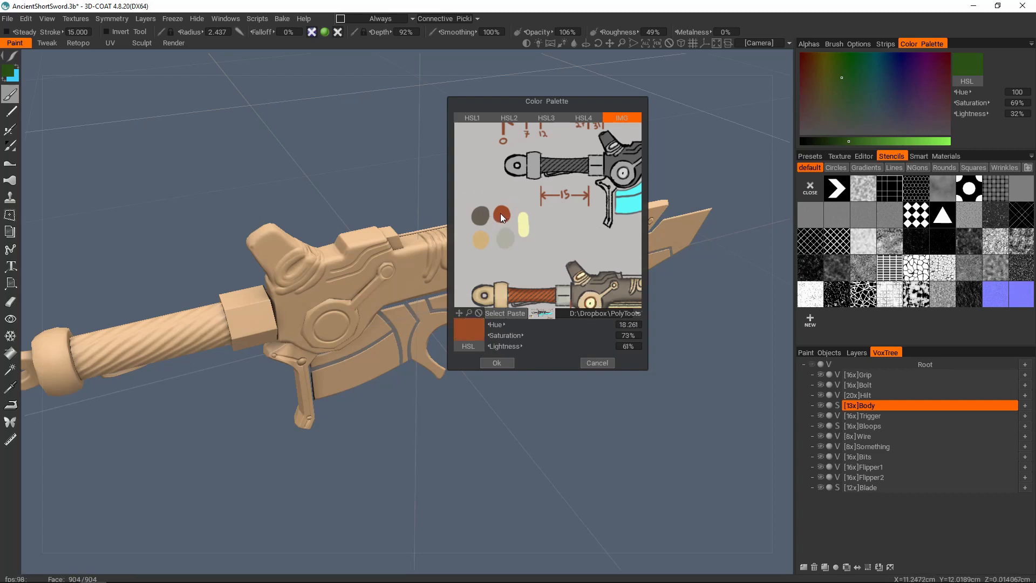
{"action": "left_click", "coordinate": [507, 241]}
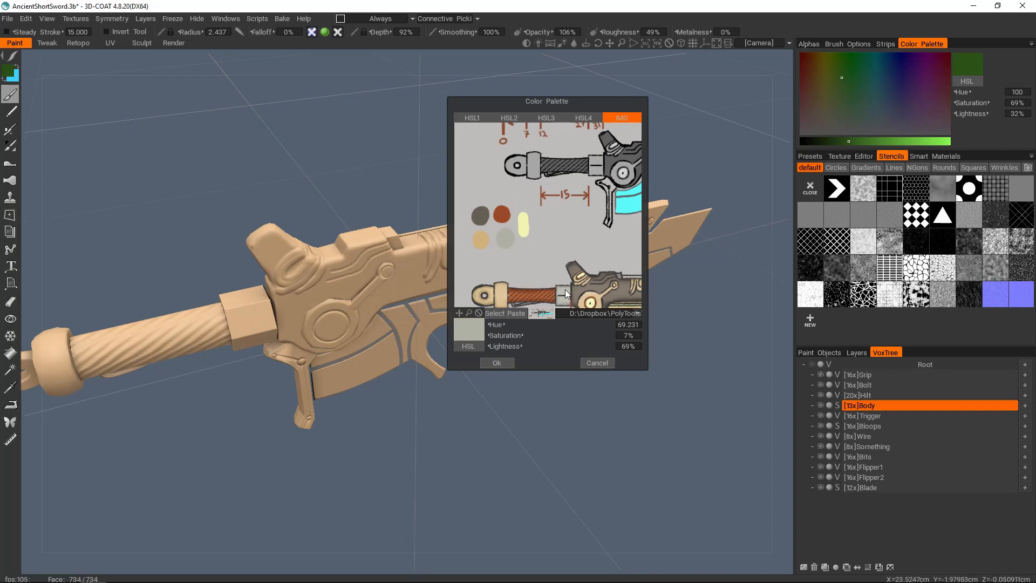
{"action": "left_click", "coordinate": [480, 239]}
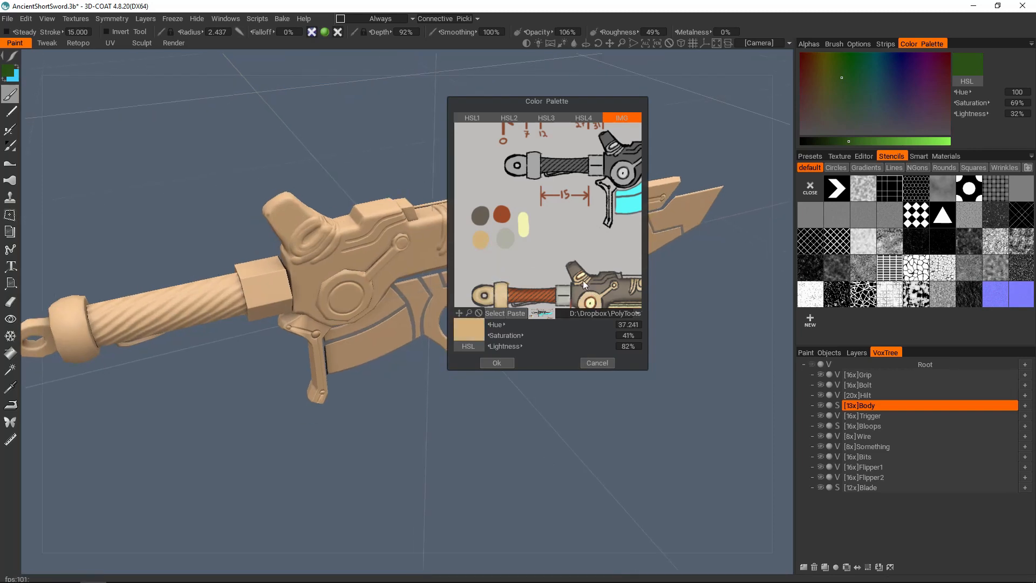
{"action": "left_click", "coordinate": [480, 214]}
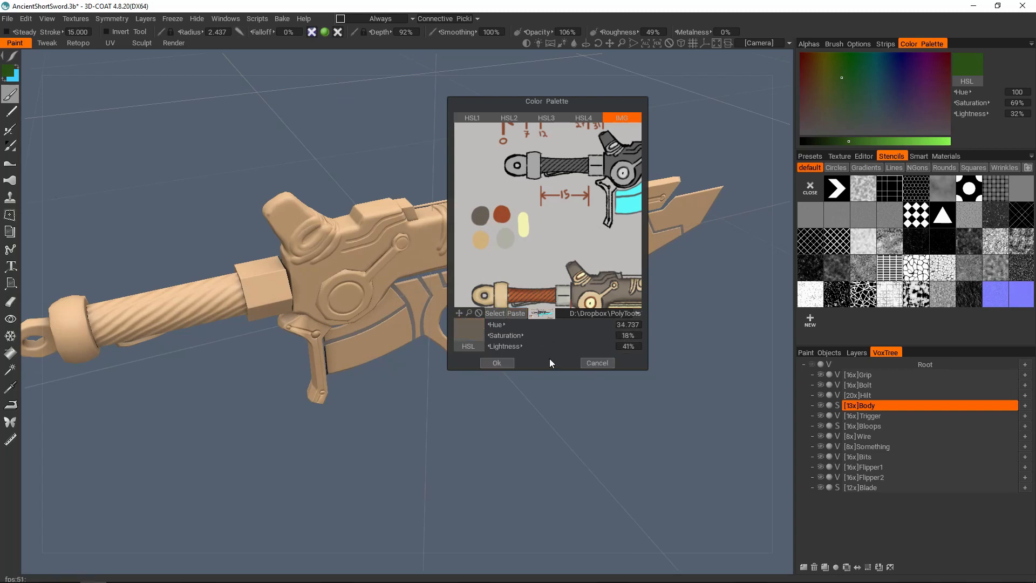
{"action": "left_click", "coordinate": [499, 362]}
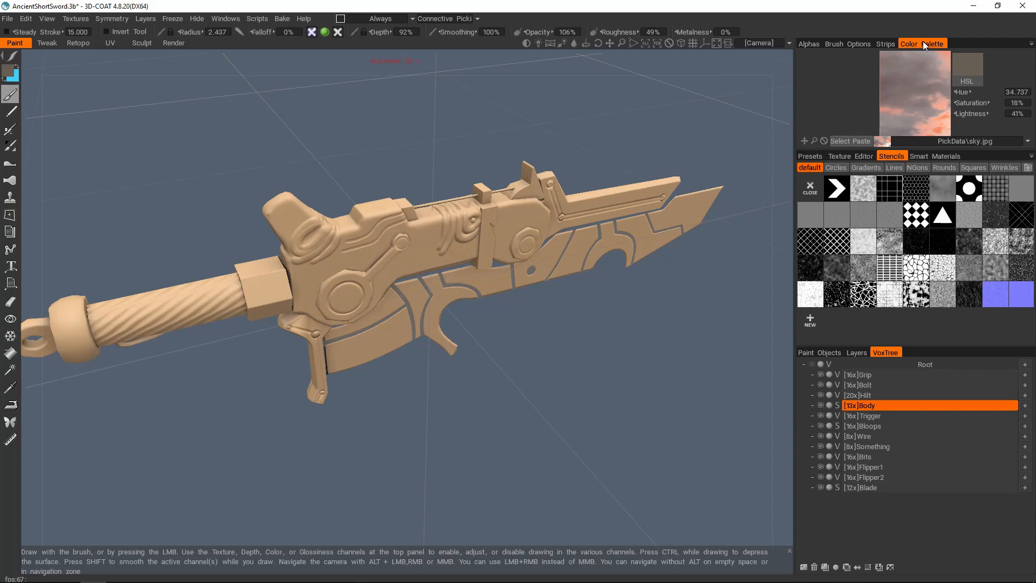
Load PolyToots_ZeldaBotW_AncientSword.png into the docked colour palette, enlarge the palette and frame the image's colour swatches
{"action": "middle_click_drag", "start_coordinate": [901, 89], "coordinate": [882, 77]}
{"action": "left_click", "coordinate": [841, 142]}
{"action": "left_click", "coordinate": [530, 343]}
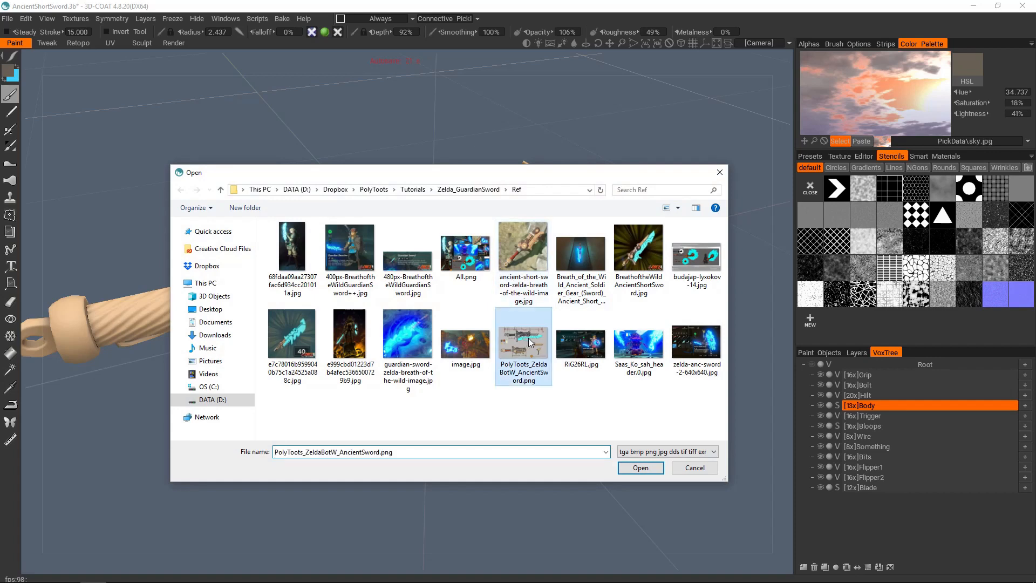
{"action": "double_click", "coordinate": [529, 339]}
{"action": "mouse_move", "coordinate": [863, 94]}
{"action": "middle_mouse_down"}
{"action": "mouse_move", "coordinate": [912, 80]}
{"action": "mouse_move", "coordinate": [870, 94]}
{"action": "middle_mouse_up"}
{"action": "mouse_move", "coordinate": [946, 148]}
{"action": "left_mouse_down"}
{"action": "mouse_move", "coordinate": [941, 185]}
{"action": "mouse_move", "coordinate": [943, 164]}
{"action": "left_mouse_up"}
{"action": "middle_click_drag", "start_coordinate": [860, 90], "coordinate": [869, 108]}
{"action": "scroll", "coordinate": [863, 92], "scroll_direction": "up", "scroll_amount": 3}
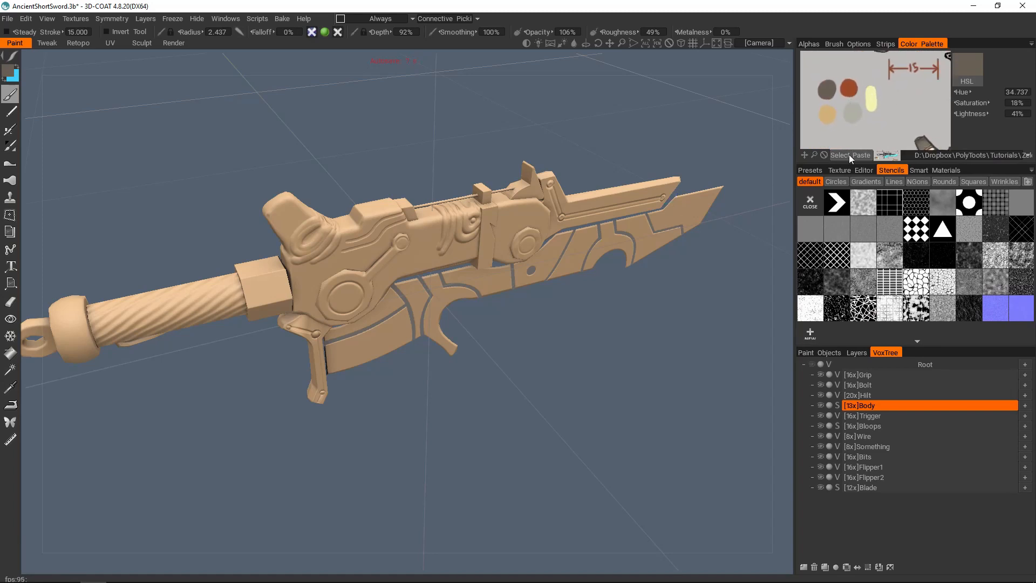
Save the AncientShortSword.3b project
{"action": "left_click_drag", "start_coordinate": [572, 301], "coordinate": [541, 254]}
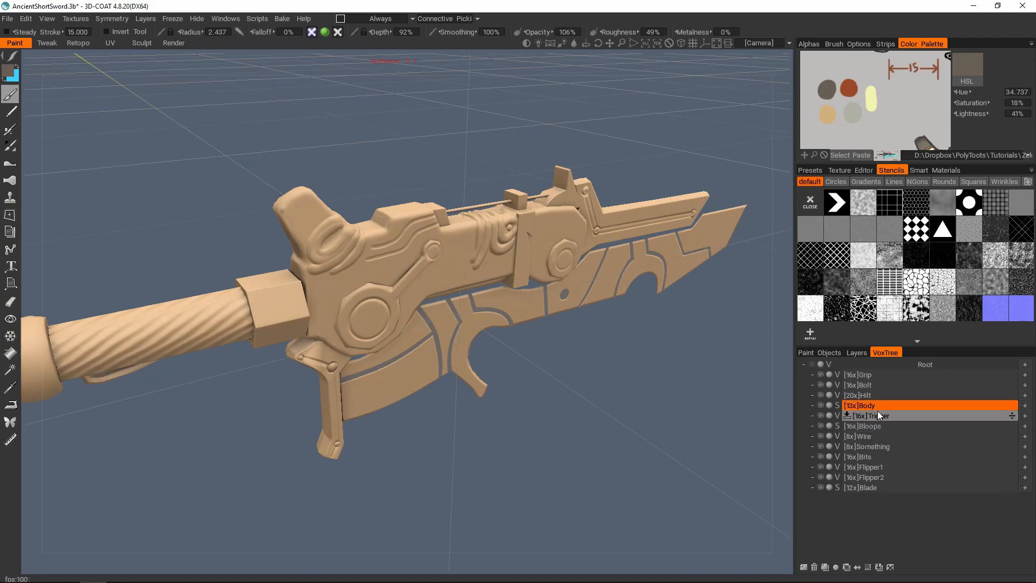
{"action": "left_click_drag", "start_coordinate": [610, 372], "coordinate": [480, 302]}
{"action": "scroll", "coordinate": [480, 302], "scroll_direction": "up", "scroll_amount": 3}
{"action": "key", "text": "ctrl+s"}
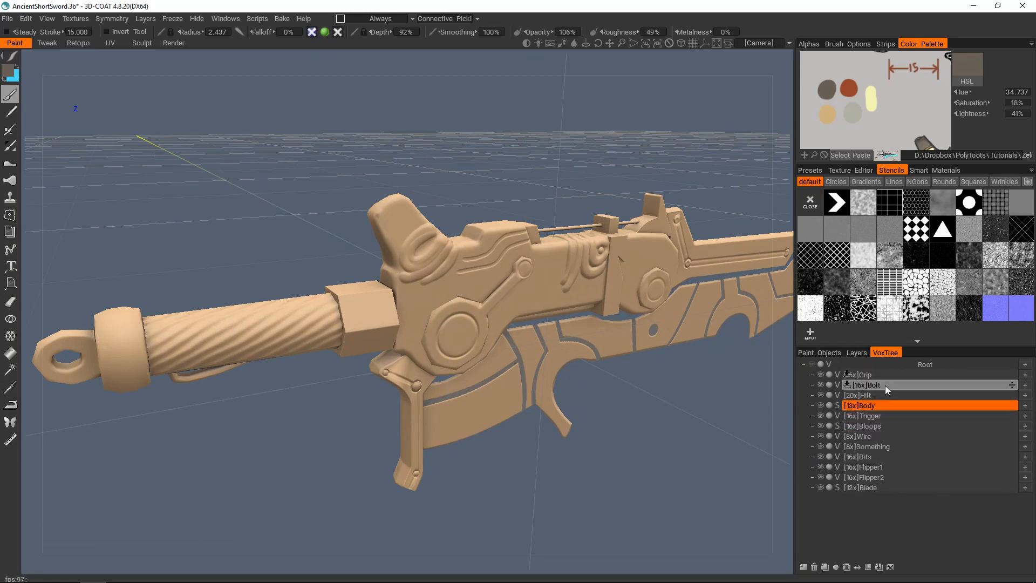
Hide Layer 0 and check the blade's grooves in the front view
{"action": "left_click", "coordinate": [811, 352]}
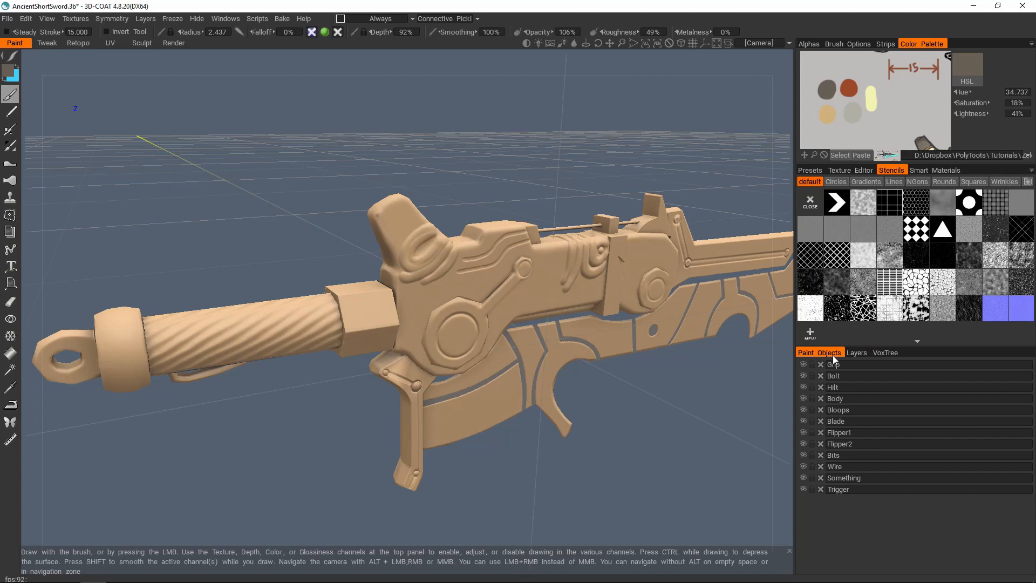
{"action": "left_click", "coordinate": [860, 354]}
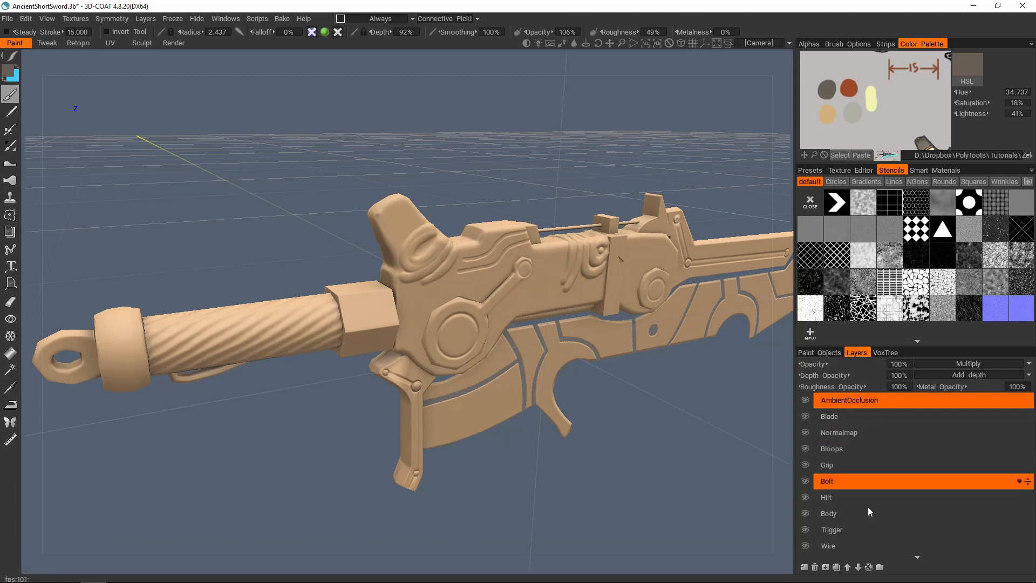
{"action": "scroll", "coordinate": [873, 480], "scroll_direction": "down", "scroll_amount": 5}
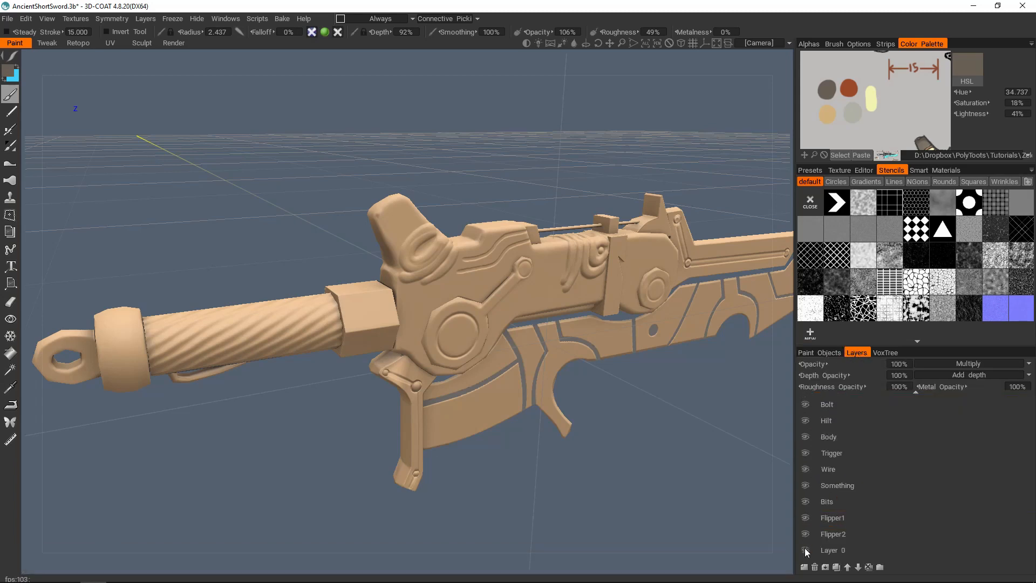
{"action": "left_click", "coordinate": [805, 548]}
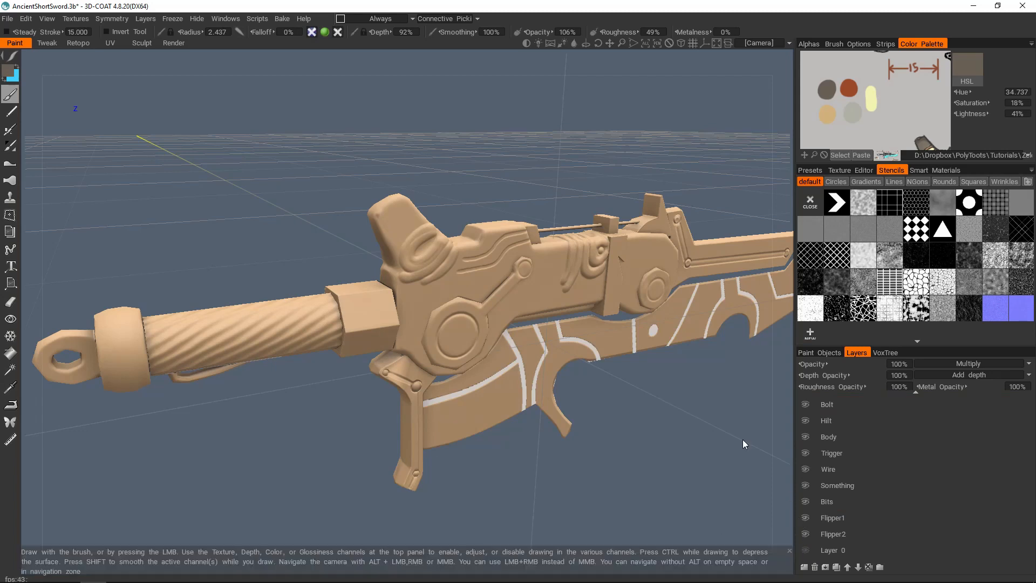
{"action": "middle_click_drag", "start_coordinate": [742, 439], "coordinate": [549, 340]}
{"action": "left_click_drag", "start_coordinate": [544, 304], "coordinate": [564, 289], "text": "alt+shift"}
{"action": "scroll", "coordinate": [565, 288], "scroll_direction": "up", "scroll_amount": 2}
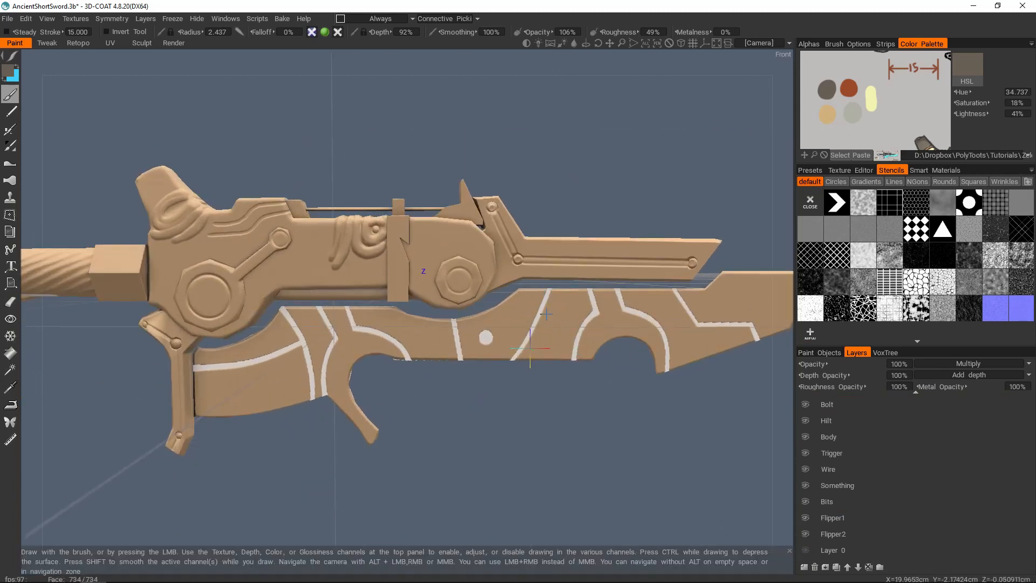
{"action": "scroll", "coordinate": [872, 485], "scroll_direction": "up", "scroll_amount": 5}
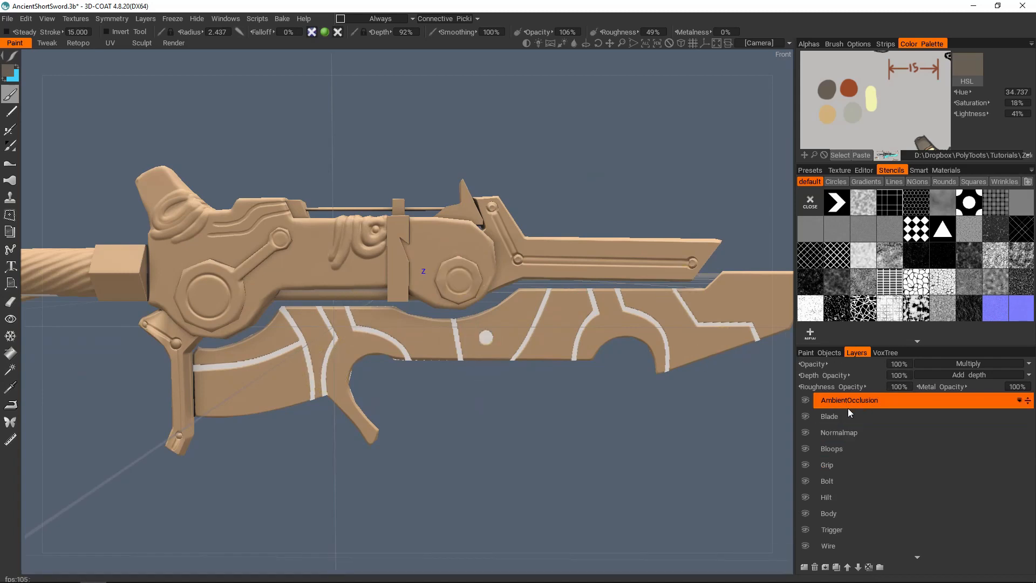
Turn the AmbientOcclusion layer off and back on to compare the sword's shading with and without it
{"action": "left_click", "coordinate": [805, 401]}
{"action": "left_click_drag", "start_coordinate": [397, 339], "coordinate": [361, 241], "text": "alt"}
{"action": "scroll", "coordinate": [401, 326], "scroll_direction": "up", "scroll_amount": 5}
{"action": "left_click_drag", "start_coordinate": [202, 373], "coordinate": [308, 411], "text": "alt"}
{"action": "scroll", "coordinate": [305, 404], "scroll_direction": "down", "scroll_amount": 5}
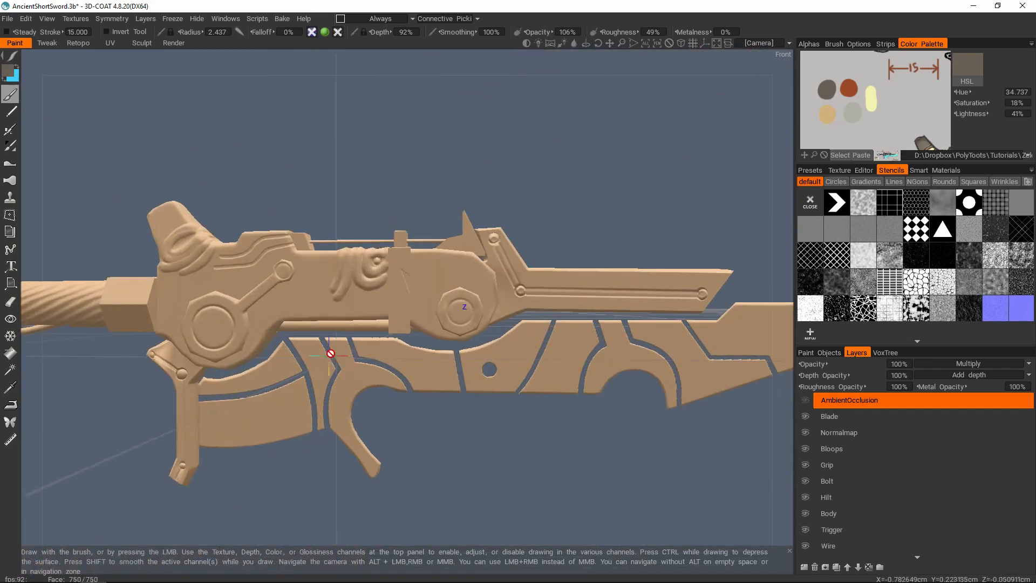
{"action": "left_click_drag", "start_coordinate": [331, 353], "coordinate": [370, 369], "text": "alt"}
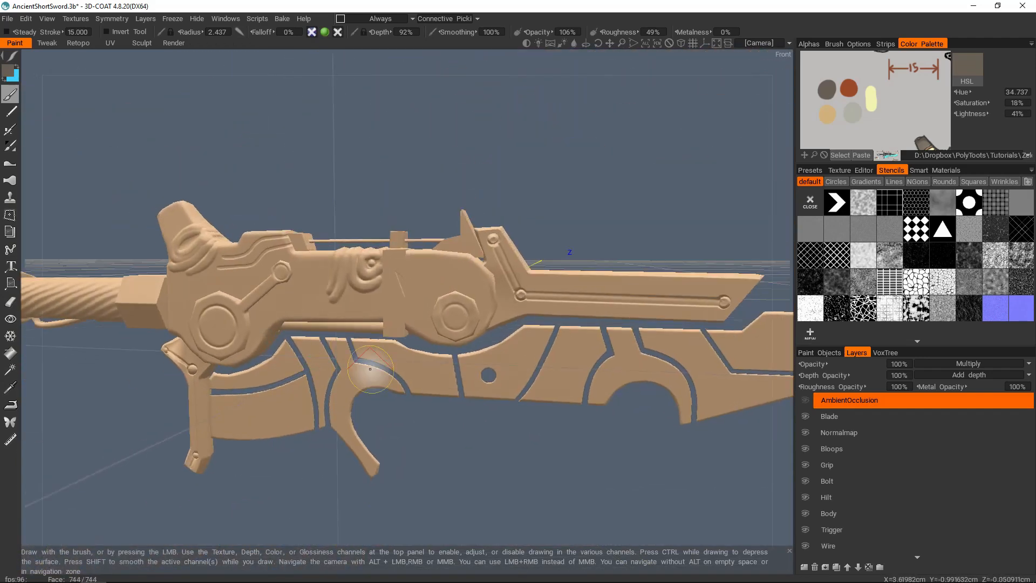
{"action": "left_click", "coordinate": [807, 402]}
Look through the layer stack and select the Blade layer
{"action": "scroll", "coordinate": [866, 409], "scroll_direction": "down", "scroll_amount": 5}
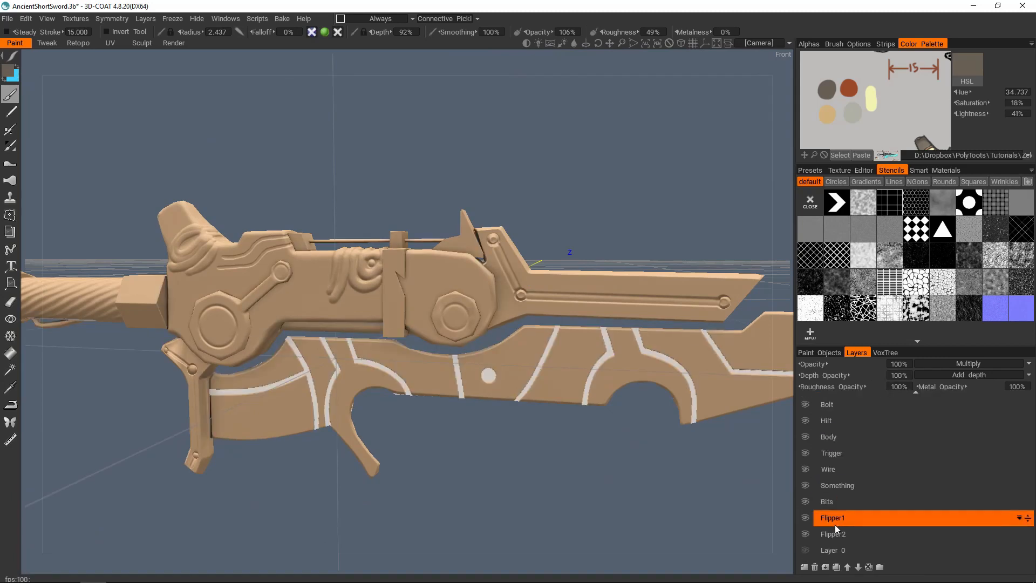
{"action": "scroll", "coordinate": [854, 432], "scroll_direction": "down", "scroll_amount": 1}
{"action": "scroll", "coordinate": [855, 438], "scroll_direction": "up", "scroll_amount": 4}
{"action": "scroll", "coordinate": [849, 464], "scroll_direction": "up", "scroll_amount": 1}
{"action": "left_click", "coordinate": [847, 417]}
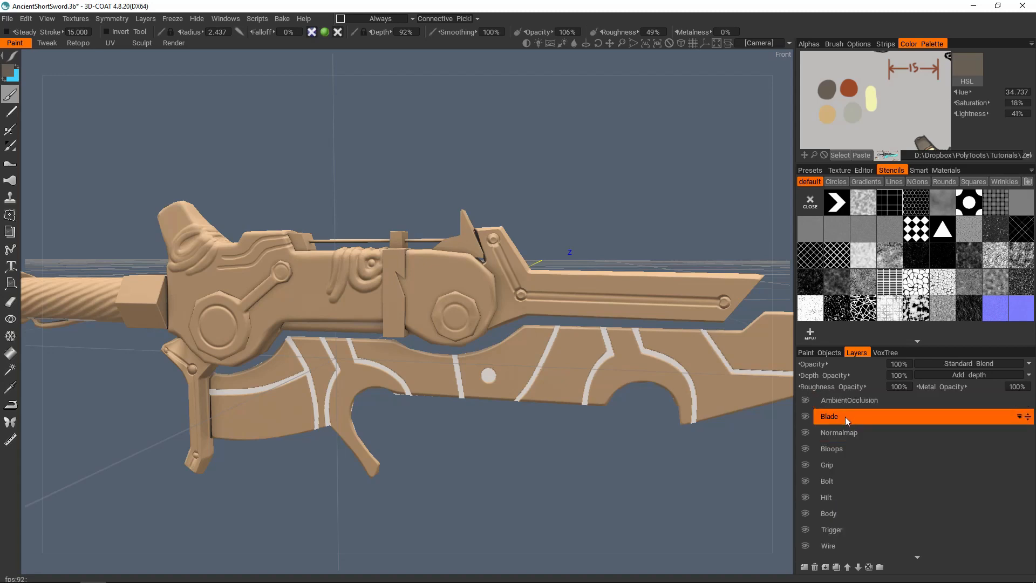
Freeze the painted pixels of the Blade layer and make AmbientOcclusion the active layer
{"action": "right_click", "coordinate": [845, 416]}
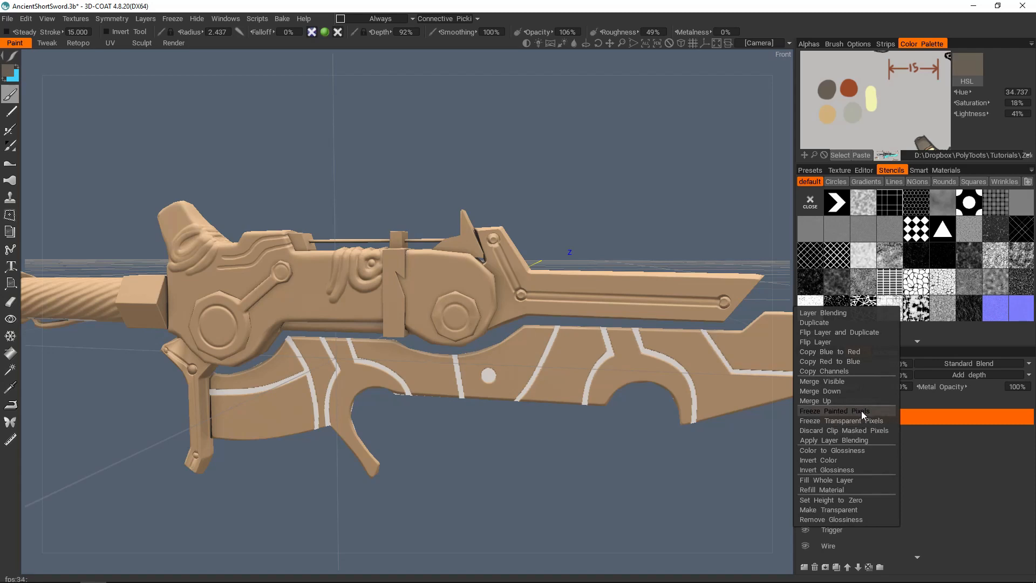
{"action": "left_click", "coordinate": [861, 410]}
{"action": "left_click", "coordinate": [858, 402]}
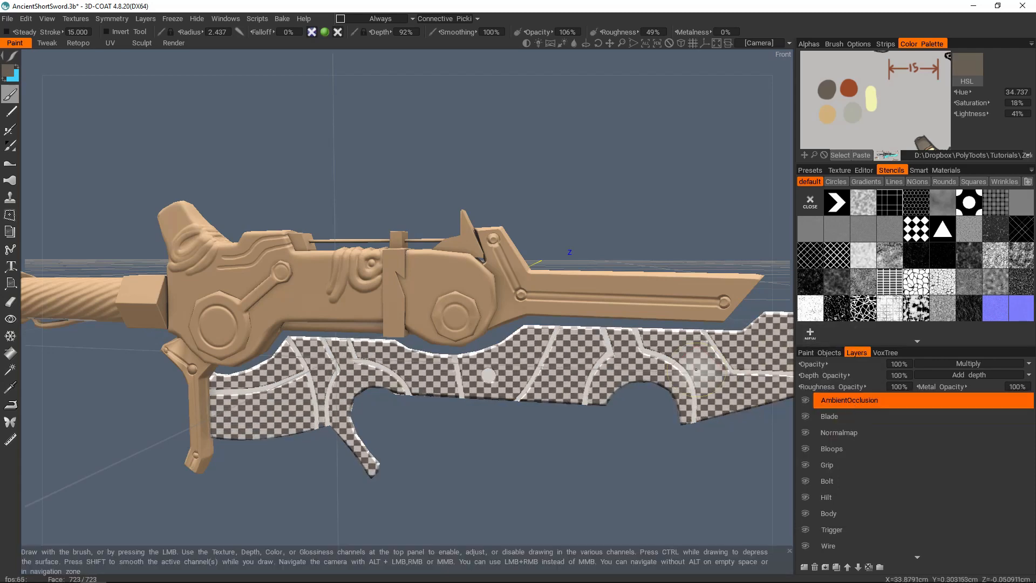
Erase the AmbientOcclusion layer along the blade's unfrozen grooves with an Eraser of radius 4.361, and check the grooves from several angles
{"action": "key", "text": "space"}
{"action": "key", "text": "space"}
{"action": "left_click", "coordinate": [498, 318]}
{"action": "right_click_drag", "start_coordinate": [598, 355], "coordinate": [652, 359]}
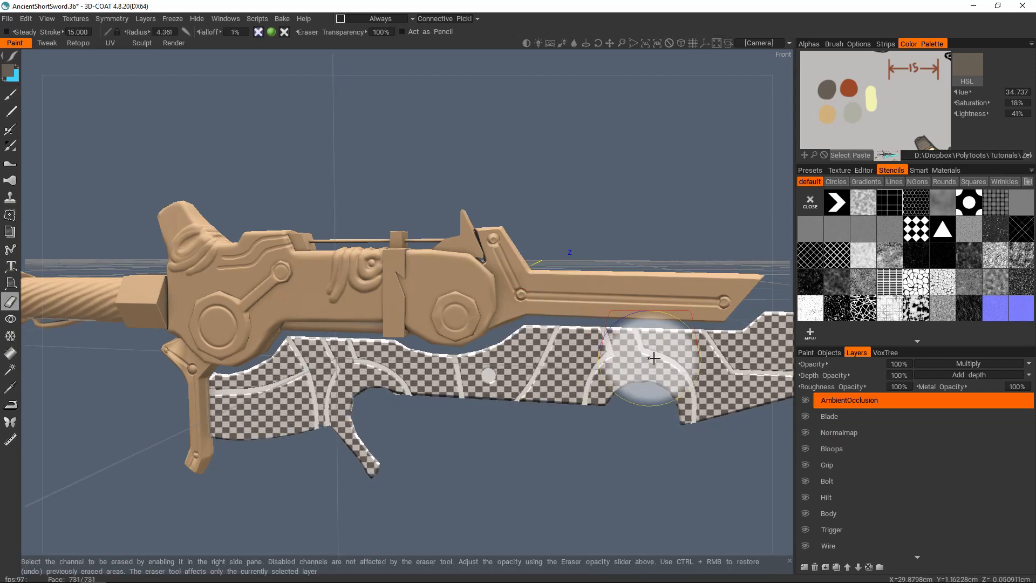
{"action": "middle_click_drag", "start_coordinate": [653, 358], "coordinate": [572, 331], "text": "alt"}
{"action": "left_click_drag", "start_coordinate": [572, 331], "coordinate": [540, 324], "text": "alt"}
{"action": "mouse_move", "coordinate": [517, 324]}
{"action": "left_mouse_down"}
{"action": "mouse_move", "coordinate": [556, 334]}
{"action": "mouse_move", "coordinate": [702, 329]}
{"action": "left_mouse_up"}
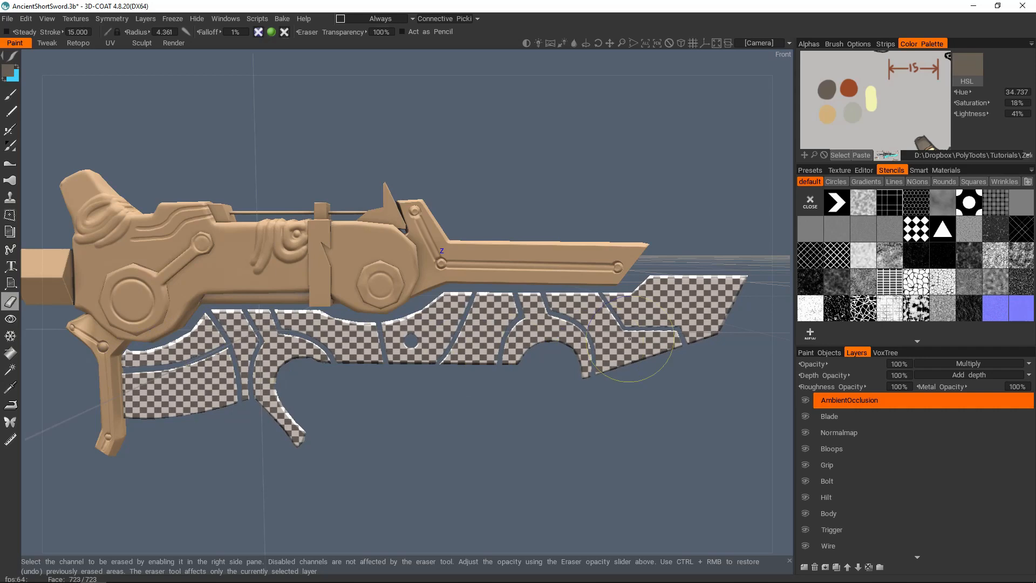
{"action": "middle_click_drag", "start_coordinate": [414, 279], "coordinate": [465, 280], "text": "alt"}
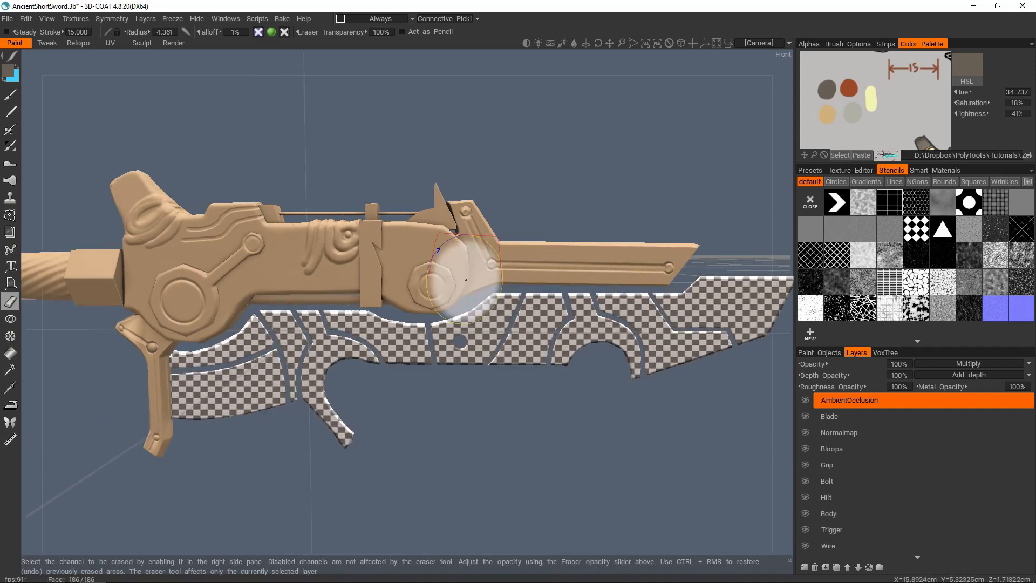
{"action": "left_click_drag", "start_coordinate": [394, 294], "coordinate": [449, 309], "text": "alt"}
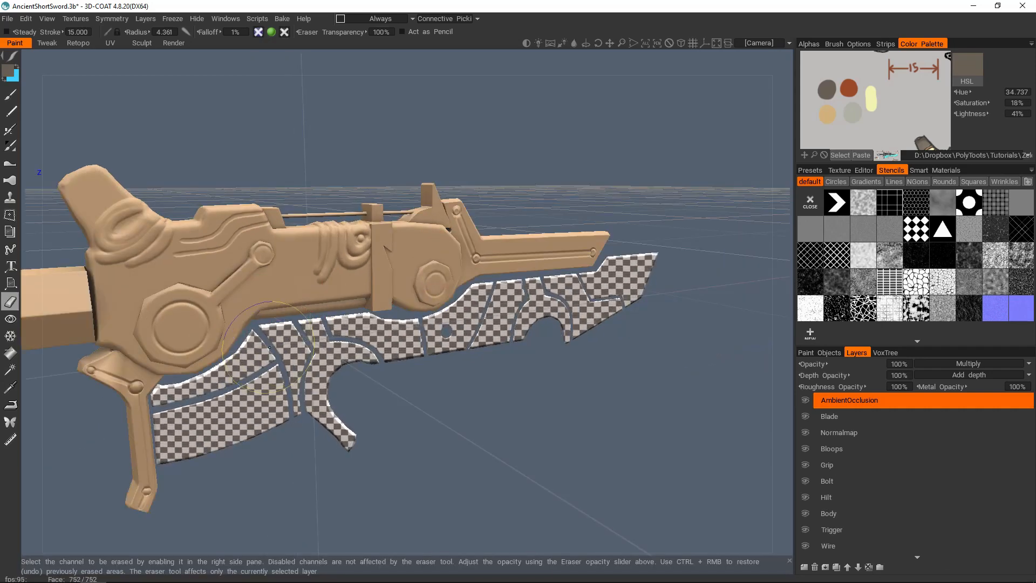
{"action": "left_click_drag", "start_coordinate": [642, 296], "coordinate": [578, 296], "text": "alt"}
{"action": "middle_click_drag", "start_coordinate": [469, 331], "coordinate": [503, 353], "text": "alt"}
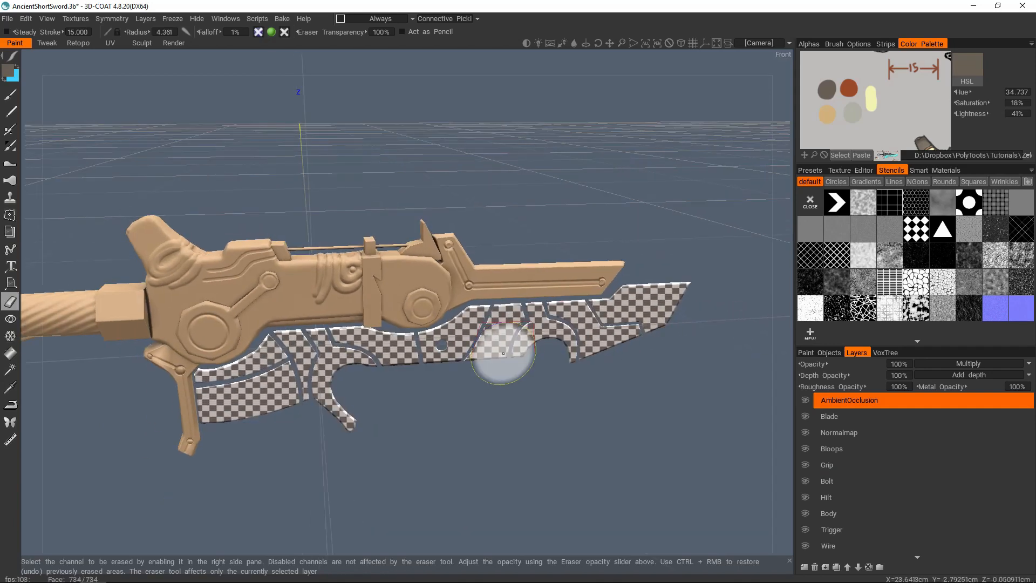
{"action": "left_click_drag", "start_coordinate": [496, 347], "coordinate": [479, 301], "text": "alt"}
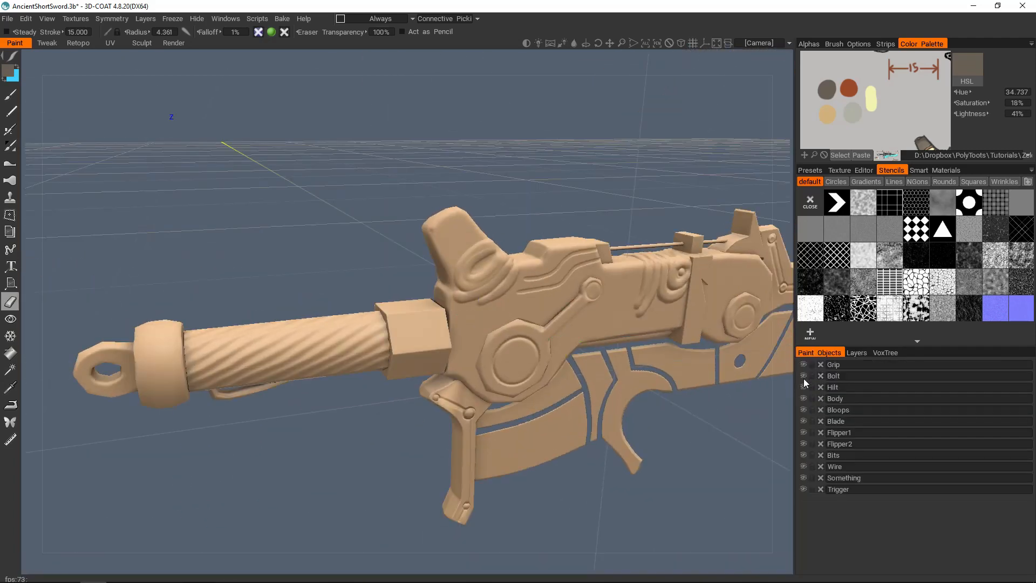
Isolate the Bolt and Bits objects to see which parts they cover, and show all objects again
{"action": "left_click", "coordinate": [803, 376], "text": "alt"}
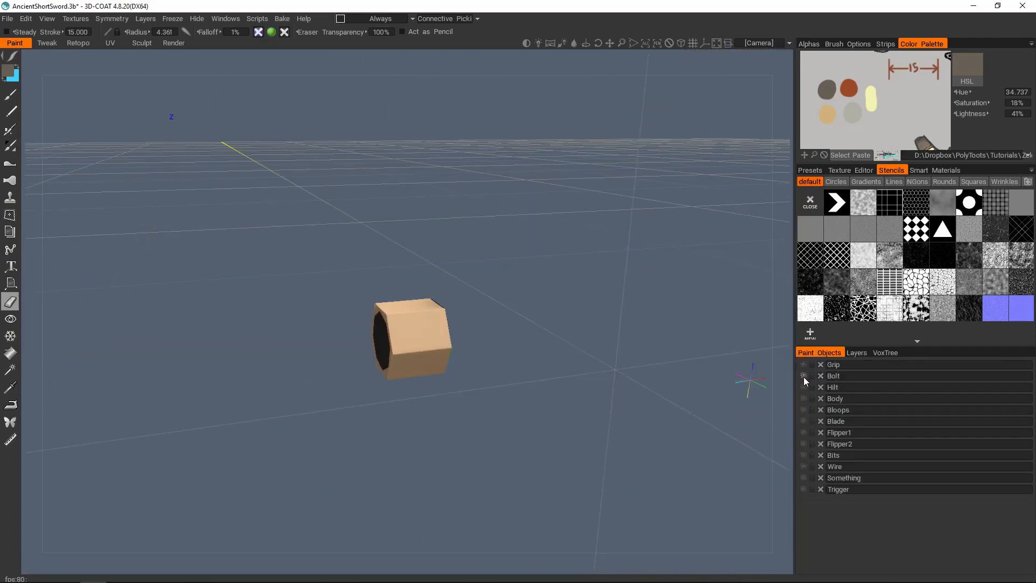
{"action": "left_click", "coordinate": [803, 455]}
{"action": "left_click_drag", "start_coordinate": [606, 340], "coordinate": [545, 346], "text": "alt"}
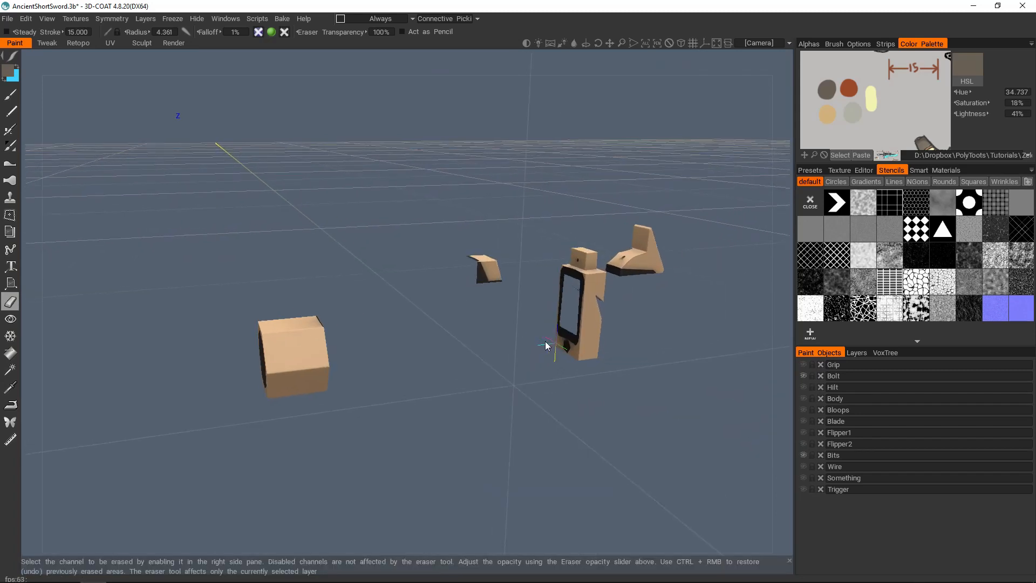
{"action": "left_click", "coordinate": [802, 455], "text": "alt"}
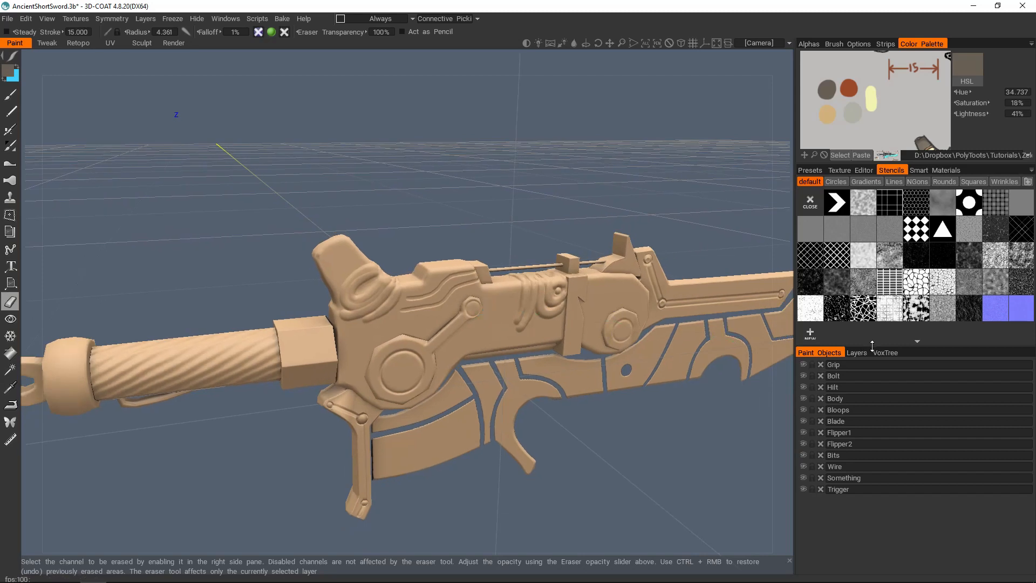
Create a new layer above the Bolt layer and name it Metal
{"action": "left_click", "coordinate": [856, 352]}
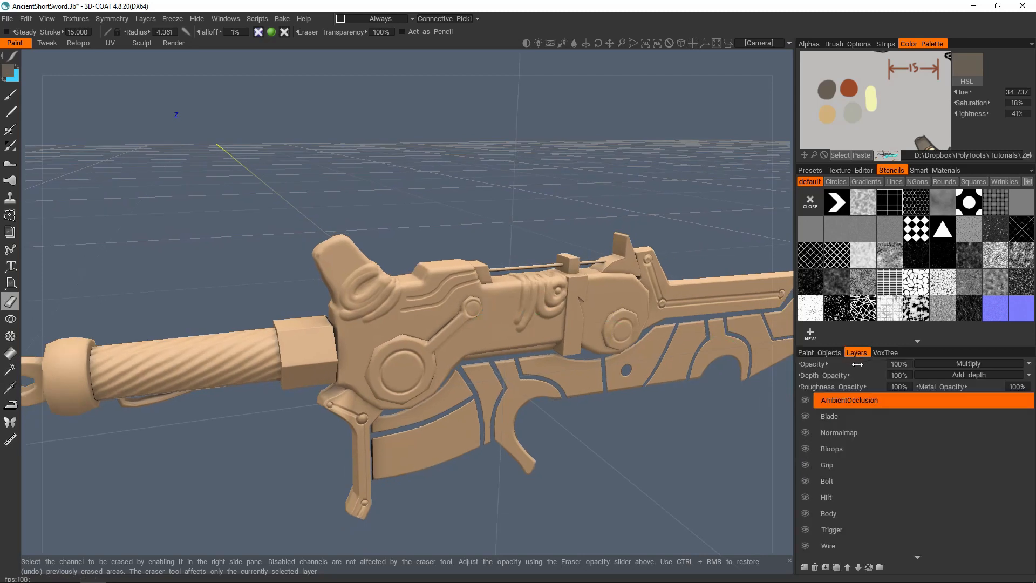
{"action": "left_click", "coordinate": [837, 482]}
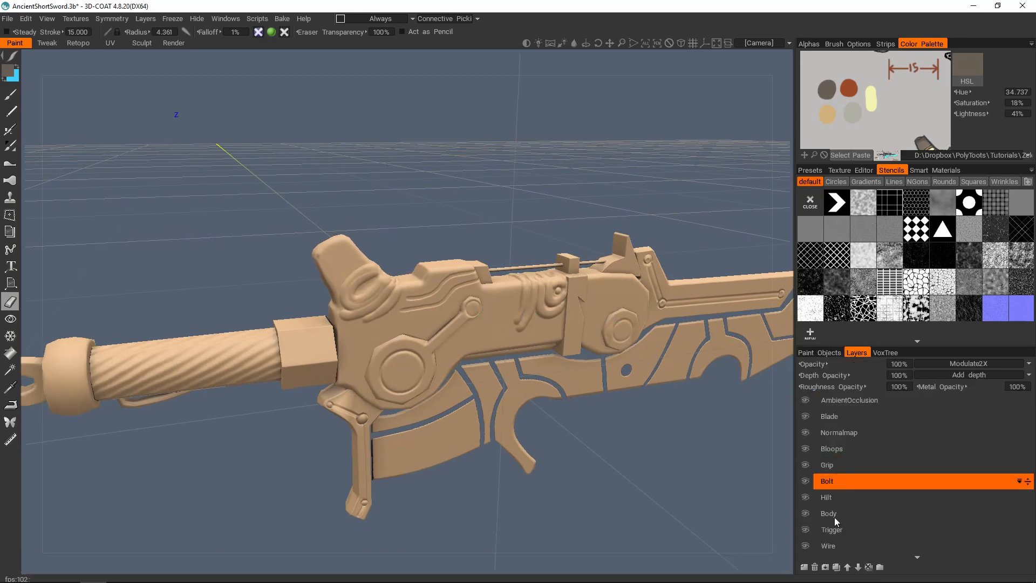
{"action": "left_click", "coordinate": [803, 566]}
{"action": "double_click", "coordinate": [839, 482]}
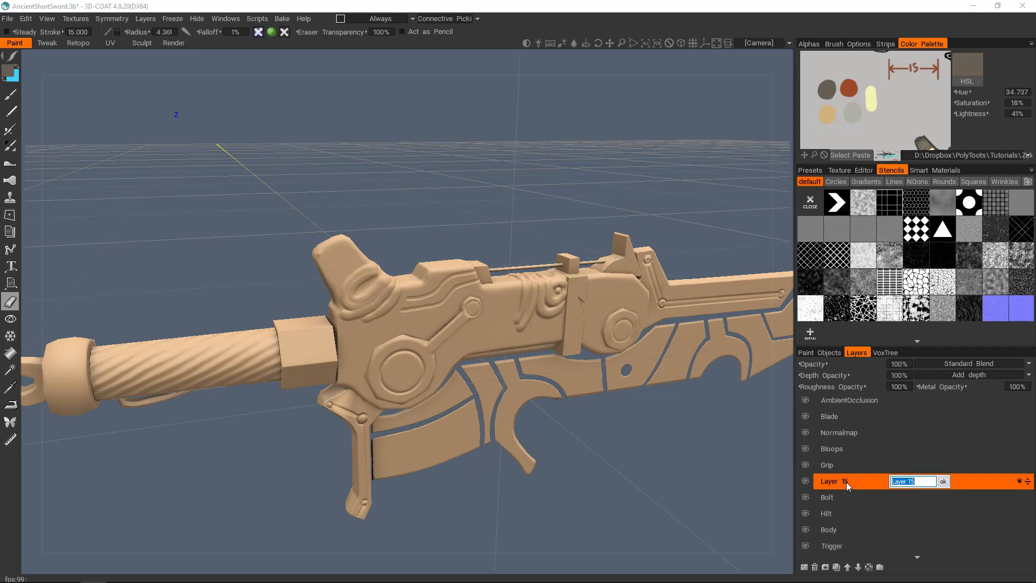
{"action": "type", "text": "Metal"}
{"action": "key", "text": "Return"}
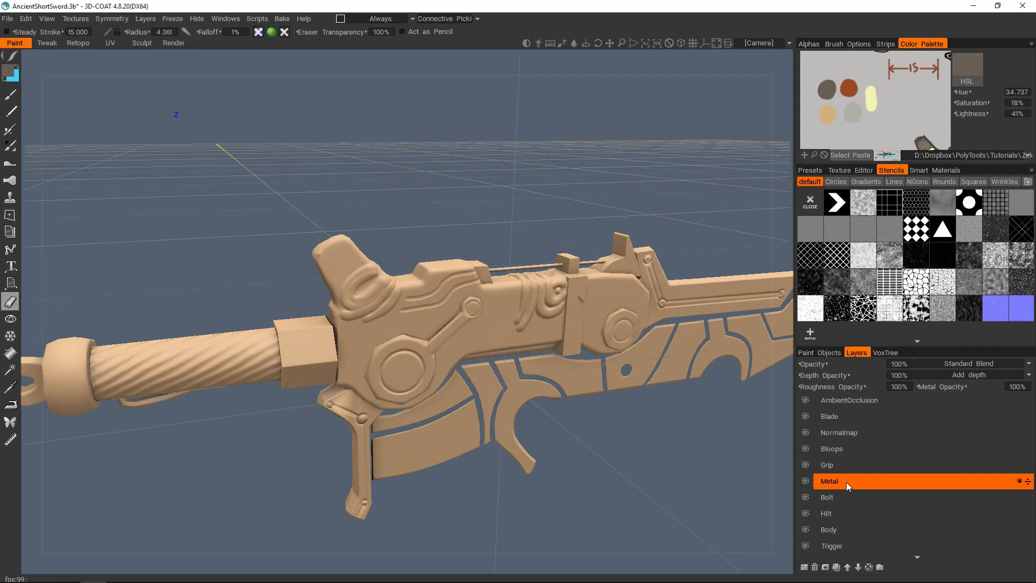
Activate the brush and choose the light grey metal from the metals category of the smart materials
{"action": "mouse_move", "coordinate": [367, 237]}
{"action": "right_mouse_down", "text": "alt"}
{"action": "mouse_move", "coordinate": [351, 241]}
{"action": "mouse_move", "coordinate": [386, 244]}
{"action": "right_mouse_up", "text": "alt"}
{"action": "mouse_move", "coordinate": [385, 244]}
{"action": "left_mouse_down", "text": "alt"}
{"action": "mouse_move", "coordinate": [401, 266]}
{"action": "mouse_move", "coordinate": [388, 264]}
{"action": "left_mouse_up", "text": "alt"}
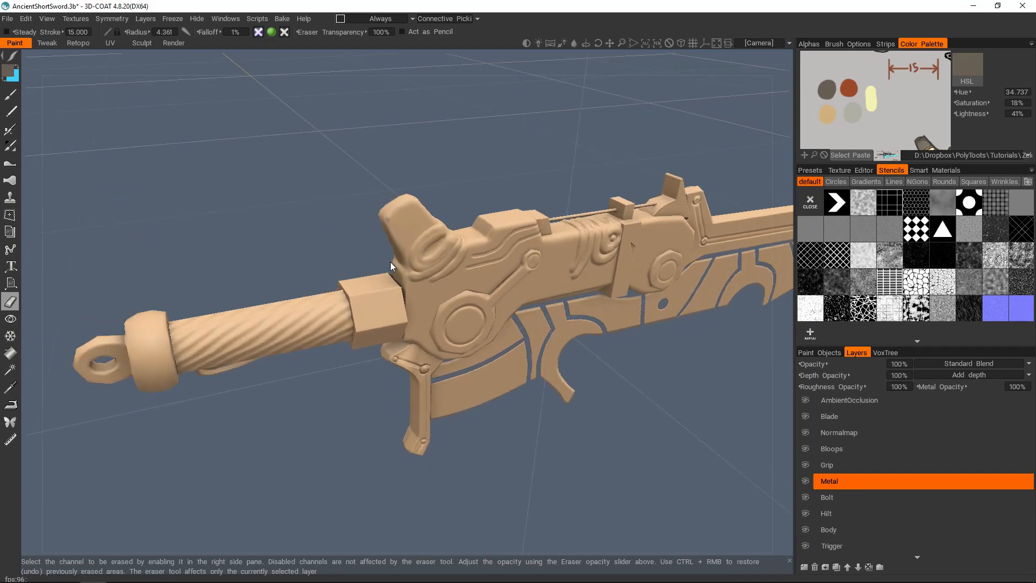
{"action": "key", "text": "space"}
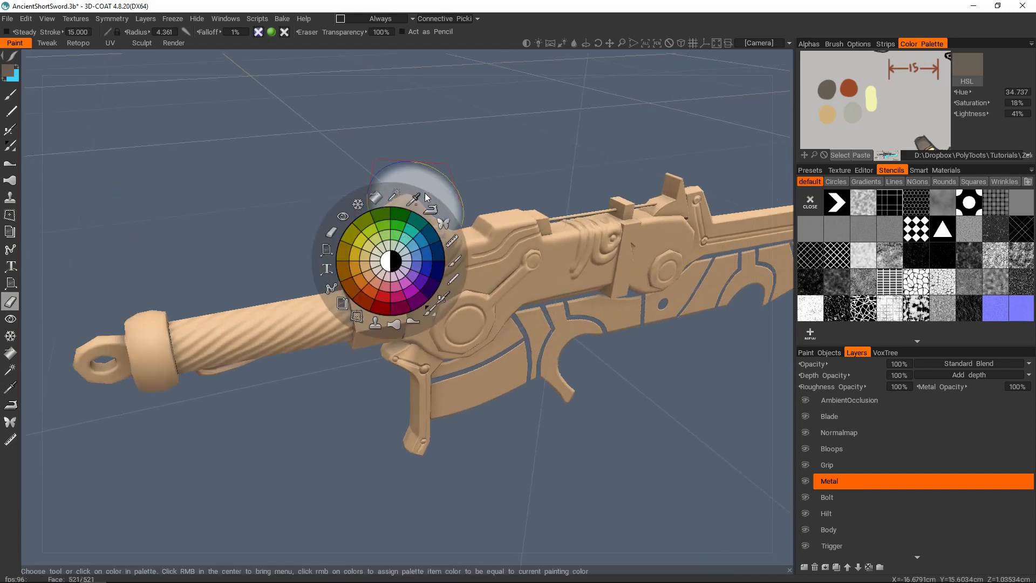
{"action": "left_click", "coordinate": [454, 260]}
{"action": "left_click", "coordinate": [929, 170]}
{"action": "left_click", "coordinate": [917, 182]}
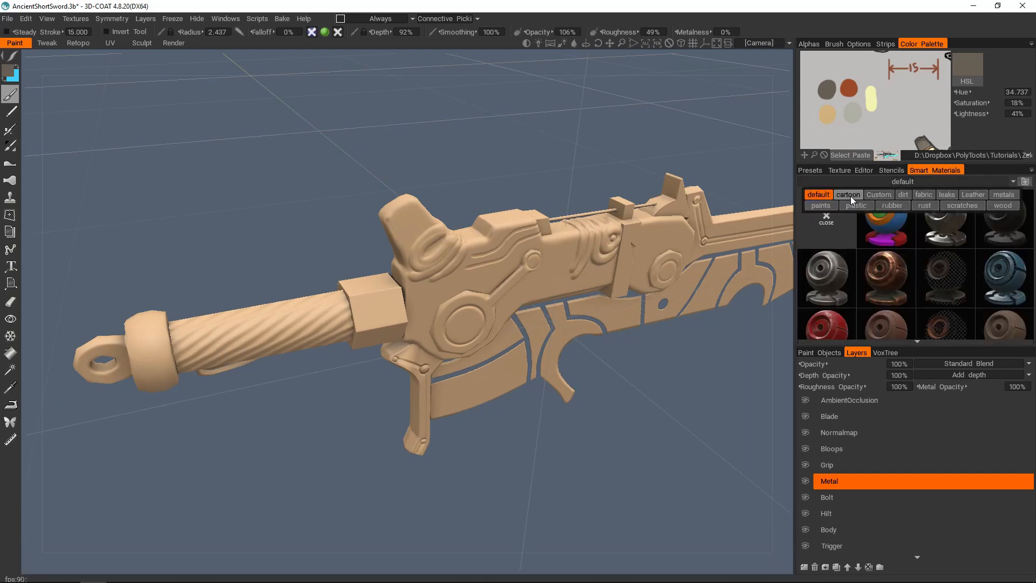
{"action": "left_click", "coordinate": [997, 196]}
{"action": "scroll", "coordinate": [939, 232], "scroll_direction": "down", "scroll_amount": 2}
{"action": "scroll", "coordinate": [935, 237], "scroll_direction": "down", "scroll_amount": 3}
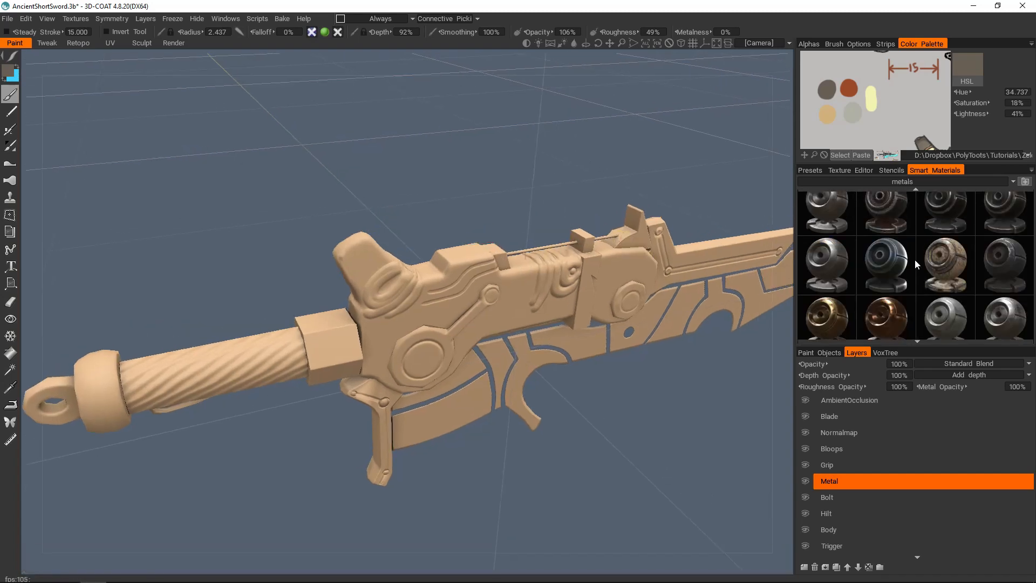
{"action": "scroll", "coordinate": [917, 256], "scroll_direction": "down", "scroll_amount": 2}
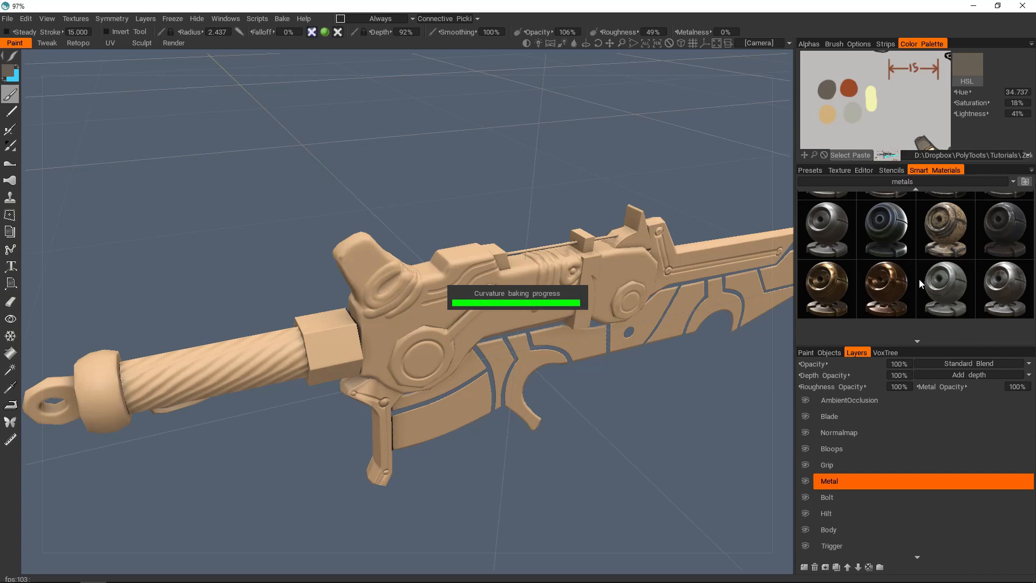
{"action": "left_click", "coordinate": [918, 279]}
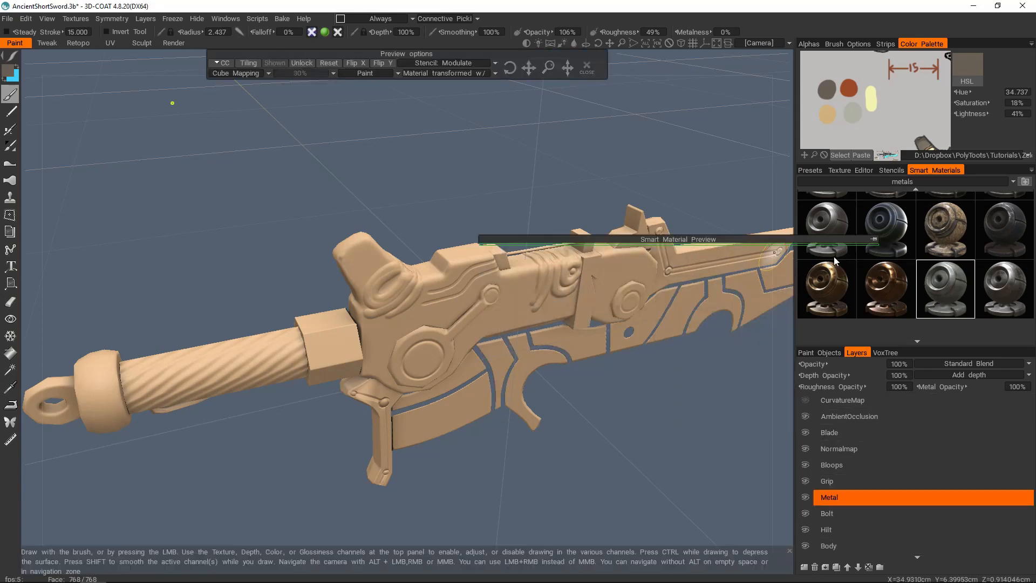
Place the smart material preview over the sword's grip and body, enable the depth and glossiness channels, and adjust the material's mapping
{"action": "left_click_drag", "start_coordinate": [785, 241], "coordinate": [481, 186]}
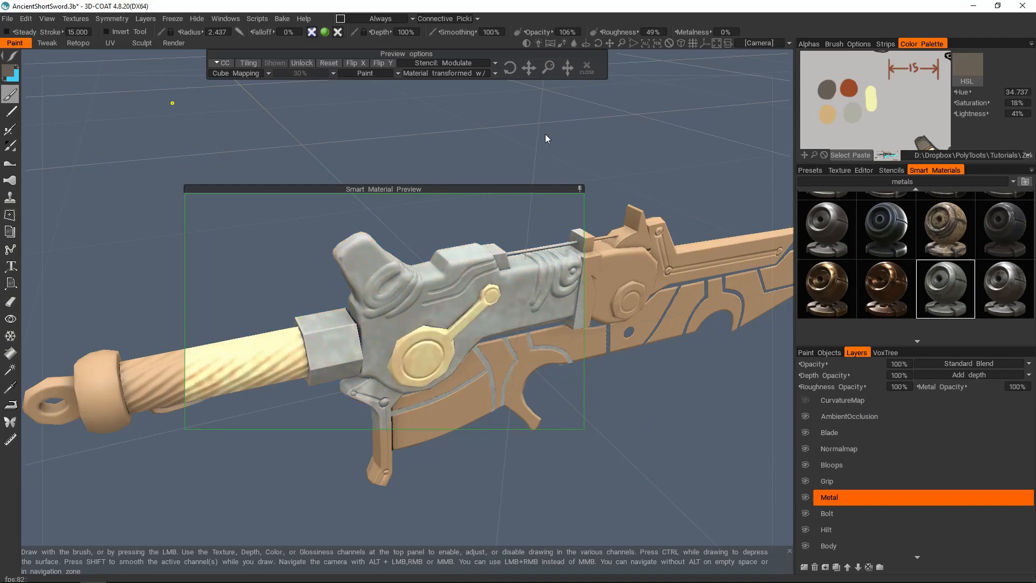
{"action": "middle_click_drag", "start_coordinate": [544, 138], "coordinate": [569, 116]}
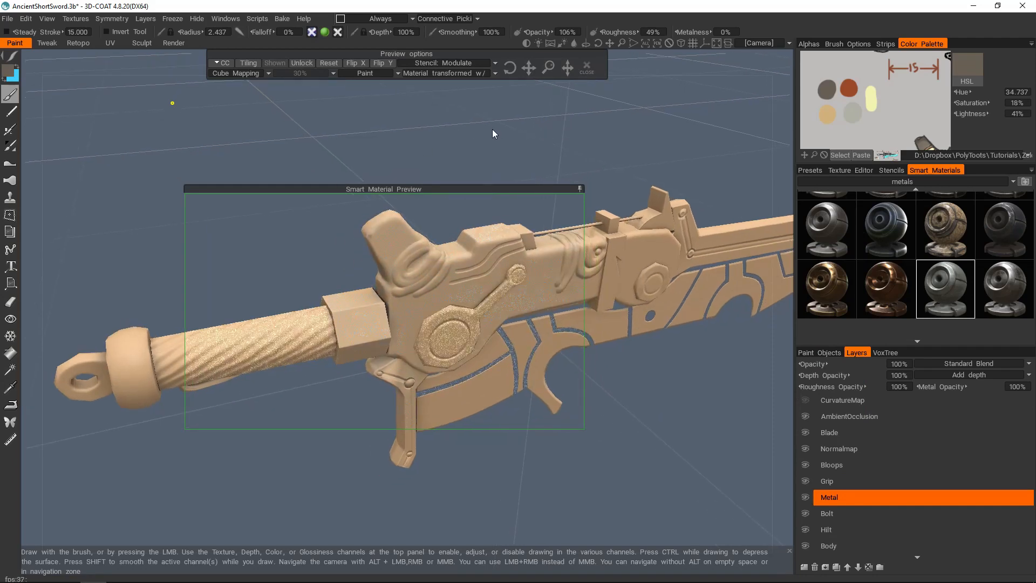
{"action": "left_click", "coordinate": [311, 32]}
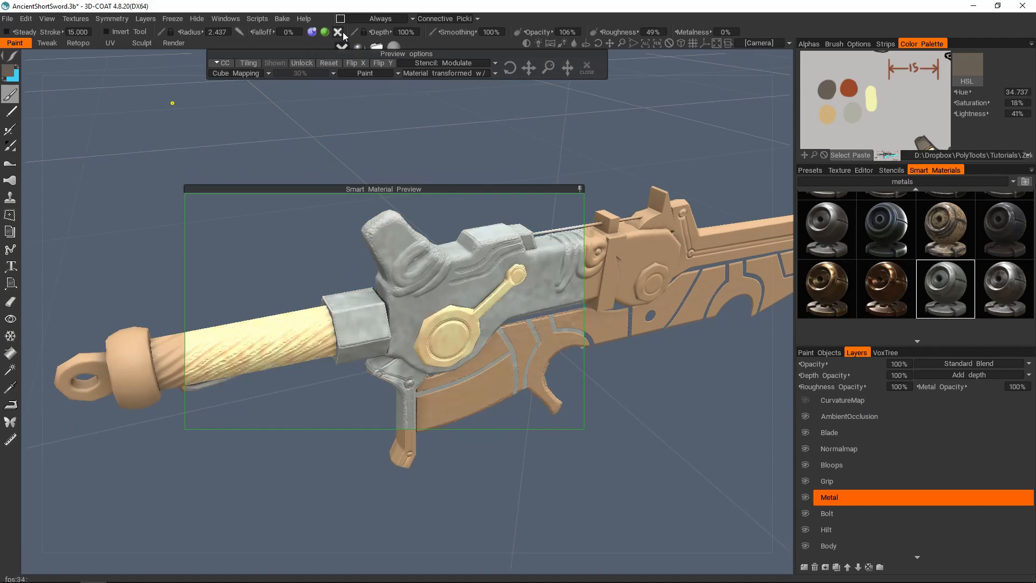
{"action": "left_click", "coordinate": [338, 32]}
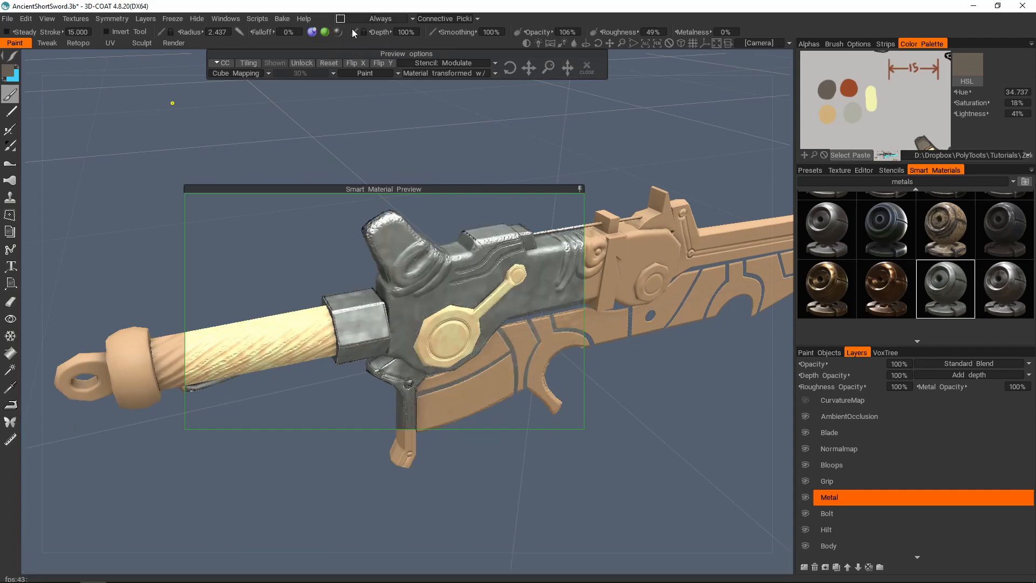
{"action": "mouse_move", "coordinate": [528, 66]}
{"action": "left_mouse_down"}
{"action": "mouse_move", "coordinate": [547, 72]}
{"action": "mouse_move", "coordinate": [510, 68]}
{"action": "left_mouse_up"}
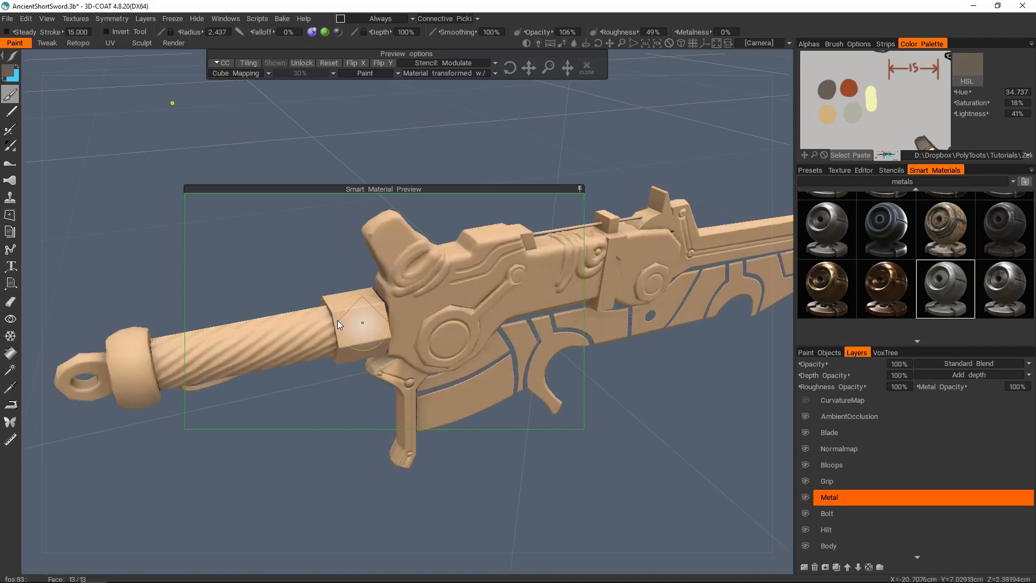
Move the Metal layer directly above the Blade layer and check the material preview on the sword
{"action": "middle_click_drag", "start_coordinate": [374, 162], "coordinate": [402, 151]}
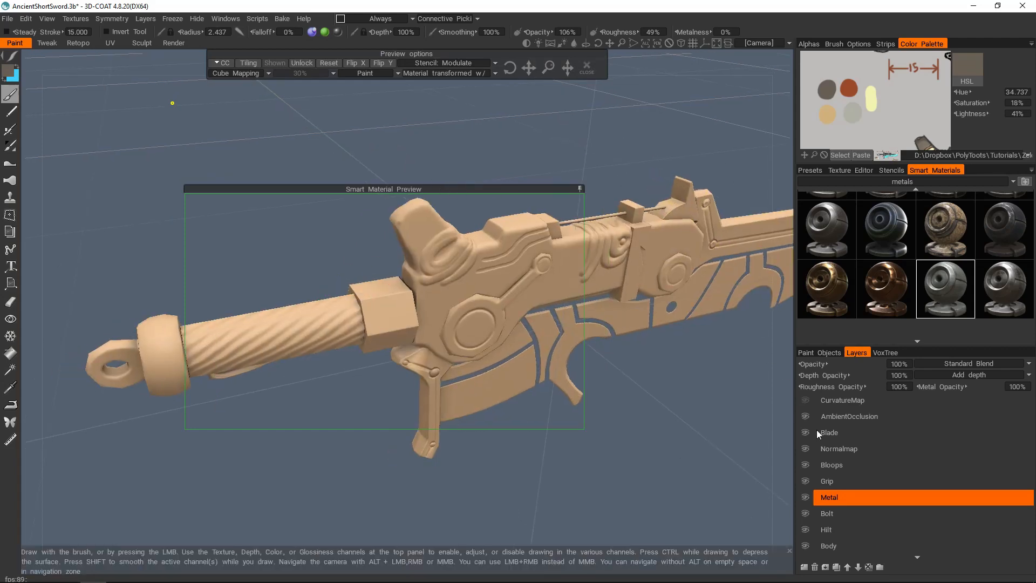
{"action": "left_click_drag", "start_coordinate": [1025, 497], "coordinate": [1024, 430]}
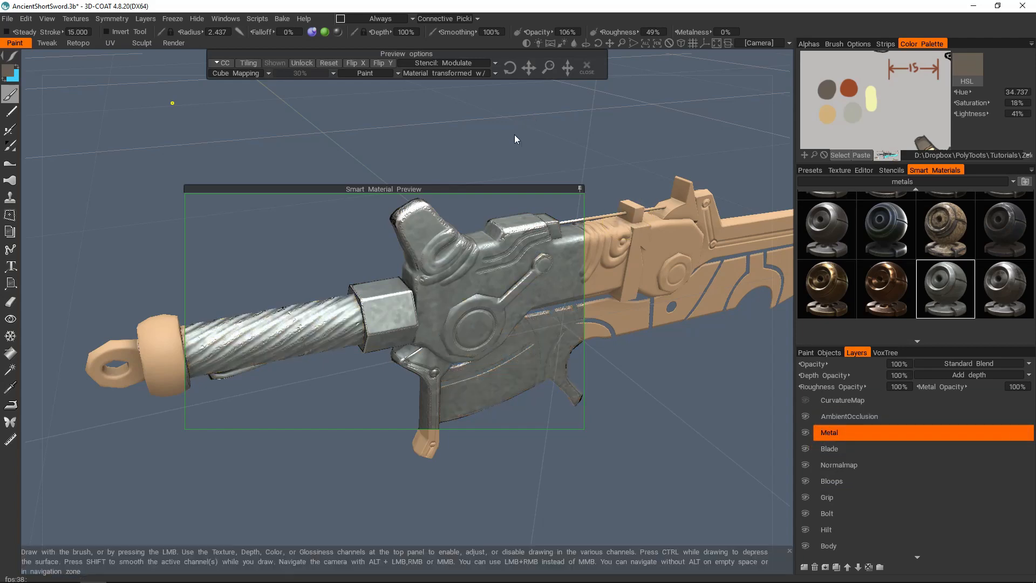
{"action": "left_click_drag", "start_coordinate": [513, 137], "coordinate": [484, 203]}
{"action": "left_click_drag", "start_coordinate": [473, 289], "coordinate": [416, 295], "text": "alt"}
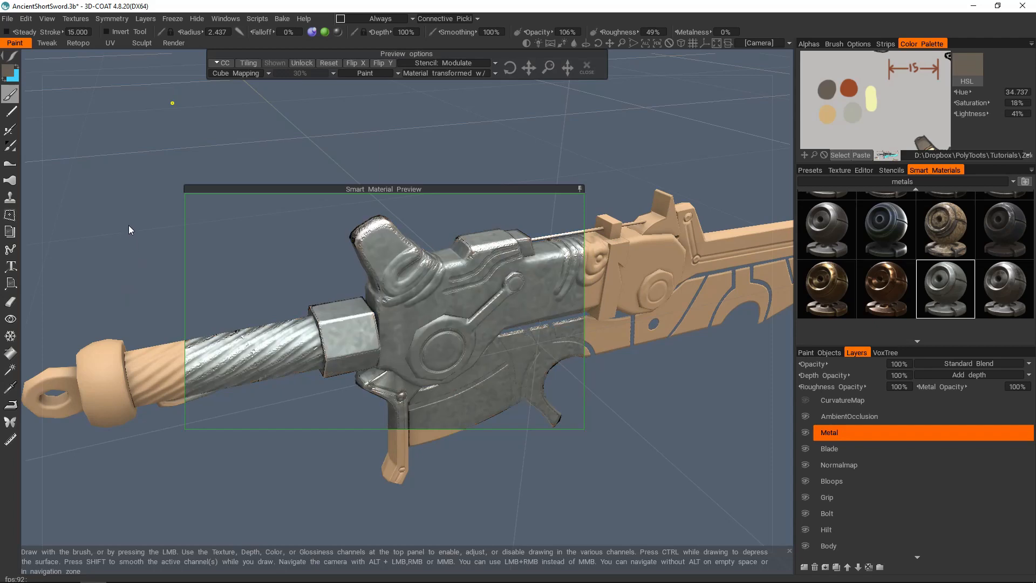
{"action": "left_click_drag", "start_coordinate": [688, 173], "coordinate": [665, 150], "text": "alt"}
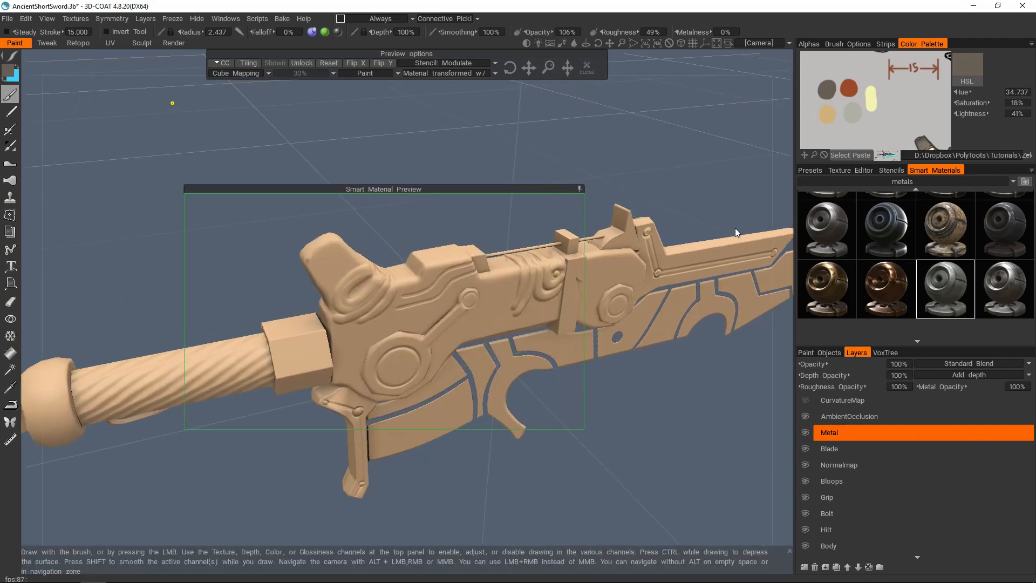
Switch to the shiny silver metal smart material beside the light grey one and adjust its mapping on the sword
{"action": "left_click", "coordinate": [1006, 286]}
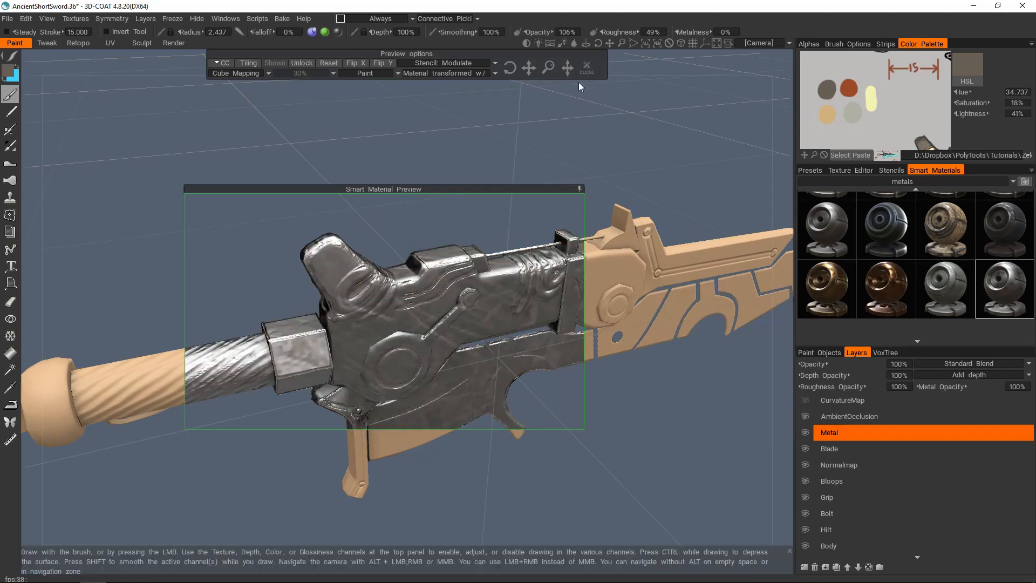
{"action": "left_click_drag", "start_coordinate": [530, 69], "coordinate": [684, 80]}
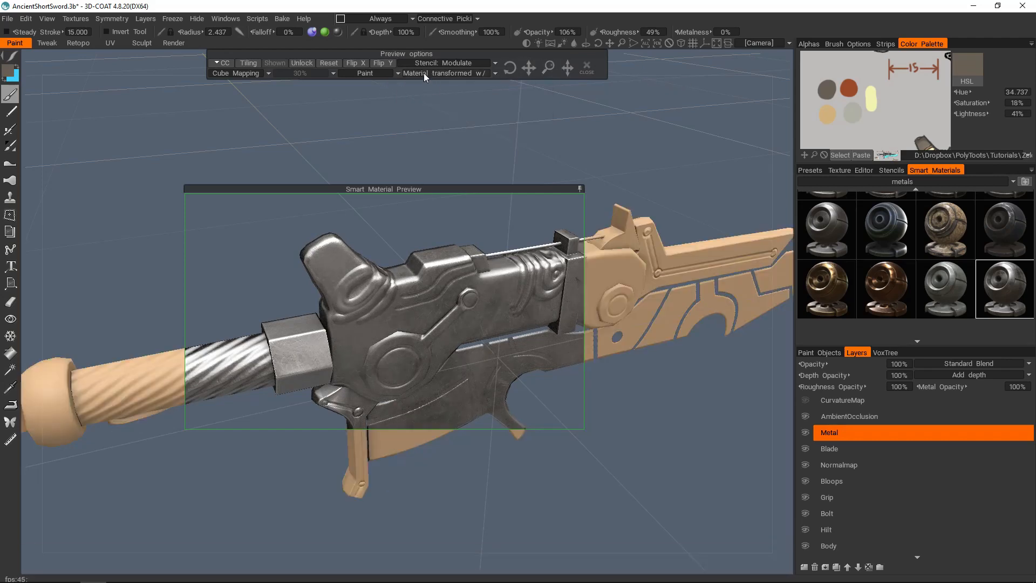
{"action": "left_click_drag", "start_coordinate": [564, 66], "coordinate": [608, 68]}
{"action": "left_click_drag", "start_coordinate": [647, 194], "coordinate": [712, 186]}
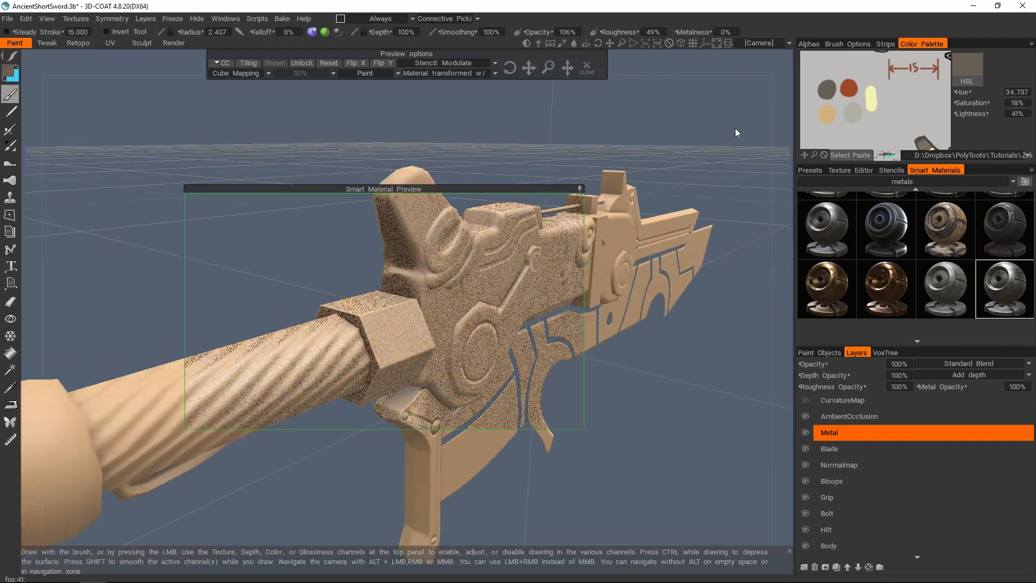
Pick the light grey swatch from the colour reference as the paint colour and compare it with the metal preview on the sword
{"action": "left_click", "coordinate": [853, 113]}
{"action": "left_click_drag", "start_coordinate": [548, 154], "coordinate": [466, 302]}
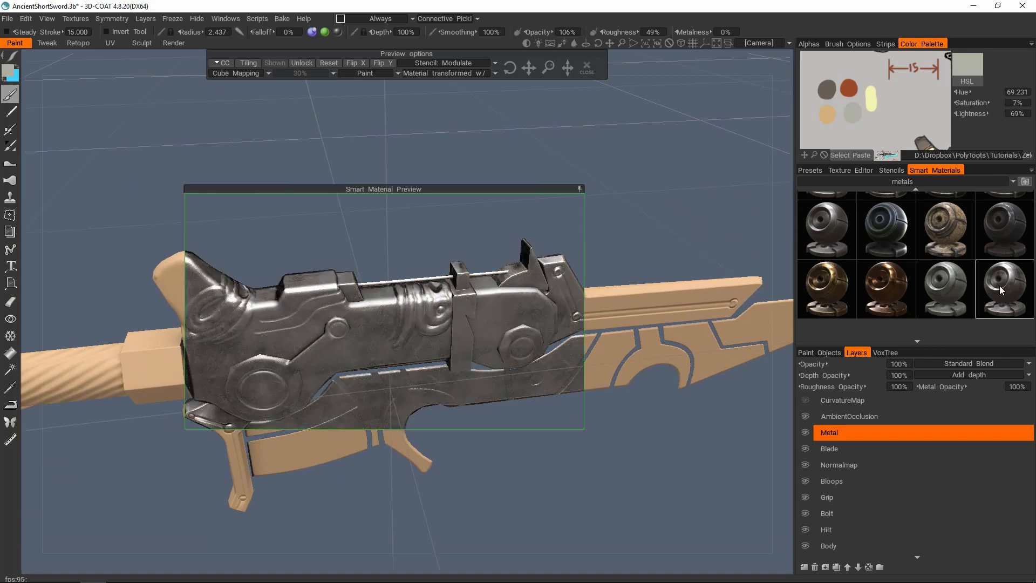
{"action": "scroll", "coordinate": [996, 285], "scroll_direction": "down", "scroll_amount": 1}
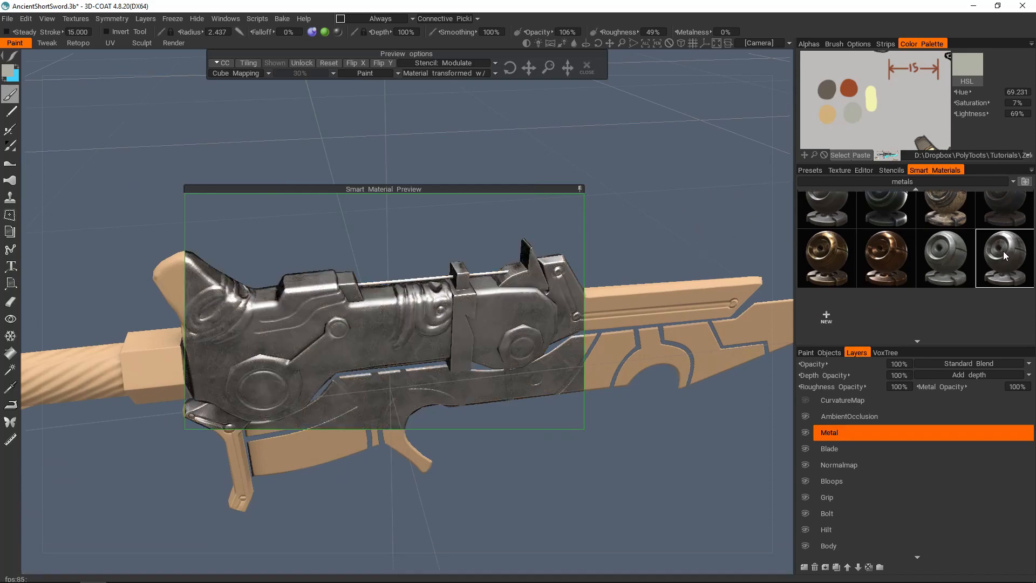
Edit the shiny silver steel smart material, setting its steel layer's colour to Modulate and lightening it to white
{"action": "right_click", "coordinate": [1001, 283]}
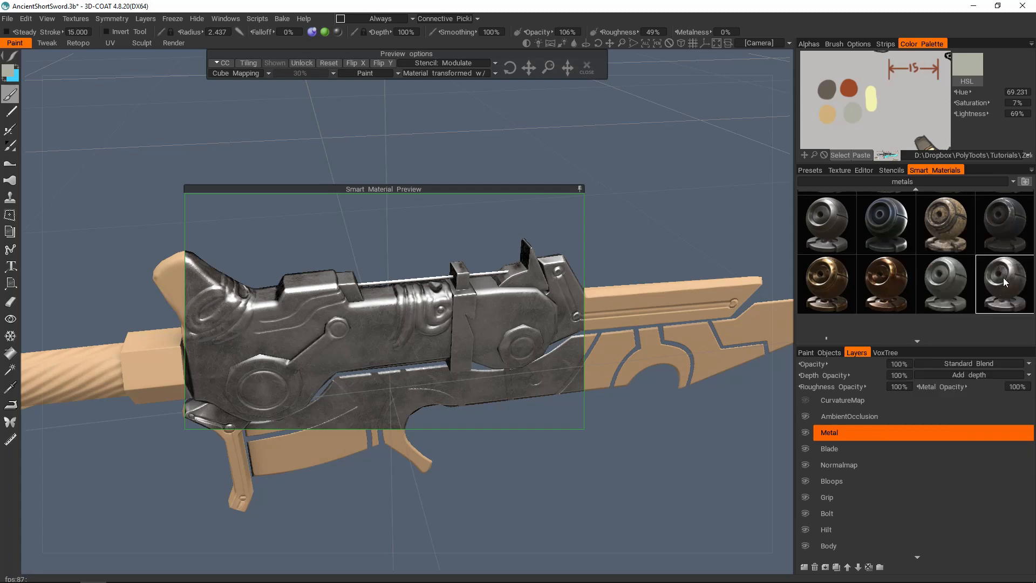
{"action": "right_click", "coordinate": [1004, 282]}
{"action": "left_click", "coordinate": [949, 267]}
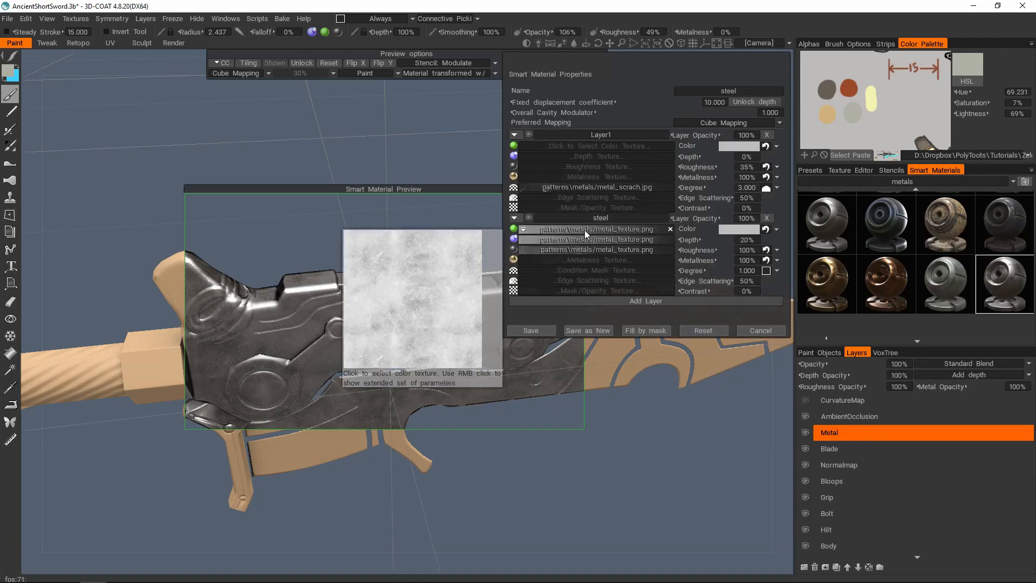
{"action": "left_click", "coordinate": [776, 229]}
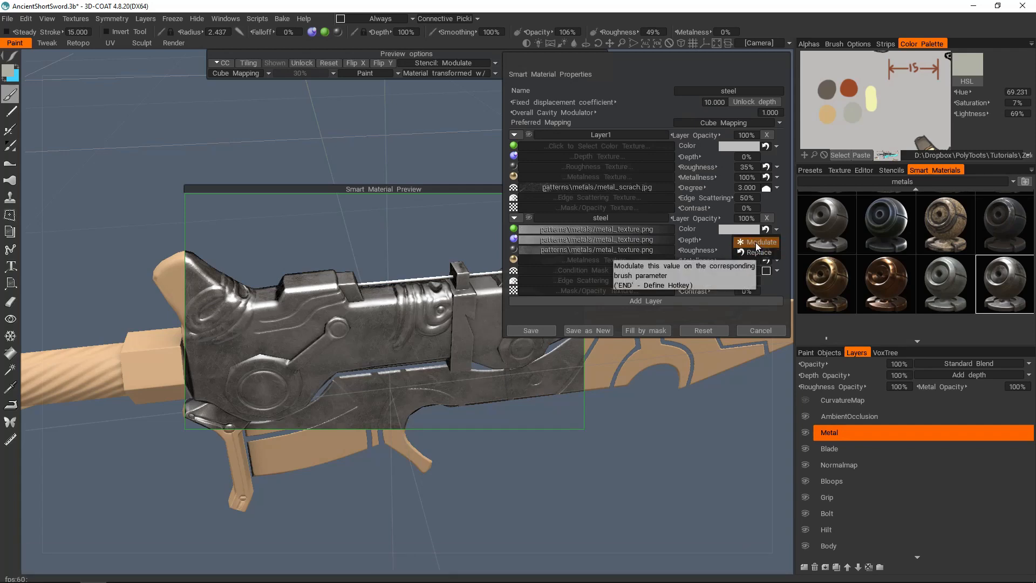
{"action": "left_click", "coordinate": [755, 241]}
{"action": "left_click", "coordinate": [744, 229]}
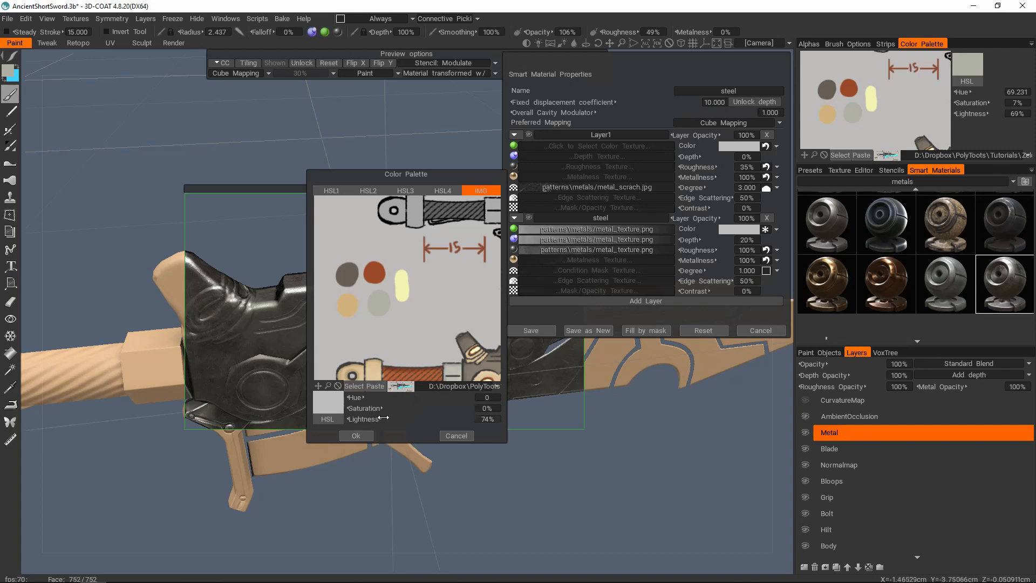
{"action": "left_click_drag", "start_coordinate": [383, 418], "coordinate": [455, 417]}
{"action": "left_click", "coordinate": [356, 434]}
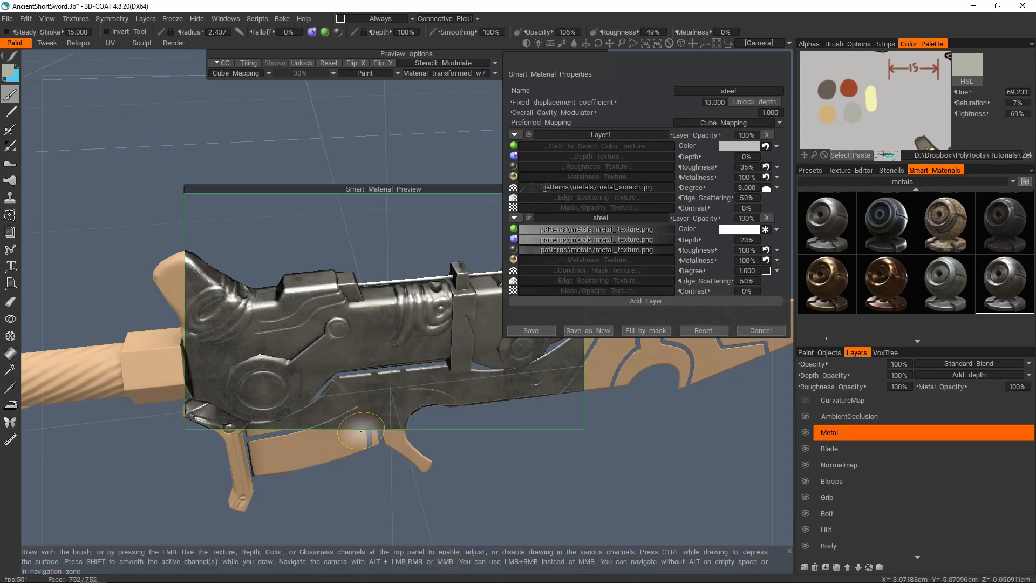
Swap the paint colour to test the material's colour modulation, and pick the light grey swatch from the reference again
{"action": "left_click", "coordinate": [11, 71]}
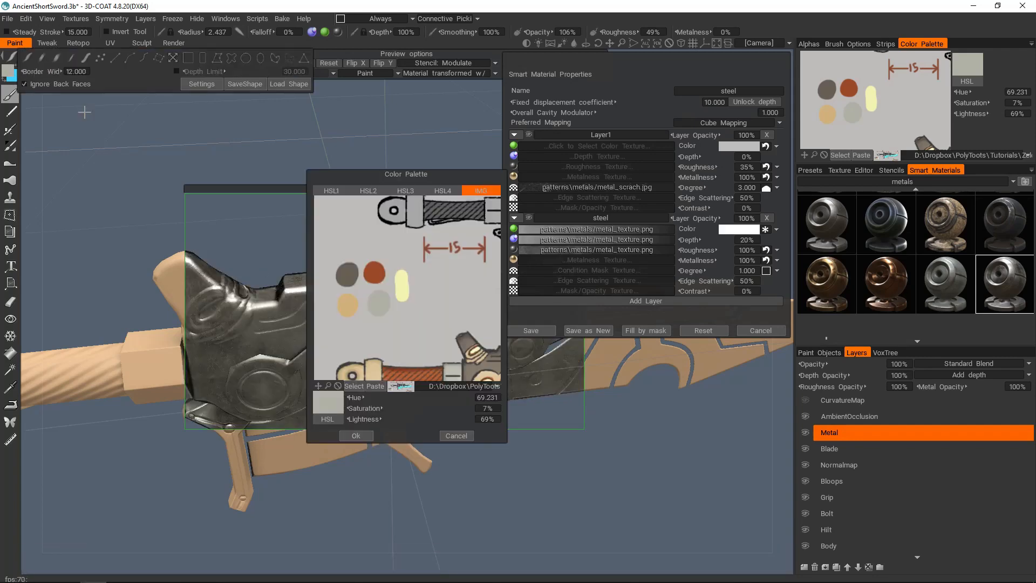
{"action": "left_click", "coordinate": [456, 435]}
{"action": "mouse_move", "coordinate": [20, 69]}
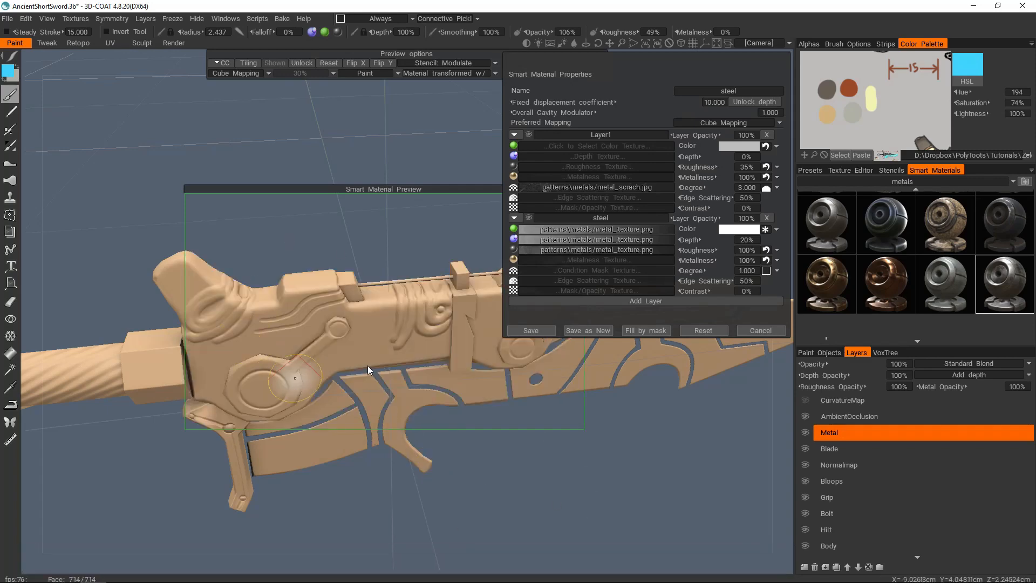
{"action": "left_click", "coordinate": [853, 114]}
{"action": "middle_click_drag", "start_coordinate": [290, 382], "coordinate": [381, 334], "text": "alt"}
Save the edited steel material as a new smart material and check its thumbnail in the metals folder
{"action": "left_click", "coordinate": [645, 331]}
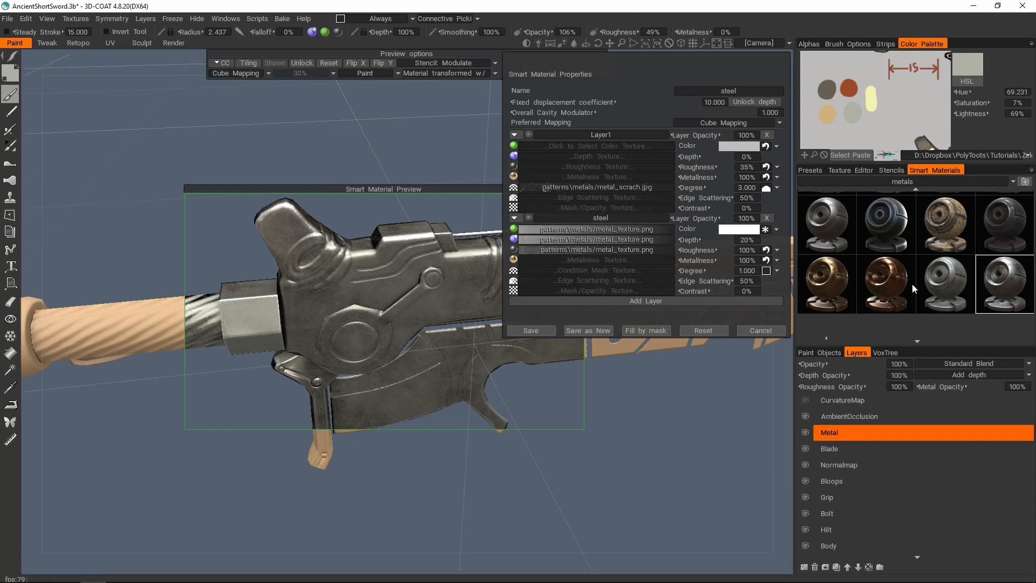
{"action": "left_click", "coordinate": [602, 331]}
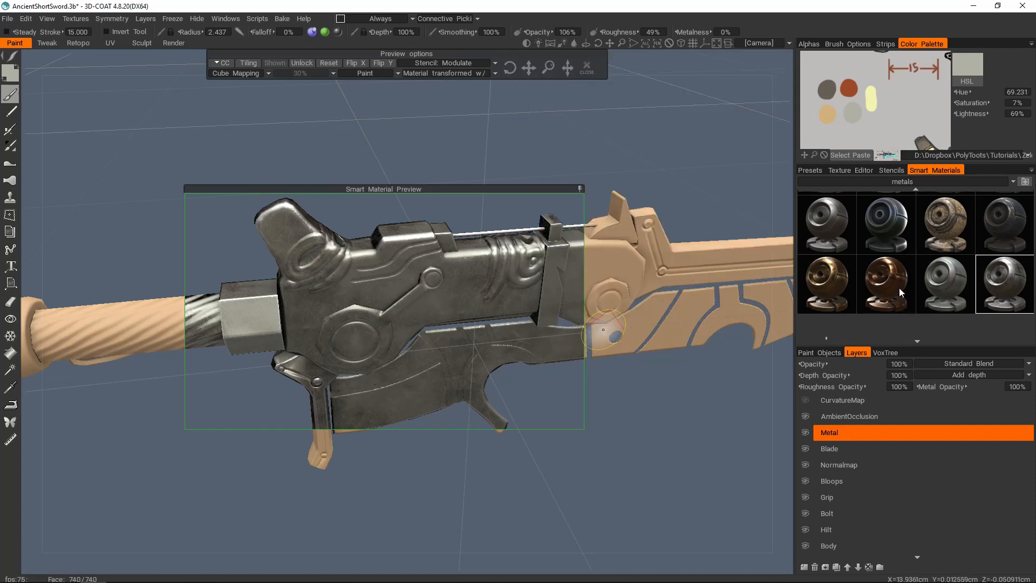
{"action": "scroll", "coordinate": [913, 315], "scroll_direction": "down", "scroll_amount": 1}
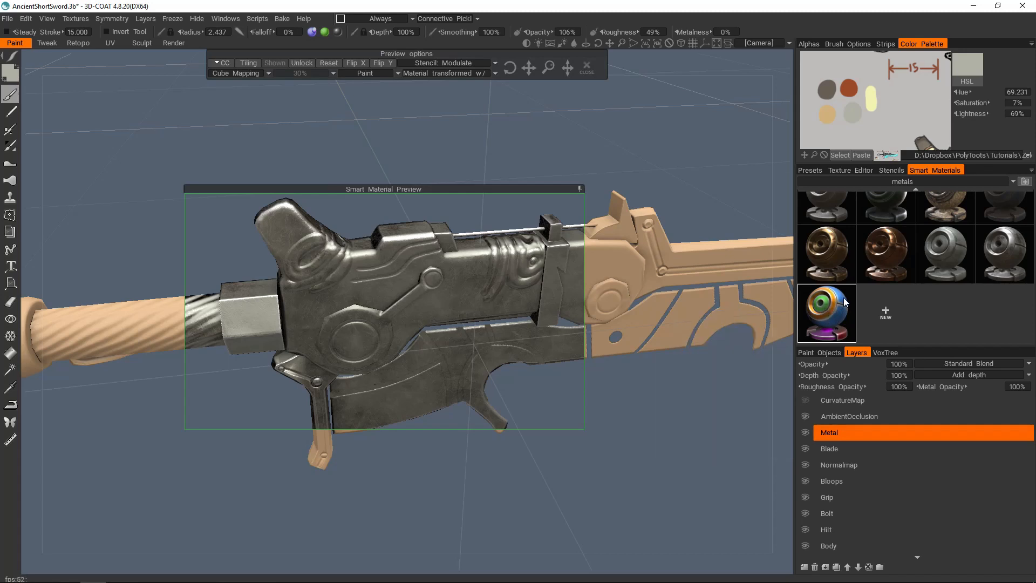
{"action": "mouse_move", "coordinate": [839, 299]}
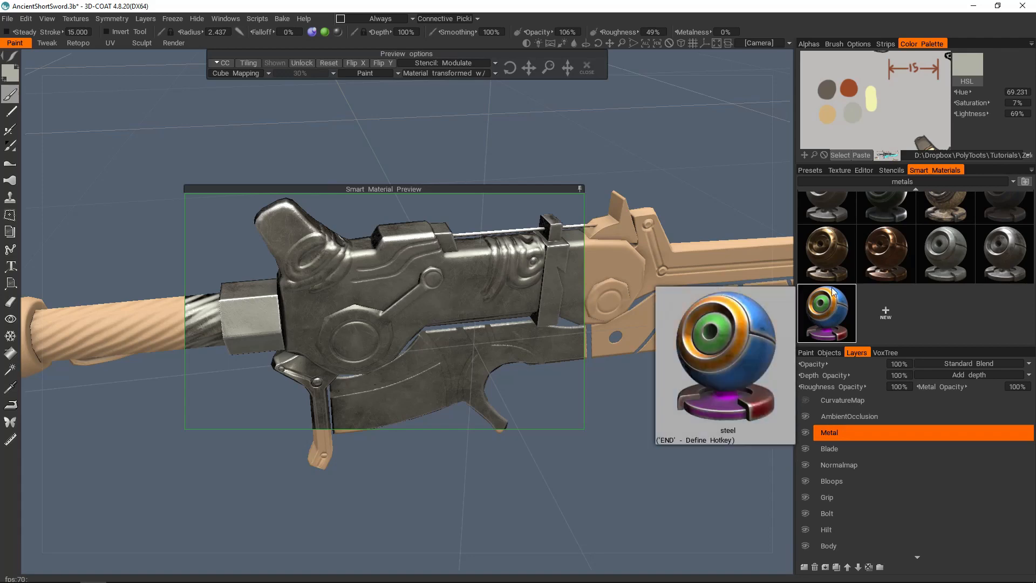
Collapse the smart material preview and paint the new steel onto the hexagonal collar beside the grip, with brush radius 4.914
{"action": "left_click", "coordinate": [579, 190]}
{"action": "middle_click_drag", "start_coordinate": [375, 265], "coordinate": [501, 272], "text": "alt"}
{"action": "right_click_drag", "start_coordinate": [371, 306], "coordinate": [390, 308]}
{"action": "middle_click_drag", "start_coordinate": [390, 307], "coordinate": [419, 305], "text": "alt"}
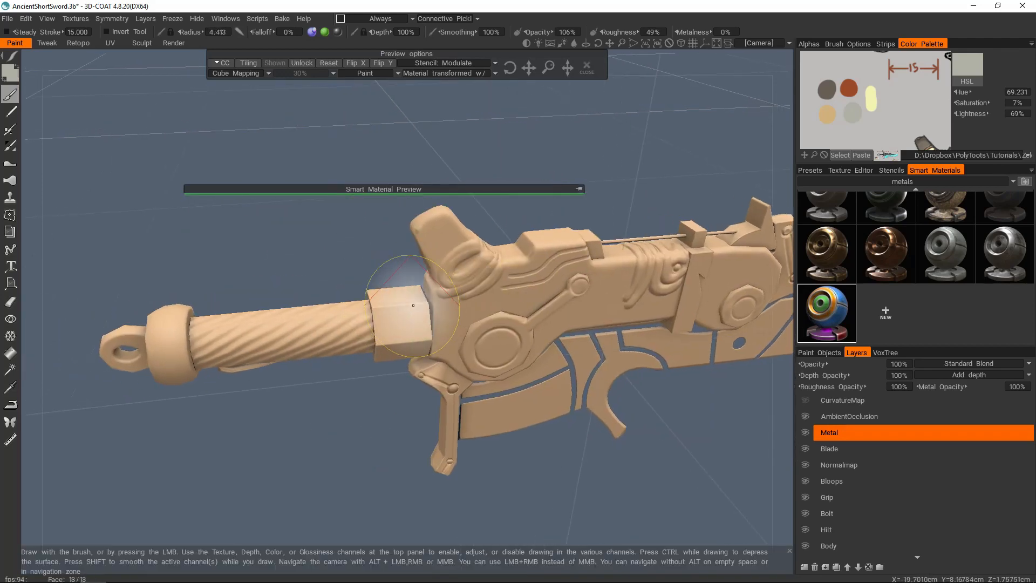
{"action": "right_click_drag", "start_coordinate": [417, 305], "coordinate": [425, 300], "text": "alt"}
{"action": "mouse_move", "coordinate": [425, 301]}
{"action": "left_mouse_down", "text": "alt"}
{"action": "mouse_move", "coordinate": [445, 312]}
{"action": "mouse_move", "coordinate": [395, 334]}
{"action": "mouse_move", "coordinate": [396, 315]}
{"action": "left_mouse_up", "text": "alt"}
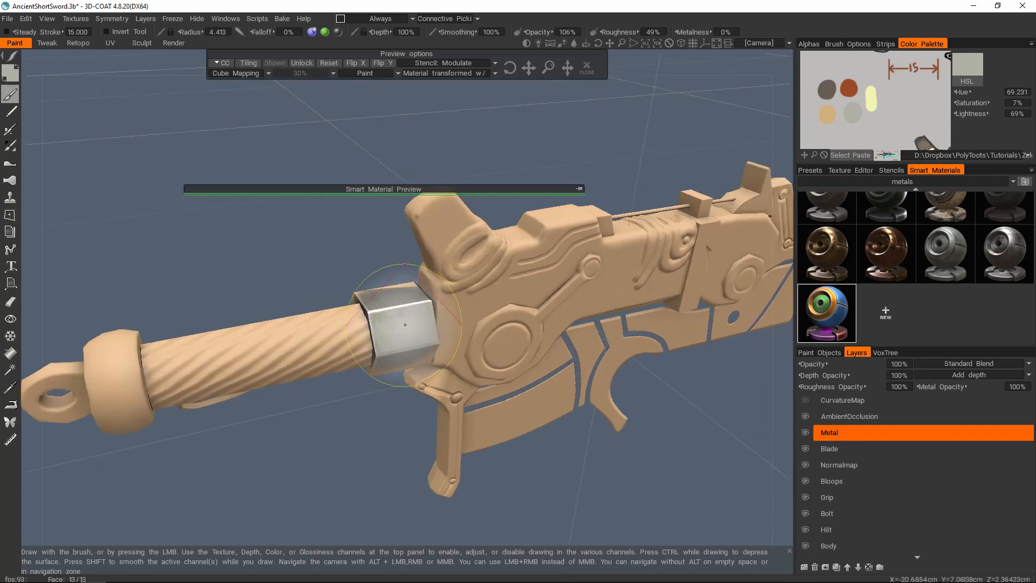
{"action": "right_click", "coordinate": [408, 325]}
{"action": "left_click", "coordinate": [314, 343]}
{"action": "right_click_drag", "start_coordinate": [391, 312], "coordinate": [395, 312]}
{"action": "mouse_move", "coordinate": [395, 312]}
{"action": "left_mouse_down"}
{"action": "mouse_move", "coordinate": [400, 303]}
{"action": "mouse_move", "coordinate": [403, 340]}
{"action": "mouse_move", "coordinate": [507, 375]}
{"action": "mouse_move", "coordinate": [400, 238]}
{"action": "left_mouse_up"}
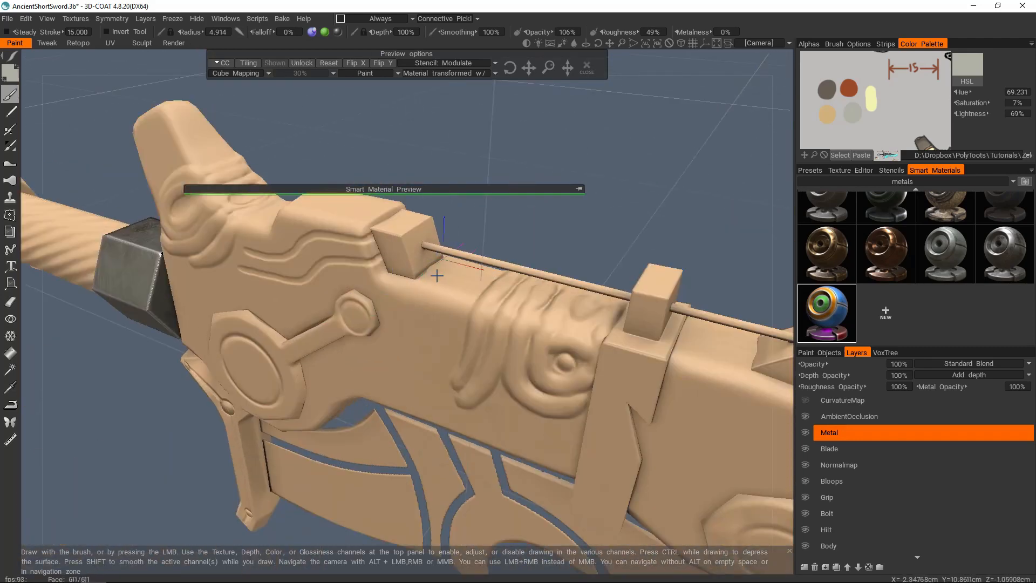
Paint the steel material onto the small blocks and the vertical bracket along the top of the sword's body
{"action": "middle_click_drag", "start_coordinate": [400, 237], "coordinate": [434, 306], "text": "alt"}
{"action": "left_click", "coordinate": [437, 305]}
{"action": "mouse_move", "coordinate": [440, 301]}
{"action": "left_mouse_down", "text": "alt"}
{"action": "mouse_move", "coordinate": [278, 329]}
{"action": "mouse_move", "coordinate": [287, 307]}
{"action": "mouse_move", "coordinate": [504, 323]}
{"action": "mouse_move", "coordinate": [500, 282]}
{"action": "mouse_move", "coordinate": [485, 302]}
{"action": "mouse_move", "coordinate": [588, 345]}
{"action": "mouse_move", "coordinate": [572, 307]}
{"action": "left_mouse_up", "text": "alt"}
{"action": "left_click", "coordinate": [501, 282]}
{"action": "scroll", "coordinate": [498, 300], "scroll_direction": "down", "scroll_amount": 5}
{"action": "left_click", "coordinate": [579, 189]}
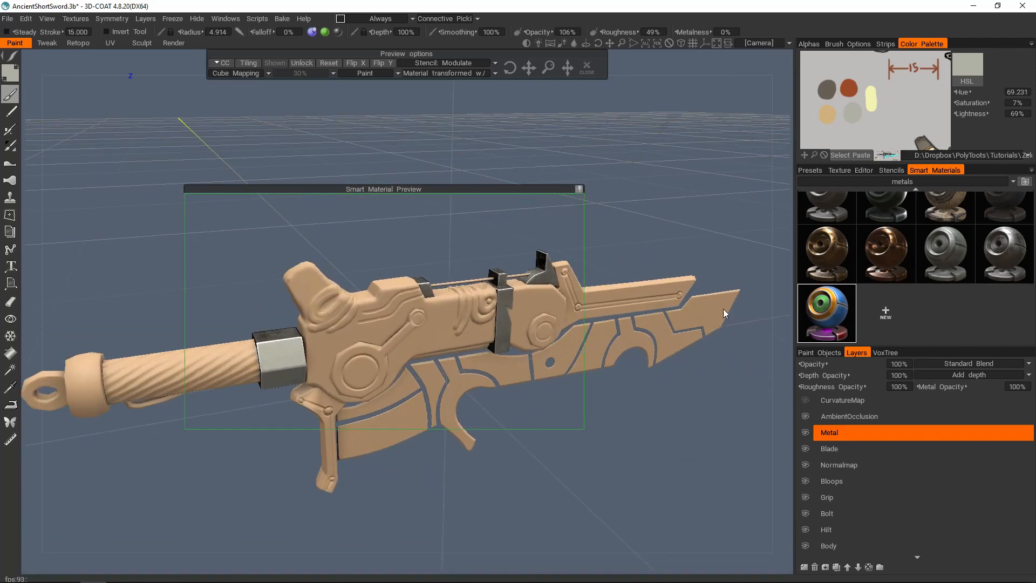
{"action": "left_click", "coordinate": [579, 189]}
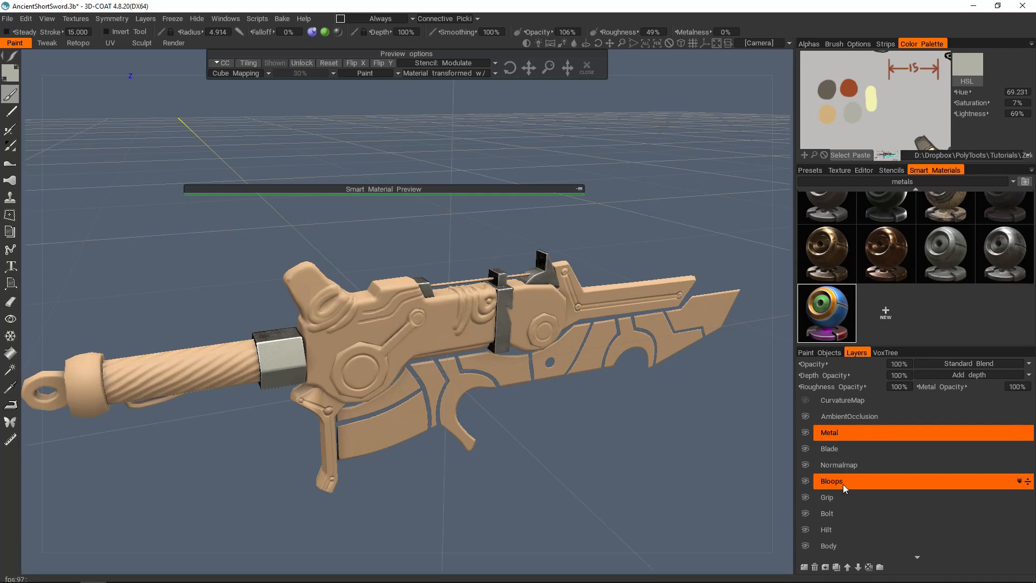
Delete the Bolt and Bits layers and select the Metal layer
{"action": "left_click", "coordinate": [842, 512]}
{"action": "left_click", "coordinate": [814, 566]}
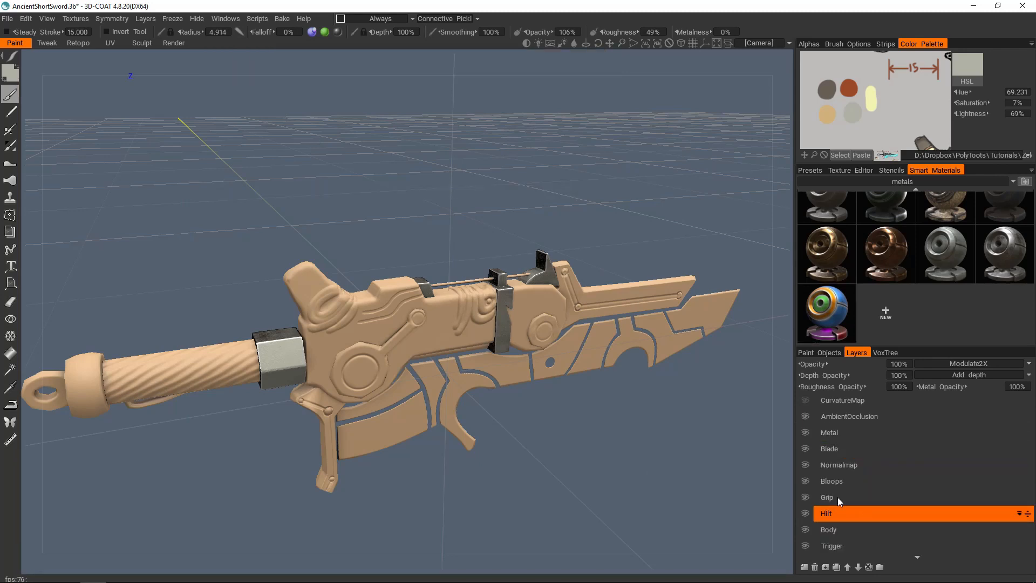
{"action": "scroll", "coordinate": [847, 491], "scroll_direction": "down", "scroll_amount": 6}
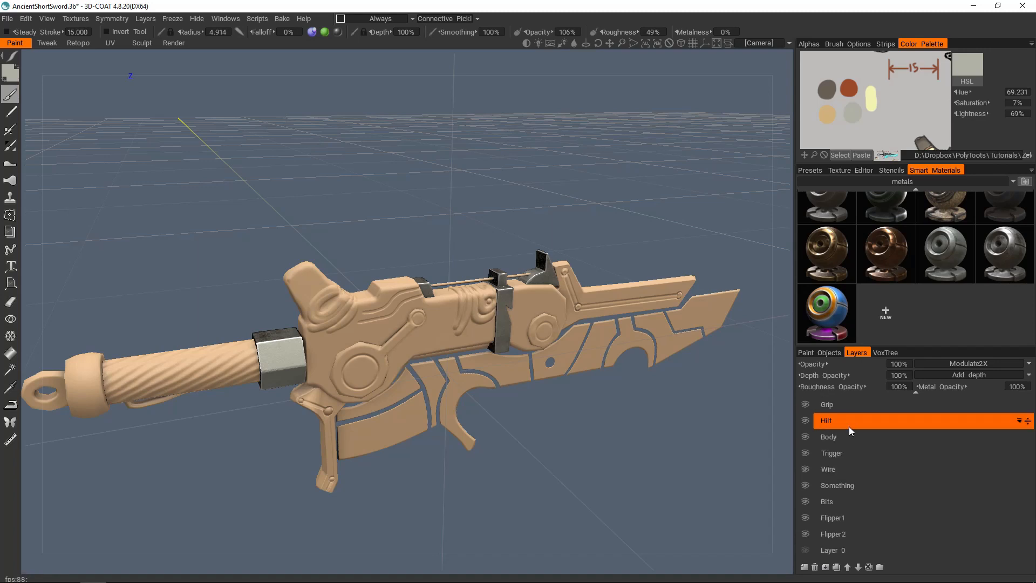
{"action": "left_click", "coordinate": [836, 500]}
{"action": "left_click", "coordinate": [814, 566]}
{"action": "scroll", "coordinate": [862, 471], "scroll_direction": "up", "scroll_amount": 6}
{"action": "left_click", "coordinate": [836, 432]}
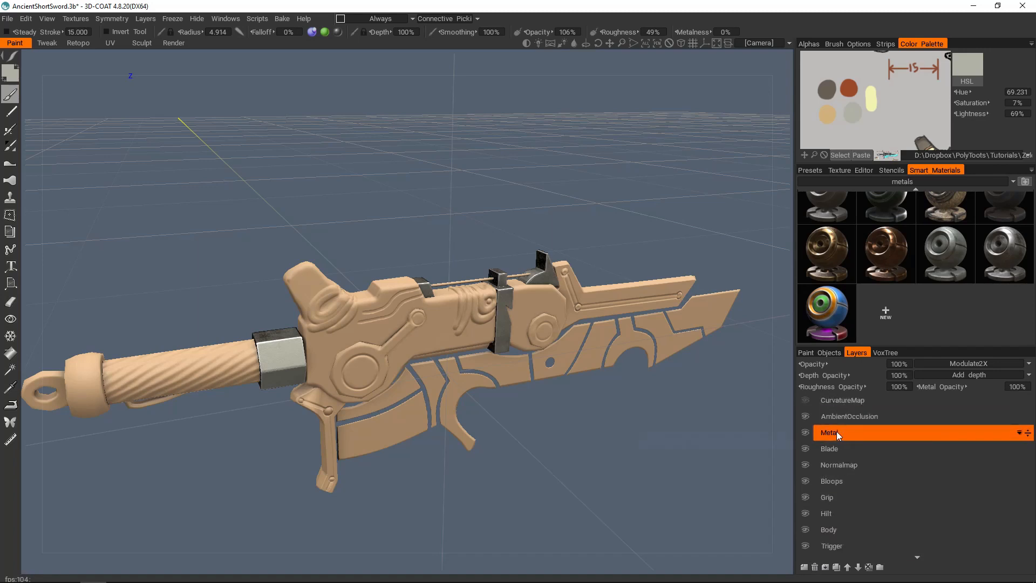
Make Grip the active layer and choose the last black smart material in the Leather folder
{"action": "left_click", "coordinate": [835, 497]}
{"action": "middle_click_drag", "start_coordinate": [573, 380], "coordinate": [734, 367]}
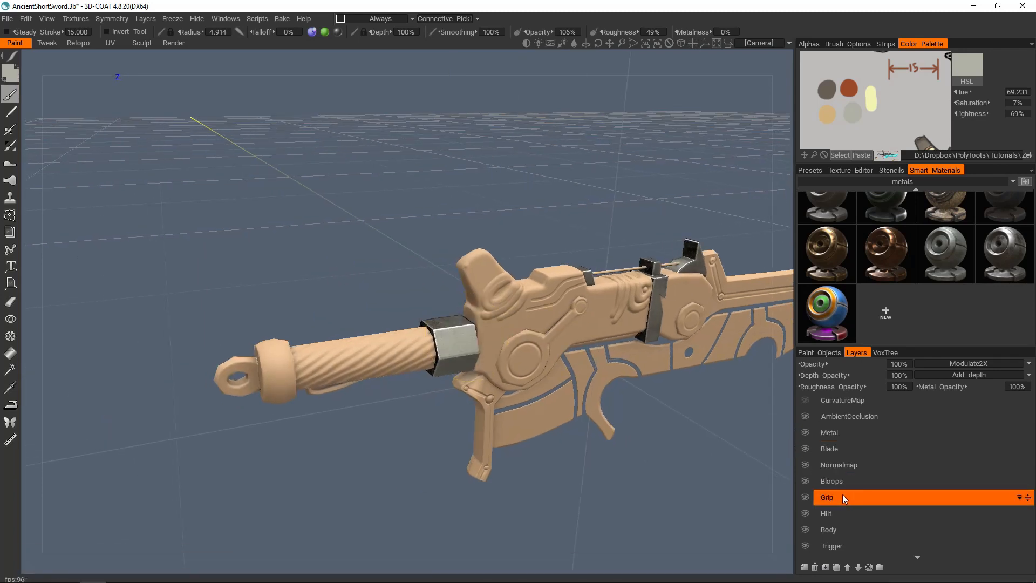
{"action": "scroll", "coordinate": [481, 356], "scroll_direction": "up", "scroll_amount": 4}
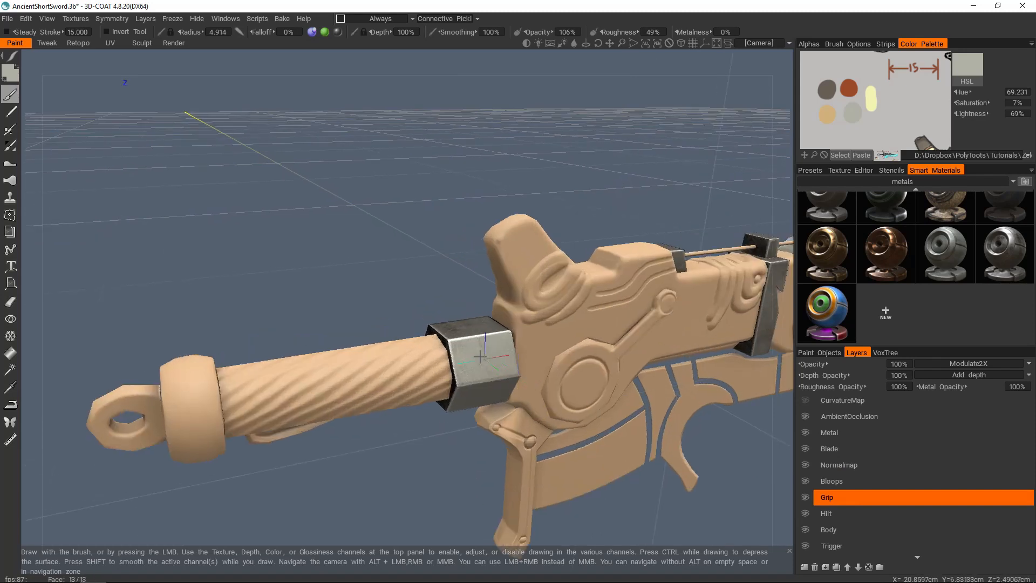
{"action": "left_click_drag", "start_coordinate": [481, 356], "coordinate": [503, 345], "text": "alt"}
{"action": "mouse_move", "coordinate": [943, 186]}
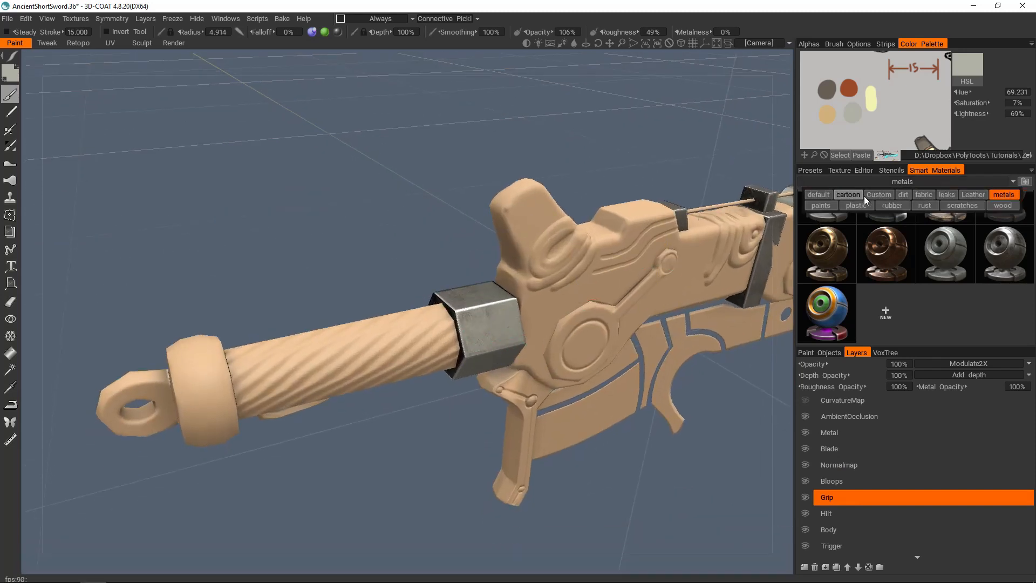
{"action": "left_click", "coordinate": [974, 195]}
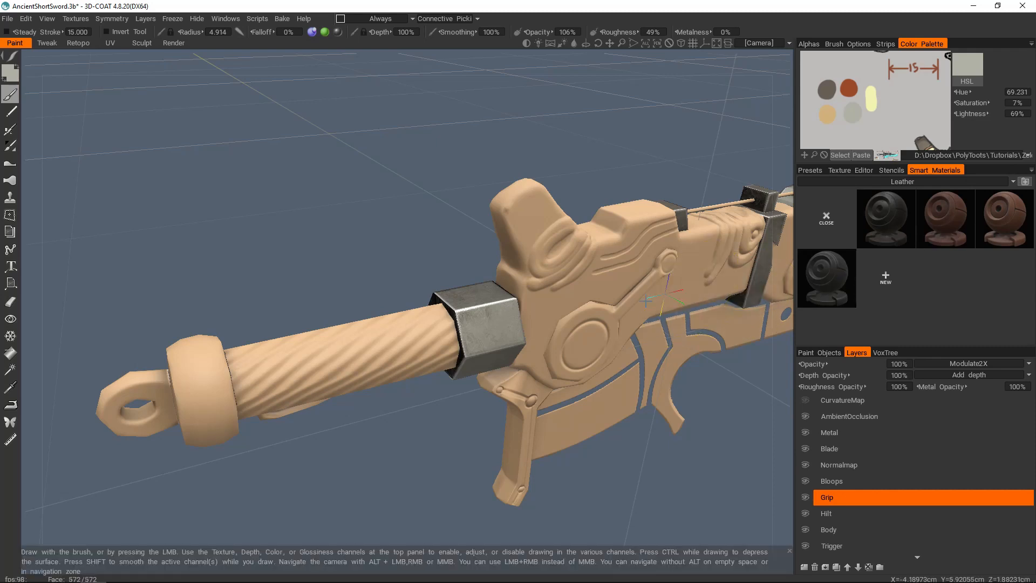
{"action": "middle_click_drag", "start_coordinate": [694, 293], "coordinate": [663, 306], "text": "alt"}
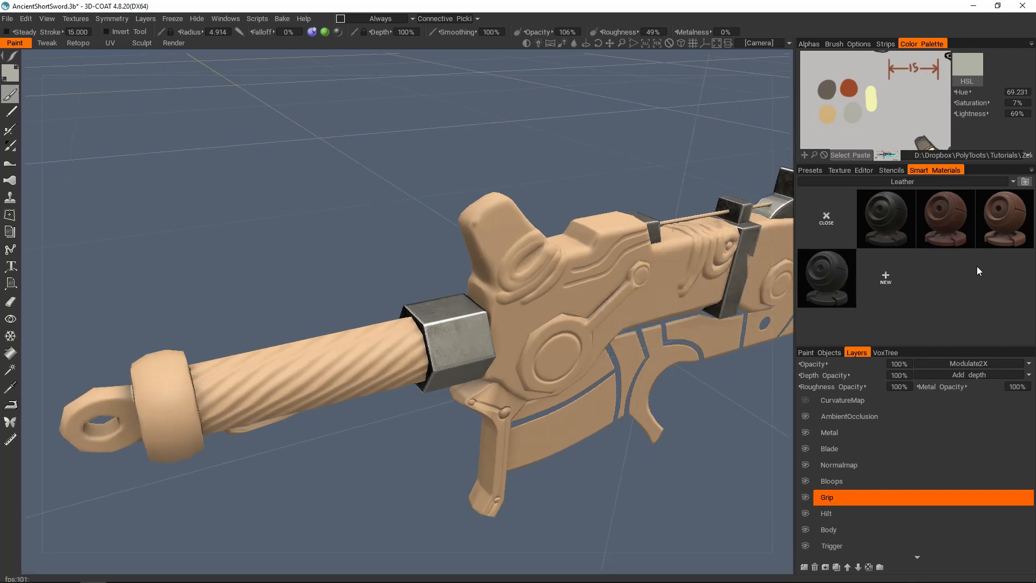
{"action": "left_click", "coordinate": [840, 276]}
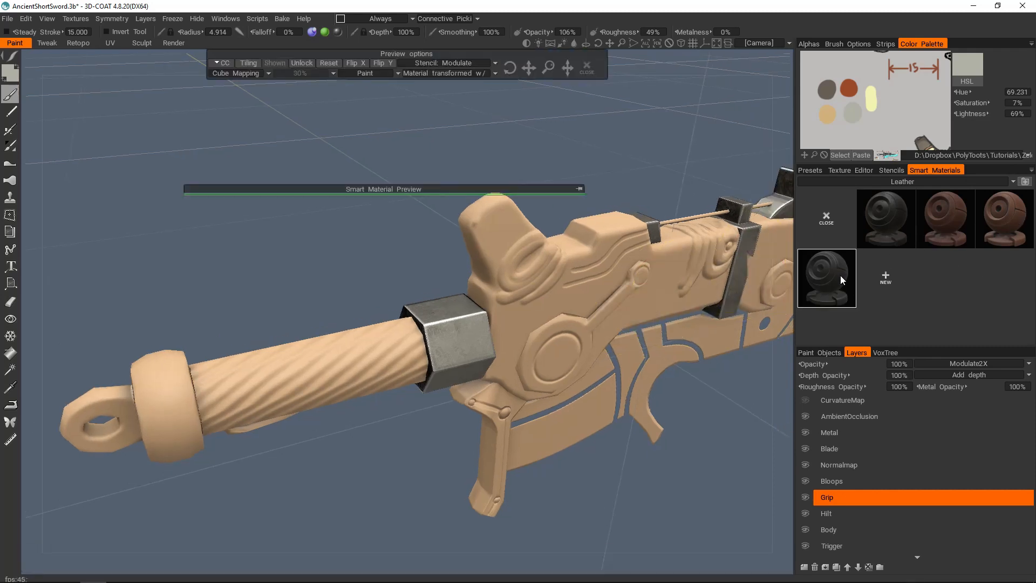
Show the leather preview over the sword's grip and adjust the pattern's mapping on it
{"action": "left_click", "coordinate": [579, 190]}
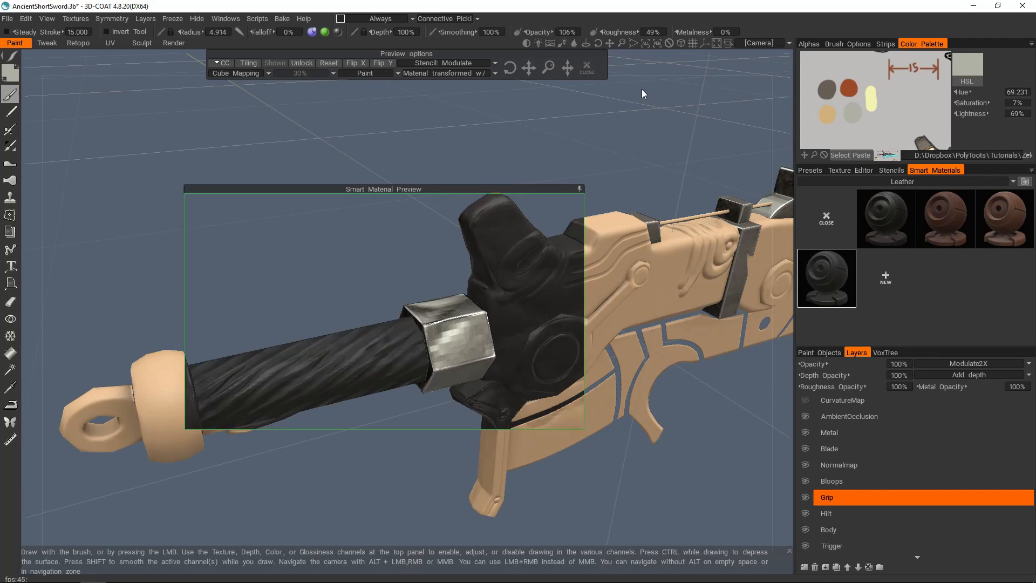
{"action": "left_click_drag", "start_coordinate": [644, 131], "coordinate": [643, 115]}
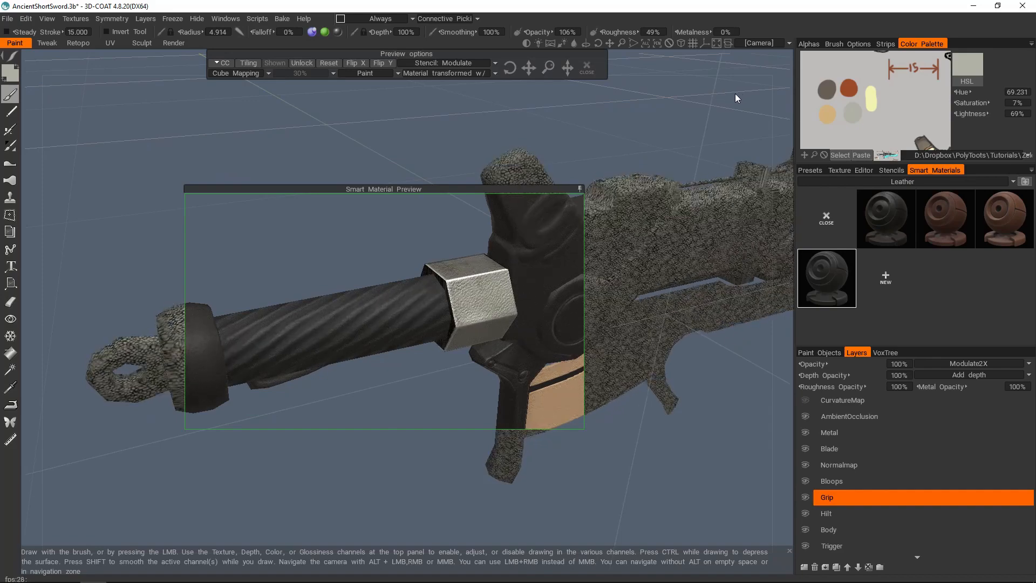
{"action": "left_click_drag", "start_coordinate": [664, 438], "coordinate": [687, 463]}
{"action": "left_click_drag", "start_coordinate": [620, 94], "coordinate": [512, 272]}
{"action": "left_click_drag", "start_coordinate": [625, 297], "coordinate": [628, 296]}
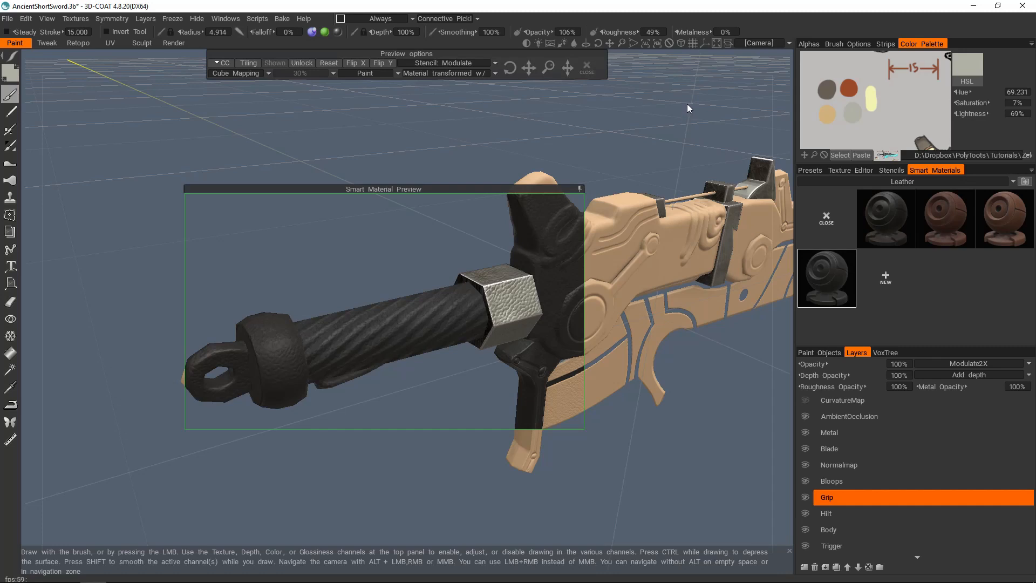
Pick the orange-red reference swatch as the paint colour and set the leather material's plastic layer colour to Modulate
{"action": "left_click", "coordinate": [846, 87]}
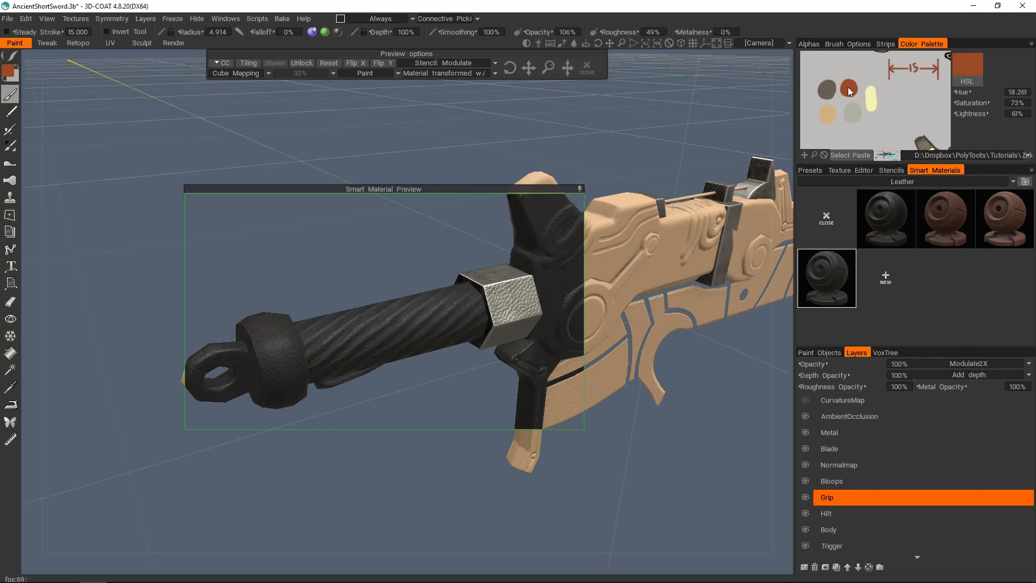
{"action": "right_click", "coordinate": [831, 282]}
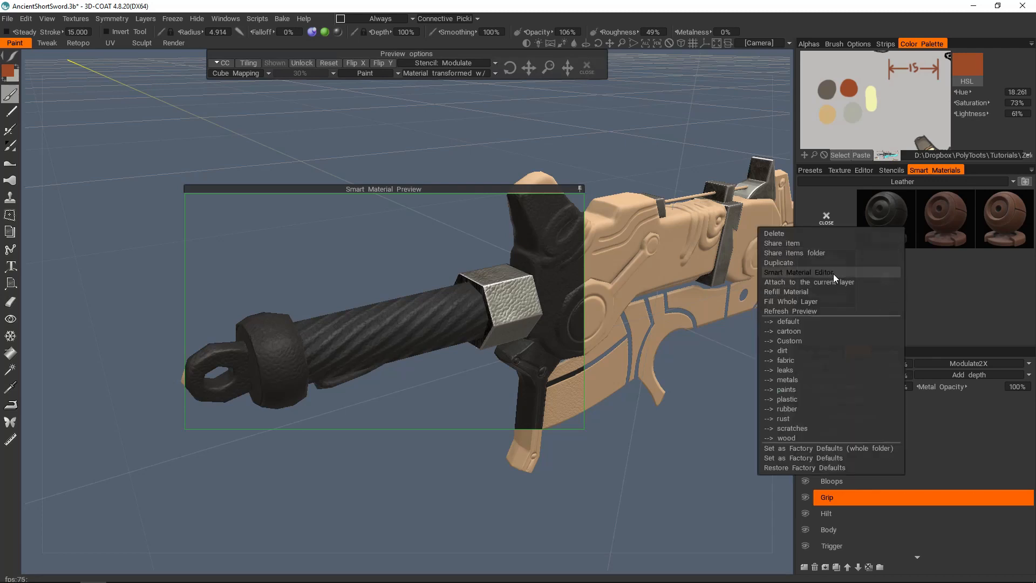
{"action": "left_click", "coordinate": [831, 272]}
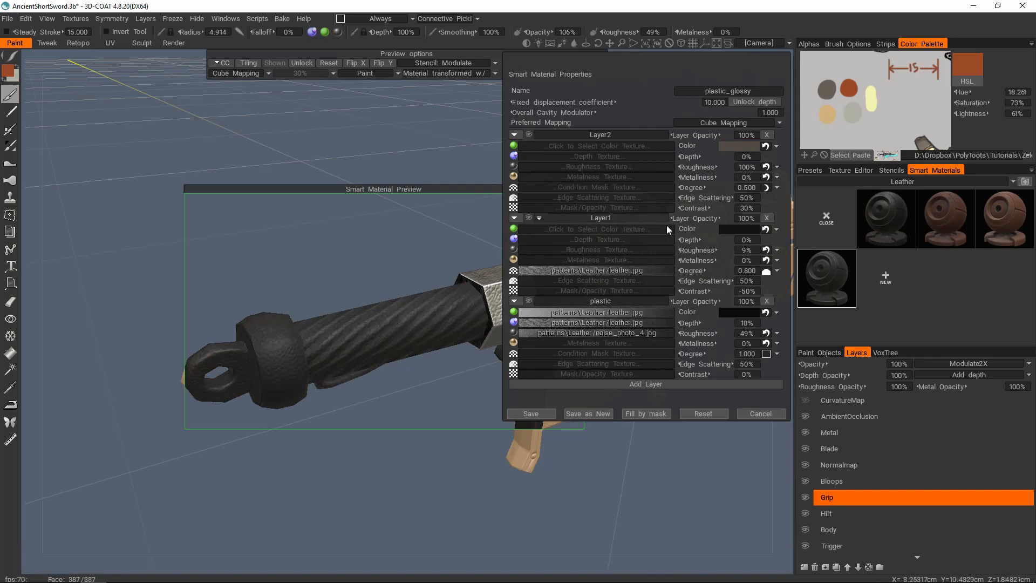
{"action": "left_click", "coordinate": [776, 312]}
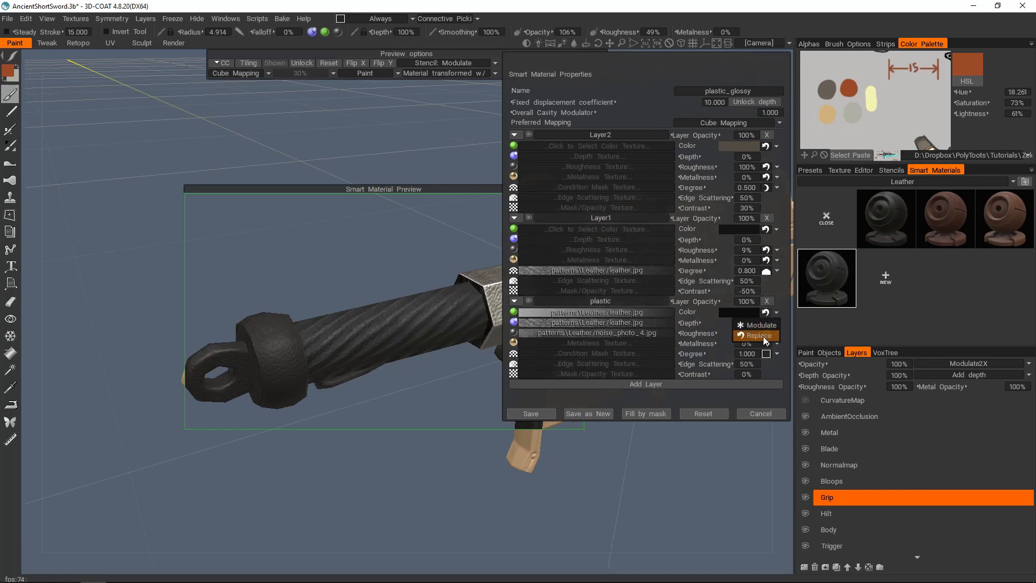
{"action": "left_click", "coordinate": [758, 324]}
Set the plastic layer's colour to a light orange-red from the reference, with hue 12.941, saturation 64% and lightness 100%
{"action": "left_click", "coordinate": [740, 311]}
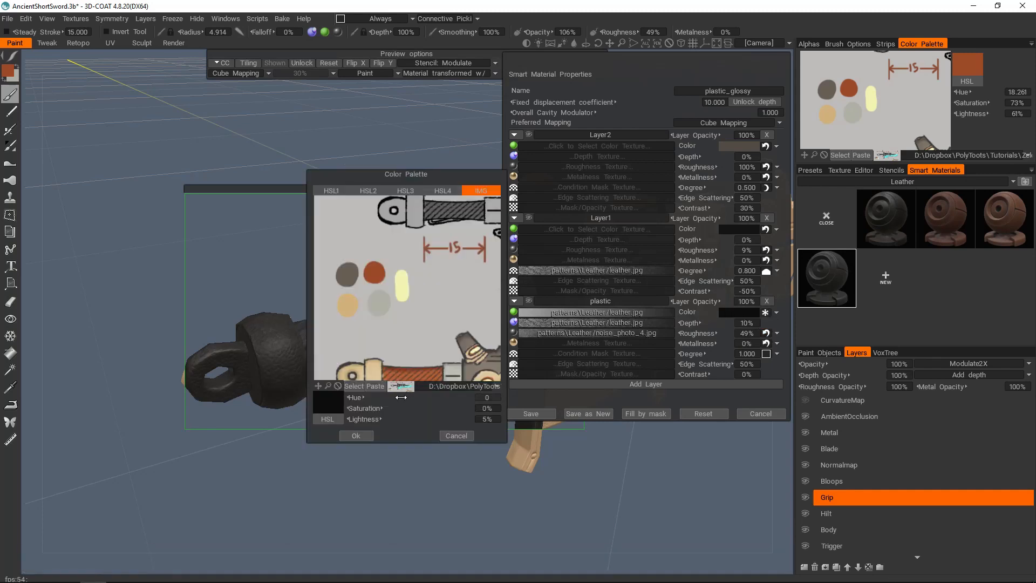
{"action": "left_click_drag", "start_coordinate": [409, 419], "coordinate": [509, 429]}
{"action": "left_click_drag", "start_coordinate": [424, 418], "coordinate": [604, 419]}
{"action": "left_click", "coordinate": [374, 272]}
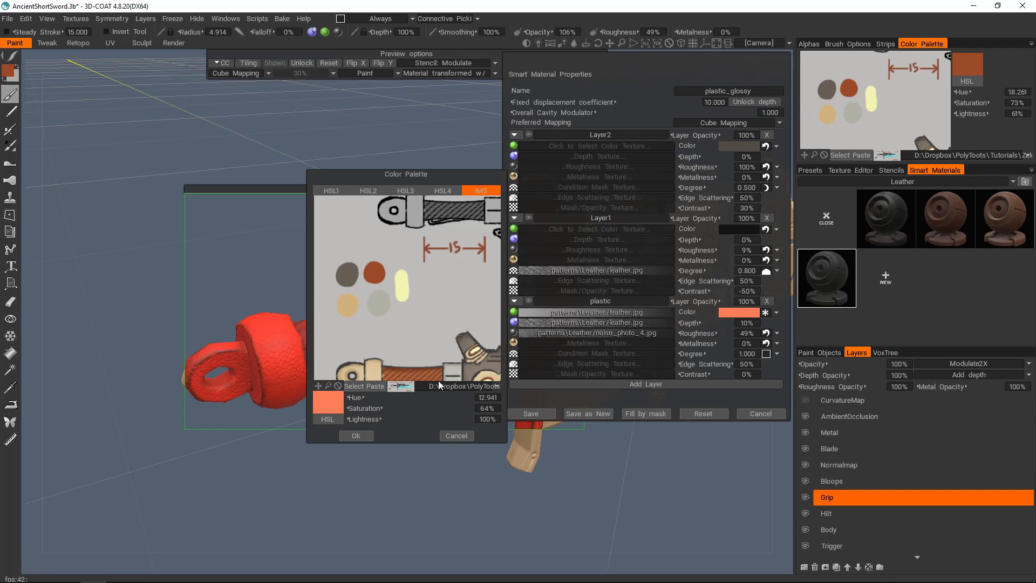
{"action": "left_click", "coordinate": [356, 435]}
Set the leather material's Layer1 colour to Modulate and make it white, with 0% saturation and 100% lightness
{"action": "left_click", "coordinate": [774, 230]}
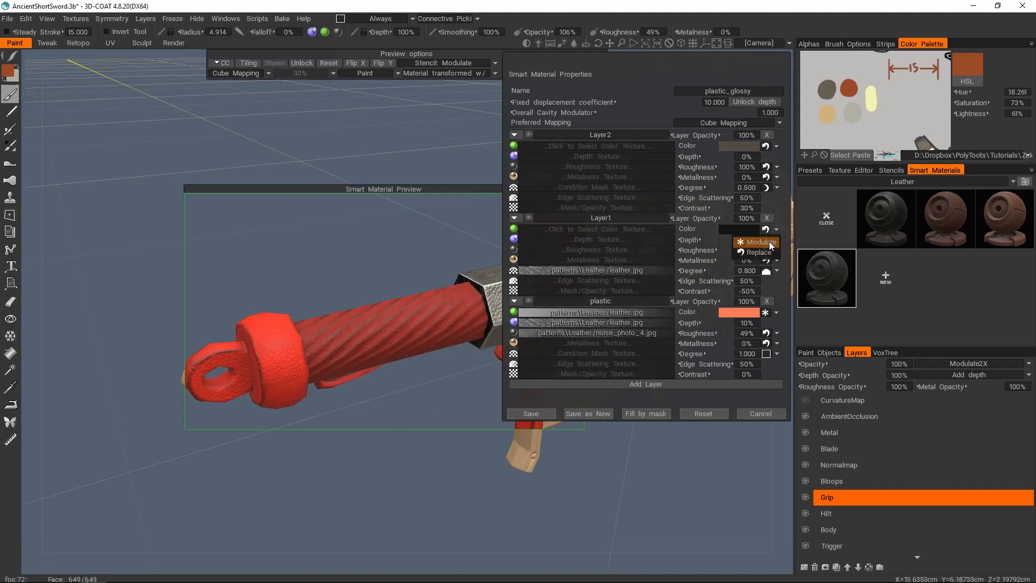
{"action": "left_click", "coordinate": [769, 244]}
{"action": "left_click", "coordinate": [742, 230]}
{"action": "left_click_drag", "start_coordinate": [372, 419], "coordinate": [502, 423]}
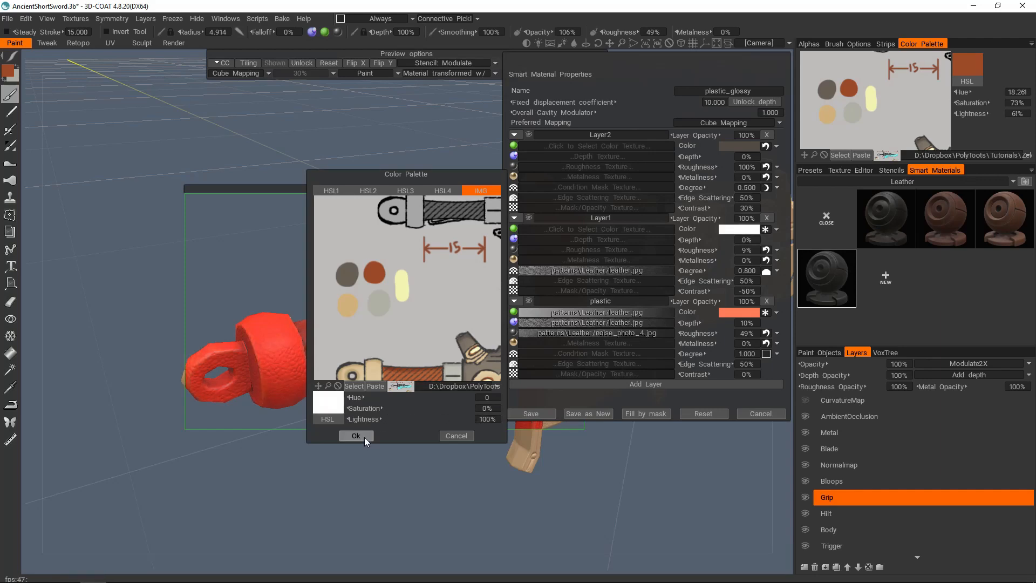
{"action": "left_click", "coordinate": [364, 437]}
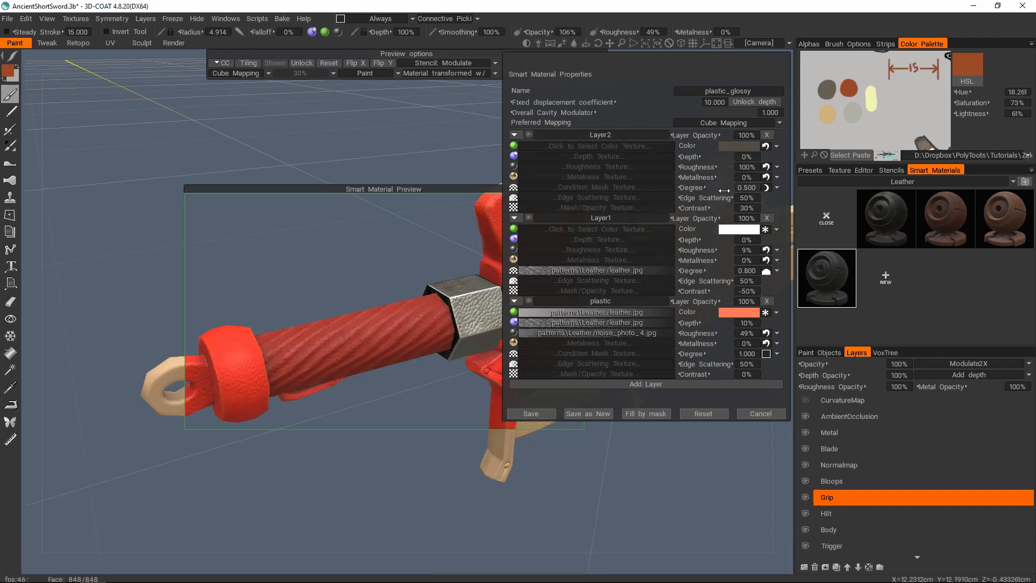
Try a light grey and a bright magenta as the leather material's Layer2 colour to check that layer's effect
{"action": "left_click", "coordinate": [775, 148]}
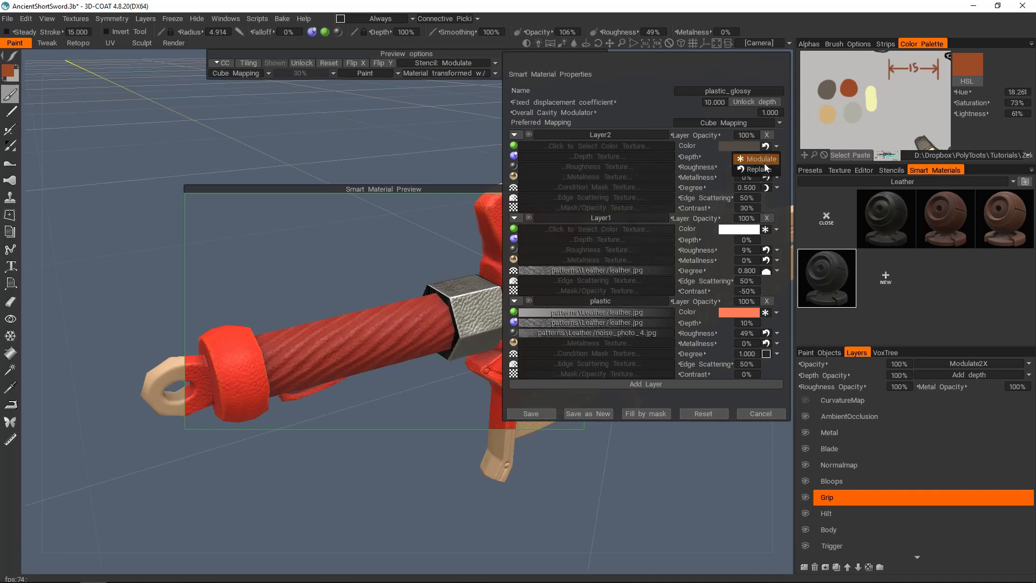
{"action": "left_click", "coordinate": [725, 148]}
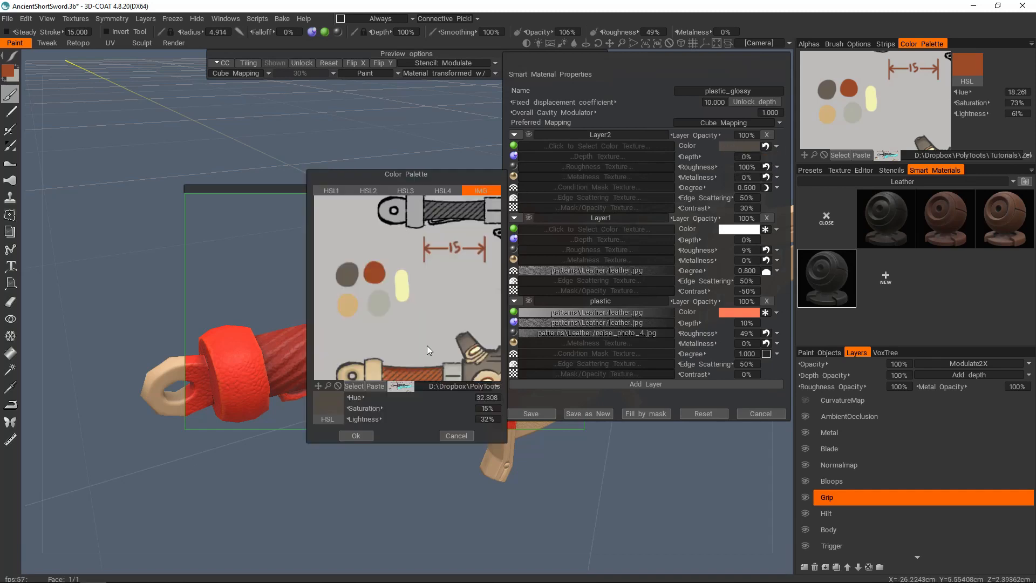
{"action": "left_click_drag", "start_coordinate": [432, 408], "coordinate": [570, 393]}
{"action": "mouse_move", "coordinate": [432, 416]}
{"action": "left_mouse_down"}
{"action": "mouse_move", "coordinate": [652, 402]}
{"action": "mouse_move", "coordinate": [435, 412]}
{"action": "left_mouse_up"}
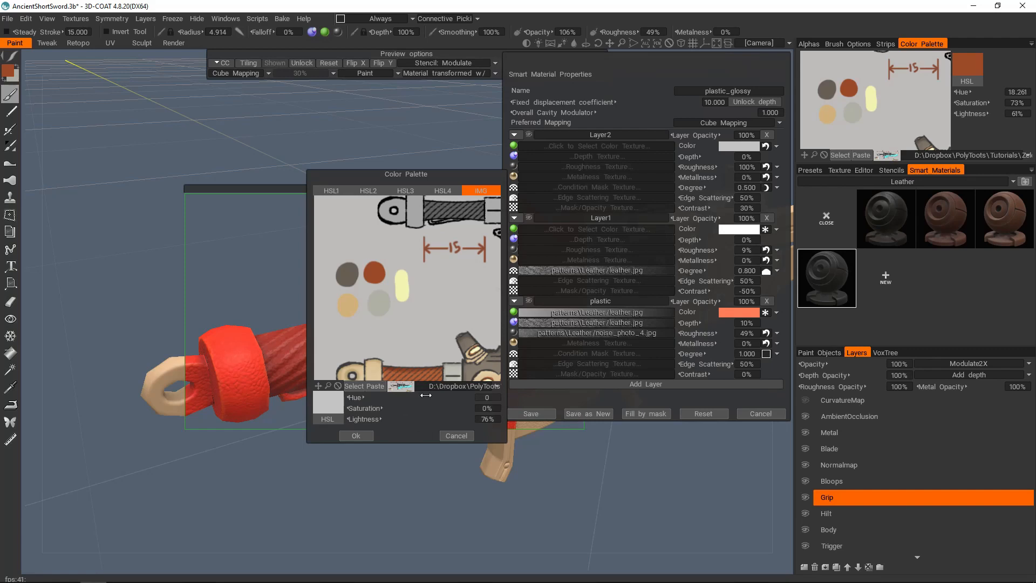
{"action": "left_click", "coordinate": [443, 191]}
{"action": "left_click", "coordinate": [468, 326]}
{"action": "left_click", "coordinate": [458, 205]}
{"action": "left_click", "coordinate": [470, 232]}
{"action": "left_click", "coordinate": [356, 436]}
{"action": "right_click_drag", "start_coordinate": [375, 384], "coordinate": [386, 486]}
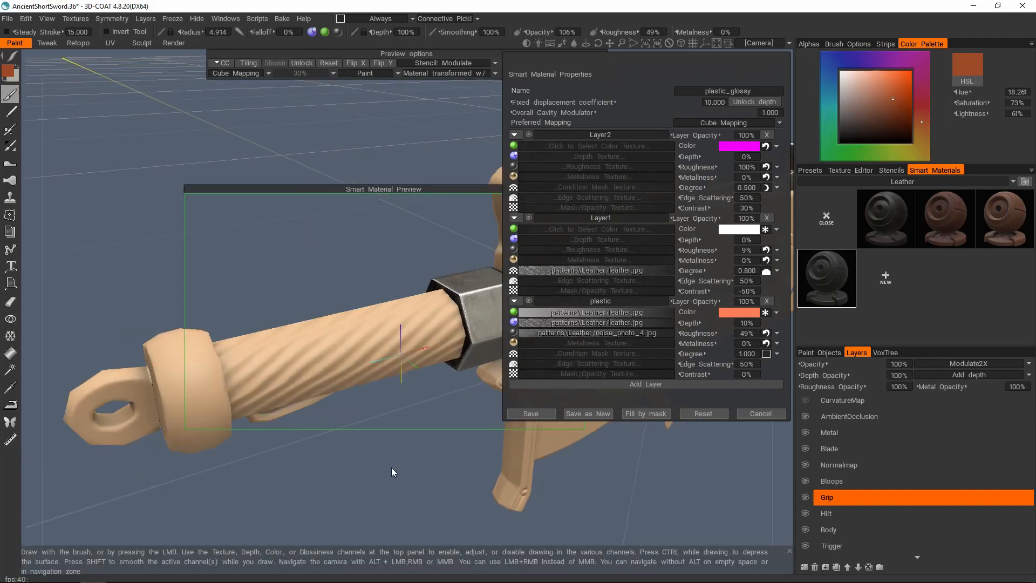
Delete Layer2 from the leather material and set the plastic layer's roughness to 23%
{"action": "left_click", "coordinate": [766, 135]}
{"action": "left_click_drag", "start_coordinate": [445, 172], "coordinate": [678, 65]}
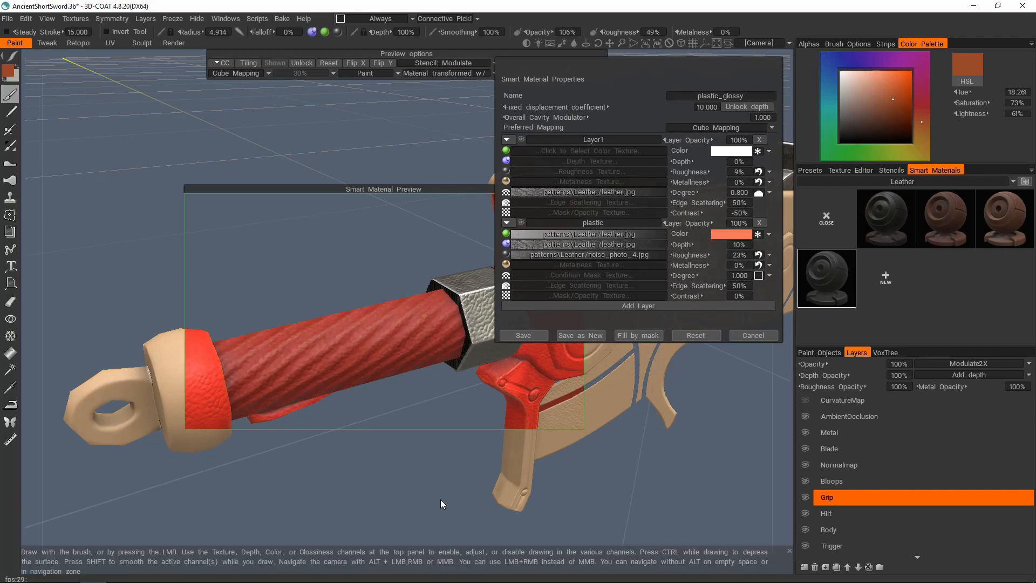
{"action": "middle_click_drag", "start_coordinate": [506, 505], "coordinate": [478, 476], "text": "alt"}
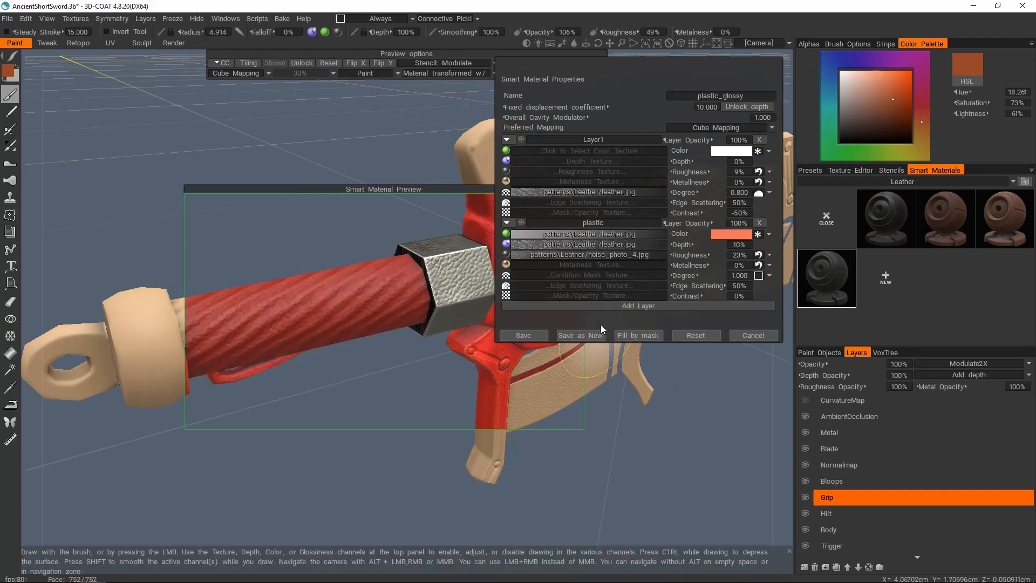
Save the edited leather as a new smart material in the Leather folder, select it and collapse the material preview
{"action": "left_click", "coordinate": [588, 332]}
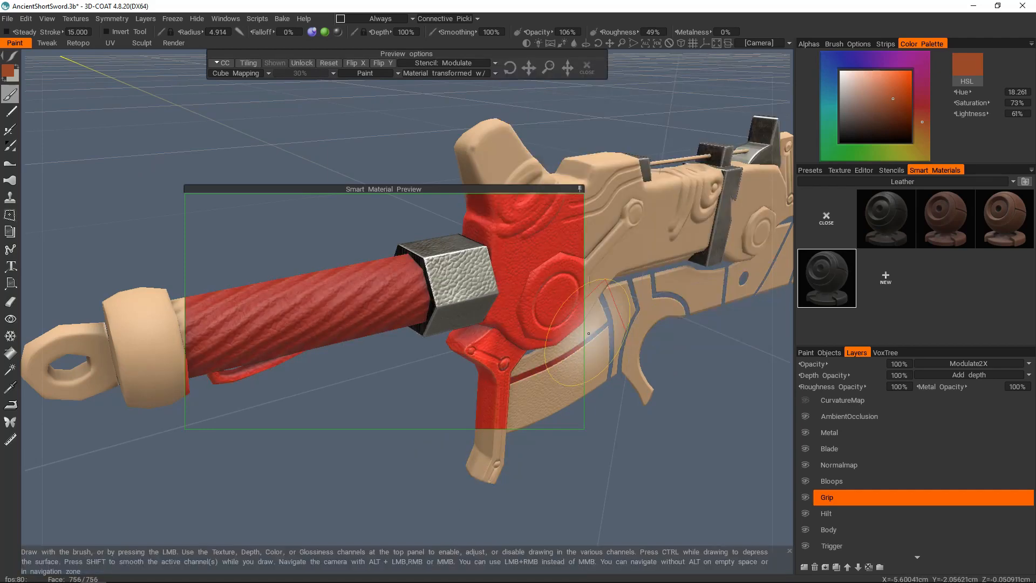
{"action": "left_click", "coordinate": [885, 277]}
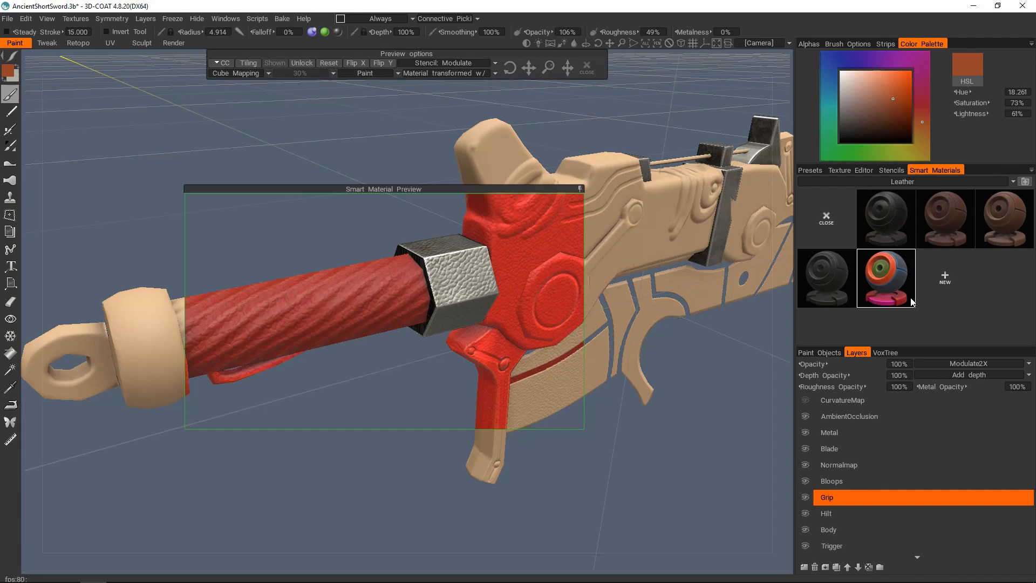
{"action": "left_click", "coordinate": [580, 190]}
Paint the new red leather material over the whole grip with a brush radius of 5.454
{"action": "right_click_drag", "start_coordinate": [416, 284], "coordinate": [411, 323], "text": "alt"}
{"action": "left_click_drag", "start_coordinate": [412, 324], "coordinate": [396, 316], "text": "alt"}
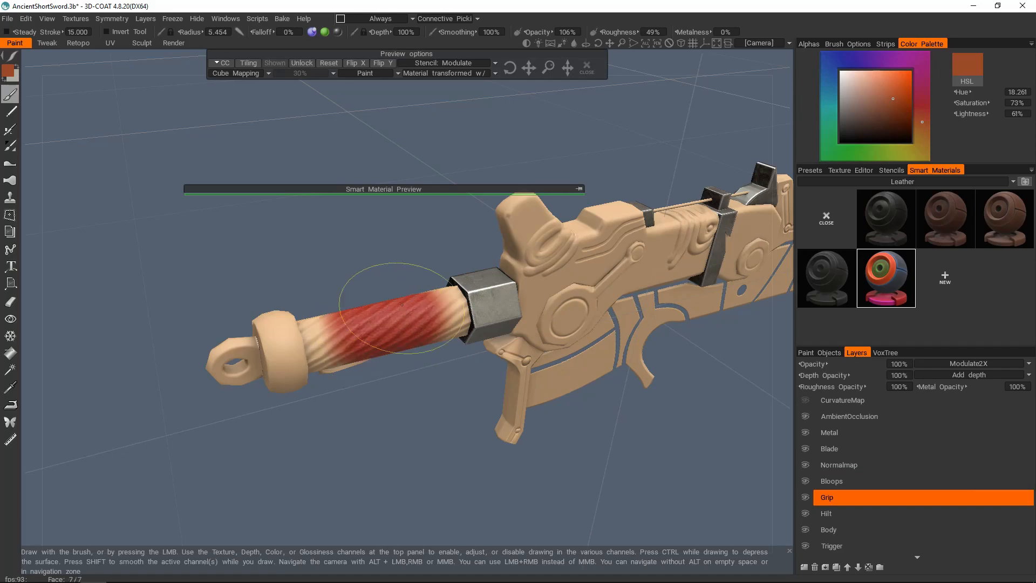
{"action": "mouse_move", "coordinate": [333, 333]}
{"action": "left_mouse_down", "text": "alt"}
{"action": "mouse_move", "coordinate": [361, 413]}
{"action": "mouse_move", "coordinate": [381, 347]}
{"action": "left_mouse_up", "text": "alt"}
{"action": "right_click_drag", "start_coordinate": [381, 347], "coordinate": [455, 368], "text": "alt"}
{"action": "mouse_move", "coordinate": [456, 367]}
{"action": "left_mouse_down", "text": "alt"}
{"action": "mouse_move", "coordinate": [500, 332]}
{"action": "mouse_move", "coordinate": [467, 340]}
{"action": "mouse_move", "coordinate": [430, 330]}
{"action": "mouse_move", "coordinate": [469, 282]}
{"action": "mouse_move", "coordinate": [521, 343]}
{"action": "mouse_move", "coordinate": [454, 351]}
{"action": "mouse_move", "coordinate": [412, 329]}
{"action": "mouse_move", "coordinate": [357, 269]}
{"action": "mouse_move", "coordinate": [423, 344]}
{"action": "mouse_move", "coordinate": [426, 318]}
{"action": "mouse_move", "coordinate": [420, 292]}
{"action": "mouse_move", "coordinate": [398, 386]}
{"action": "mouse_move", "coordinate": [363, 410]}
{"action": "mouse_move", "coordinate": [411, 324]}
{"action": "mouse_move", "coordinate": [395, 372]}
{"action": "mouse_move", "coordinate": [399, 323]}
{"action": "mouse_move", "coordinate": [459, 384]}
{"action": "mouse_move", "coordinate": [430, 326]}
{"action": "mouse_move", "coordinate": [418, 338]}
{"action": "mouse_move", "coordinate": [488, 295]}
{"action": "left_mouse_up", "text": "alt"}
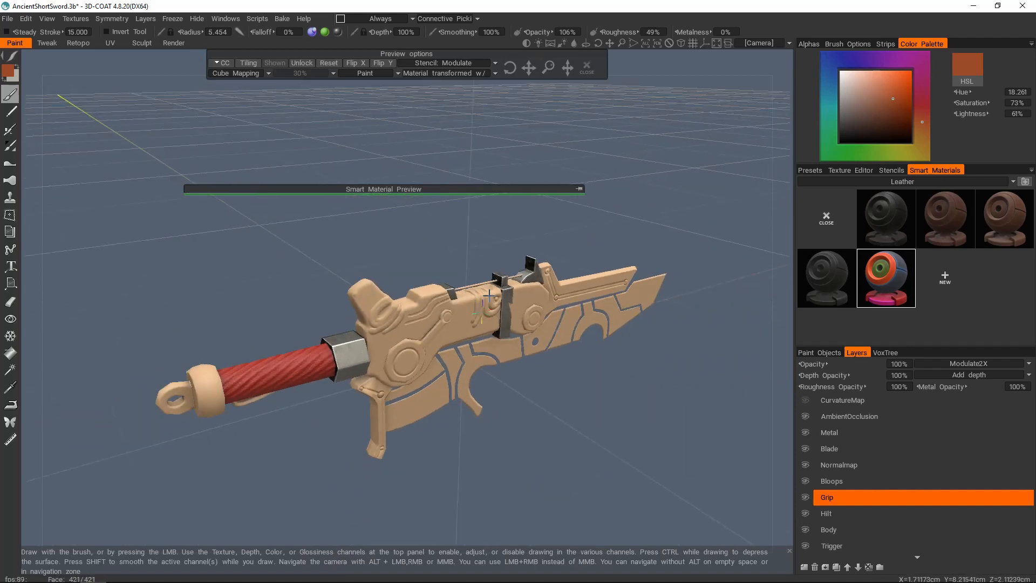
Frame the concept image's hilt and body in the colour palette's reference view and save the project
{"action": "left_click", "coordinate": [9, 71]}
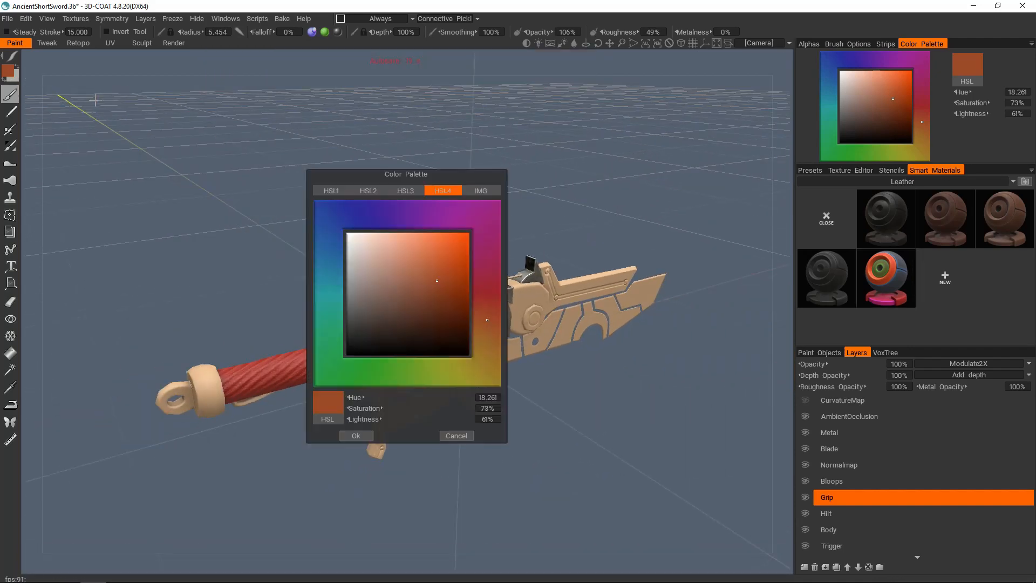
{"action": "left_click", "coordinate": [481, 191]}
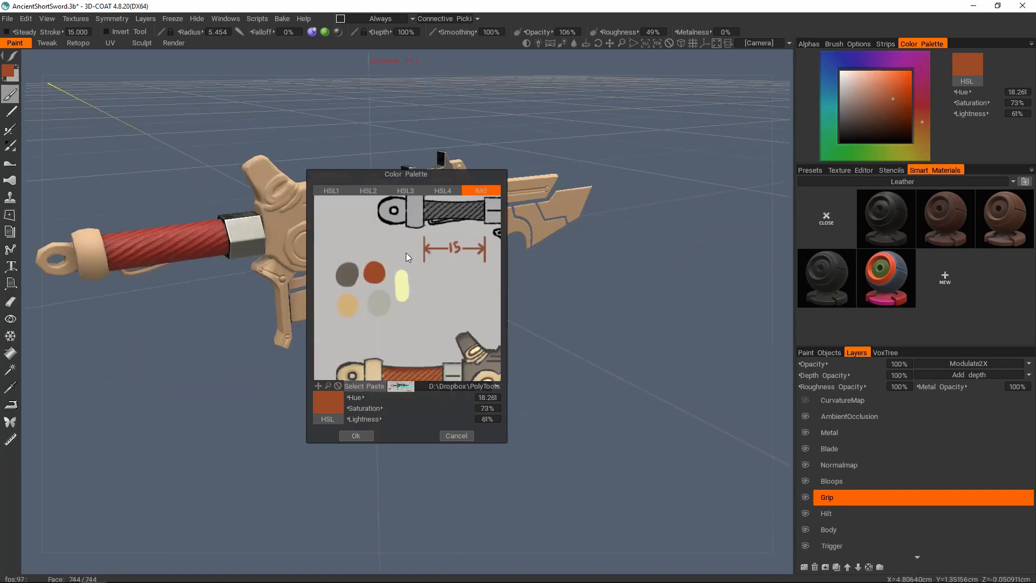
{"action": "left_click", "coordinate": [362, 435]}
{"action": "mouse_move", "coordinate": [909, 96]}
{"action": "middle_mouse_down"}
{"action": "mouse_move", "coordinate": [895, 83]}
{"action": "mouse_move", "coordinate": [886, 105]}
{"action": "mouse_move", "coordinate": [869, 89]}
{"action": "middle_mouse_up"}
{"action": "scroll", "coordinate": [886, 105], "scroll_direction": "up", "scroll_amount": 5}
{"action": "scroll", "coordinate": [869, 105], "scroll_direction": "down", "scroll_amount": 3}
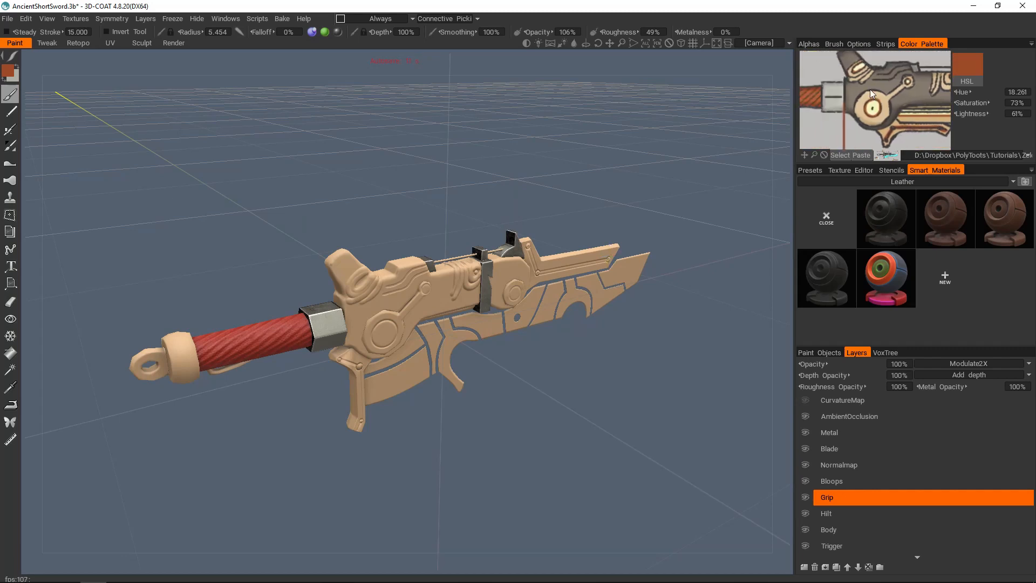
{"action": "middle_click_drag", "start_coordinate": [930, 127], "coordinate": [887, 122]}
{"action": "key", "text": "ctrl+s"}
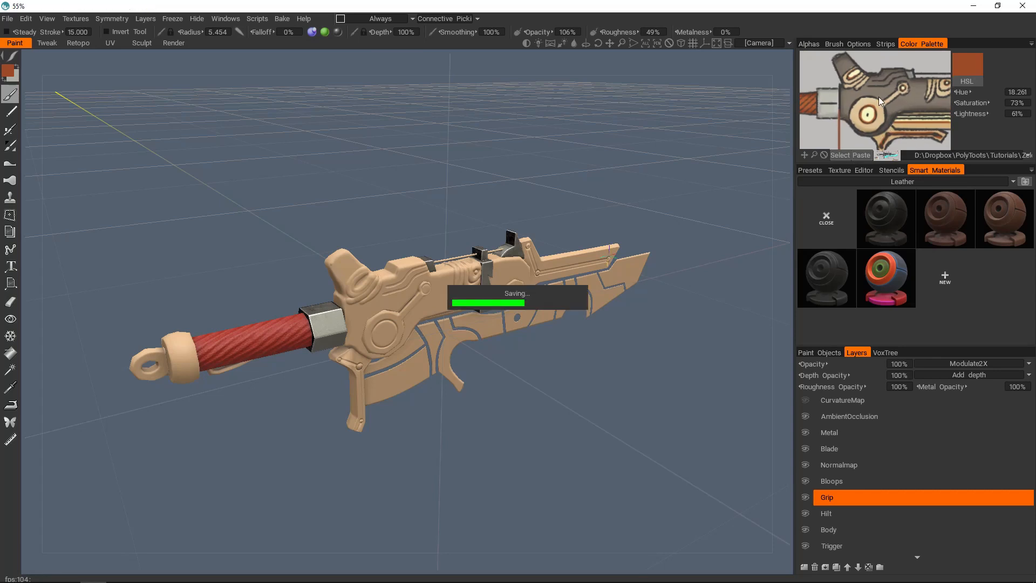
Switch to Photos and examine the close-up of the ancient short sword in All.png for its body, trim and grip materials
{"action": "right_click_drag", "start_coordinate": [490, 259], "coordinate": [507, 276], "text": "alt"}
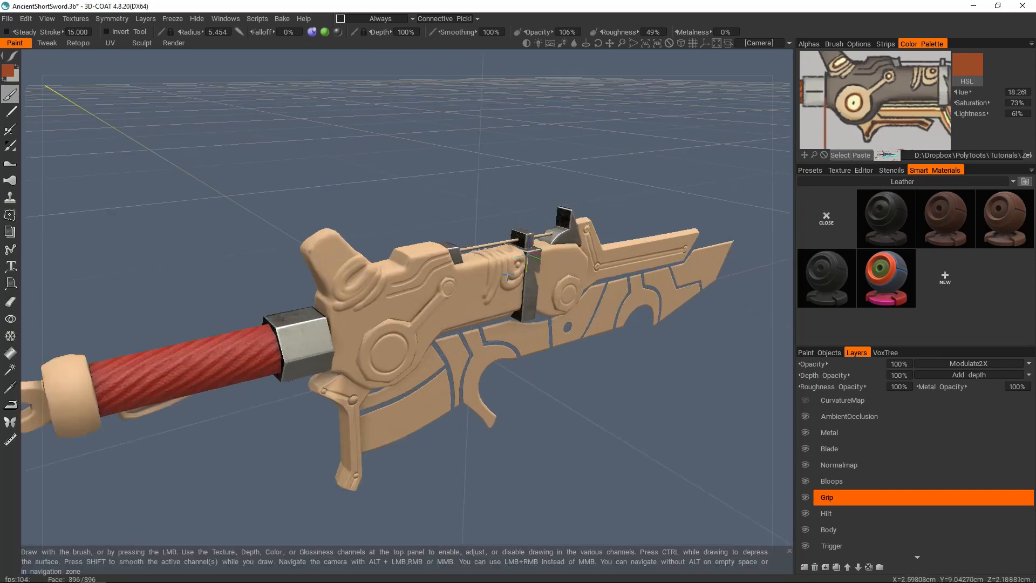
{"action": "left_click_drag", "start_coordinate": [507, 275], "coordinate": [471, 266], "text": "alt"}
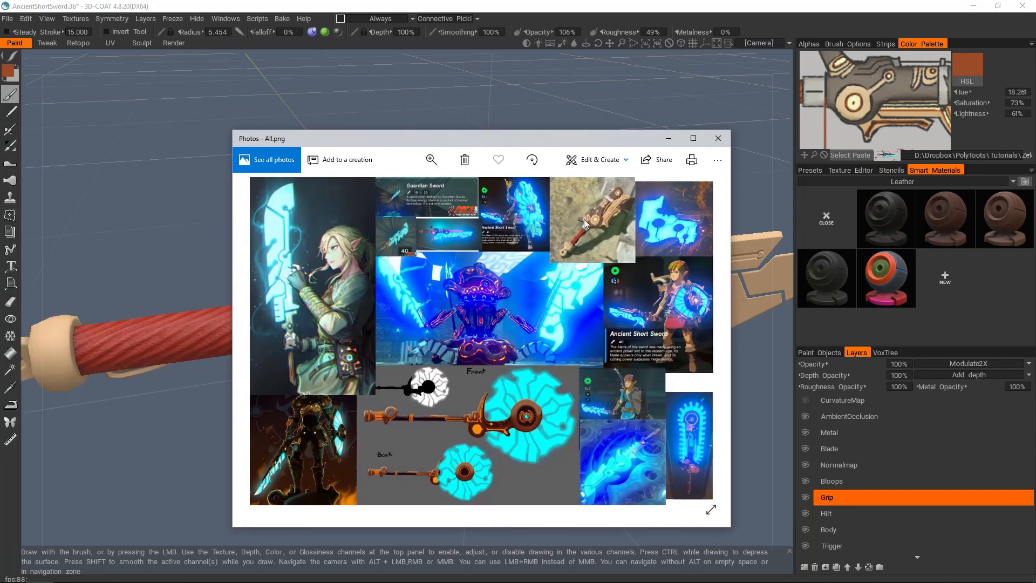
{"action": "scroll", "coordinate": [584, 219], "scroll_direction": "up", "scroll_amount": 2}
{"action": "left_click_drag", "start_coordinate": [630, 205], "coordinate": [570, 280]}
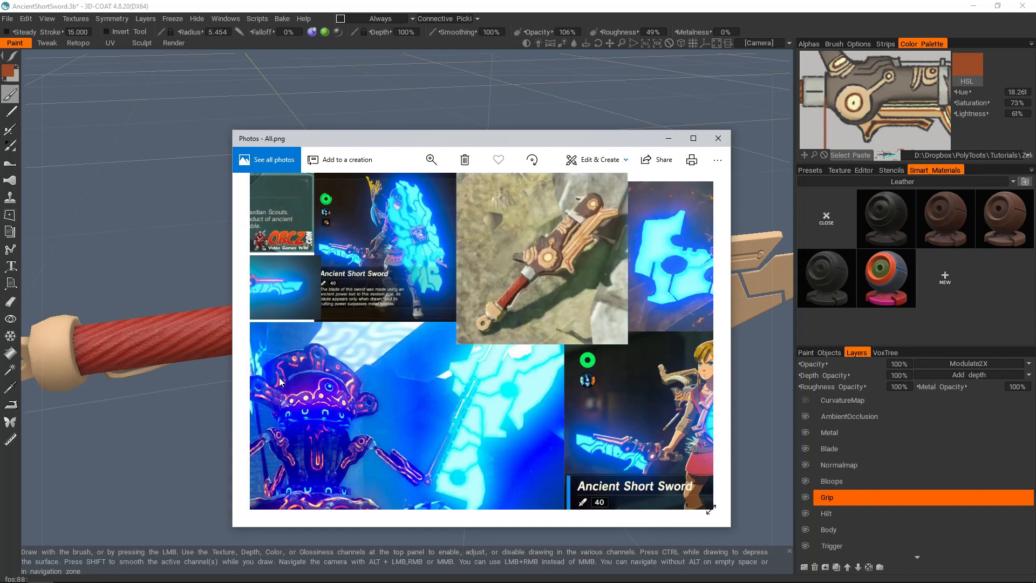
{"action": "left_click_drag", "start_coordinate": [295, 376], "coordinate": [358, 376]}
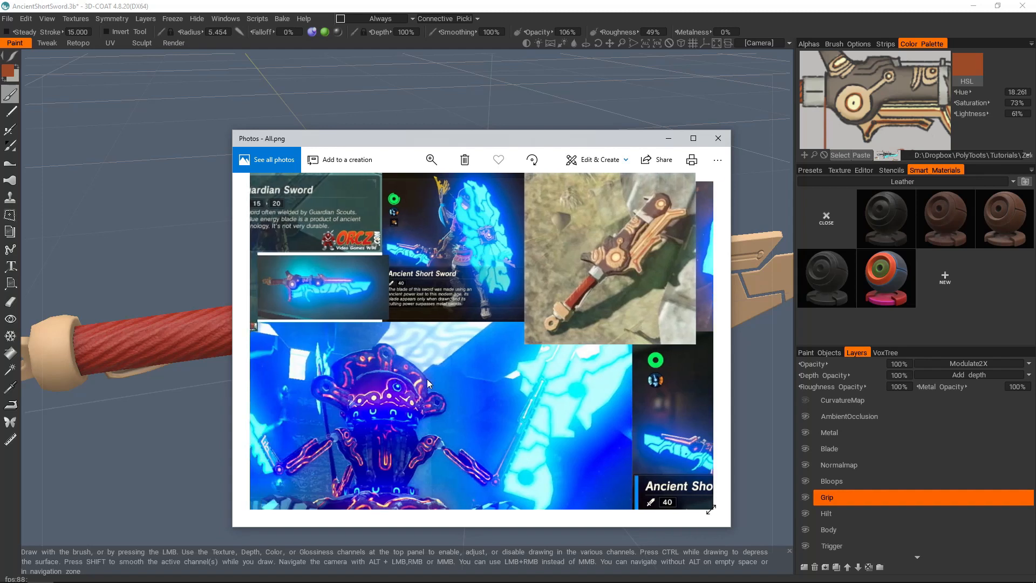
{"action": "left_click_drag", "start_coordinate": [636, 291], "coordinate": [623, 296]}
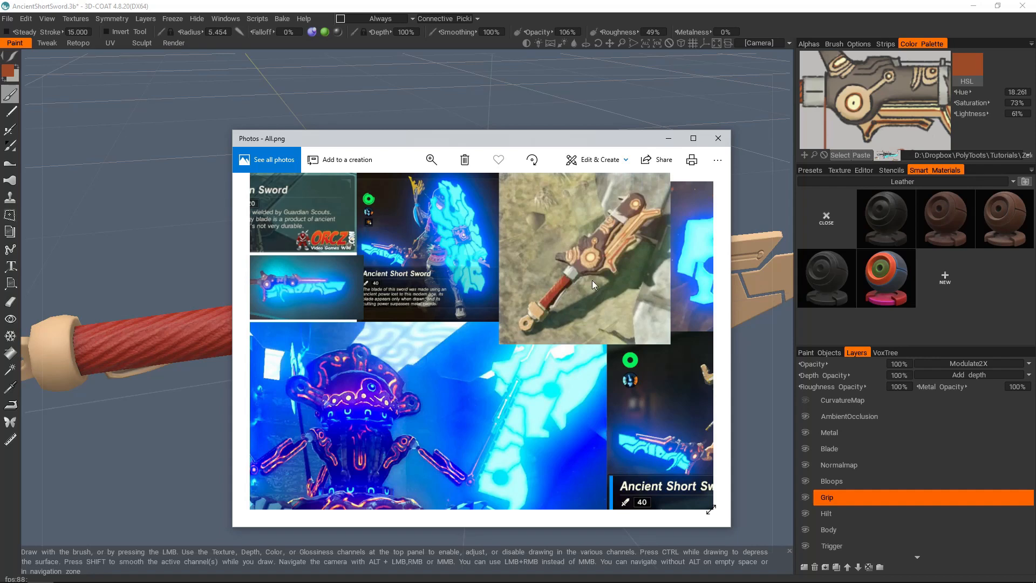
{"action": "left_click_drag", "start_coordinate": [578, 281], "coordinate": [535, 287]}
{"action": "left_click_drag", "start_coordinate": [590, 262], "coordinate": [560, 264]}
{"action": "left_click_drag", "start_coordinate": [471, 263], "coordinate": [595, 259]}
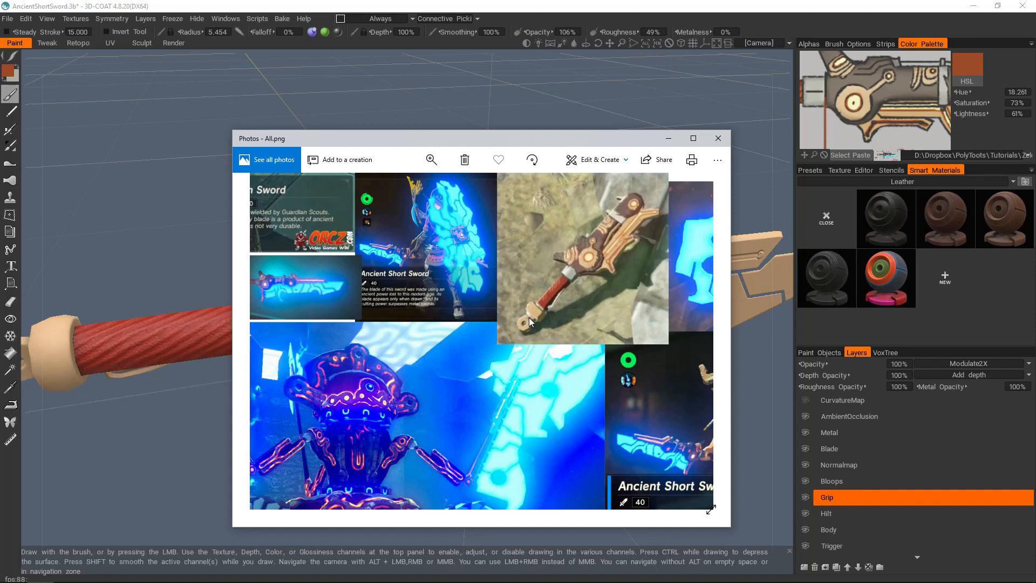
{"action": "left_click_drag", "start_coordinate": [623, 141], "coordinate": [603, 126]}
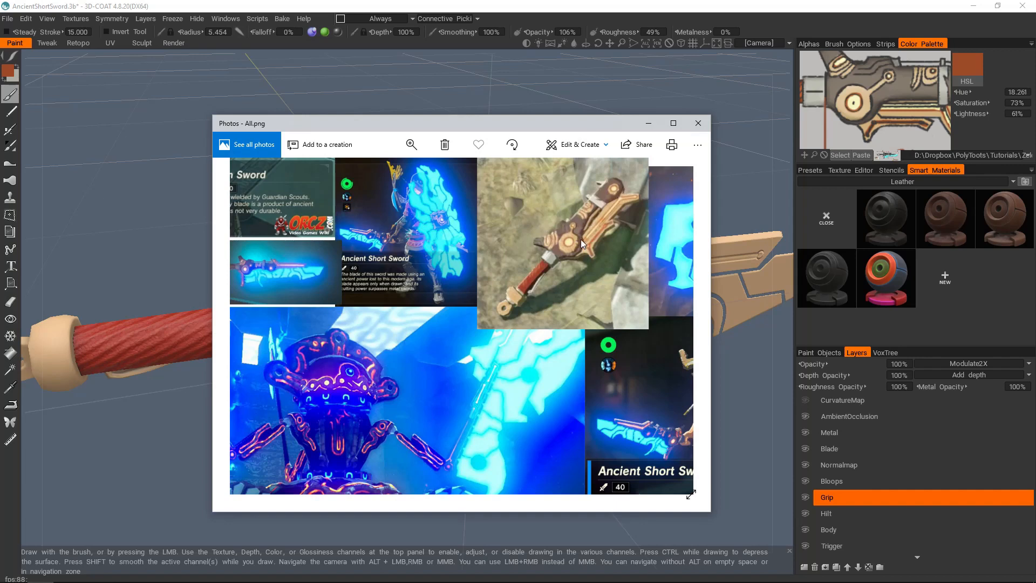
{"action": "left_click_drag", "start_coordinate": [623, 128], "coordinate": [0, 218]}
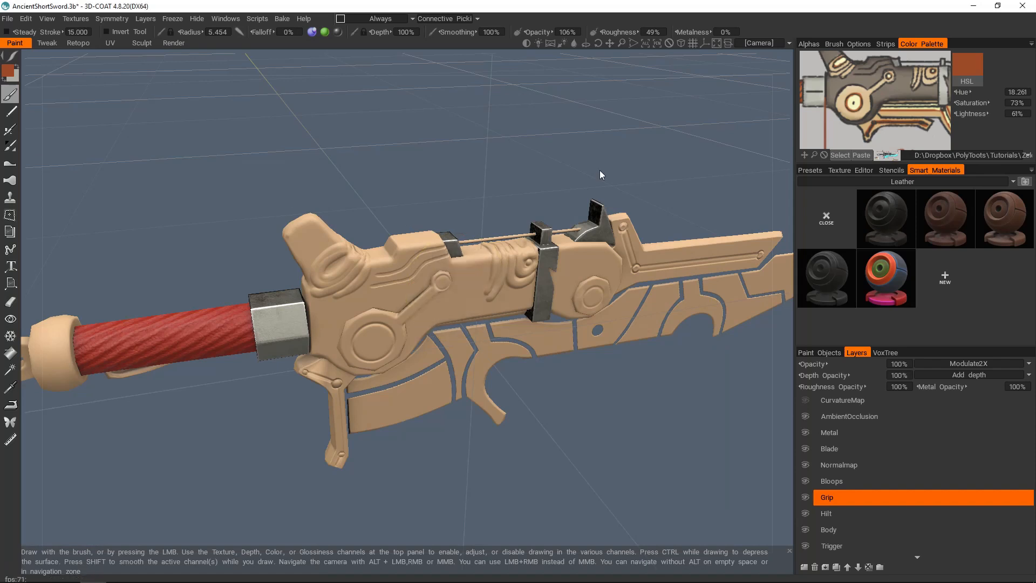
Open the Custom smart material folder and bring the whole sword into view
{"action": "left_click", "coordinate": [925, 182]}
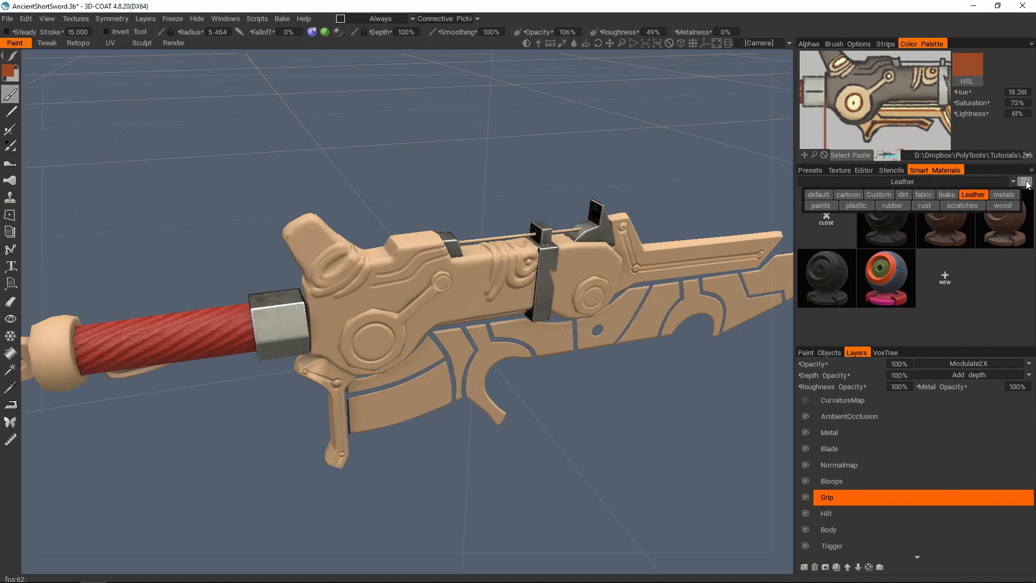
{"action": "left_click", "coordinate": [879, 194]}
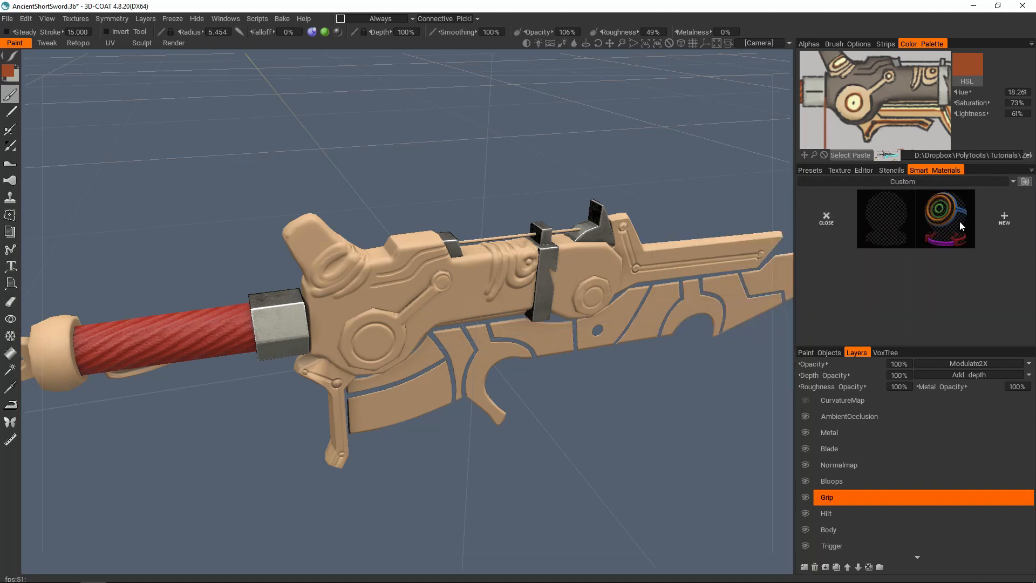
{"action": "middle_click_drag", "start_coordinate": [610, 283], "coordinate": [583, 297], "text": "alt"}
{"action": "right_click_drag", "start_coordinate": [583, 298], "coordinate": [523, 294], "text": "alt"}
{"action": "left_click_drag", "start_coordinate": [524, 294], "coordinate": [564, 297], "text": "alt"}
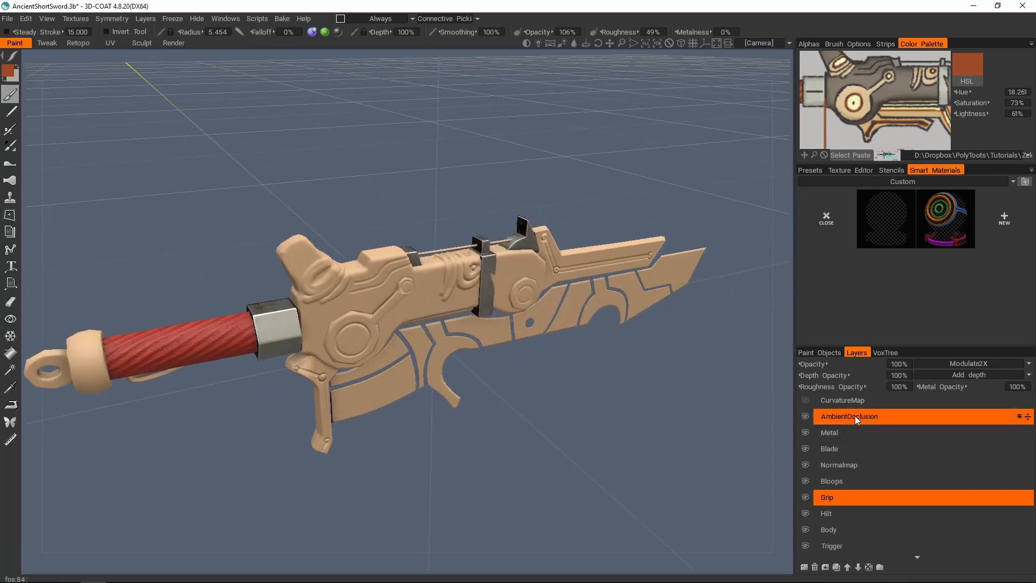
Create a new layer named Stone directly above the Metal layer
{"action": "left_click", "coordinate": [850, 433]}
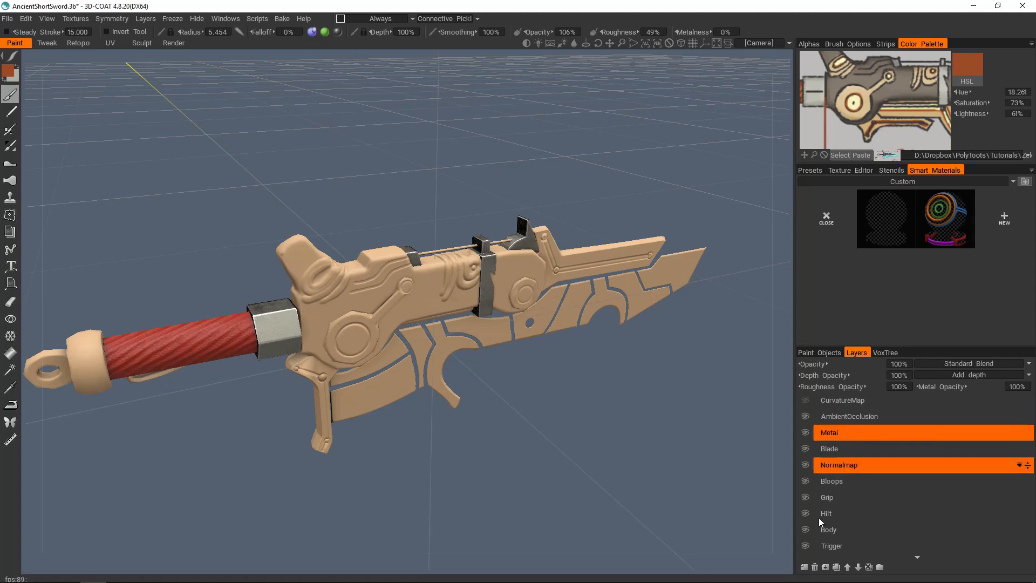
{"action": "left_click", "coordinate": [803, 567]}
{"action": "double_click", "coordinate": [843, 429]}
{"action": "type", "text": "Stone"}
{"action": "key", "text": "Return"}
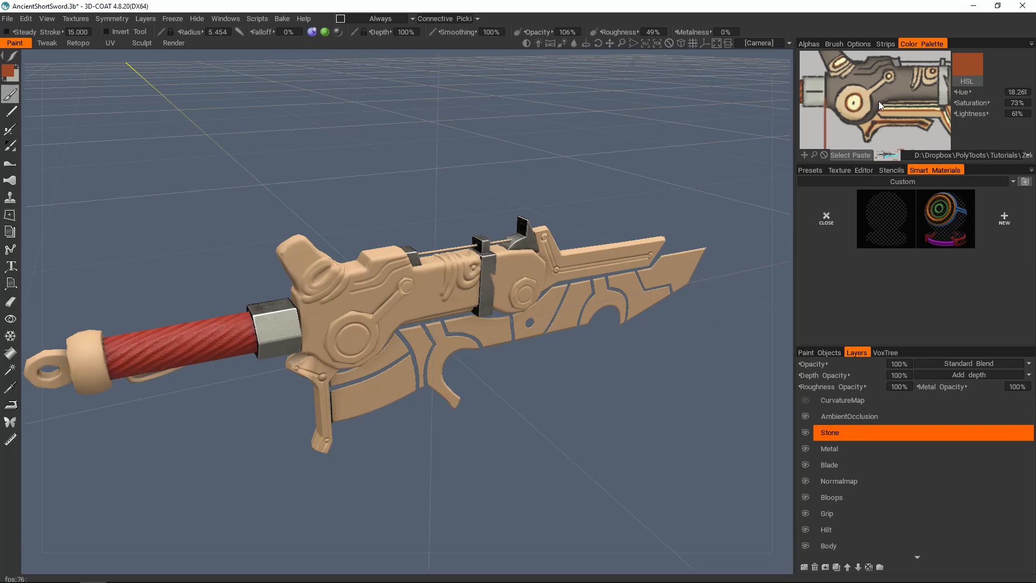
Pick the tan swatch from the reference image as the paint colour
{"action": "middle_click_drag", "start_coordinate": [852, 79], "coordinate": [896, 142]}
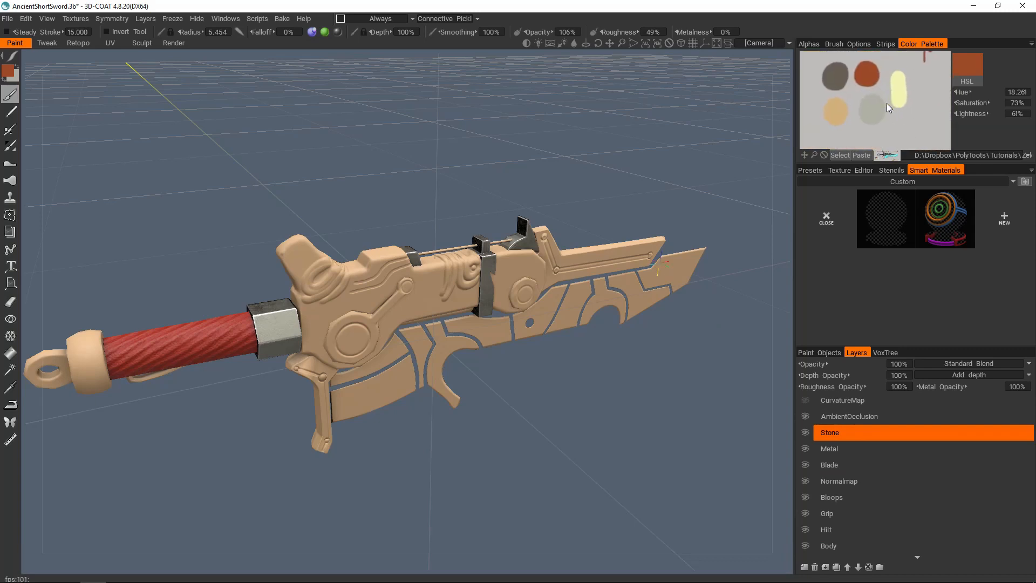
{"action": "left_click", "coordinate": [836, 110]}
{"action": "mouse_move", "coordinate": [879, 115]}
{"action": "middle_mouse_down"}
{"action": "mouse_move", "coordinate": [863, 83]}
{"action": "mouse_move", "coordinate": [876, 113]}
{"action": "middle_mouse_up"}
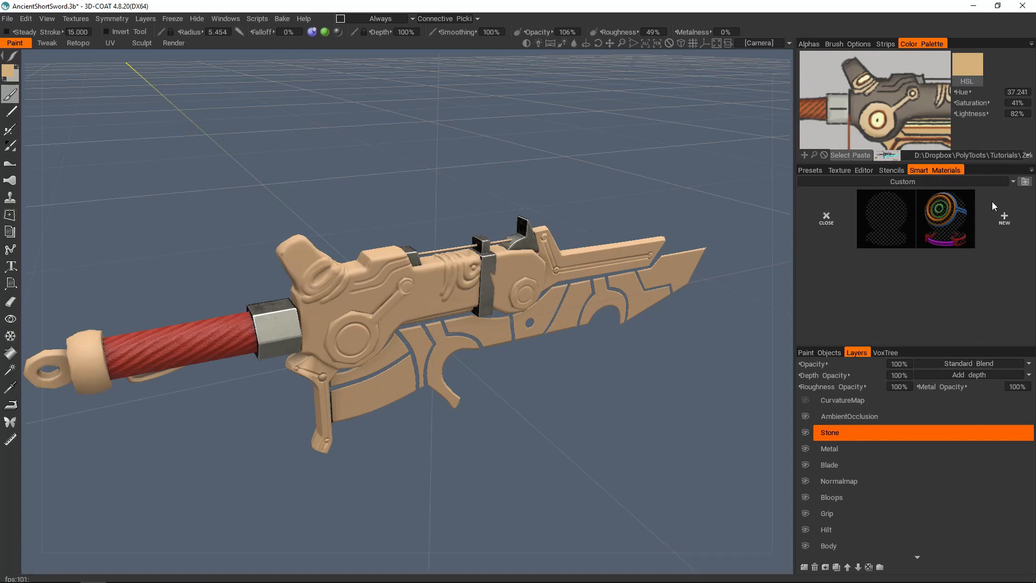
Create a new smart material and show its live preview over the sword's body
{"action": "left_click", "coordinate": [1003, 217]}
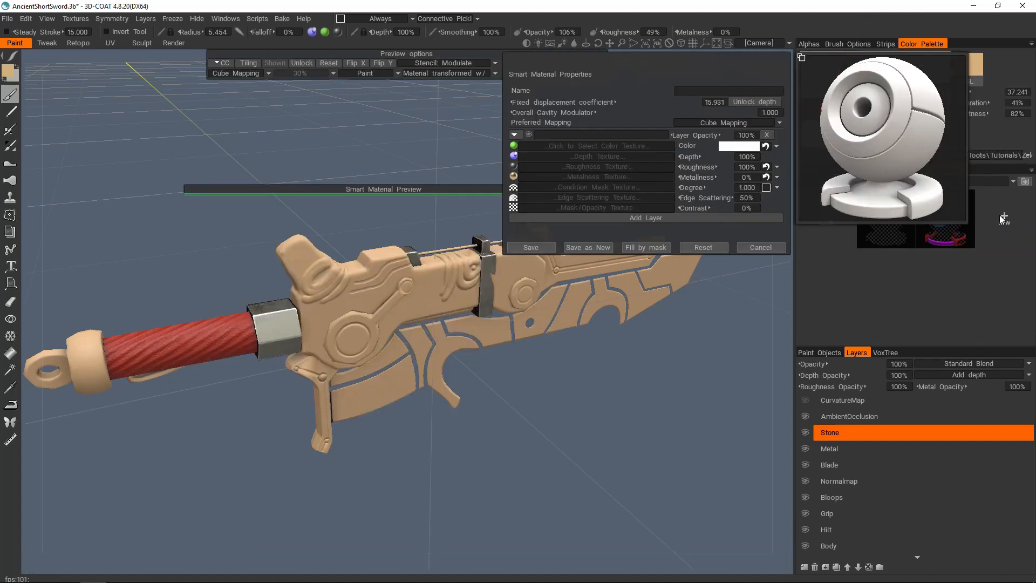
{"action": "left_click_drag", "start_coordinate": [458, 188], "coordinate": [390, 173]}
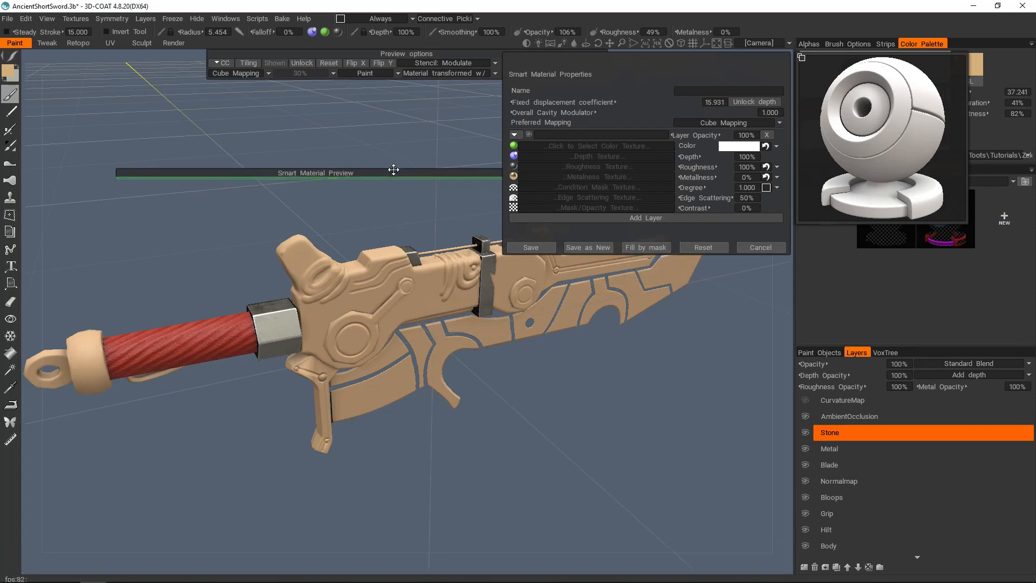
{"action": "left_click_drag", "start_coordinate": [544, 65], "coordinate": [593, 94]}
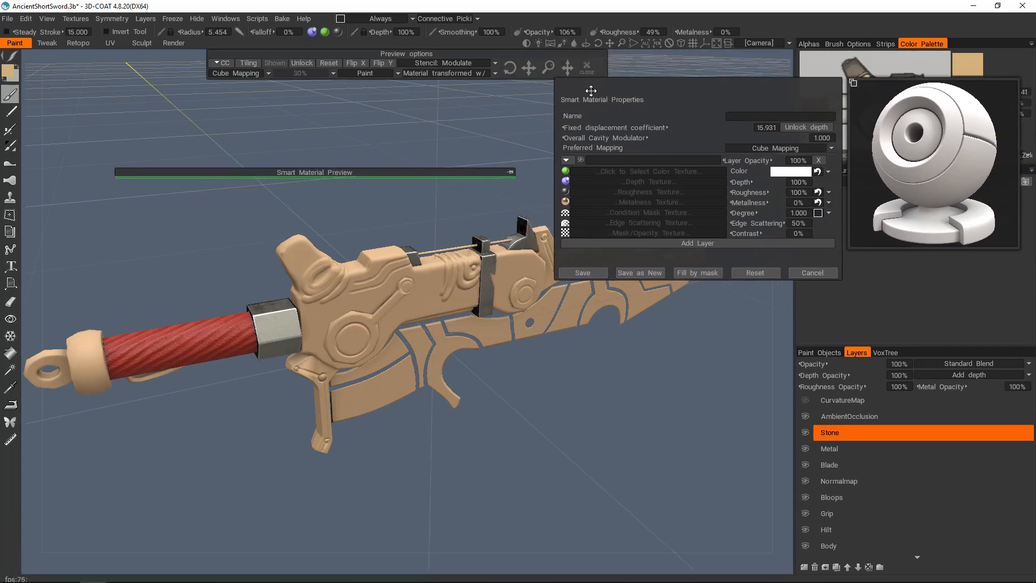
{"action": "left_click", "coordinate": [510, 173]}
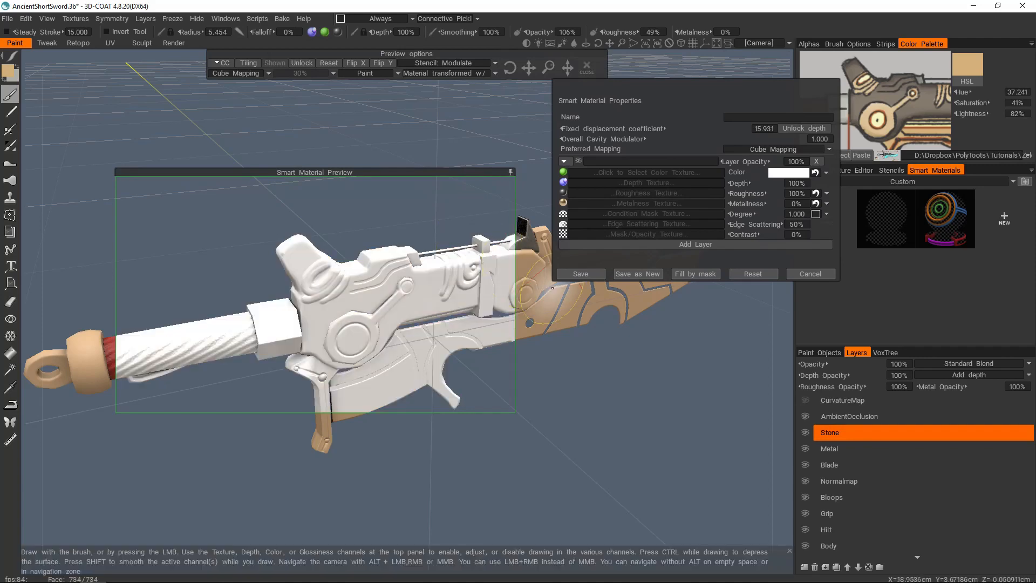
{"action": "left_click_drag", "start_coordinate": [765, 86], "coordinate": [743, 109]}
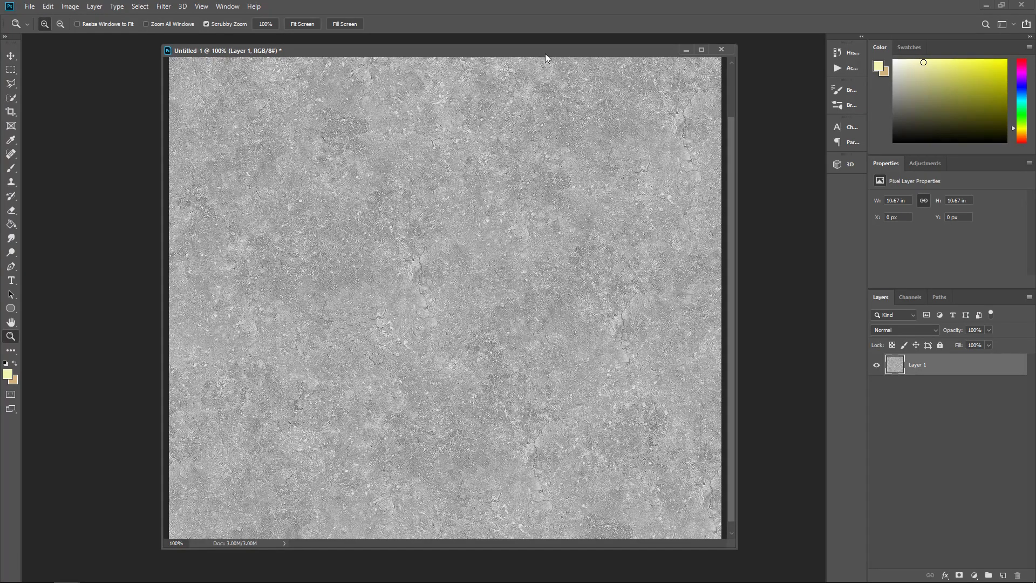
Switch to Photoshop, inspect the whole grey tiling rock texture and close its document
{"action": "left_click_drag", "start_coordinate": [545, 50], "coordinate": [553, 52]}
{"action": "scroll", "coordinate": [408, 217], "scroll_direction": "down", "scroll_amount": 3}
{"action": "scroll", "coordinate": [408, 217], "scroll_direction": "up", "scroll_amount": 1}
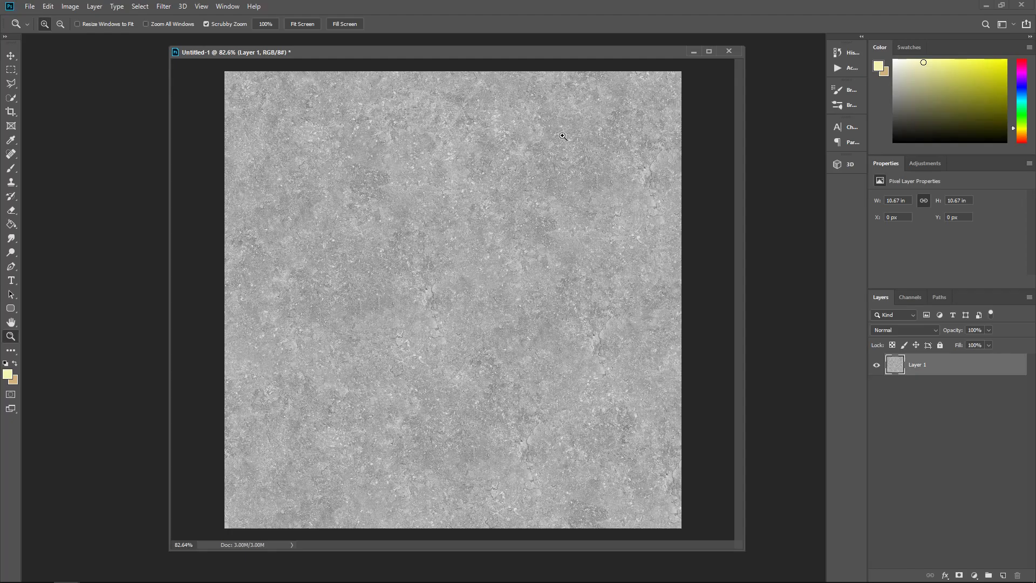
{"action": "left_click", "coordinate": [729, 51]}
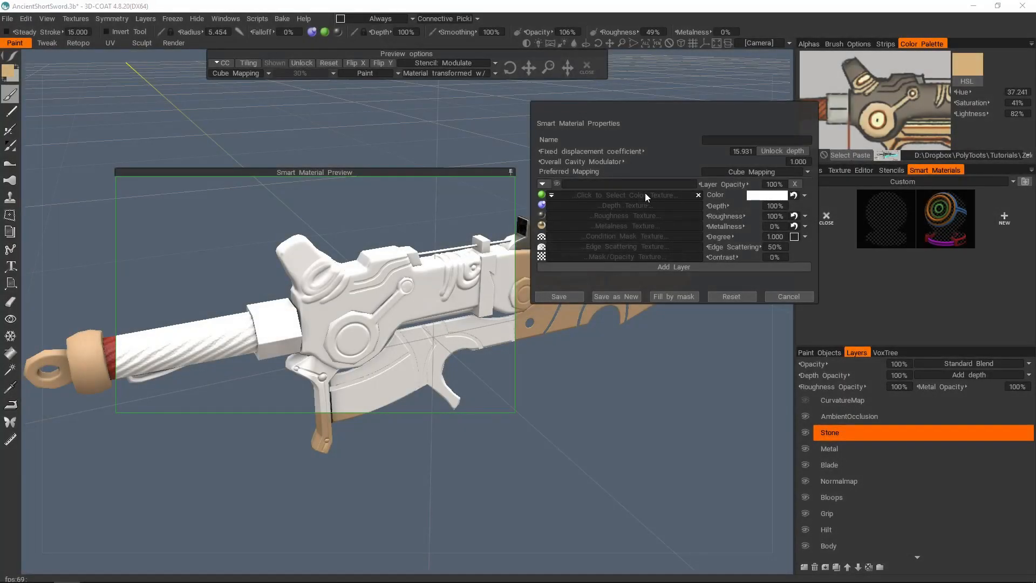
Back in 3D-Coat, load SimpleRock_01.png from TilingTextures\Basic as the colour texture and set its blending to Modulate
{"action": "left_click", "coordinate": [645, 195]}
{"action": "left_click_drag", "start_coordinate": [528, 173], "coordinate": [550, 183]}
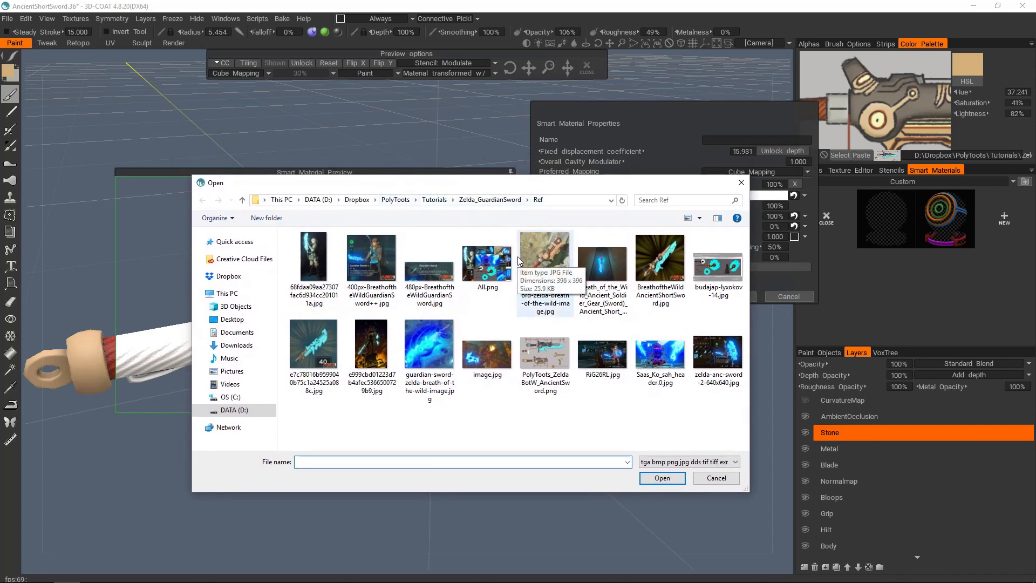
{"action": "left_click", "coordinate": [319, 259]}
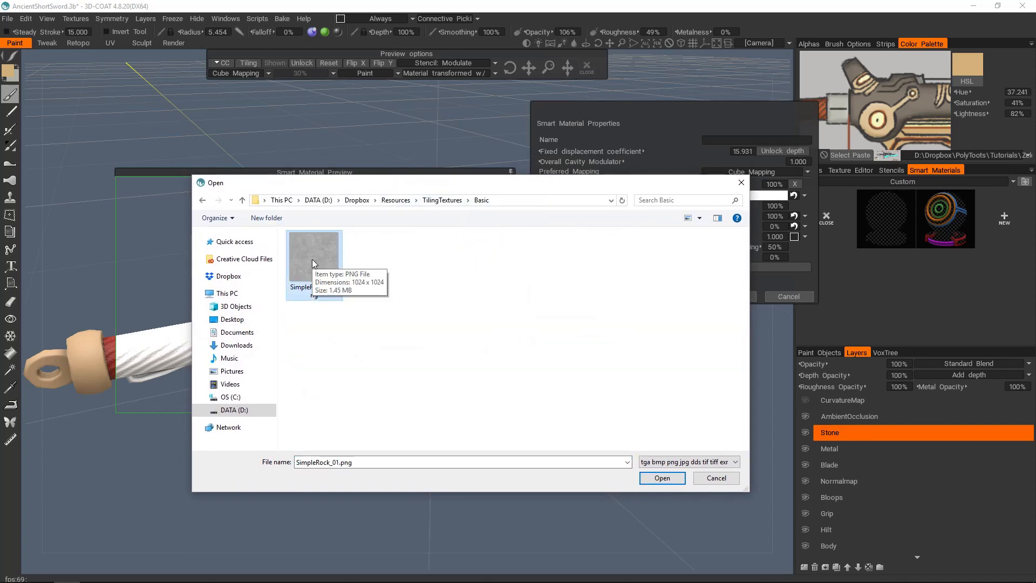
{"action": "left_click", "coordinate": [662, 478]}
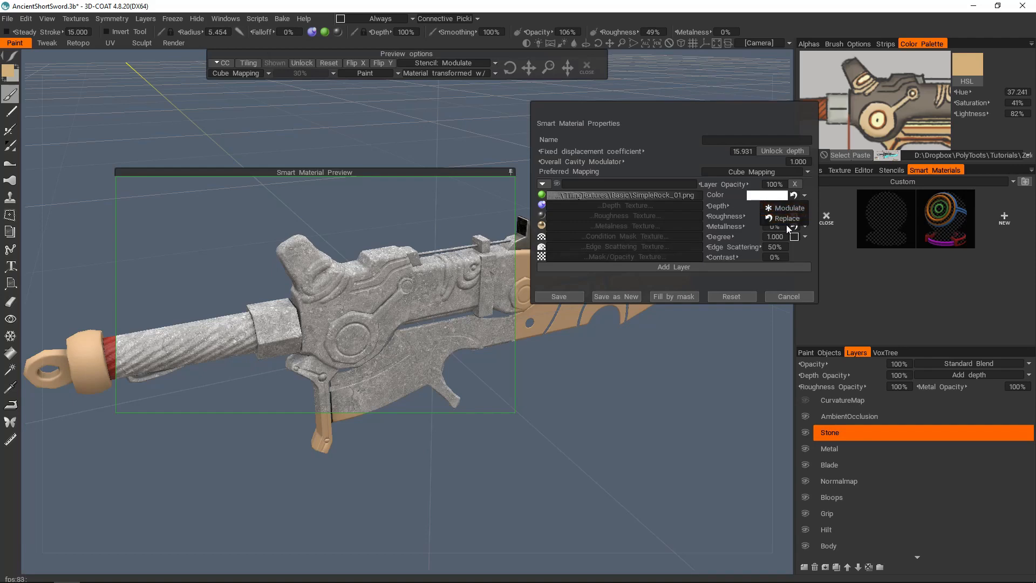
{"action": "left_click", "coordinate": [788, 209]}
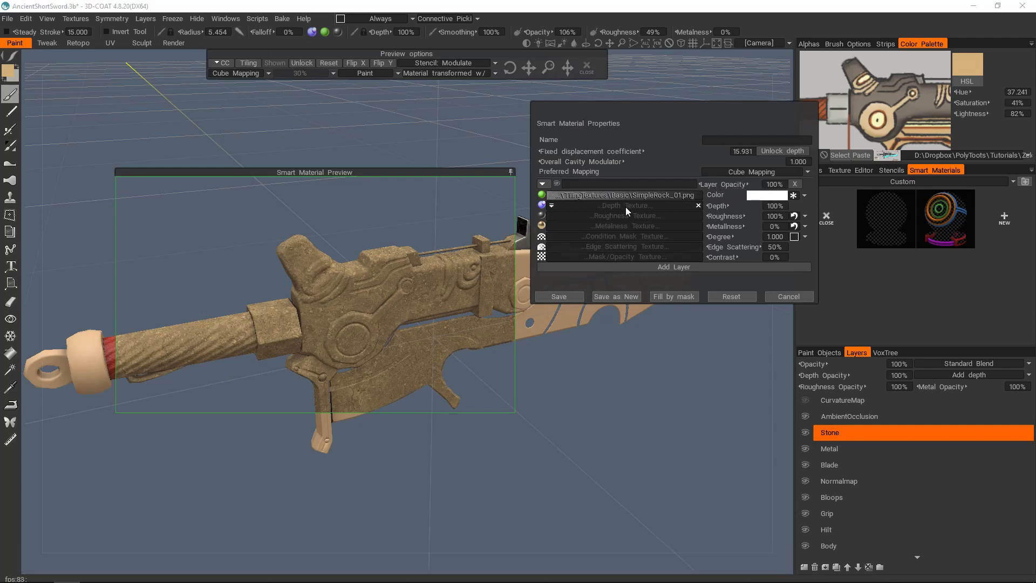
Load SimpleRock_01.png as the material's depth texture and check the relief close up on the sword body
{"action": "left_click", "coordinate": [625, 206]}
{"action": "left_click", "coordinate": [322, 263]}
{"action": "left_click", "coordinate": [662, 478]}
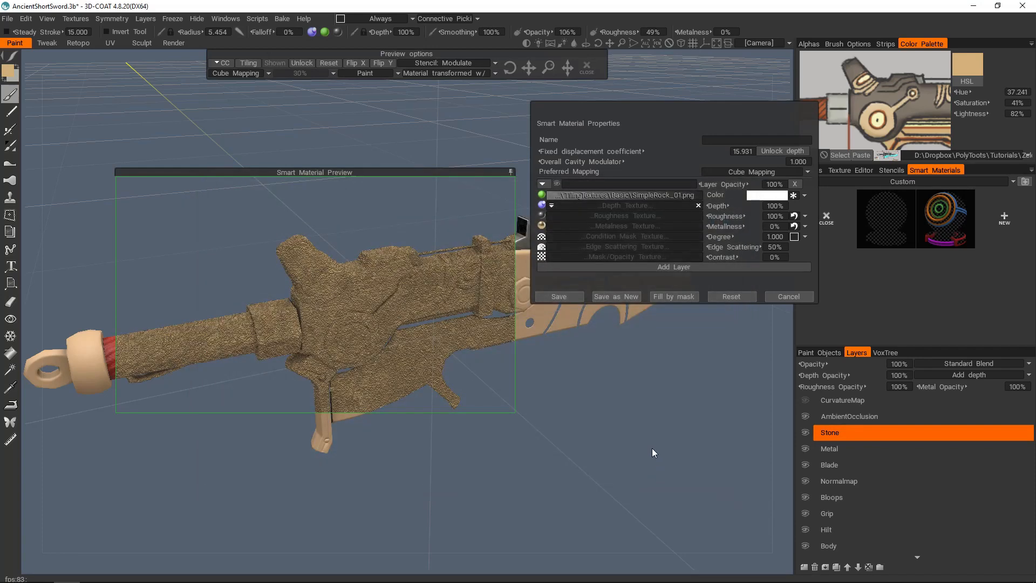
{"action": "scroll", "coordinate": [452, 305], "scroll_direction": "up", "scroll_amount": 5}
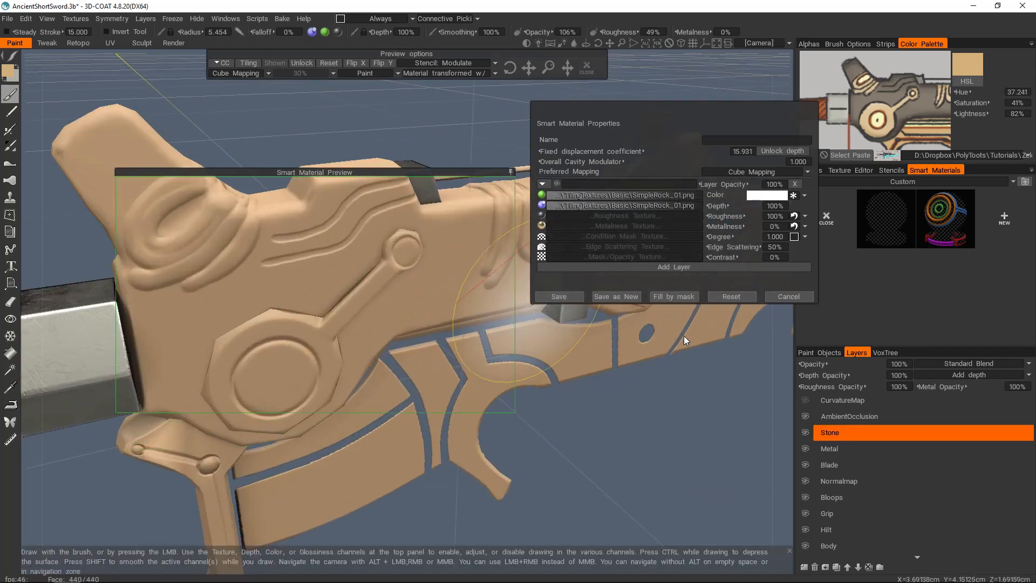
{"action": "left_click_drag", "start_coordinate": [700, 376], "coordinate": [726, 416]}
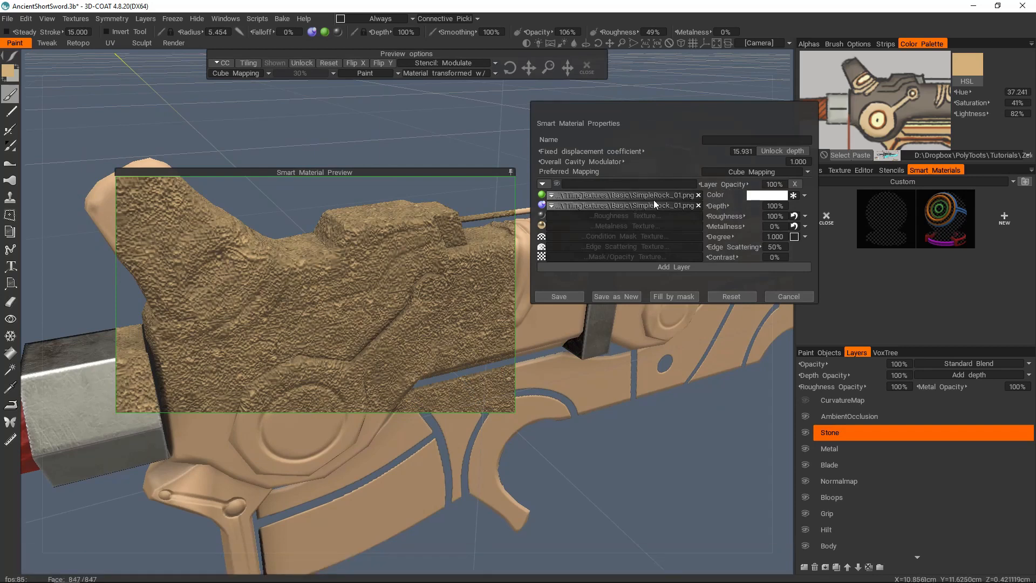
Remove the material's colour texture and reduce its depth to 15%
{"action": "left_click", "coordinate": [698, 196]}
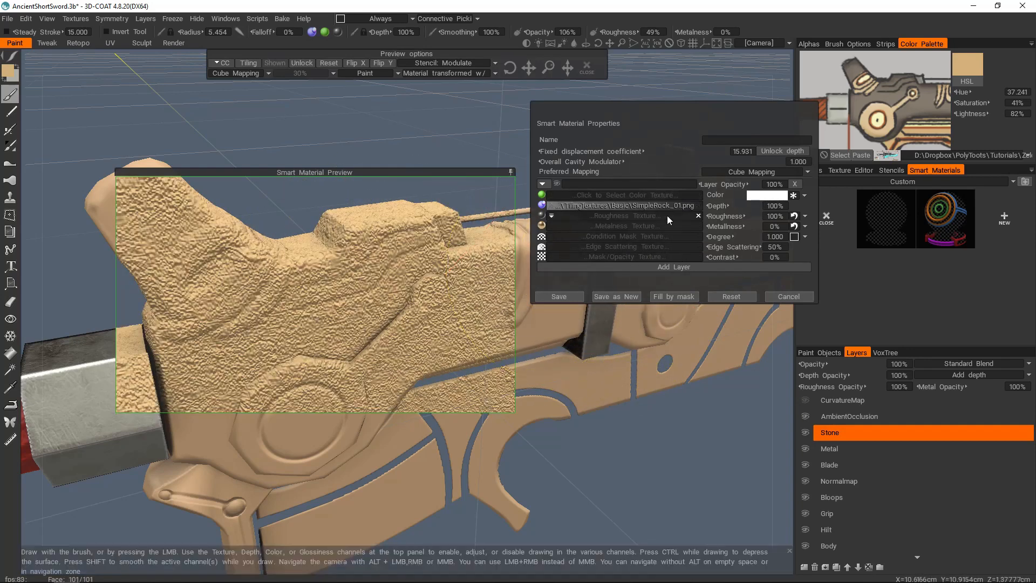
{"action": "left_click_drag", "start_coordinate": [737, 204], "coordinate": [691, 205]}
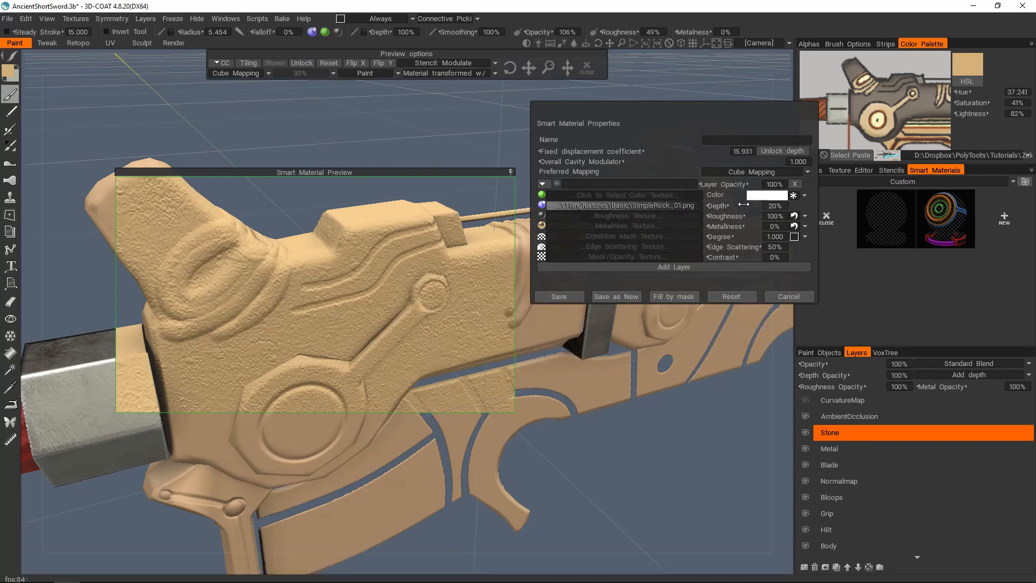
{"action": "left_click_drag", "start_coordinate": [731, 206], "coordinate": [737, 206]}
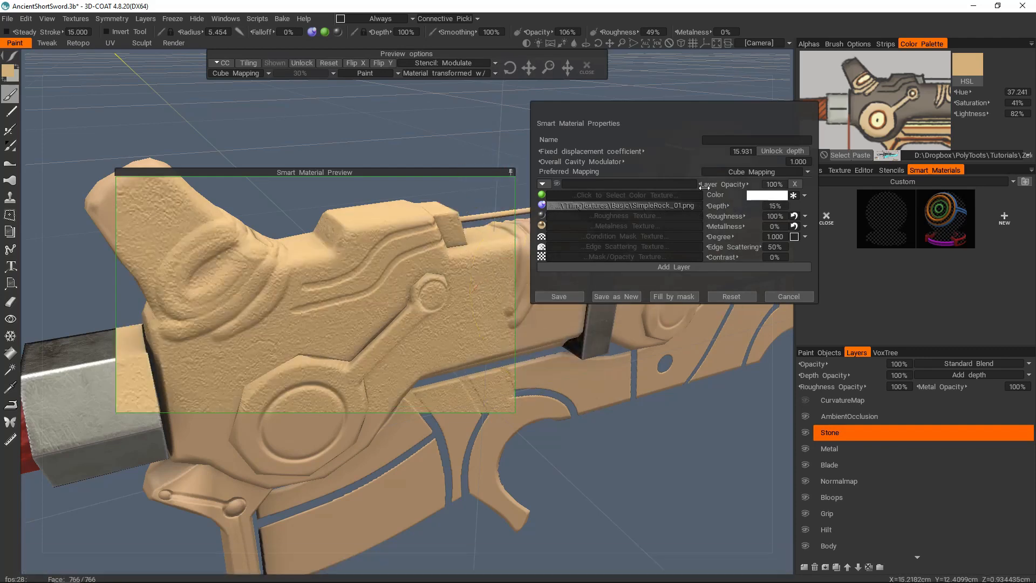
Load SimpleRock_01.png as the roughness texture, then set roughness to 68% and metalness to 10%
{"action": "left_click", "coordinate": [647, 216]}
{"action": "left_click", "coordinate": [313, 257]}
{"action": "double_click", "coordinate": [313, 258]}
{"action": "left_click_drag", "start_coordinate": [669, 291], "coordinate": [606, 281], "text": "alt"}
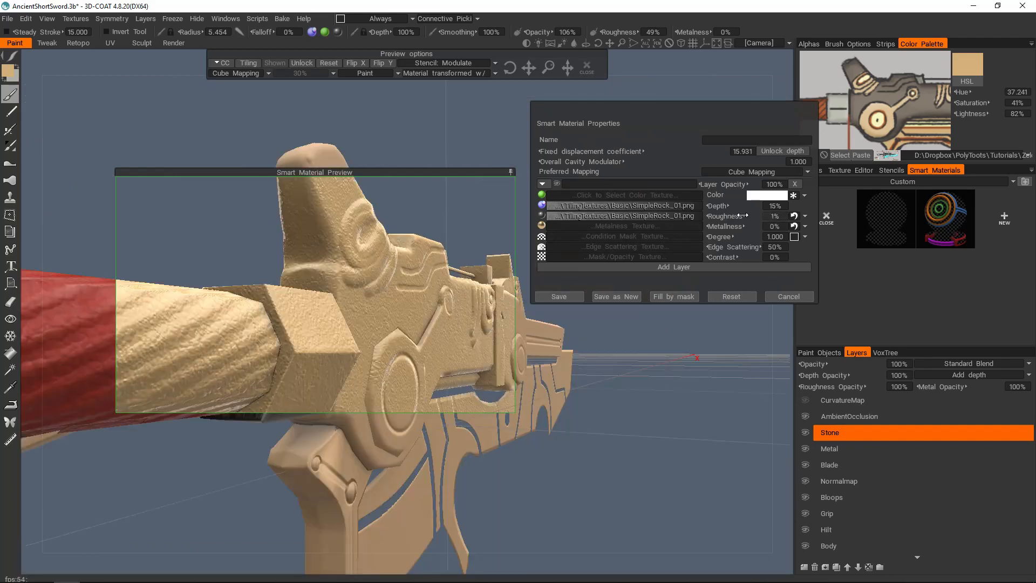
{"action": "left_click_drag", "start_coordinate": [781, 215], "coordinate": [795, 216]}
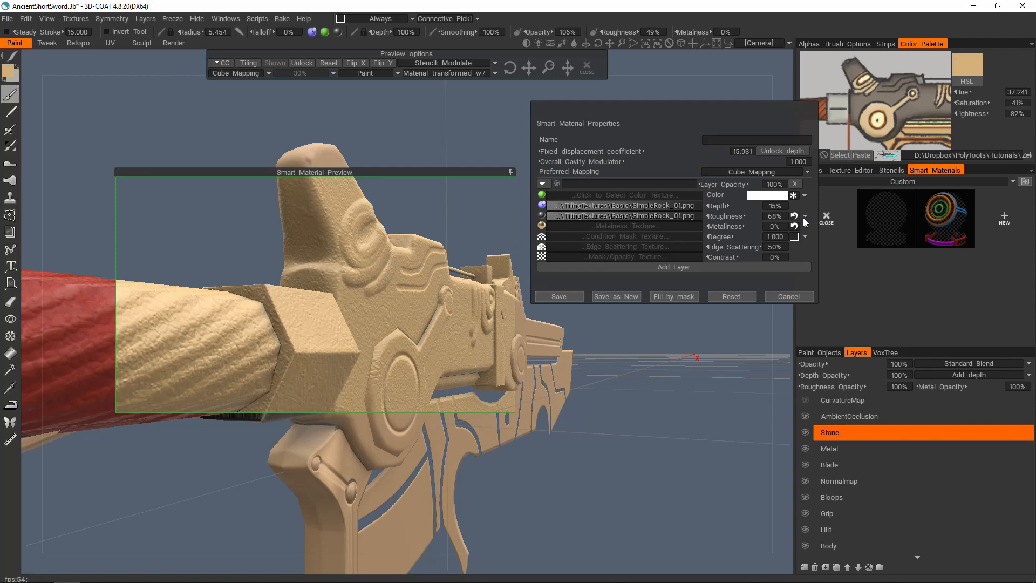
{"action": "left_click_drag", "start_coordinate": [802, 218], "coordinate": [800, 218]}
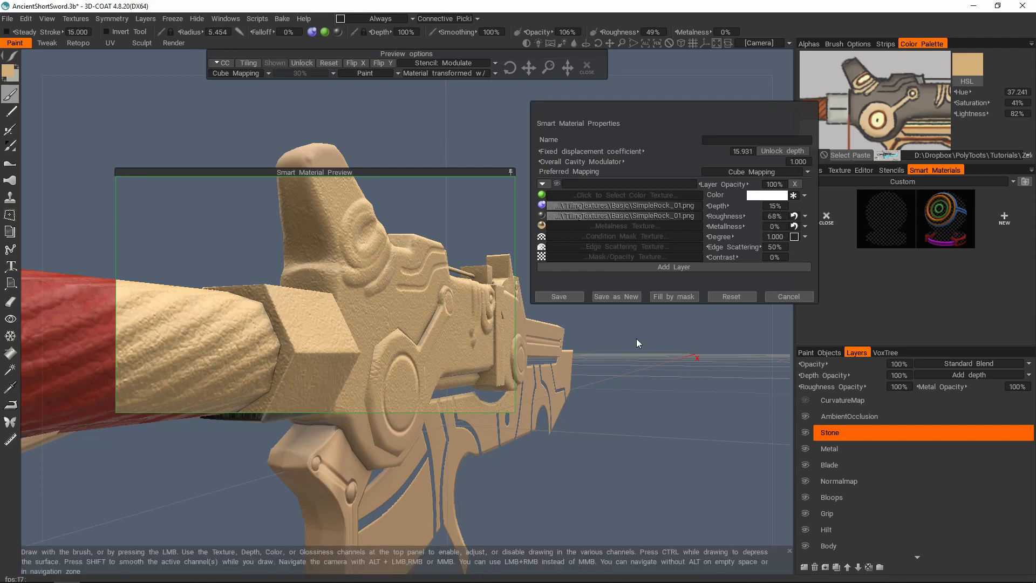
{"action": "middle_click_drag", "start_coordinate": [636, 337], "coordinate": [583, 334]}
{"action": "left_click_drag", "start_coordinate": [521, 391], "coordinate": [555, 347], "text": "alt"}
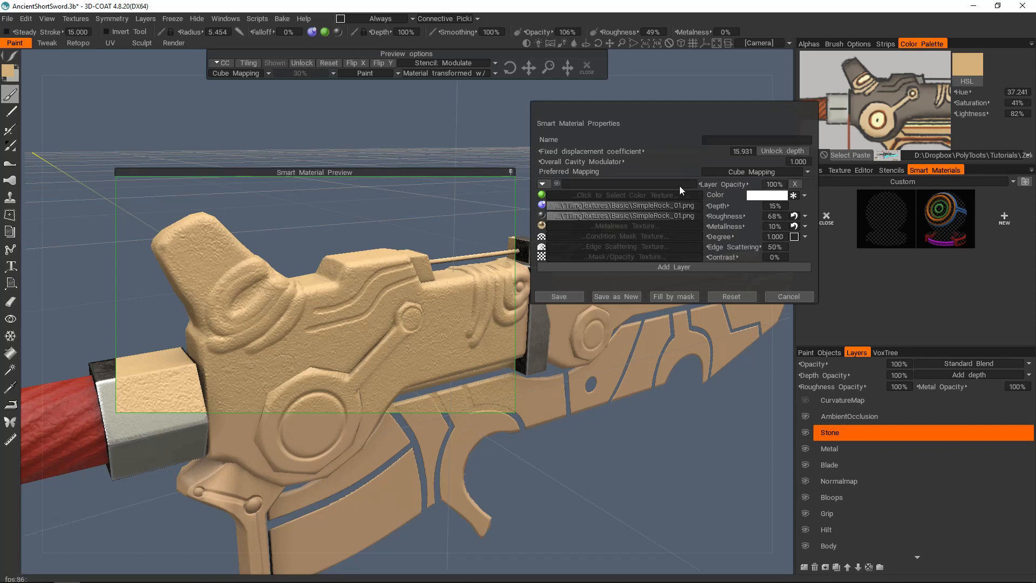
Assign SimpleRock_01.png to the material's empty colour texture slot again
{"action": "left_click", "coordinate": [625, 195]}
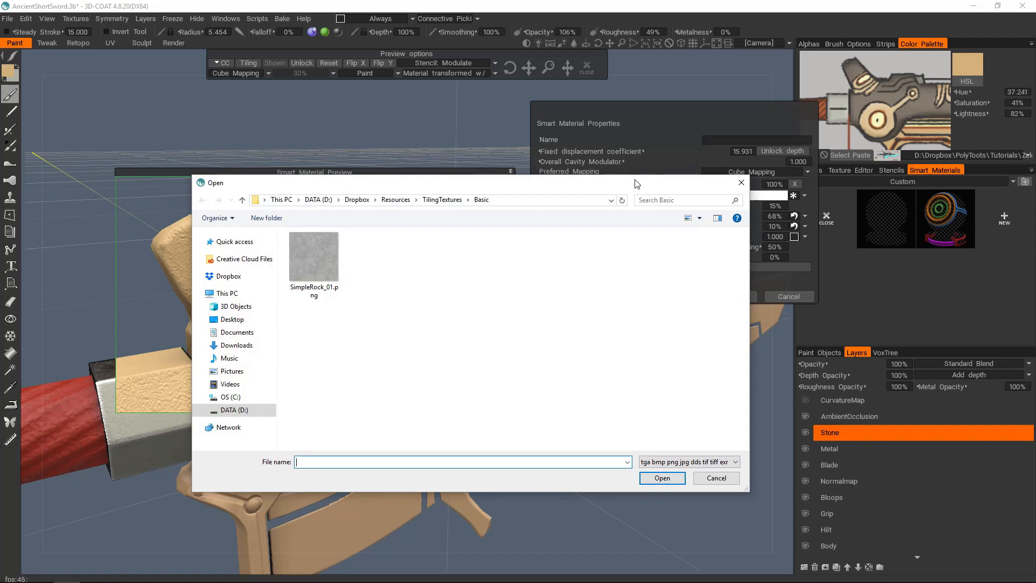
{"action": "left_click", "coordinate": [488, 178]}
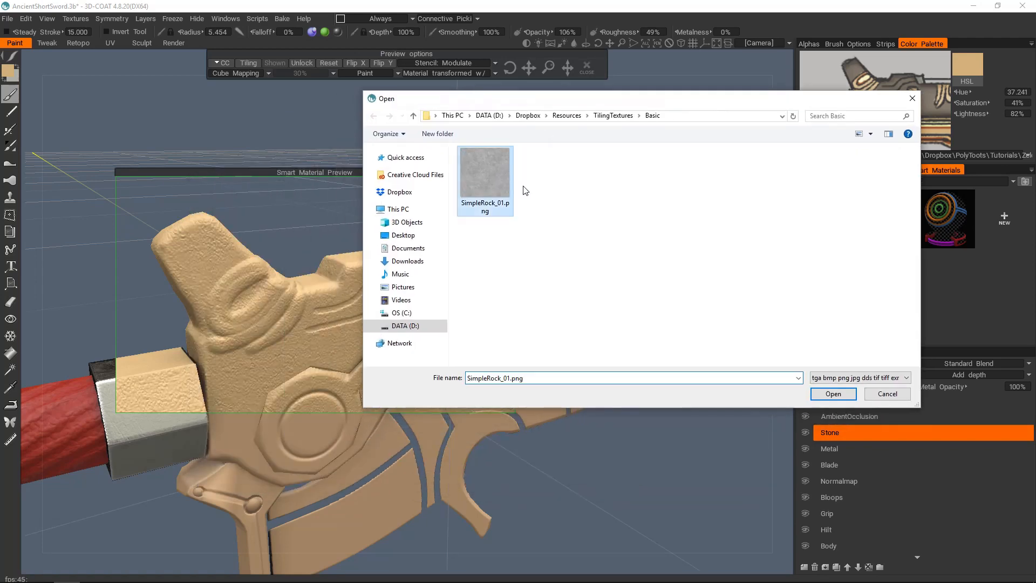
{"action": "left_click", "coordinate": [833, 394]}
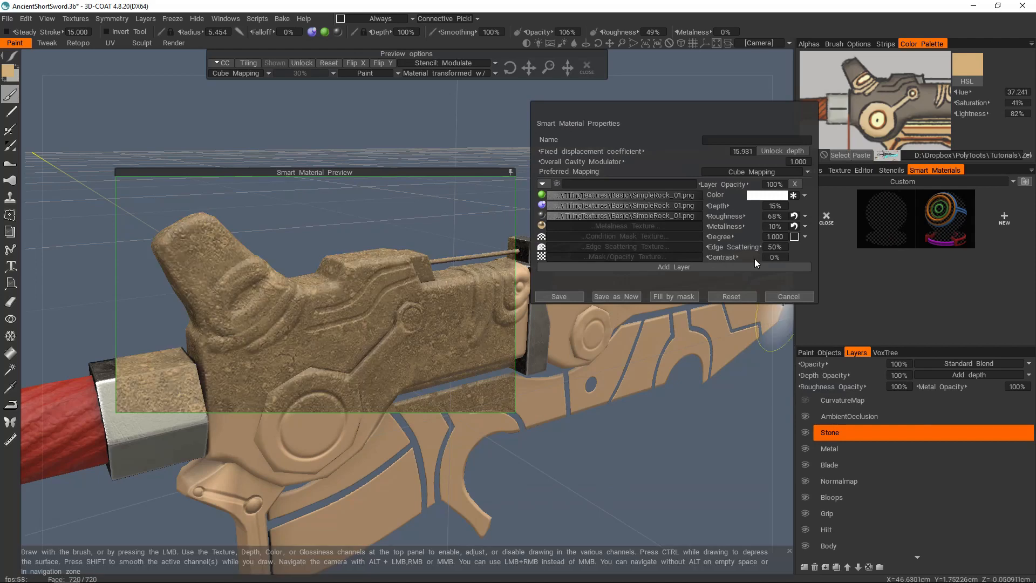
Brighten the colour texture by bending its overall curve upward with two control points, and accept the adjustment
{"action": "middle_click_drag", "start_coordinate": [576, 394], "coordinate": [527, 337], "text": "alt"}
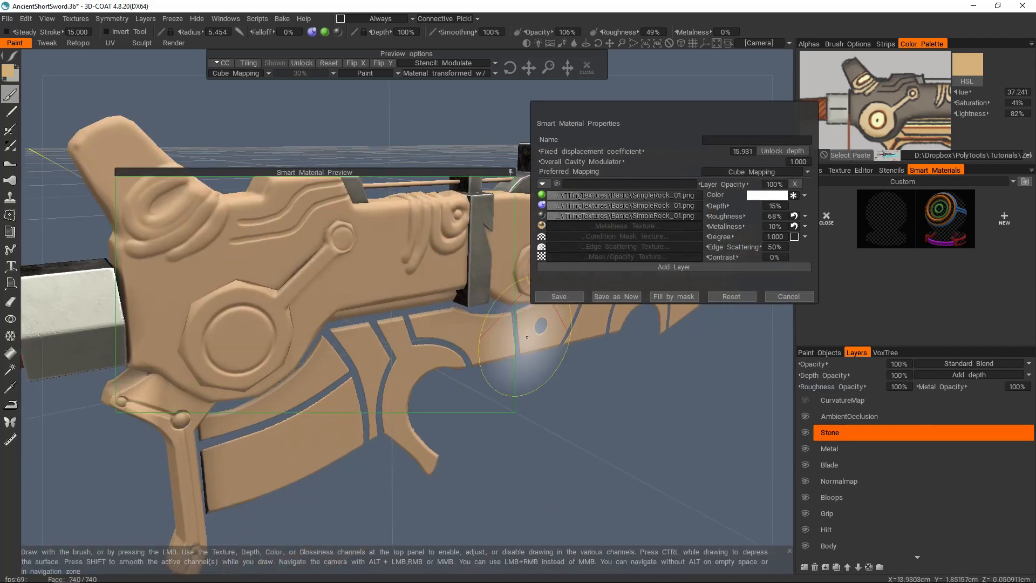
{"action": "middle_click_drag", "start_coordinate": [617, 337], "coordinate": [653, 357], "text": "alt"}
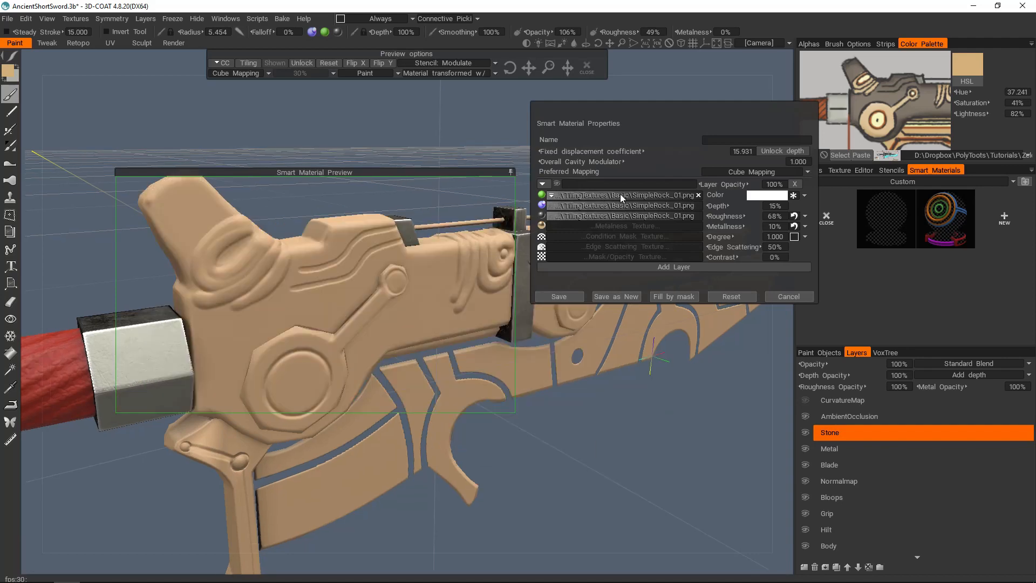
{"action": "left_click", "coordinate": [622, 196]}
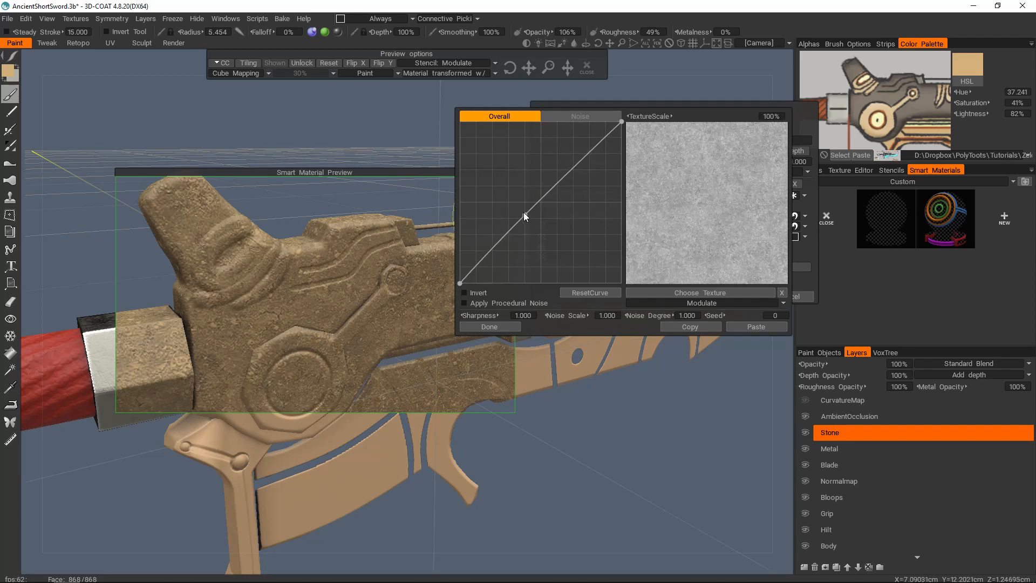
{"action": "left_click_drag", "start_coordinate": [524, 216], "coordinate": [507, 193]}
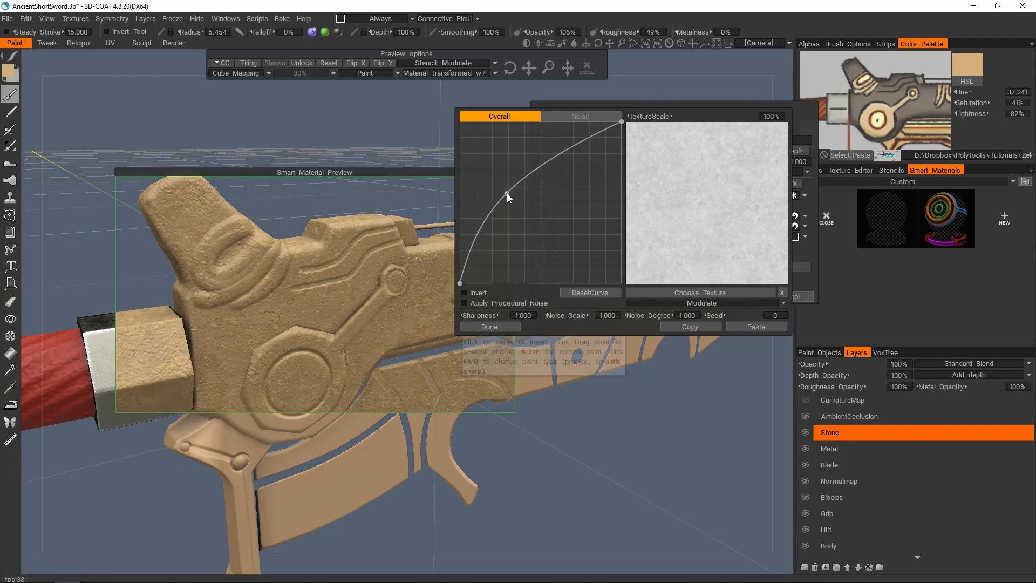
{"action": "mouse_move", "coordinate": [568, 150]}
{"action": "left_mouse_down"}
{"action": "mouse_move", "coordinate": [581, 163]}
{"action": "mouse_move", "coordinate": [553, 141]}
{"action": "mouse_move", "coordinate": [550, 150]}
{"action": "left_mouse_up"}
{"action": "left_click_drag", "start_coordinate": [507, 194], "coordinate": [523, 219]}
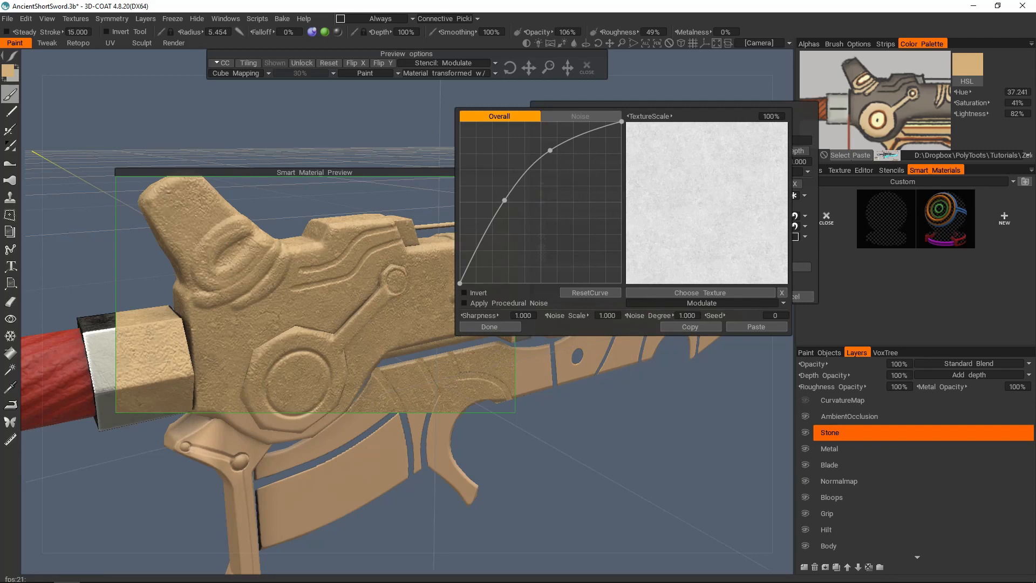
{"action": "left_click", "coordinate": [504, 326]}
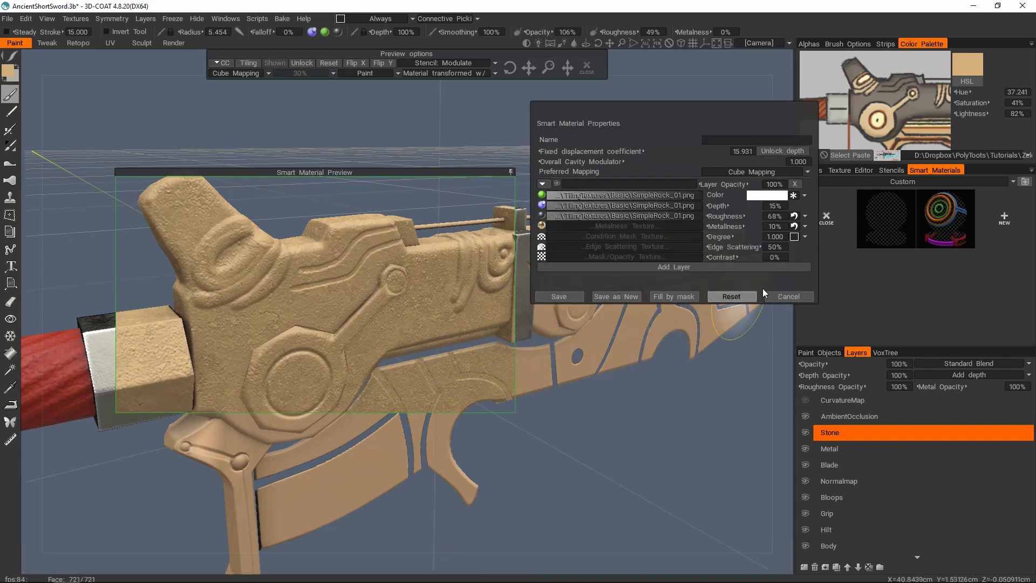
Name the smart material Simple Stone, save it, and move its collapsed preview clear of the sword
{"action": "left_click", "coordinate": [736, 140]}
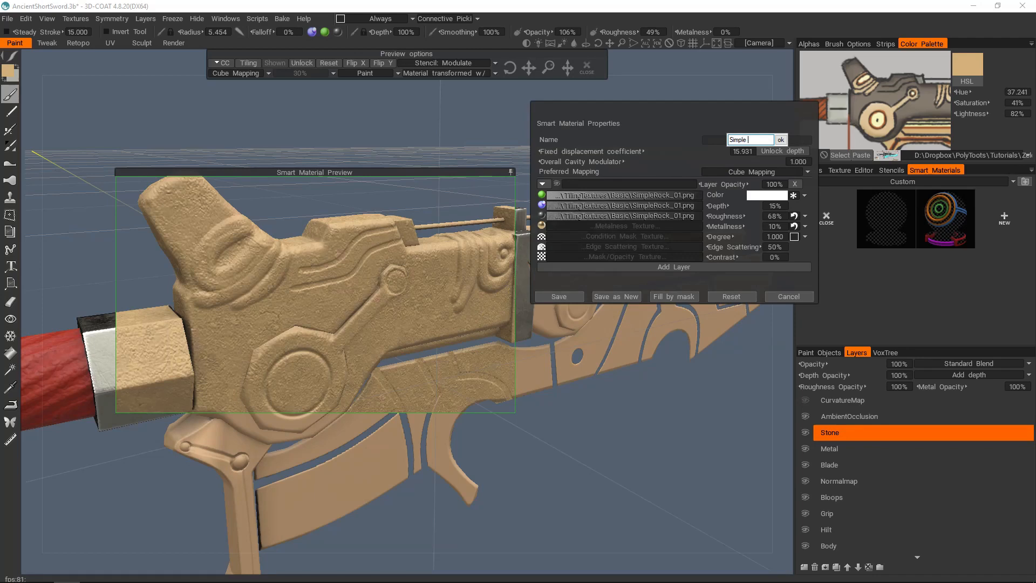
{"action": "left_click", "coordinate": [781, 139]}
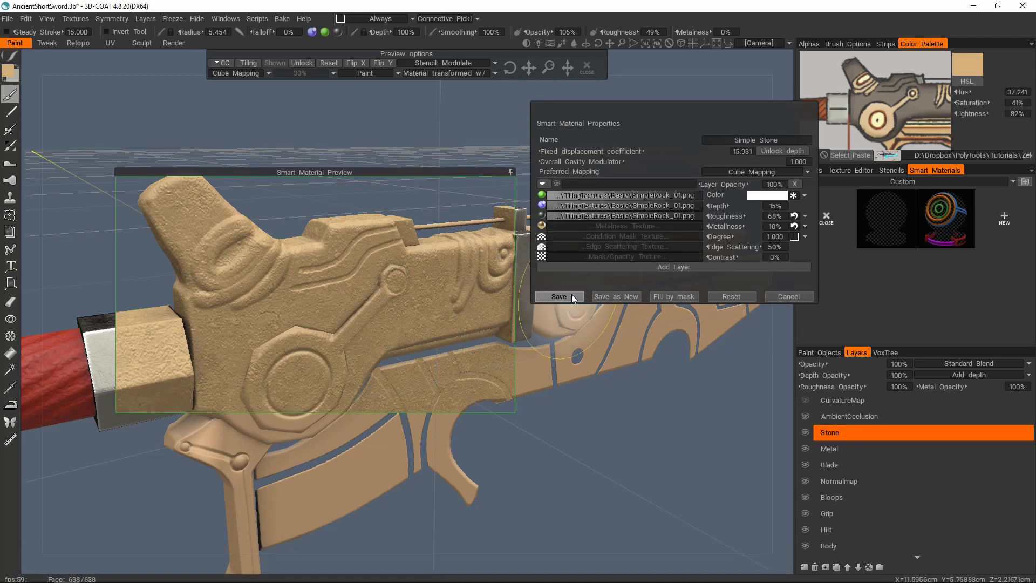
{"action": "left_click", "coordinate": [559, 296]}
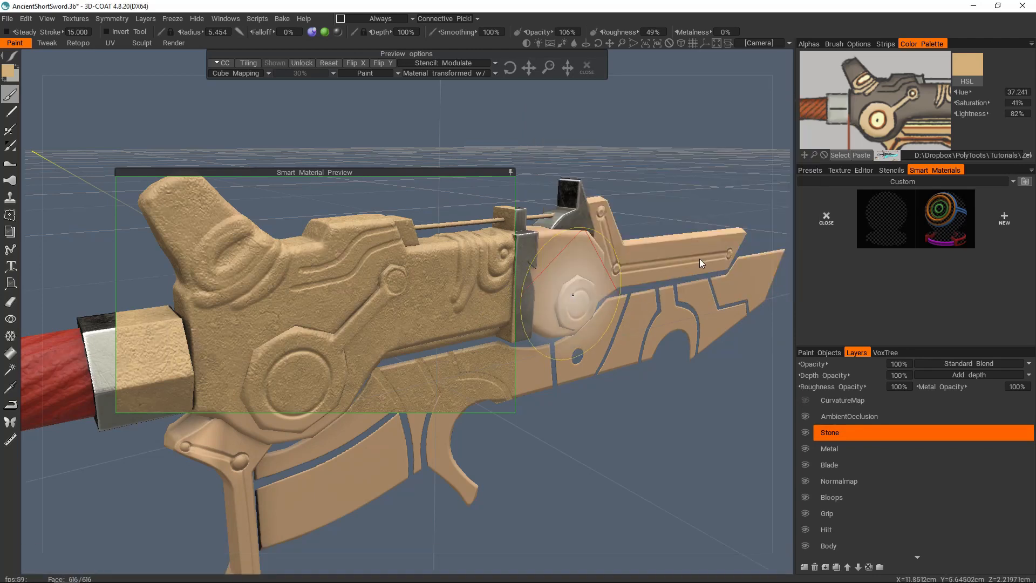
{"action": "left_click", "coordinate": [510, 171]}
{"action": "left_click_drag", "start_coordinate": [463, 171], "coordinate": [545, 114]}
Apply the Simple Stone material to the large round disc on the sword body and its connecting arm
{"action": "middle_click_drag", "start_coordinate": [387, 228], "coordinate": [458, 242], "text": "alt"}
{"action": "mouse_move", "coordinate": [458, 242]}
{"action": "left_mouse_down", "text": "alt"}
{"action": "mouse_move", "coordinate": [367, 270]}
{"action": "mouse_move", "coordinate": [378, 308]}
{"action": "mouse_move", "coordinate": [437, 305]}
{"action": "mouse_move", "coordinate": [354, 298]}
{"action": "mouse_move", "coordinate": [260, 229]}
{"action": "left_mouse_up", "text": "alt"}
{"action": "key", "text": "ctrl+z"}
{"action": "middle_click_drag", "start_coordinate": [371, 376], "coordinate": [351, 348], "text": "alt"}
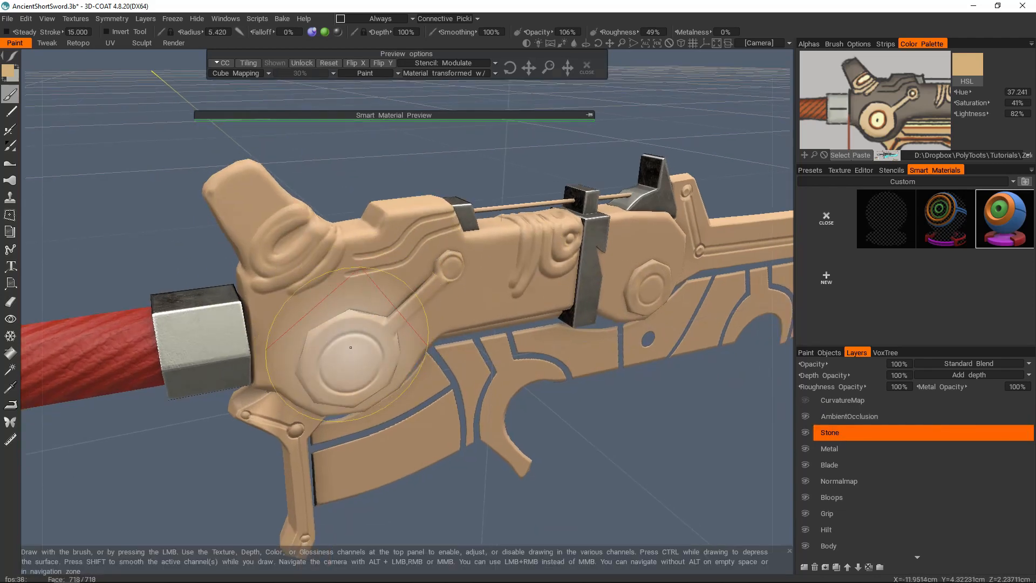
{"action": "left_click", "coordinate": [350, 347]}
{"action": "left_click_drag", "start_coordinate": [417, 297], "coordinate": [444, 275]}
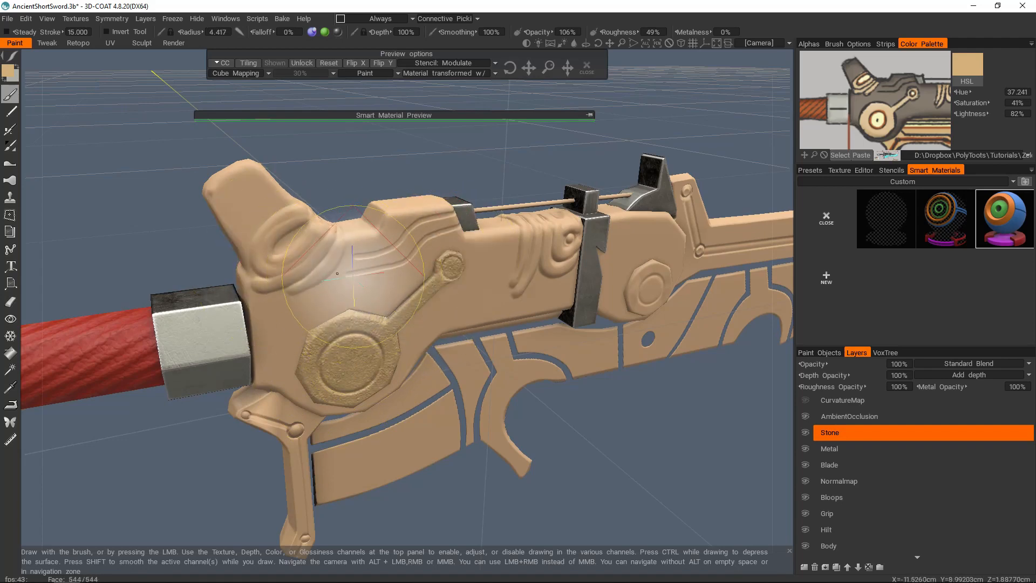
Paint the Simple Stone material onto the smaller octagonal disc near the blade end of the sword body
{"action": "middle_click_drag", "start_coordinate": [540, 250], "coordinate": [425, 269], "text": "alt"}
{"action": "left_click_drag", "start_coordinate": [433, 292], "coordinate": [398, 258], "text": "alt"}
{"action": "right_click_drag", "start_coordinate": [398, 258], "coordinate": [406, 234], "text": "alt"}
{"action": "left_click_drag", "start_coordinate": [592, 332], "coordinate": [578, 325]}
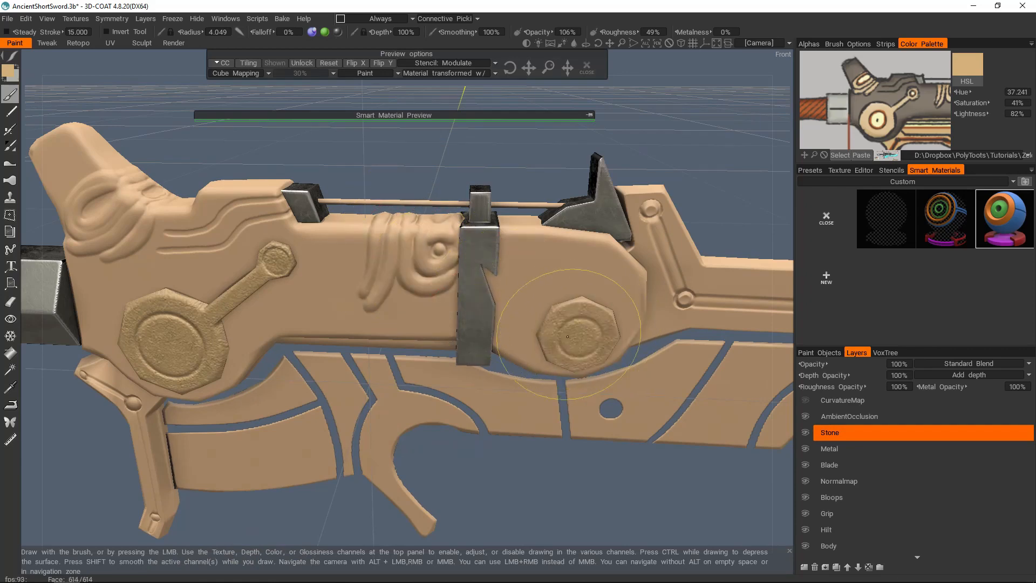
Paint the Simple Stone material along the full length of the angled bar above the blade, out to its tip
{"action": "middle_click_drag", "start_coordinate": [668, 277], "coordinate": [501, 308], "text": "alt"}
{"action": "right_click_drag", "start_coordinate": [554, 308], "coordinate": [567, 308]}
{"action": "mouse_move", "coordinate": [556, 308]}
{"action": "left_mouse_down"}
{"action": "mouse_move", "coordinate": [510, 293]}
{"action": "mouse_move", "coordinate": [481, 247]}
{"action": "mouse_move", "coordinate": [667, 312]}
{"action": "left_mouse_up"}
{"action": "middle_click_drag", "start_coordinate": [691, 314], "coordinate": [524, 300], "text": "alt"}
{"action": "mouse_move", "coordinate": [525, 300]}
{"action": "left_mouse_down"}
{"action": "mouse_move", "coordinate": [650, 308]}
{"action": "mouse_move", "coordinate": [404, 345]}
{"action": "mouse_move", "coordinate": [335, 342]}
{"action": "left_mouse_up"}
{"action": "middle_click_drag", "start_coordinate": [604, 324], "coordinate": [467, 329], "text": "alt"}
{"action": "left_click_drag", "start_coordinate": [593, 330], "coordinate": [429, 300], "text": "alt"}
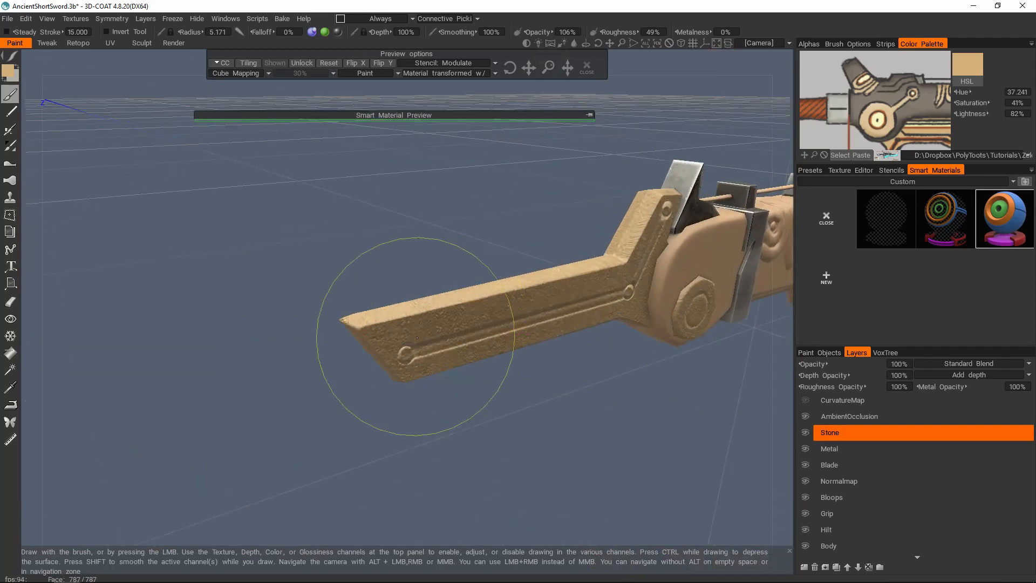
Paint the Simple Stone material onto the bracket hanging below the sword body near the grip
{"action": "left_click_drag", "start_coordinate": [412, 346], "coordinate": [701, 328], "text": "alt"}
{"action": "middle_click_drag", "start_coordinate": [422, 311], "coordinate": [657, 285], "text": "alt"}
{"action": "left_click_drag", "start_coordinate": [659, 281], "coordinate": [723, 291], "text": "alt"}
{"action": "right_click_drag", "start_coordinate": [367, 302], "coordinate": [445, 314], "text": "alt"}
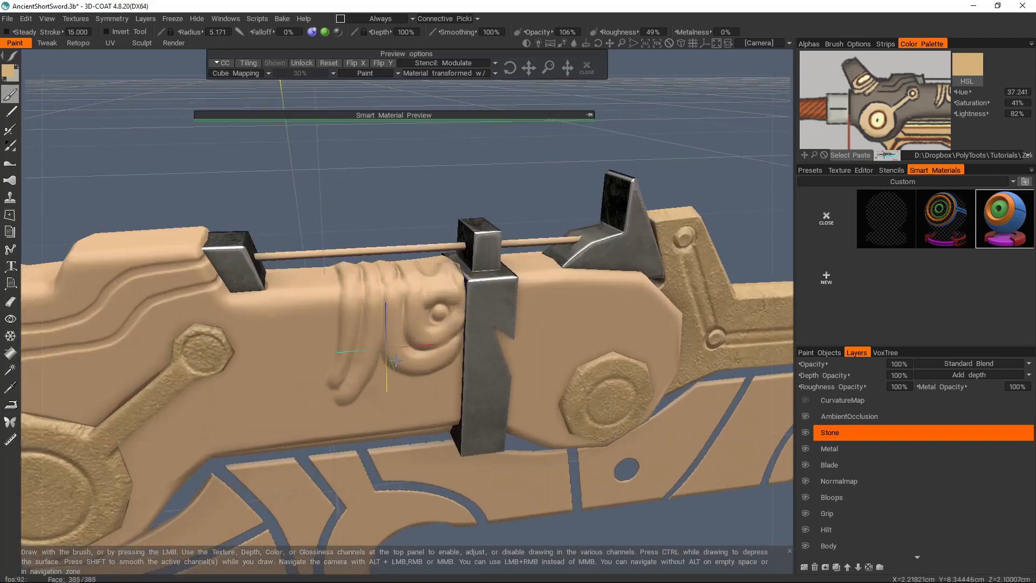
{"action": "middle_click_drag", "start_coordinate": [347, 389], "coordinate": [469, 293], "text": "alt"}
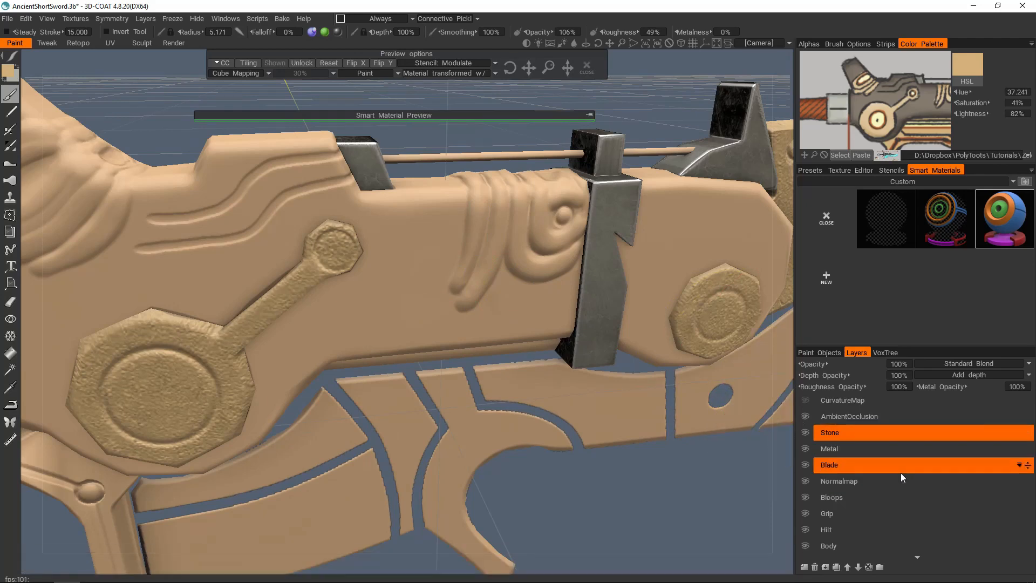
{"action": "right_click_drag", "start_coordinate": [609, 383], "coordinate": [468, 317], "text": "alt"}
{"action": "left_click_drag", "start_coordinate": [468, 317], "coordinate": [452, 289], "text": "alt"}
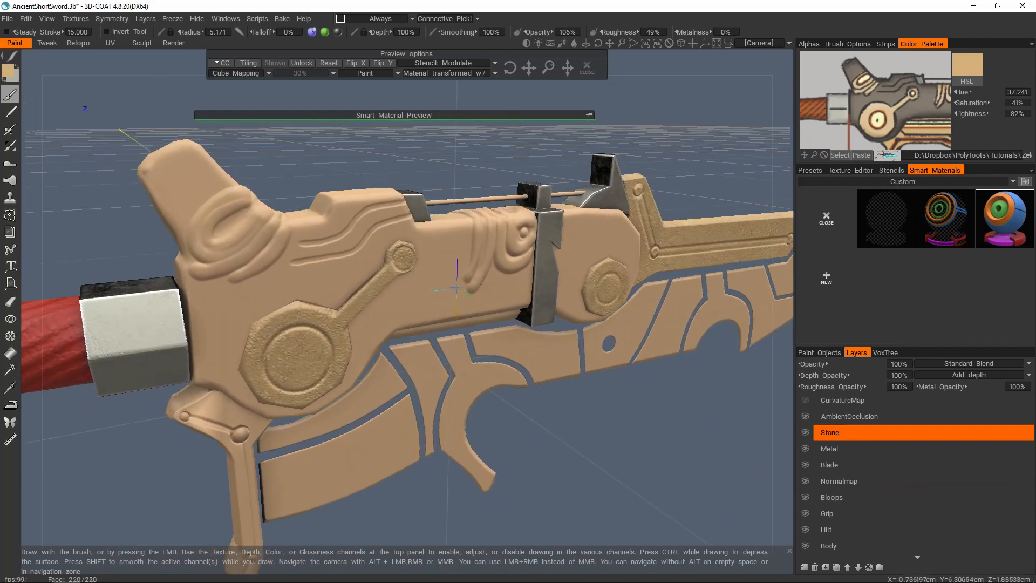
{"action": "middle_click_drag", "start_coordinate": [456, 287], "coordinate": [551, 178], "text": "alt"}
{"action": "left_click_drag", "start_coordinate": [389, 248], "coordinate": [407, 381]}
Reduce the Stone layer's depth opacity to 67% and check the whole sword
{"action": "mouse_move", "coordinate": [329, 379]}
{"action": "left_mouse_down", "text": "alt"}
{"action": "mouse_move", "coordinate": [378, 338]}
{"action": "mouse_move", "coordinate": [446, 323]}
{"action": "mouse_move", "coordinate": [434, 313]}
{"action": "mouse_move", "coordinate": [475, 321]}
{"action": "mouse_move", "coordinate": [434, 317]}
{"action": "left_mouse_up", "text": "alt"}
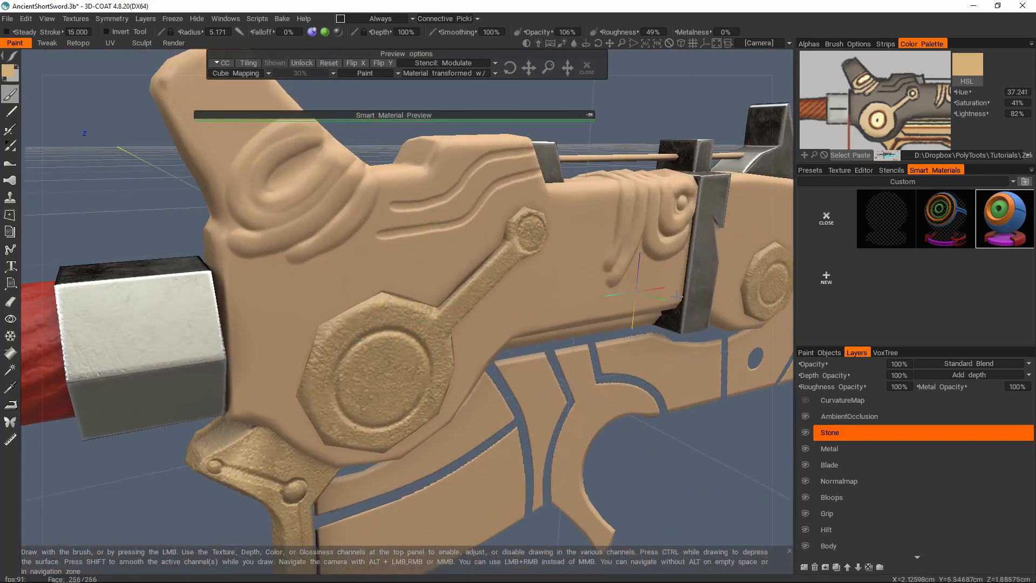
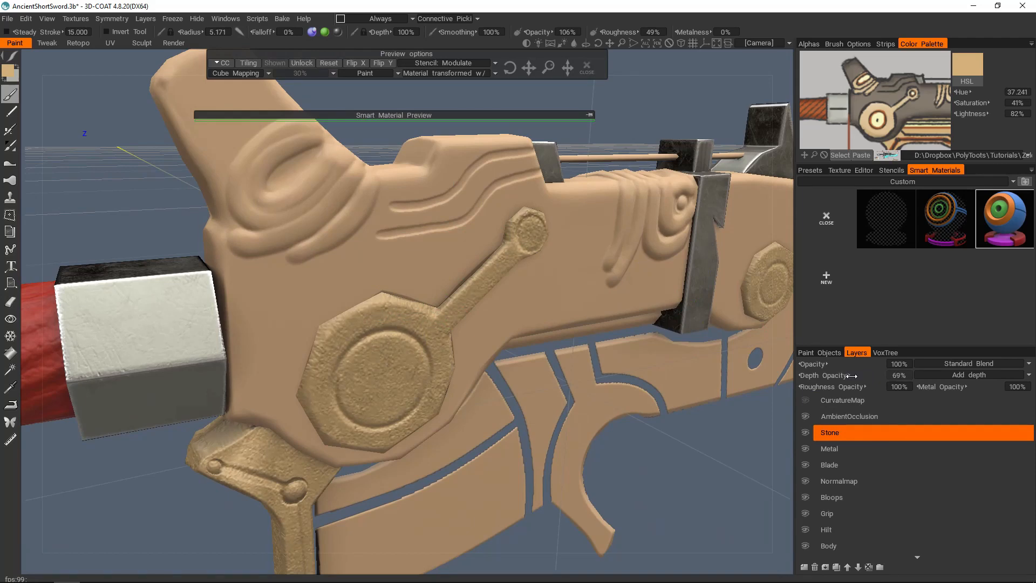
{"action": "left_click_drag", "start_coordinate": [747, 372], "coordinate": [493, 339], "text": "alt"}
{"action": "scroll", "coordinate": [493, 329], "scroll_direction": "down", "scroll_amount": 5}
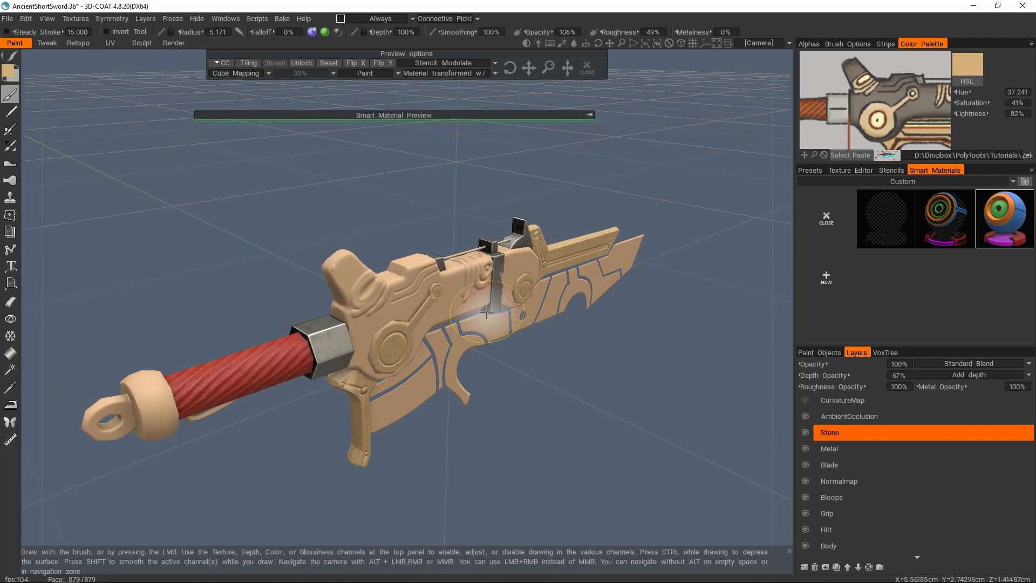
Reduce the brush radius to about 0.78 and paint stone material along a curved band of the hilt's upper ornament
{"action": "scroll", "coordinate": [458, 307], "scroll_direction": "up", "scroll_amount": 4}
{"action": "left_click_drag", "start_coordinate": [458, 308], "coordinate": [407, 283], "text": "alt"}
{"action": "middle_click_drag", "start_coordinate": [407, 283], "coordinate": [475, 302], "text": "alt"}
{"action": "scroll", "coordinate": [475, 302], "scroll_direction": "up", "scroll_amount": 3}
{"action": "left_click_drag", "start_coordinate": [475, 302], "coordinate": [459, 274], "text": "alt"}
{"action": "right_click_drag", "start_coordinate": [480, 311], "coordinate": [458, 303]}
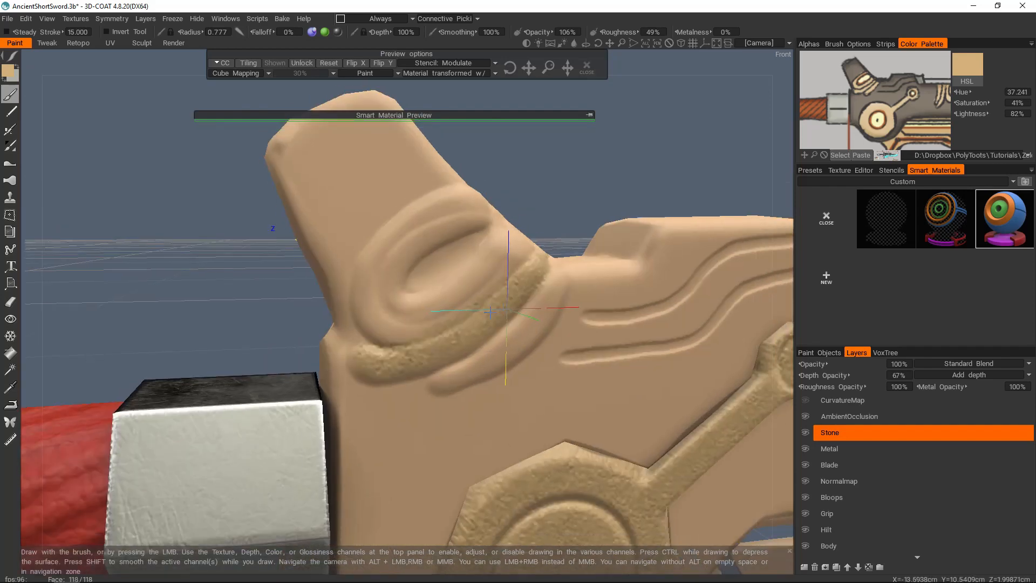
Unfold the Smart Material Preview over the body, scale the stone texture down to a finer grain, and collapse the preview
{"action": "mouse_move", "coordinate": [485, 307]}
{"action": "left_mouse_down", "text": "alt"}
{"action": "mouse_move", "coordinate": [442, 280]}
{"action": "mouse_move", "coordinate": [451, 306]}
{"action": "mouse_move", "coordinate": [464, 306]}
{"action": "left_mouse_up", "text": "alt"}
{"action": "scroll", "coordinate": [443, 279], "scroll_direction": "up", "scroll_amount": 3}
{"action": "scroll", "coordinate": [455, 302], "scroll_direction": "down", "scroll_amount": 3}
{"action": "middle_click_drag", "start_coordinate": [464, 305], "coordinate": [476, 369], "text": "alt"}
{"action": "left_click", "coordinate": [590, 116]}
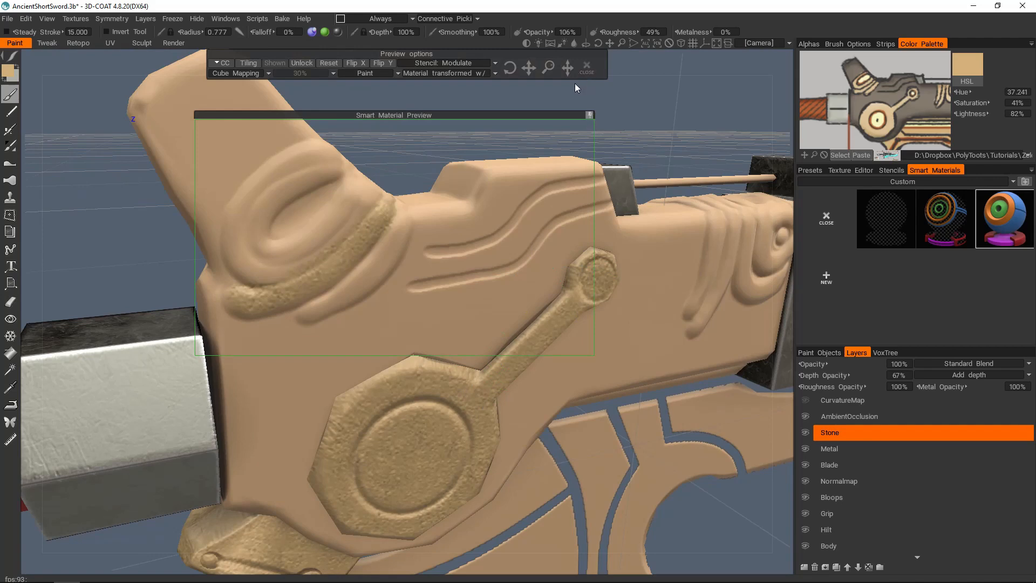
{"action": "left_click_drag", "start_coordinate": [566, 114], "coordinate": [584, 132]}
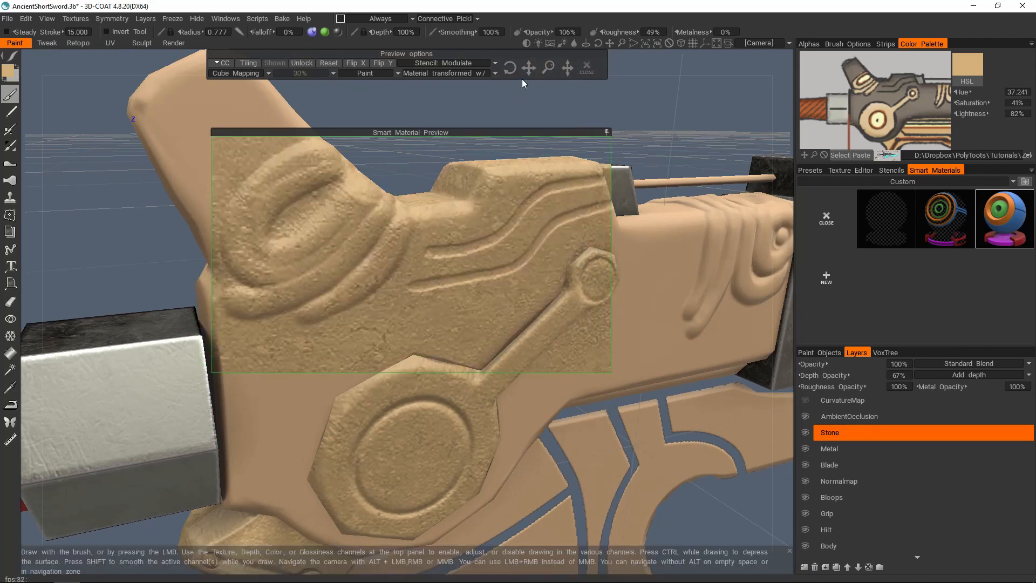
{"action": "mouse_move", "coordinate": [552, 69]}
{"action": "left_mouse_down"}
{"action": "mouse_move", "coordinate": [528, 68]}
{"action": "mouse_move", "coordinate": [663, 66]}
{"action": "left_mouse_up"}
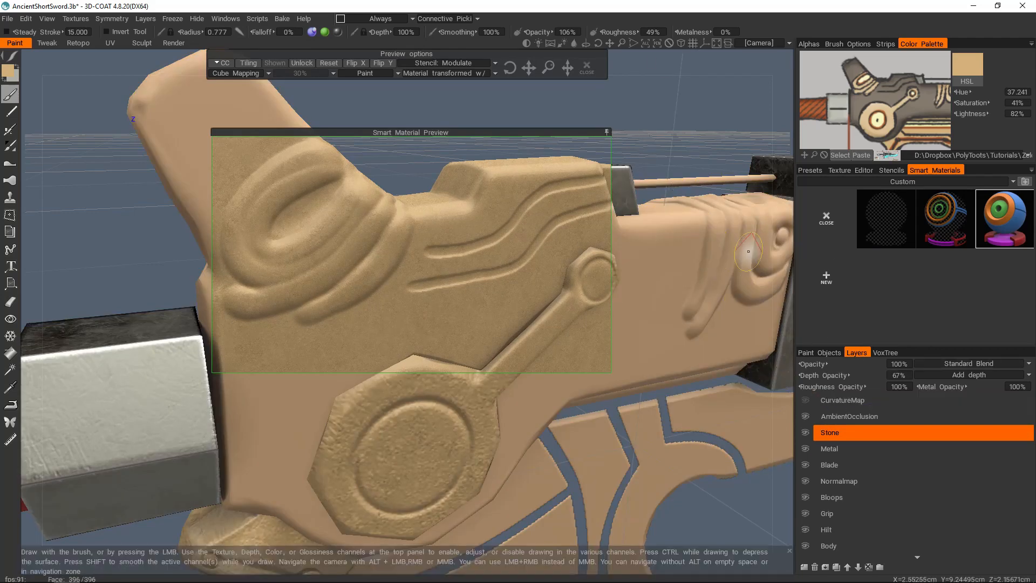
{"action": "left_click", "coordinate": [606, 131]}
Repaint the large octagonal medallion and its diagonal arm with the finer stone texture, using a brush radius of about 4.165
{"action": "middle_click_drag", "start_coordinate": [423, 449], "coordinate": [403, 359], "text": "alt"}
{"action": "scroll", "coordinate": [403, 358], "scroll_direction": "up", "scroll_amount": 4}
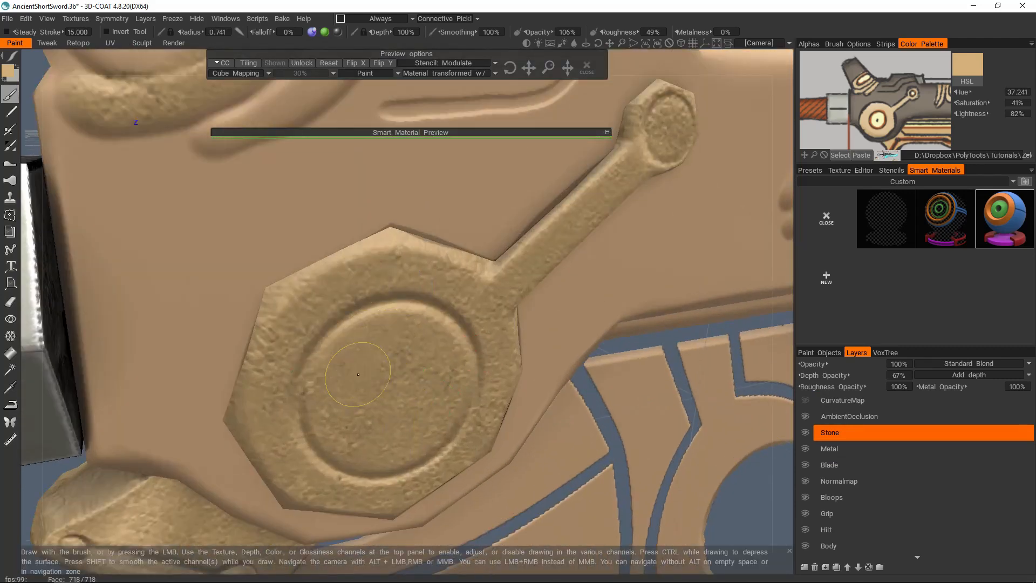
{"action": "left_click_drag", "start_coordinate": [357, 397], "coordinate": [398, 348], "text": "alt"}
{"action": "scroll", "coordinate": [405, 399], "scroll_direction": "up", "scroll_amount": 4}
{"action": "scroll", "coordinate": [412, 372], "scroll_direction": "down", "scroll_amount": 4}
{"action": "scroll", "coordinate": [383, 341], "scroll_direction": "down", "scroll_amount": 4}
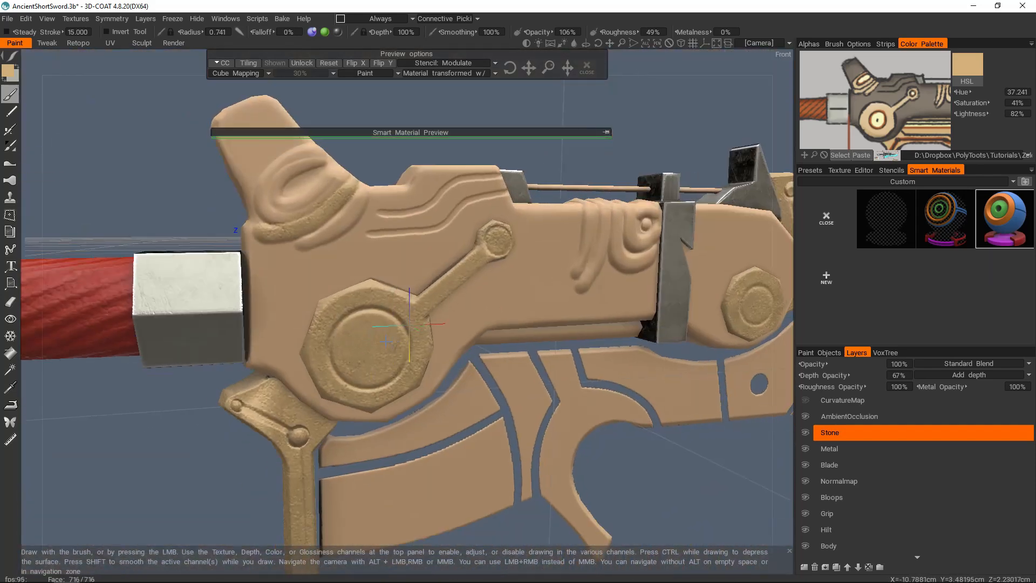
{"action": "right_click_drag", "start_coordinate": [376, 338], "coordinate": [372, 342]}
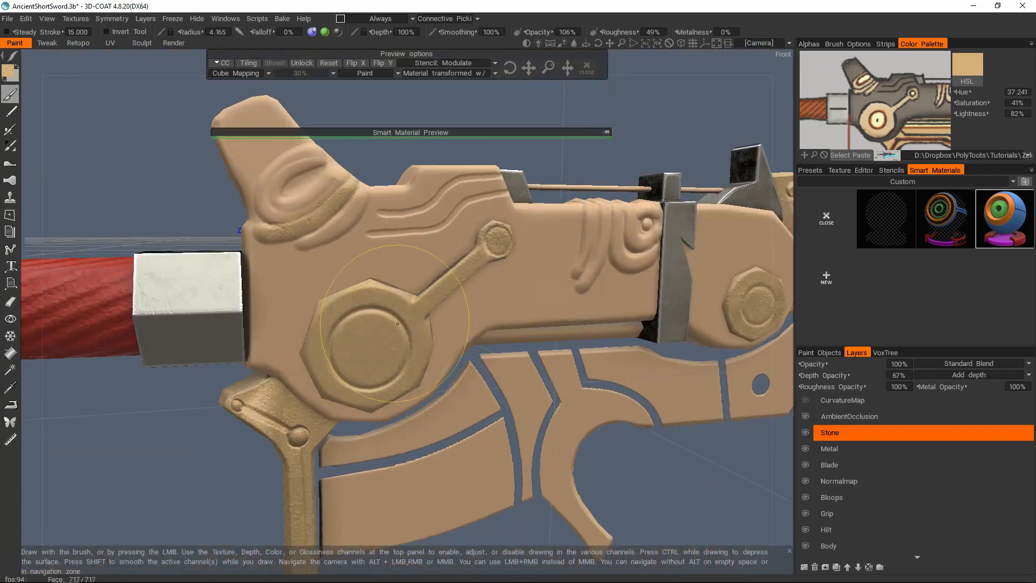
Cover the medallion, arm and lower lever on the sword's opposite side with the finer stone material
{"action": "middle_click_drag", "start_coordinate": [520, 249], "coordinate": [404, 259], "text": "alt"}
{"action": "scroll", "coordinate": [405, 259], "scroll_direction": "down", "scroll_amount": 4}
{"action": "left_click_drag", "start_coordinate": [404, 259], "coordinate": [698, 439], "text": "alt"}
{"action": "scroll", "coordinate": [401, 293], "scroll_direction": "up", "scroll_amount": 4}
{"action": "middle_click_drag", "start_coordinate": [597, 161], "coordinate": [539, 335], "text": "alt"}
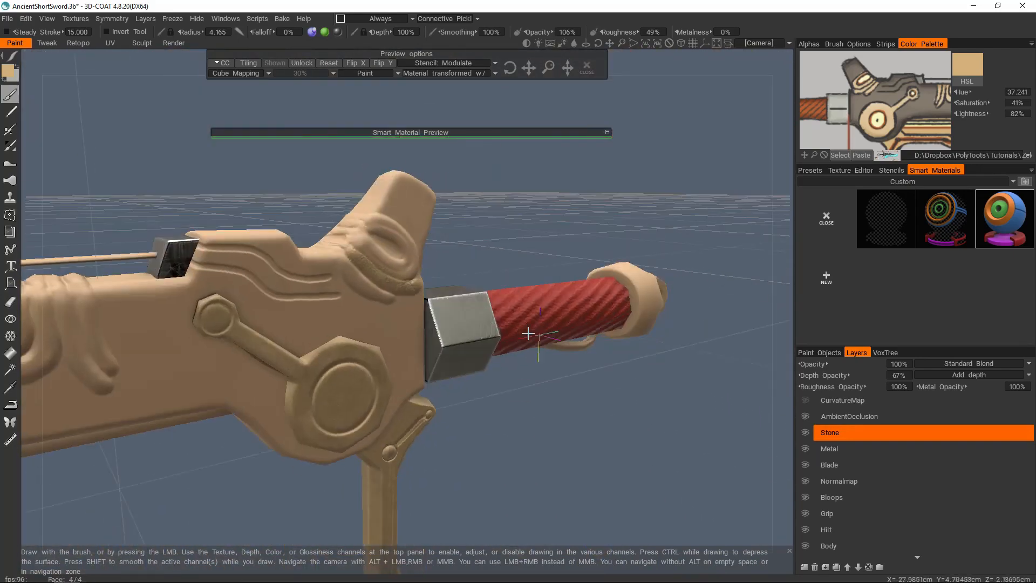
Set the brush radius to about 0.429 and paint stone material along the lower curved band of the upper hilt ornament
{"action": "left_click_drag", "start_coordinate": [539, 335], "coordinate": [409, 330], "text": "alt"}
{"action": "scroll", "coordinate": [426, 324], "scroll_direction": "up", "scroll_amount": 3}
{"action": "right_click_drag", "start_coordinate": [483, 353], "coordinate": [478, 353]}
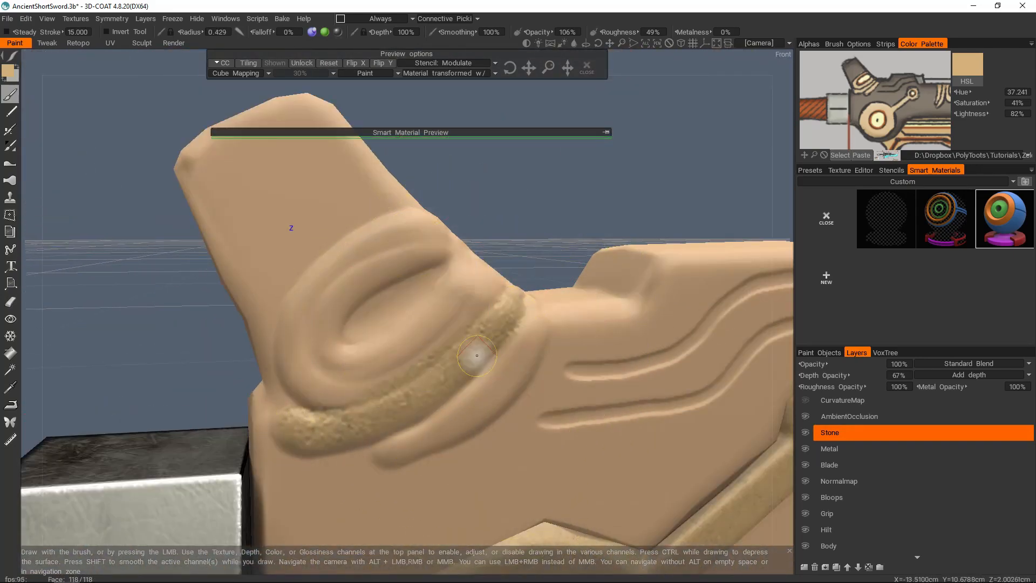
{"action": "middle_click_drag", "start_coordinate": [478, 354], "coordinate": [442, 323], "text": "alt"}
{"action": "left_click_drag", "start_coordinate": [442, 323], "coordinate": [427, 327], "text": "alt"}
{"action": "key", "text": "space"}
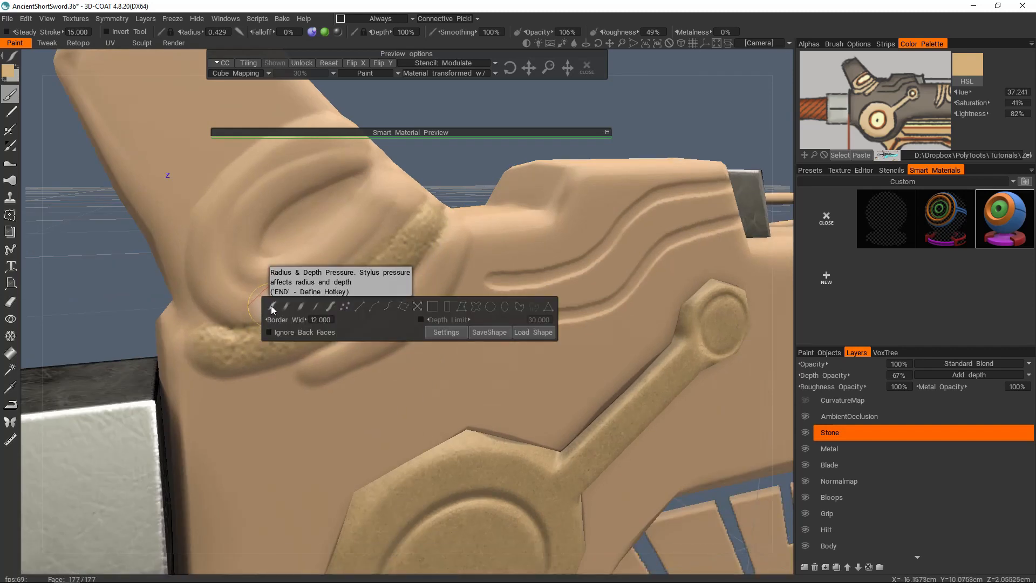
{"action": "middle_click_drag", "start_coordinate": [322, 374], "coordinate": [349, 315], "text": "alt"}
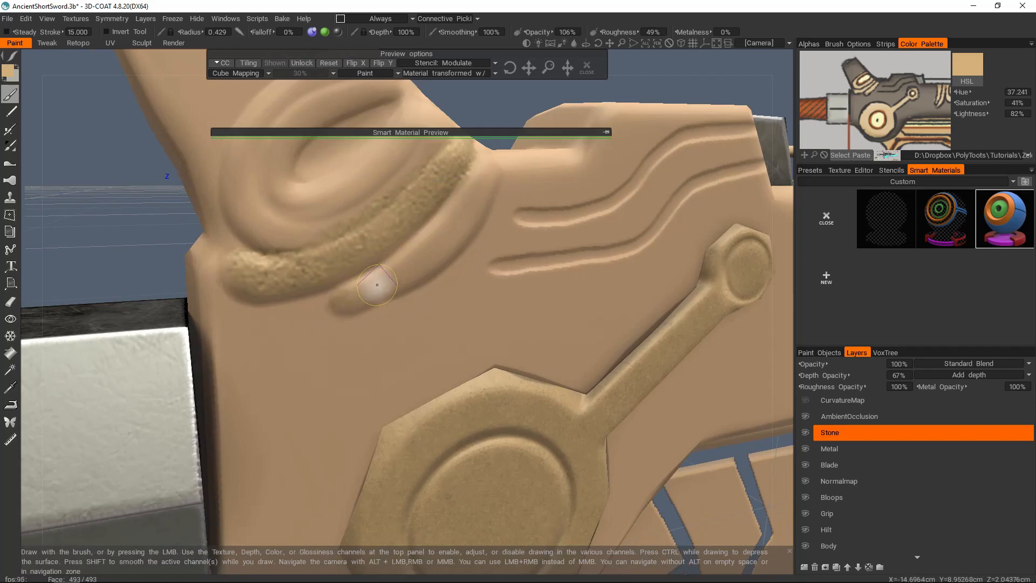
{"action": "mouse_move", "coordinate": [360, 298]}
{"action": "left_mouse_down", "text": "alt"}
{"action": "mouse_move", "coordinate": [464, 308]}
{"action": "mouse_move", "coordinate": [323, 287]}
{"action": "mouse_move", "coordinate": [331, 231]}
{"action": "mouse_move", "coordinate": [392, 354]}
{"action": "mouse_move", "coordinate": [342, 375]}
{"action": "mouse_move", "coordinate": [301, 351]}
{"action": "mouse_move", "coordinate": [357, 361]}
{"action": "left_mouse_up", "text": "alt"}
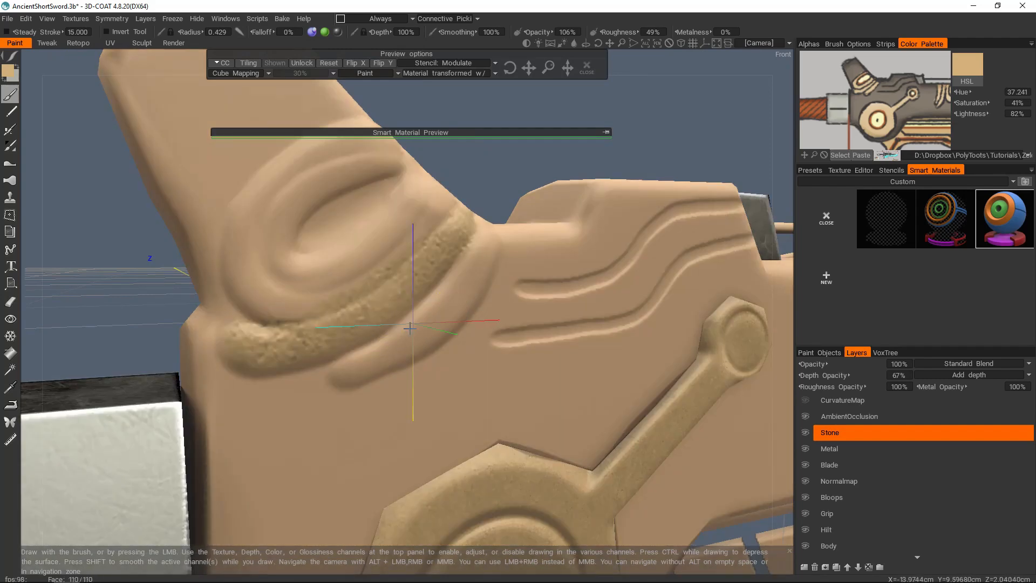
{"action": "left_click_drag", "start_coordinate": [413, 322], "coordinate": [408, 307], "text": "alt"}
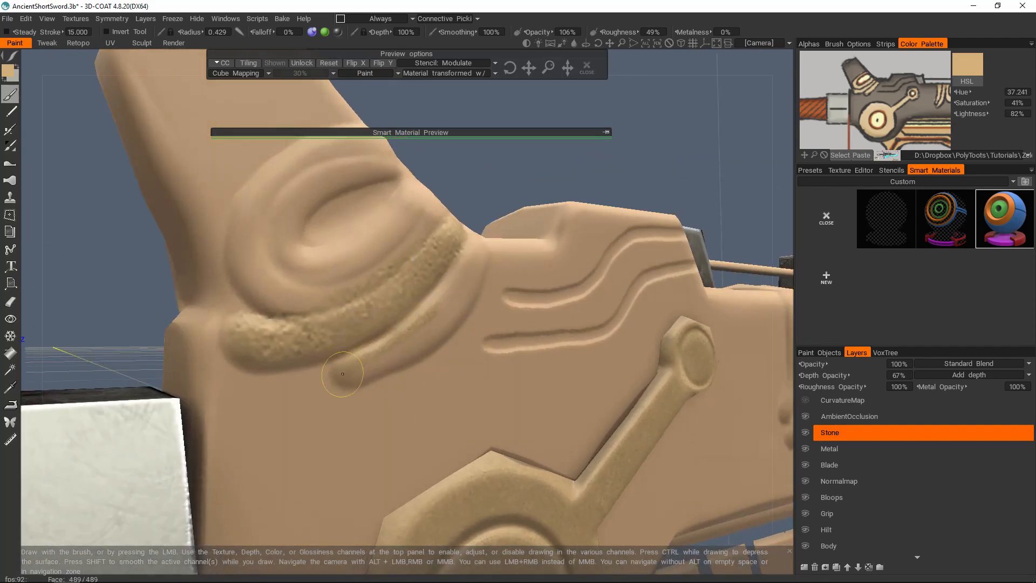
Set Steady Stroke to 40 and paint stone material over the draped carvings beside the metal clamp, including the top surface
{"action": "mouse_move", "coordinate": [430, 340]}
{"action": "left_mouse_down", "text": "alt"}
{"action": "mouse_move", "coordinate": [402, 324]}
{"action": "mouse_move", "coordinate": [469, 273]}
{"action": "mouse_move", "coordinate": [383, 270]}
{"action": "mouse_move", "coordinate": [306, 297]}
{"action": "mouse_move", "coordinate": [404, 215]}
{"action": "mouse_move", "coordinate": [432, 280]}
{"action": "mouse_move", "coordinate": [451, 254]}
{"action": "mouse_move", "coordinate": [396, 326]}
{"action": "mouse_move", "coordinate": [429, 297]}
{"action": "mouse_move", "coordinate": [442, 410]}
{"action": "left_mouse_up", "text": "alt"}
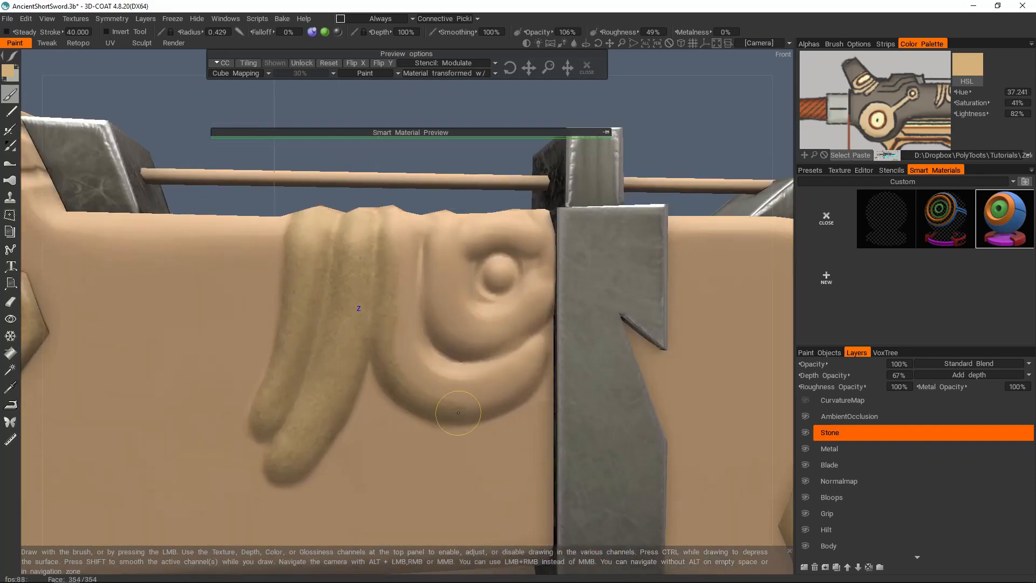
{"action": "left_click_drag", "start_coordinate": [446, 322], "coordinate": [492, 342], "text": "alt"}
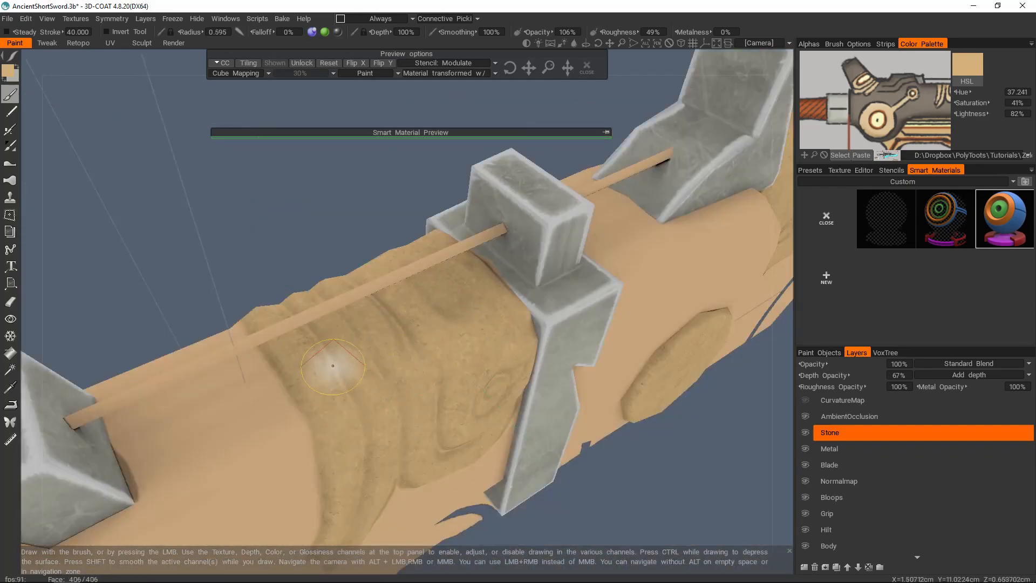
{"action": "right_click_drag", "start_coordinate": [333, 365], "coordinate": [428, 235], "text": "alt"}
{"action": "left_click_drag", "start_coordinate": [428, 236], "coordinate": [501, 270], "text": "alt"}
{"action": "middle_click_drag", "start_coordinate": [302, 335], "coordinate": [485, 302], "text": "alt"}
{"action": "left_click_drag", "start_coordinate": [266, 345], "coordinate": [470, 282], "text": "alt"}
{"action": "right_click_drag", "start_coordinate": [469, 282], "coordinate": [420, 302], "text": "alt"}
Enlarge the brush radius to about 4.004 and paint the pommel and the remaining hilt carvings with stone material
{"action": "middle_click_drag", "start_coordinate": [647, 291], "coordinate": [465, 315], "text": "alt"}
{"action": "left_click_drag", "start_coordinate": [465, 314], "coordinate": [486, 353], "text": "alt"}
{"action": "right_click_drag", "start_coordinate": [486, 299], "coordinate": [488, 277], "text": "alt"}
{"action": "middle_click_drag", "start_coordinate": [488, 277], "coordinate": [484, 330], "text": "alt"}
{"action": "right_click_drag", "start_coordinate": [484, 329], "coordinate": [502, 359], "text": "alt"}
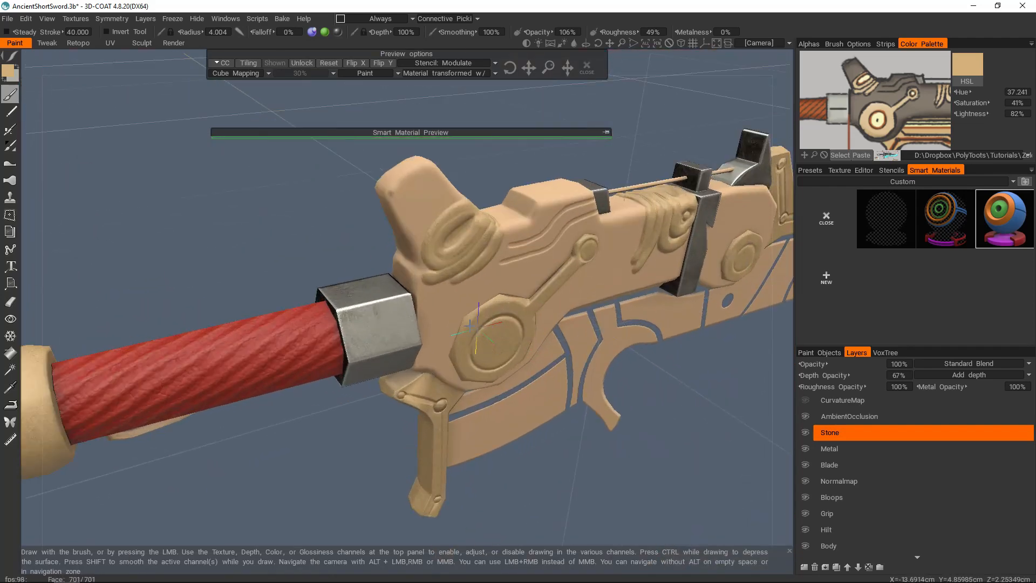
{"action": "left_click_drag", "start_coordinate": [502, 359], "coordinate": [510, 319], "text": "alt"}
Activate the Metal layer and choose the multicoloured-icon smart material from the metals category for the loop under the grip
{"action": "left_click", "coordinate": [854, 448]}
{"action": "middle_click_drag", "start_coordinate": [274, 367], "coordinate": [410, 312], "text": "alt"}
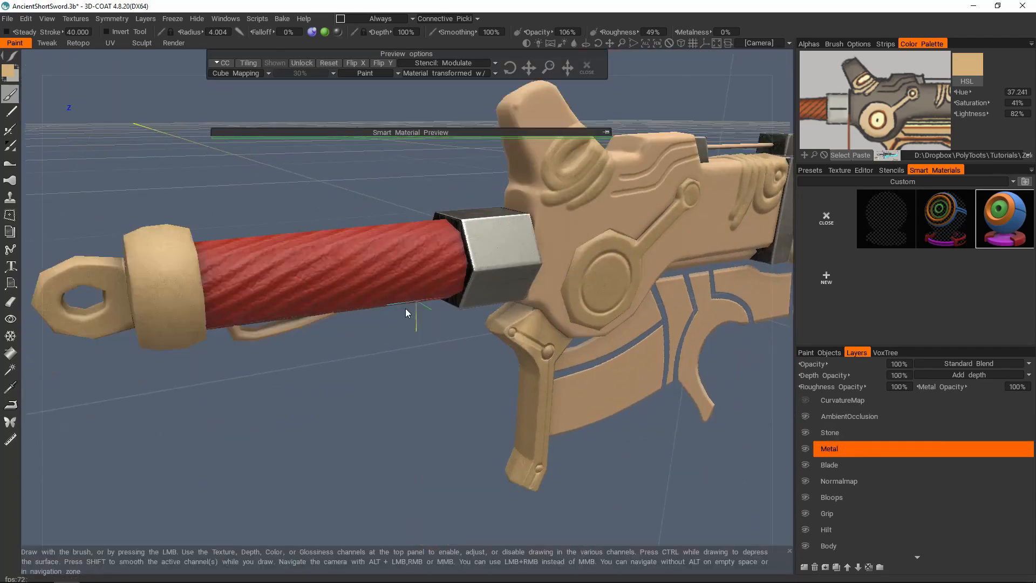
{"action": "left_click_drag", "start_coordinate": [327, 345], "coordinate": [299, 296], "text": "alt"}
{"action": "right_click_drag", "start_coordinate": [298, 296], "coordinate": [306, 322], "text": "alt"}
{"action": "middle_click_drag", "start_coordinate": [221, 318], "coordinate": [339, 309], "text": "alt"}
{"action": "right_click_drag", "start_coordinate": [338, 309], "coordinate": [324, 285], "text": "alt"}
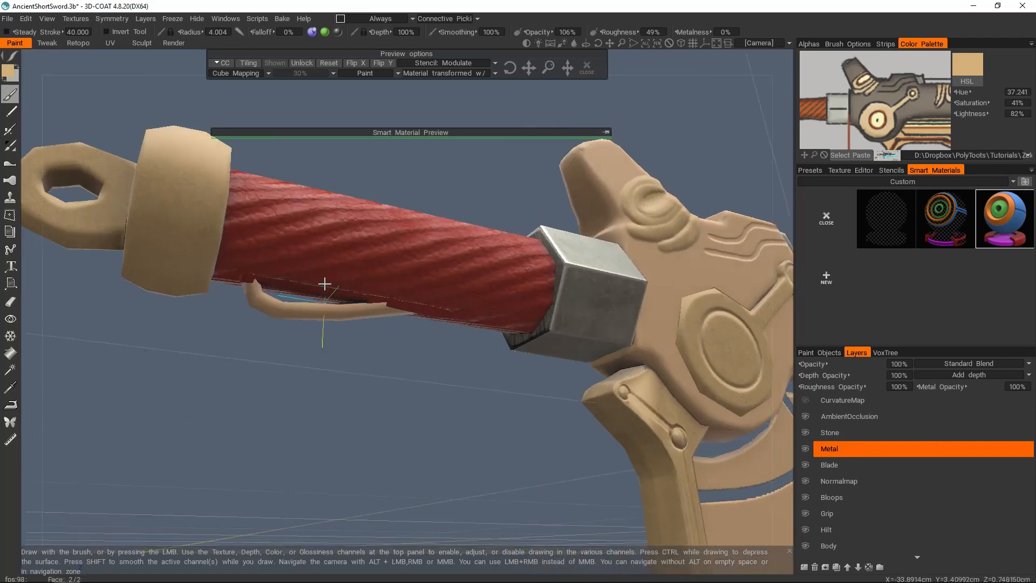
{"action": "left_click_drag", "start_coordinate": [324, 284], "coordinate": [409, 299], "text": "alt"}
{"action": "left_click", "coordinate": [929, 180]}
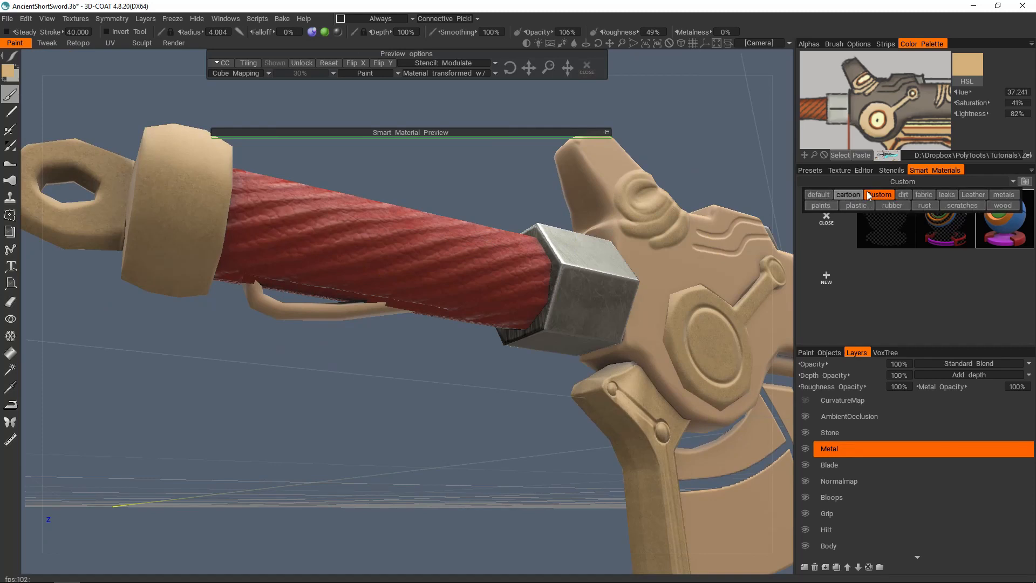
{"action": "left_click", "coordinate": [1003, 195]}
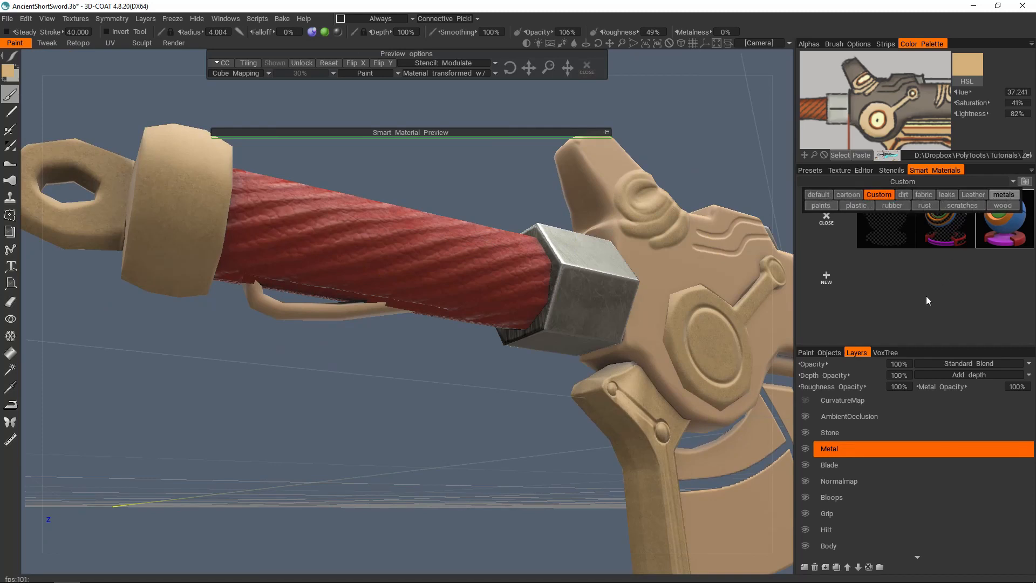
{"action": "mouse_move", "coordinate": [827, 251]}
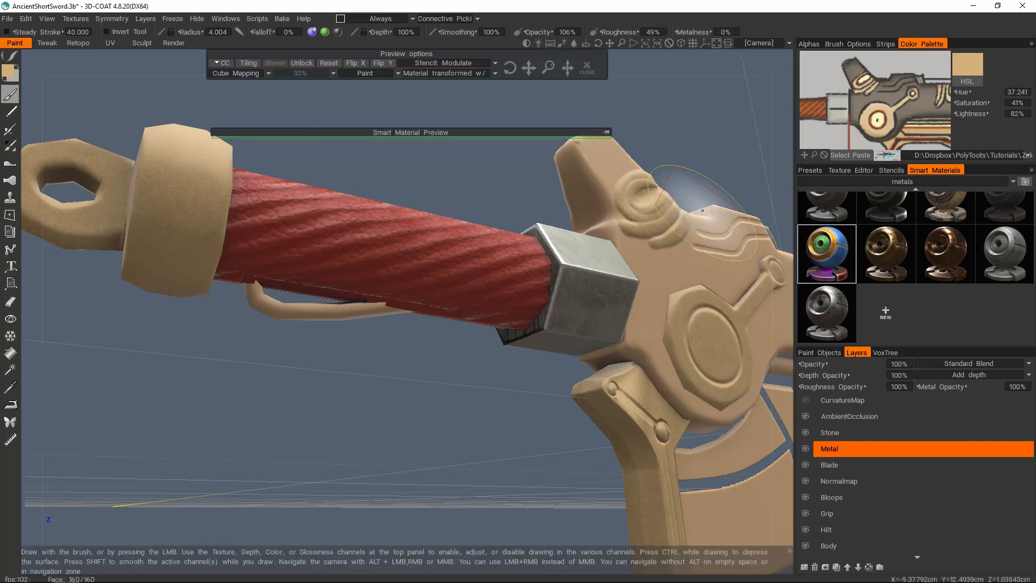
Preview the metal material over the handle and sample the light grey swatch from the reference palette, then fold the preview away
{"action": "left_click", "coordinate": [607, 133]}
{"action": "left_click_drag", "start_coordinate": [487, 135], "coordinate": [449, 149]}
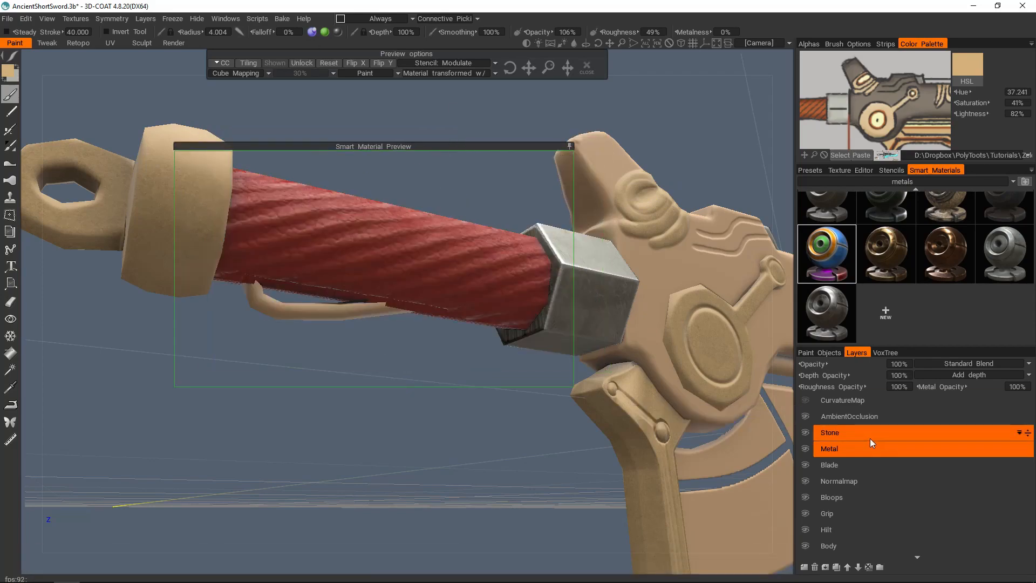
{"action": "middle_click_drag", "start_coordinate": [777, 128], "coordinate": [707, 121]}
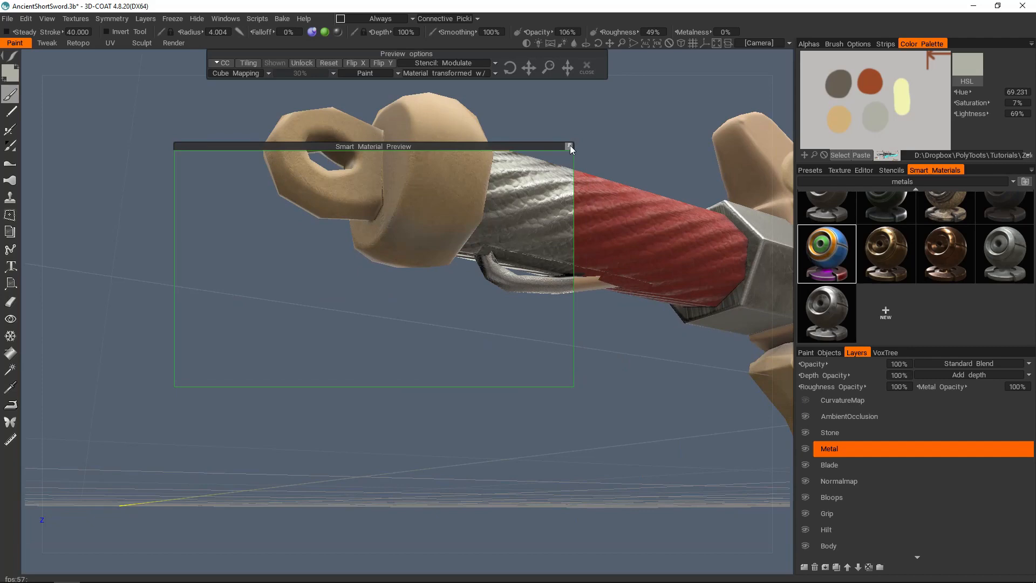
{"action": "left_click", "coordinate": [569, 146]}
Paint the thin loop beneath the red grip with the grey metal material, using a brush radius of about 1.761
{"action": "left_click_drag", "start_coordinate": [502, 282], "coordinate": [489, 252], "text": "alt"}
{"action": "right_click_drag", "start_coordinate": [490, 253], "coordinate": [490, 264], "text": "alt"}
{"action": "middle_click_drag", "start_coordinate": [490, 263], "coordinate": [421, 273], "text": "alt"}
{"action": "left_click_drag", "start_coordinate": [365, 250], "coordinate": [368, 252]}
{"action": "mouse_move", "coordinate": [494, 287]}
{"action": "left_mouse_down", "text": "alt"}
{"action": "mouse_move", "coordinate": [719, 273]}
{"action": "mouse_move", "coordinate": [704, 253]}
{"action": "left_mouse_up", "text": "alt"}
{"action": "left_click_drag", "start_coordinate": [589, 241], "coordinate": [629, 229]}
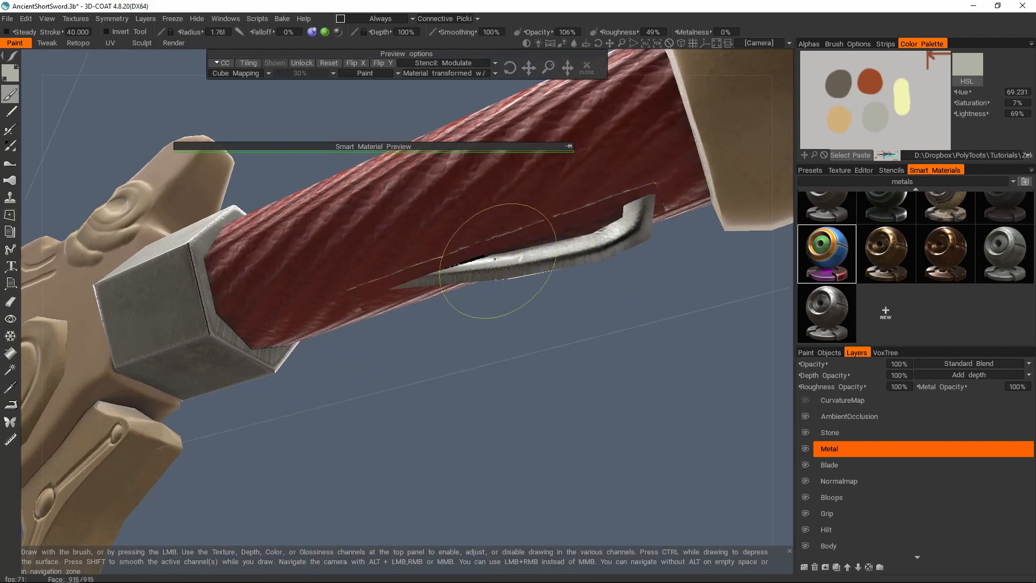
{"action": "mouse_move", "coordinate": [429, 278]}
{"action": "left_mouse_down", "text": "alt"}
{"action": "mouse_move", "coordinate": [492, 259]}
{"action": "mouse_move", "coordinate": [474, 159]}
{"action": "mouse_move", "coordinate": [348, 314]}
{"action": "mouse_move", "coordinate": [430, 279]}
{"action": "left_mouse_up", "text": "alt"}
{"action": "right_click_drag", "start_coordinate": [430, 279], "coordinate": [426, 237], "text": "alt"}
{"action": "middle_click_drag", "start_coordinate": [426, 238], "coordinate": [302, 296], "text": "alt"}
{"action": "mouse_move", "coordinate": [378, 323]}
{"action": "left_mouse_down", "text": "alt"}
{"action": "mouse_move", "coordinate": [461, 298]}
{"action": "mouse_move", "coordinate": [388, 324]}
{"action": "left_mouse_up", "text": "alt"}
{"action": "right_click_drag", "start_coordinate": [389, 323], "coordinate": [431, 297], "text": "alt"}
{"action": "left_click_drag", "start_coordinate": [432, 296], "coordinate": [567, 298], "text": "alt"}
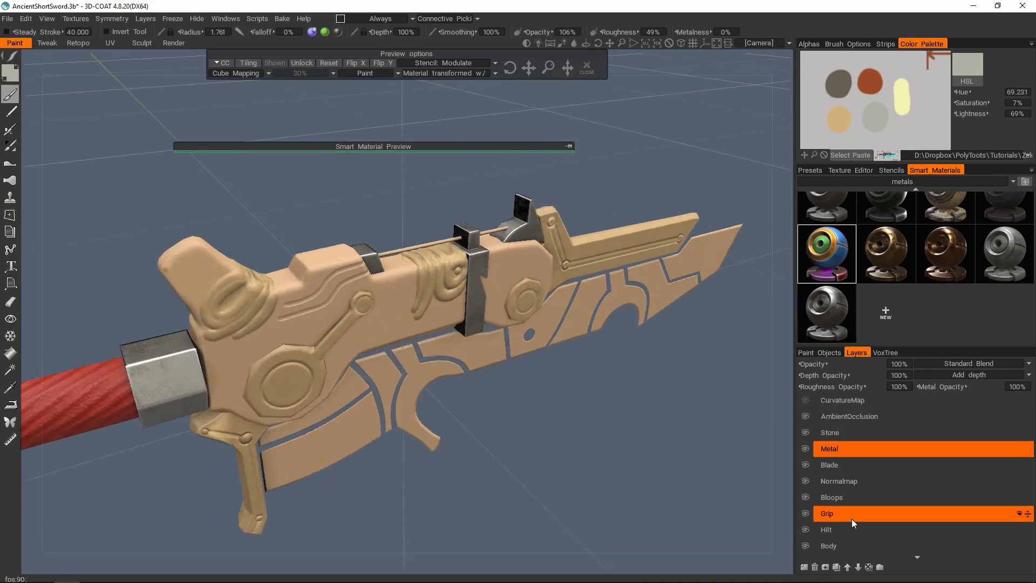
Make the Blade layer active and turn off the smart material so the brush paints plain colour
{"action": "scroll", "coordinate": [852, 515], "scroll_direction": "down", "scroll_amount": 3}
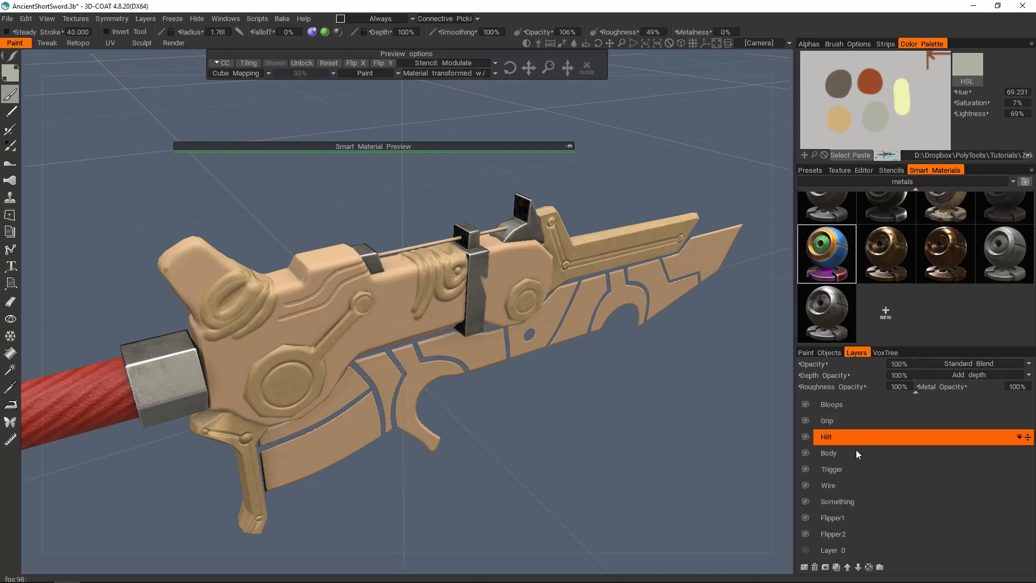
{"action": "scroll", "coordinate": [858, 485], "scroll_direction": "up", "scroll_amount": 3}
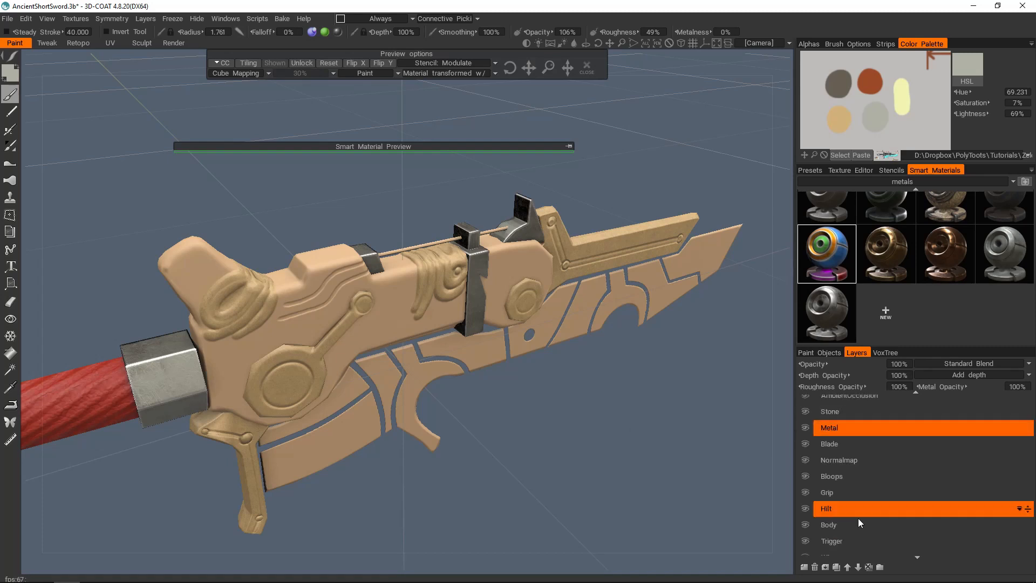
{"action": "left_click", "coordinate": [850, 461]}
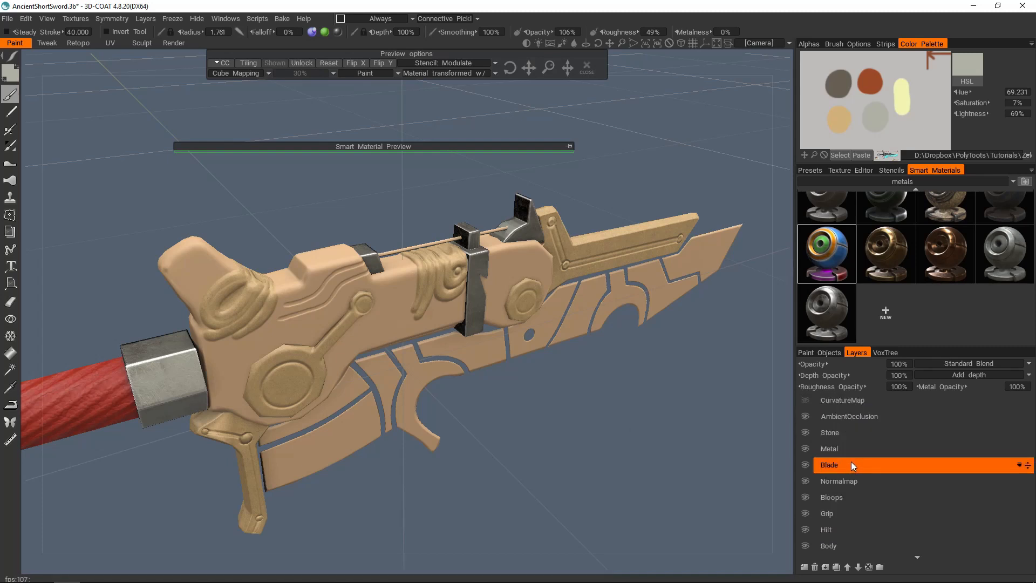
{"action": "mouse_move", "coordinate": [615, 378]}
{"action": "left_mouse_down", "text": "alt"}
{"action": "mouse_move", "coordinate": [497, 325]}
{"action": "mouse_move", "coordinate": [690, 217]}
{"action": "left_mouse_up", "text": "alt"}
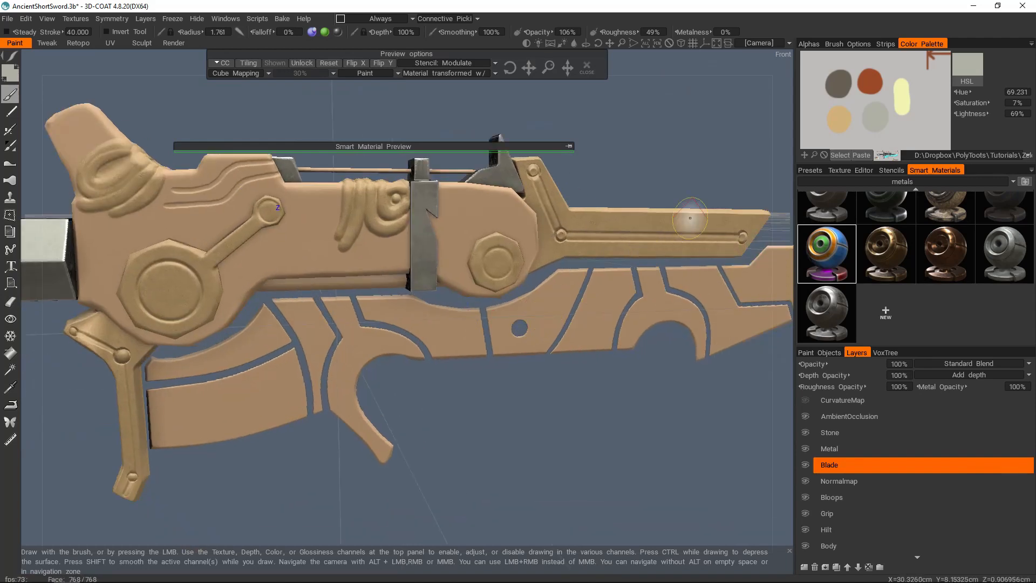
{"action": "left_click_drag", "start_coordinate": [551, 144], "coordinate": [584, 103]}
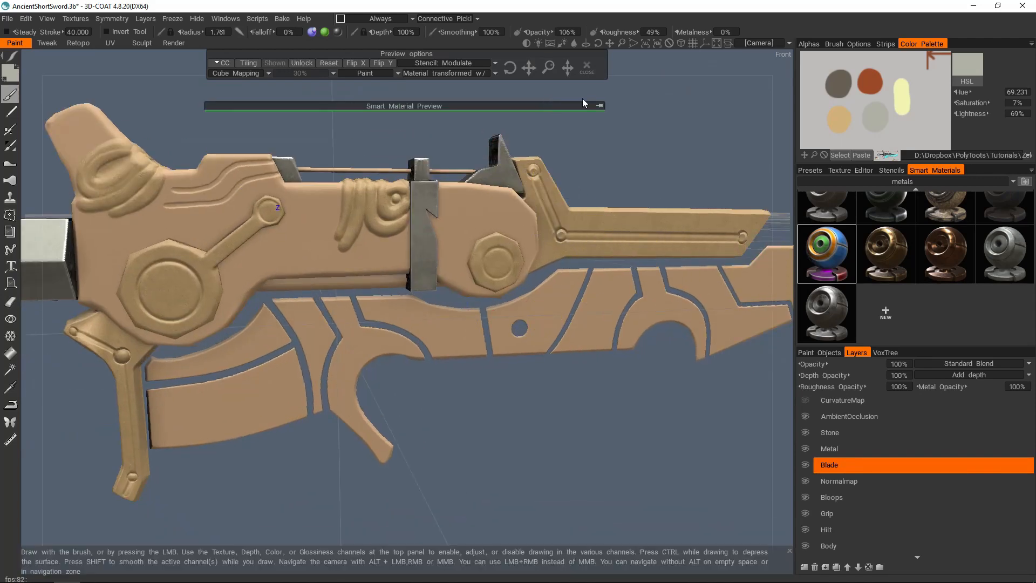
{"action": "left_click", "coordinate": [586, 68]}
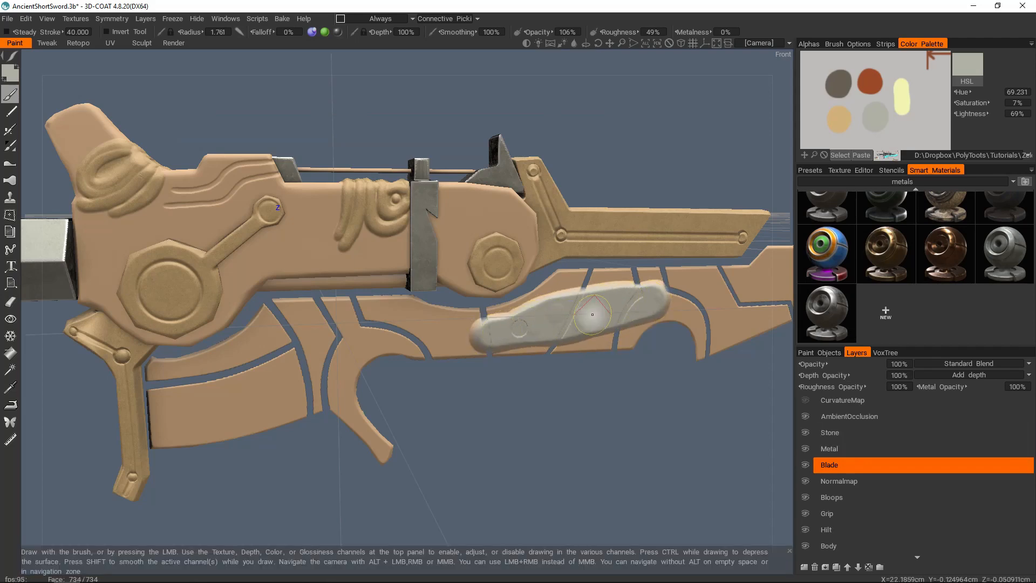
Try a plain light grey brush stroke across the middle of the blade and inspect its edges
{"action": "scroll", "coordinate": [592, 314], "scroll_direction": "up", "scroll_amount": 5}
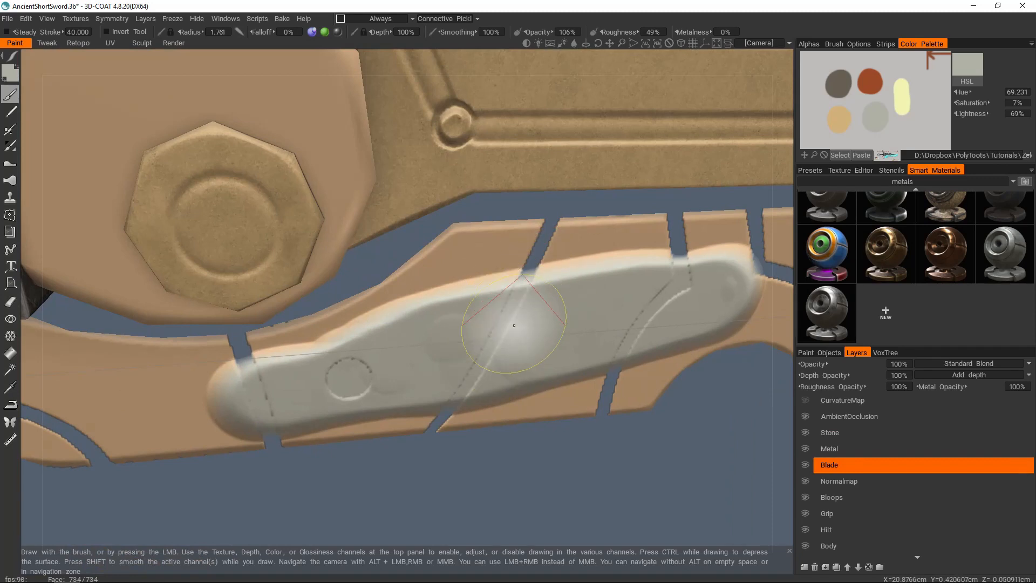
{"action": "scroll", "coordinate": [518, 314], "scroll_direction": "down", "scroll_amount": 5}
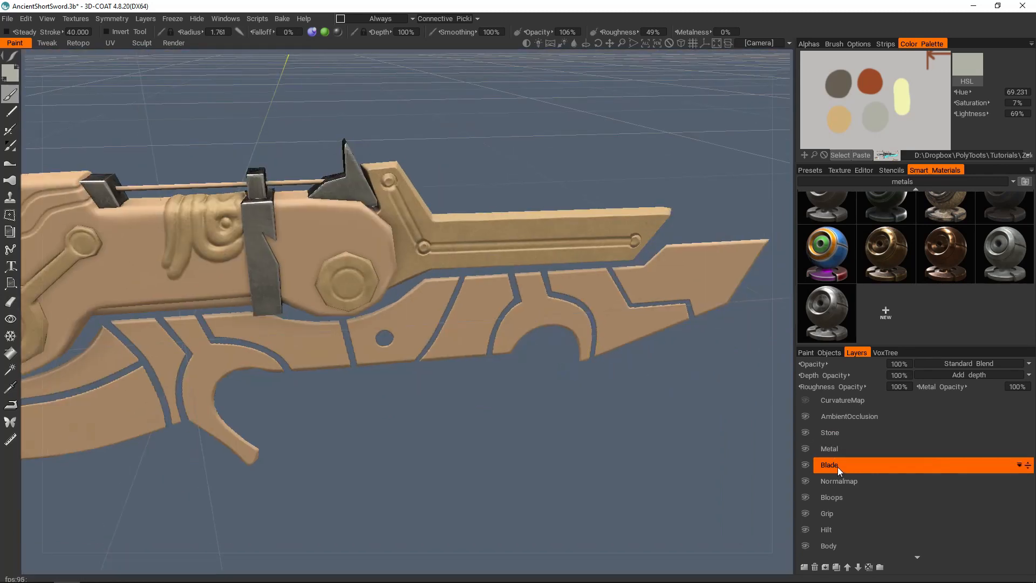
Freeze the transparent pixels of the Blade layer so that only the blade can be painted
{"action": "right_click", "coordinate": [837, 466]}
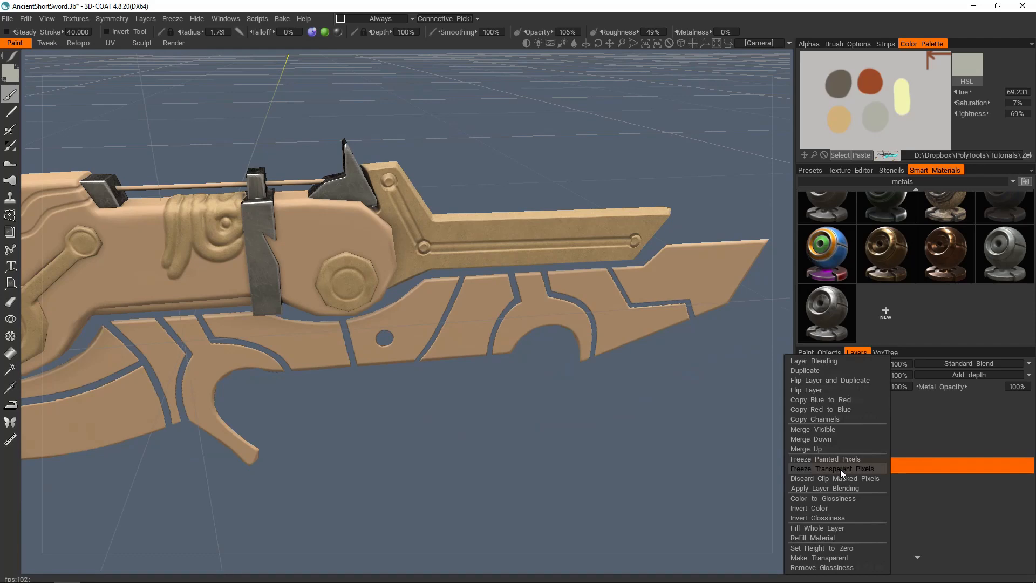
{"action": "left_click", "coordinate": [842, 468]}
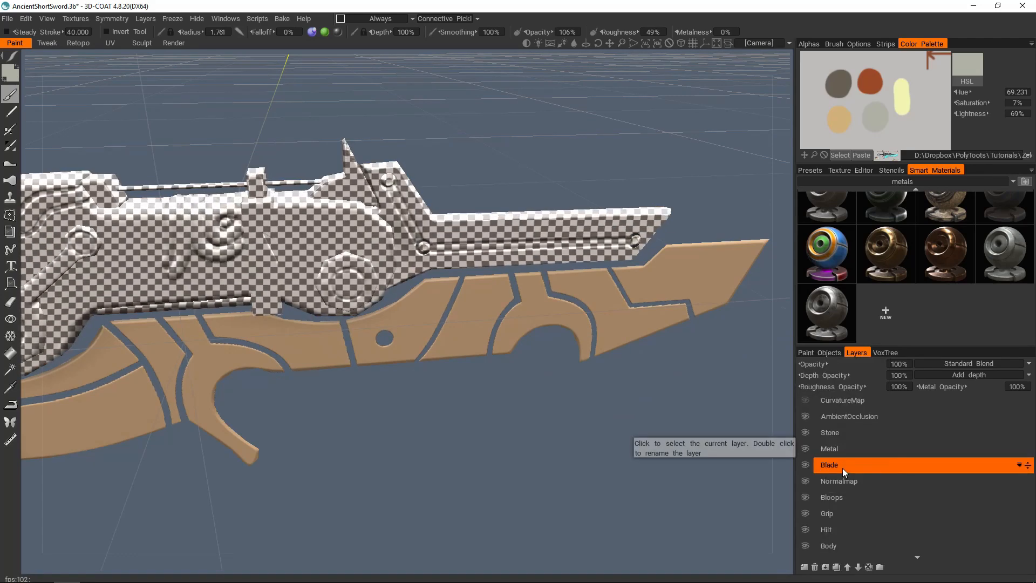
Try a light grey brush stroke over the front half of the blade with a brush radius of 2.232, and undo it
{"action": "scroll", "coordinate": [607, 371], "scroll_direction": "up", "scroll_amount": 3}
{"action": "left_click_drag", "start_coordinate": [572, 313], "coordinate": [507, 294], "text": "alt"}
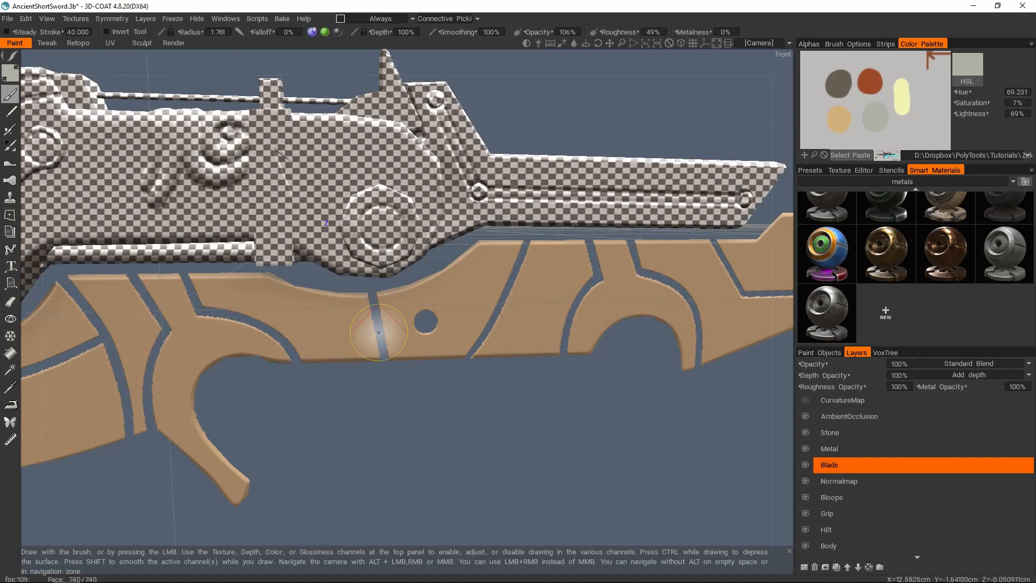
{"action": "middle_click_drag", "start_coordinate": [567, 302], "coordinate": [485, 310], "text": "alt"}
{"action": "right_click_drag", "start_coordinate": [400, 304], "coordinate": [439, 305]}
{"action": "mouse_move", "coordinate": [440, 306]}
{"action": "left_mouse_down"}
{"action": "mouse_move", "coordinate": [427, 308]}
{"action": "mouse_move", "coordinate": [444, 315]}
{"action": "mouse_move", "coordinate": [580, 289]}
{"action": "mouse_move", "coordinate": [706, 296]}
{"action": "mouse_move", "coordinate": [728, 275]}
{"action": "left_mouse_up"}
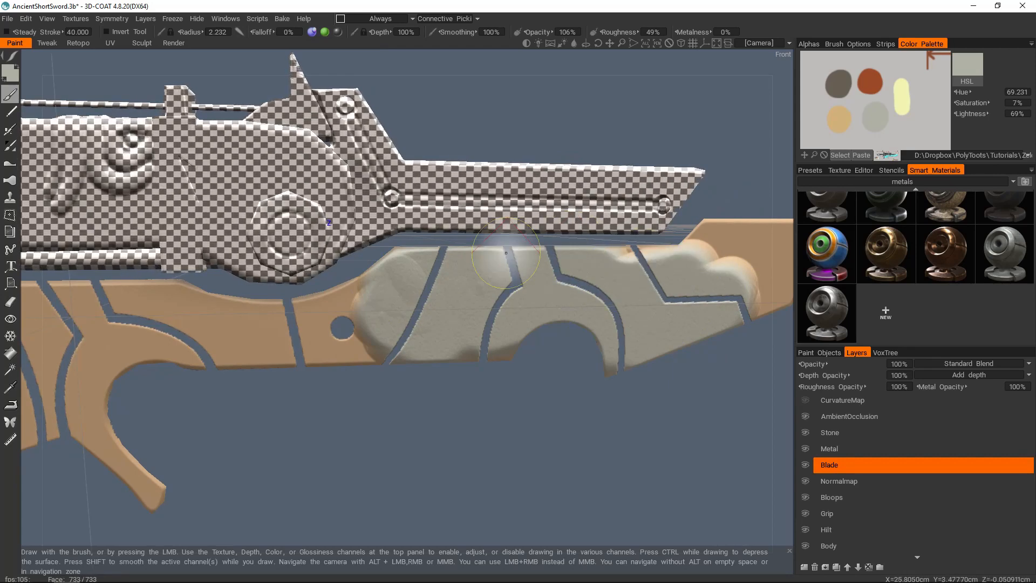
{"action": "key", "text": "ctrl+z"}
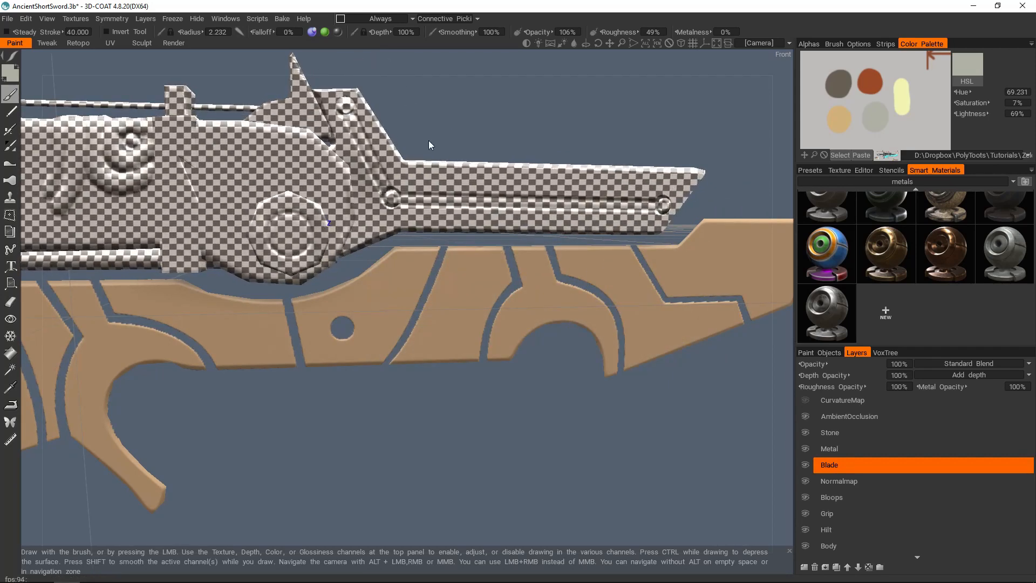
Turn off the brush's depth and glossiness channels and pick the blade's bright cyan from the reference image
{"action": "left_click", "coordinate": [312, 32]}
{"action": "left_click", "coordinate": [338, 31]}
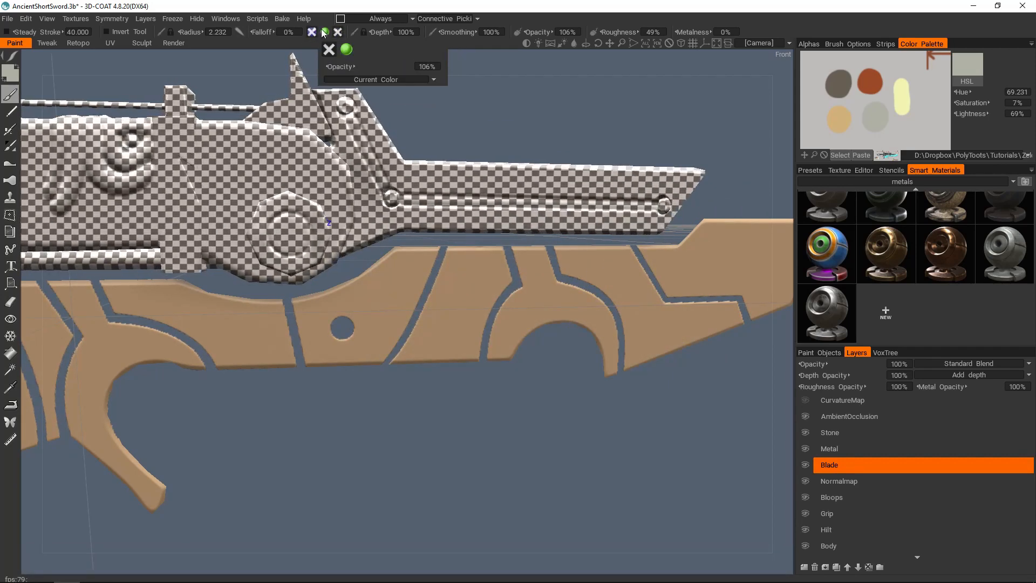
{"action": "middle_click_drag", "start_coordinate": [884, 101], "coordinate": [874, 69]}
{"action": "mouse_move", "coordinate": [944, 81]}
{"action": "middle_mouse_down"}
{"action": "mouse_move", "coordinate": [890, 110]}
{"action": "mouse_move", "coordinate": [861, 108]}
{"action": "mouse_move", "coordinate": [852, 127]}
{"action": "mouse_move", "coordinate": [894, 96]}
{"action": "mouse_move", "coordinate": [860, 99]}
{"action": "mouse_move", "coordinate": [858, 116]}
{"action": "mouse_move", "coordinate": [927, 92]}
{"action": "middle_mouse_up"}
{"action": "left_click", "coordinate": [890, 126]}
{"action": "mouse_move", "coordinate": [857, 120]}
{"action": "middle_mouse_down"}
{"action": "mouse_move", "coordinate": [928, 91]}
{"action": "mouse_move", "coordinate": [857, 115]}
{"action": "middle_mouse_up"}
{"action": "middle_click_drag", "start_coordinate": [911, 96], "coordinate": [927, 79]}
{"action": "left_click", "coordinate": [873, 101]}
{"action": "left_click", "coordinate": [877, 88]}
{"action": "middle_click_drag", "start_coordinate": [851, 113], "coordinate": [894, 133]}
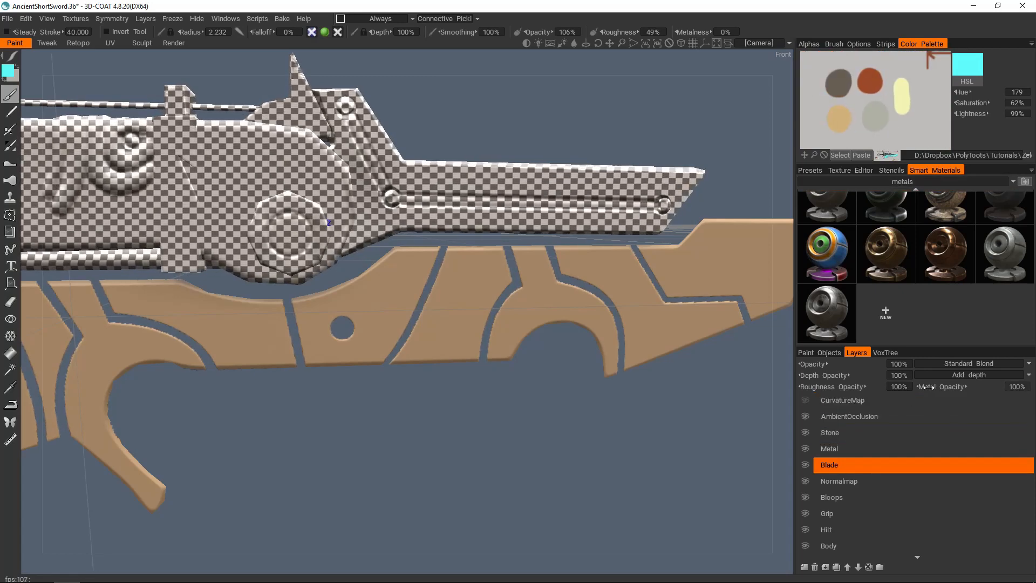
Set the Blade layer's colour blending to Use as Emissive
{"action": "left_click_drag", "start_coordinate": [594, 322], "coordinate": [644, 347], "text": "alt"}
{"action": "right_click_drag", "start_coordinate": [644, 347], "coordinate": [755, 365], "text": "alt"}
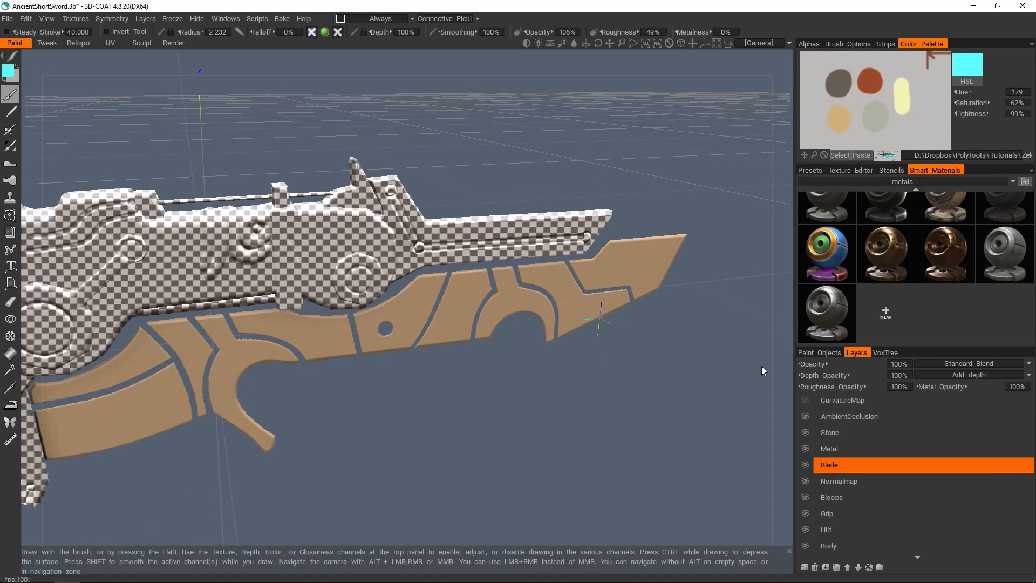
{"action": "left_click", "coordinate": [963, 362]}
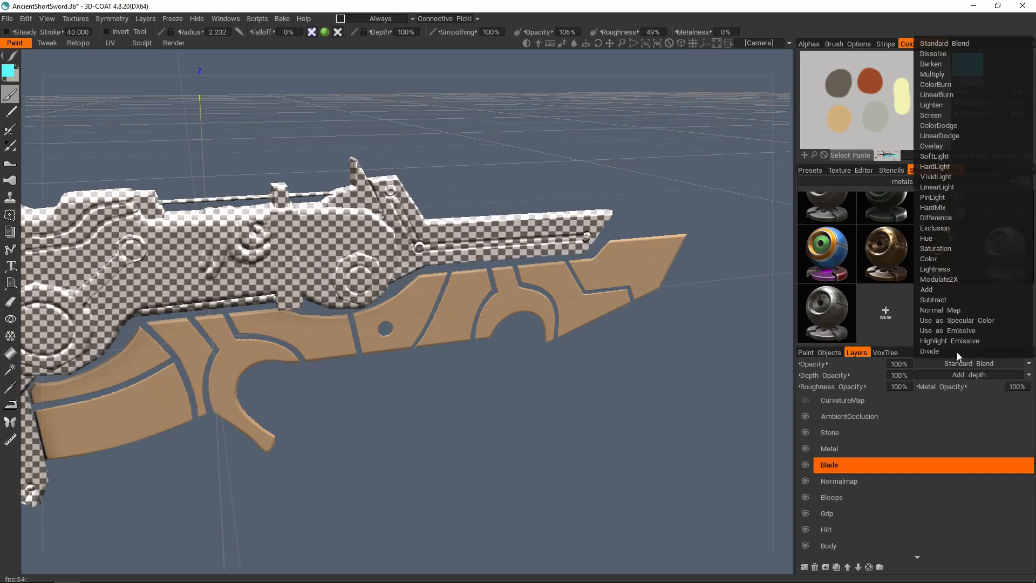
{"action": "left_click", "coordinate": [963, 332]}
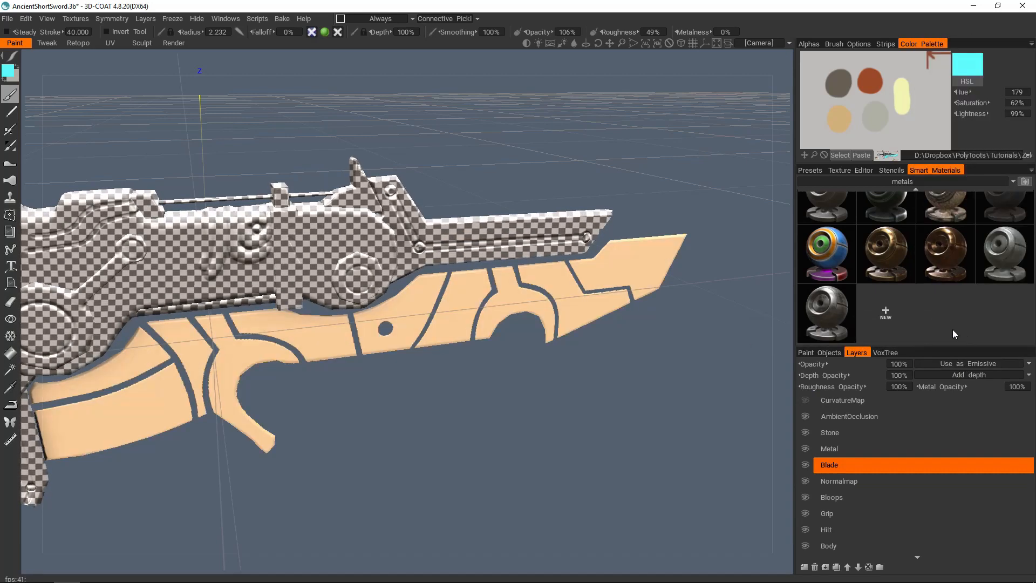
Paint the whole side of the blade cyan with a brush radius of 5.353
{"action": "middle_click_drag", "start_coordinate": [481, 317], "coordinate": [544, 293], "text": "alt"}
{"action": "mouse_move", "coordinate": [543, 293]}
{"action": "right_mouse_down", "text": "alt"}
{"action": "mouse_move", "coordinate": [500, 298]}
{"action": "mouse_move", "coordinate": [520, 301]}
{"action": "right_mouse_up", "text": "alt"}
{"action": "middle_click_drag", "start_coordinate": [484, 309], "coordinate": [497, 293], "text": "alt"}
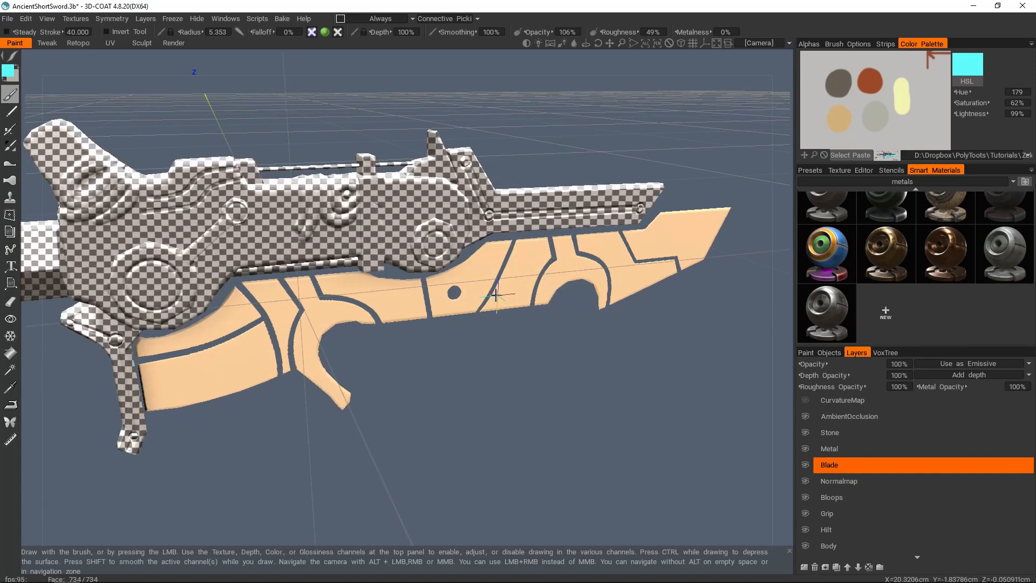
{"action": "right_click_drag", "start_coordinate": [497, 293], "coordinate": [453, 313], "text": "alt"}
{"action": "left_click_drag", "start_coordinate": [292, 343], "coordinate": [231, 371]}
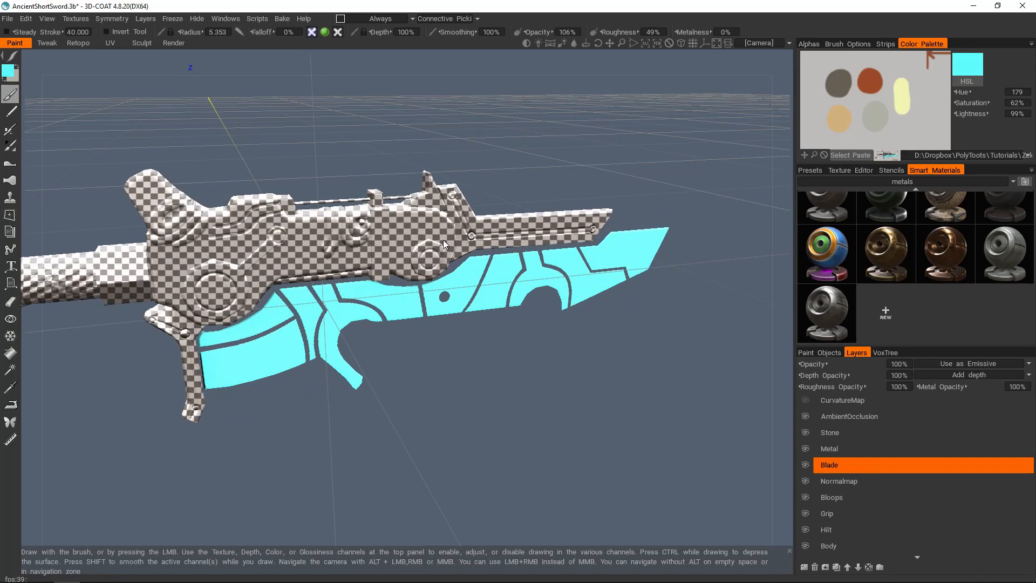
Unfreeze the model and make the Wire layer active for painting the wire above the body
{"action": "middle_click_drag", "start_coordinate": [432, 249], "coordinate": [561, 269], "text": "alt"}
{"action": "right_click_drag", "start_coordinate": [561, 269], "coordinate": [458, 255], "text": "alt"}
{"action": "left_click_drag", "start_coordinate": [458, 255], "coordinate": [470, 261], "text": "alt"}
{"action": "scroll", "coordinate": [846, 486], "scroll_direction": "down", "scroll_amount": 3}
{"action": "left_click", "coordinate": [843, 495]}
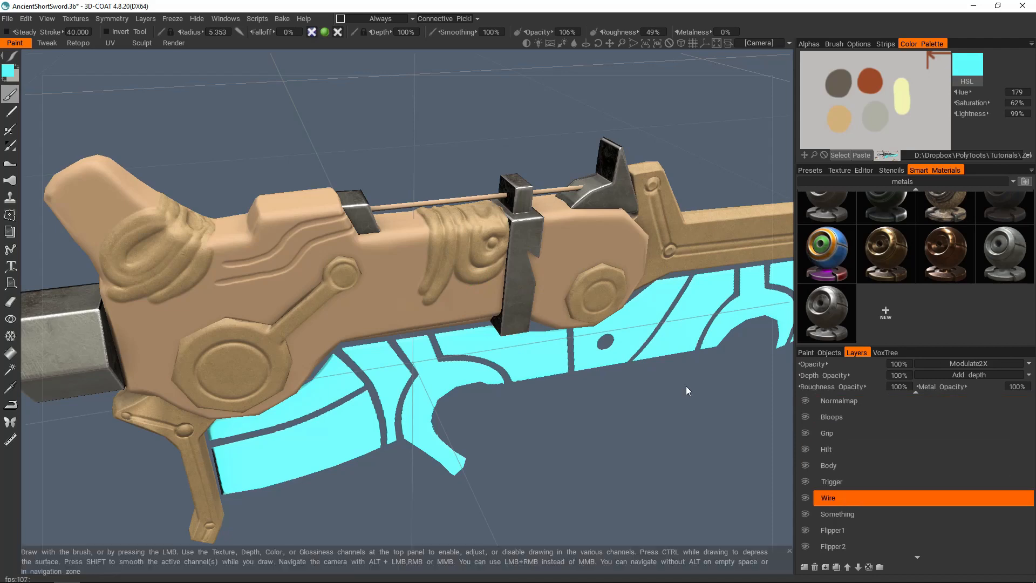
{"action": "middle_click_drag", "start_coordinate": [452, 207], "coordinate": [450, 265], "text": "alt"}
{"action": "right_click_drag", "start_coordinate": [450, 265], "coordinate": [478, 261], "text": "alt"}
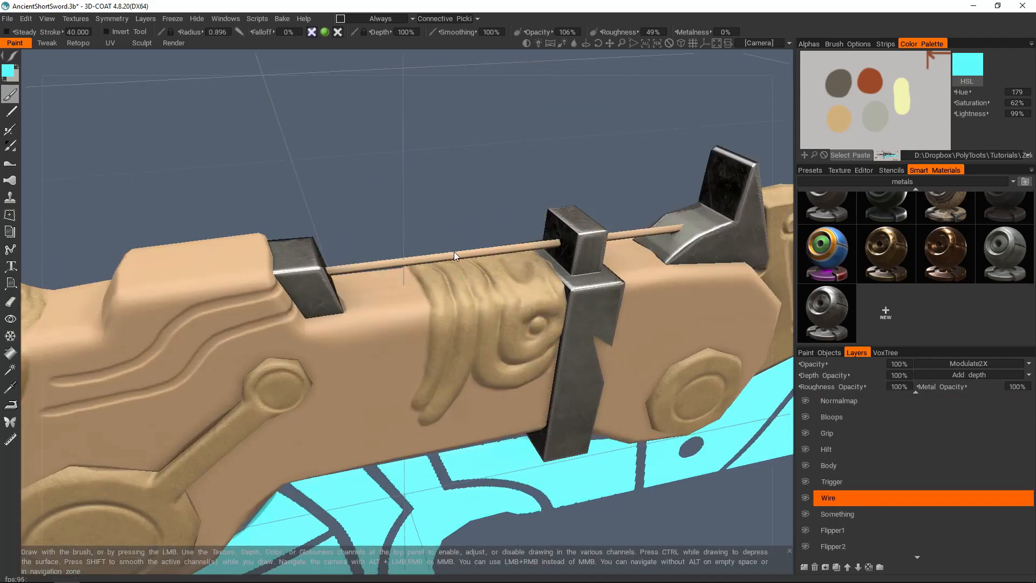
Try a dark grey paint colour with 25% lightness for the wire
{"action": "left_click", "coordinate": [8, 70]}
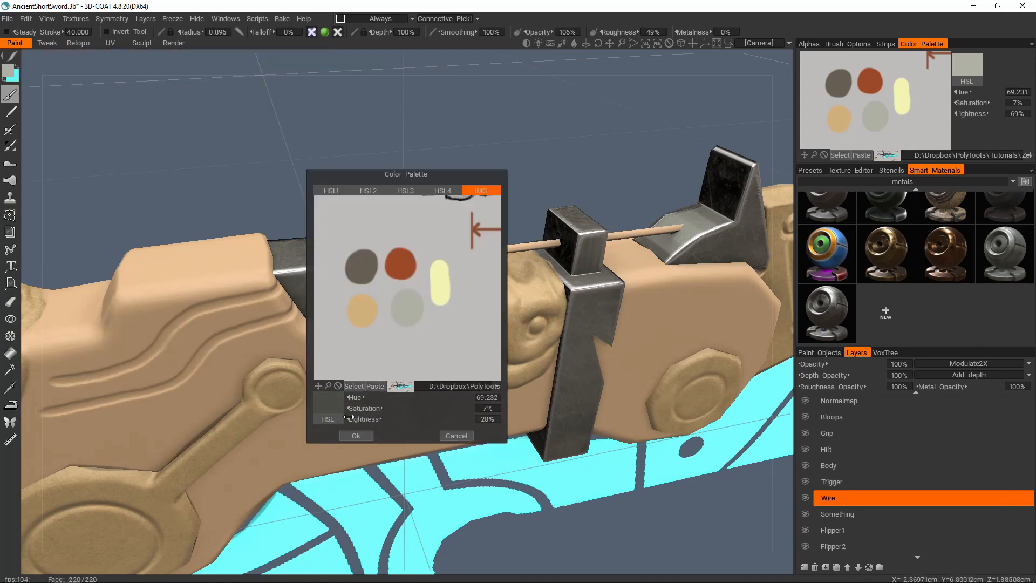
{"action": "left_click", "coordinate": [357, 435]}
{"action": "scroll", "coordinate": [431, 246], "scroll_direction": "up", "scroll_amount": 5}
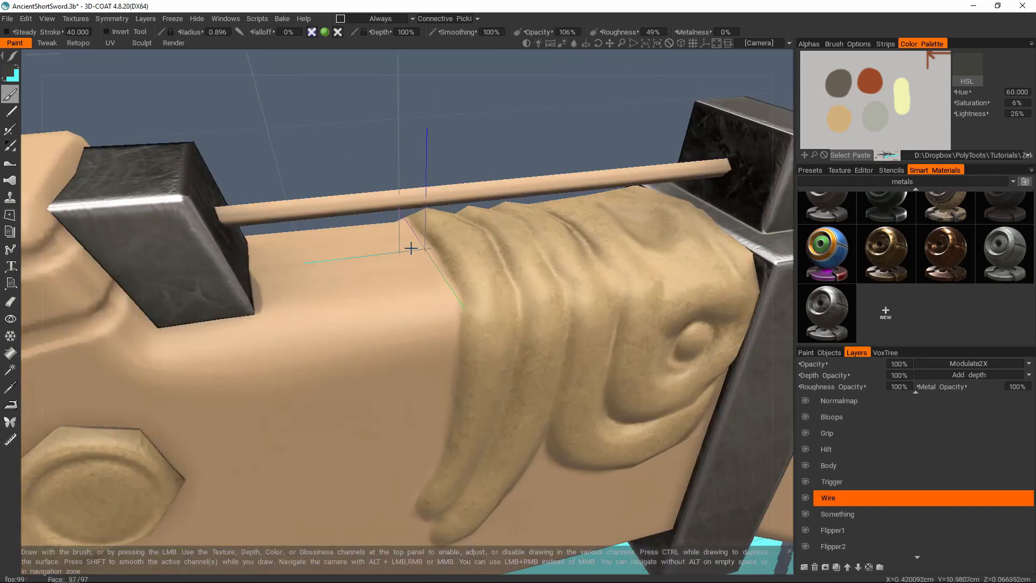
{"action": "scroll", "coordinate": [406, 254], "scroll_direction": "down", "scroll_amount": 3}
{"action": "left_click_drag", "start_coordinate": [393, 258], "coordinate": [345, 265], "text": "alt"}
{"action": "scroll", "coordinate": [377, 243], "scroll_direction": "down", "scroll_amount": 6}
{"action": "scroll", "coordinate": [441, 304], "scroll_direction": "up", "scroll_amount": 4}
{"action": "scroll", "coordinate": [449, 300], "scroll_direction": "up", "scroll_amount": 3}
Set the paint colour's lightness to 71% and paint the thin wire above the body light grey
{"action": "left_click", "coordinate": [11, 75]}
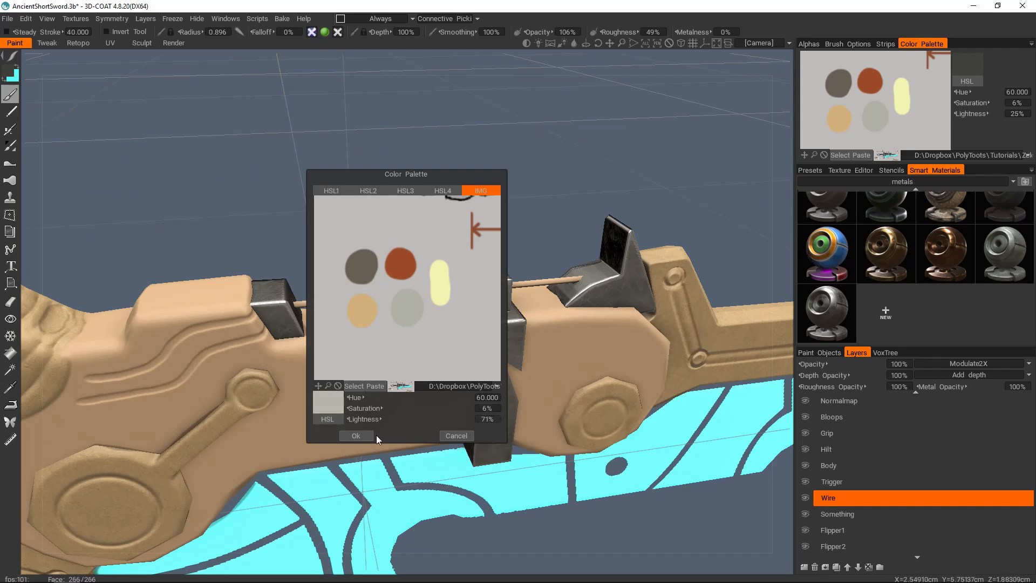
{"action": "left_click", "coordinate": [371, 437]}
{"action": "mouse_move", "coordinate": [420, 291]}
{"action": "left_mouse_down", "text": "alt"}
{"action": "mouse_move", "coordinate": [463, 275]}
{"action": "mouse_move", "coordinate": [248, 311]}
{"action": "left_mouse_up", "text": "alt"}
{"action": "scroll", "coordinate": [464, 274], "scroll_direction": "up", "scroll_amount": 3}
{"action": "left_click_drag", "start_coordinate": [540, 265], "coordinate": [582, 238], "text": "alt"}
{"action": "scroll", "coordinate": [582, 238], "scroll_direction": "up", "scroll_amount": 4}
{"action": "mouse_move", "coordinate": [426, 315]}
{"action": "left_mouse_down"}
{"action": "mouse_move", "coordinate": [536, 304]}
{"action": "mouse_move", "coordinate": [477, 333]}
{"action": "mouse_move", "coordinate": [480, 302]}
{"action": "left_mouse_up"}
{"action": "scroll", "coordinate": [480, 302], "scroll_direction": "down", "scroll_amount": 5}
{"action": "scroll", "coordinate": [872, 476], "scroll_direction": "down", "scroll_amount": 1}
Delete the Flipper1, Flipper2 and Trigger layers
{"action": "left_click", "coordinate": [847, 520]}
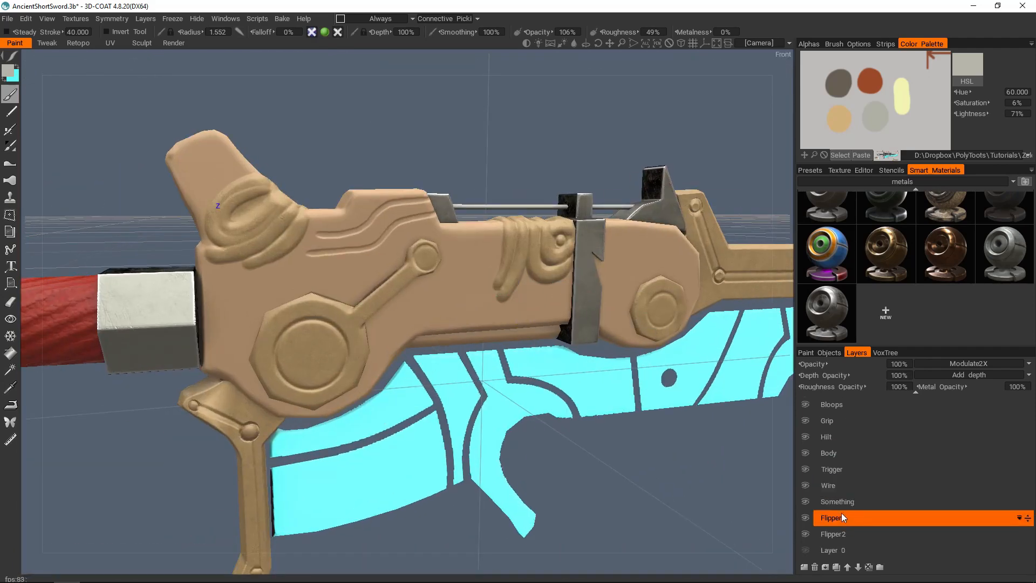
{"action": "left_click", "coordinate": [815, 567]}
{"action": "left_click", "coordinate": [815, 567]}
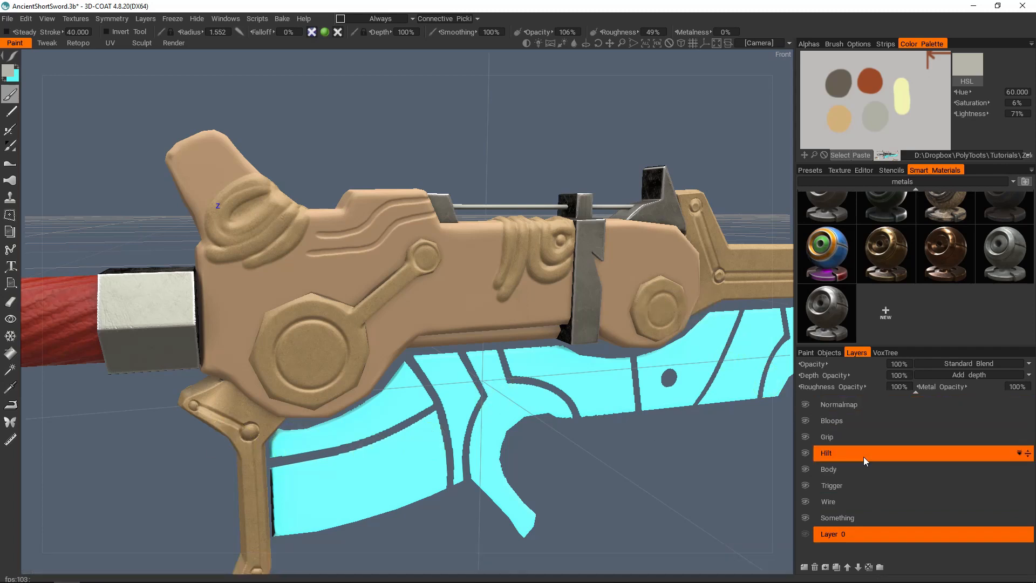
{"action": "left_click", "coordinate": [839, 484]}
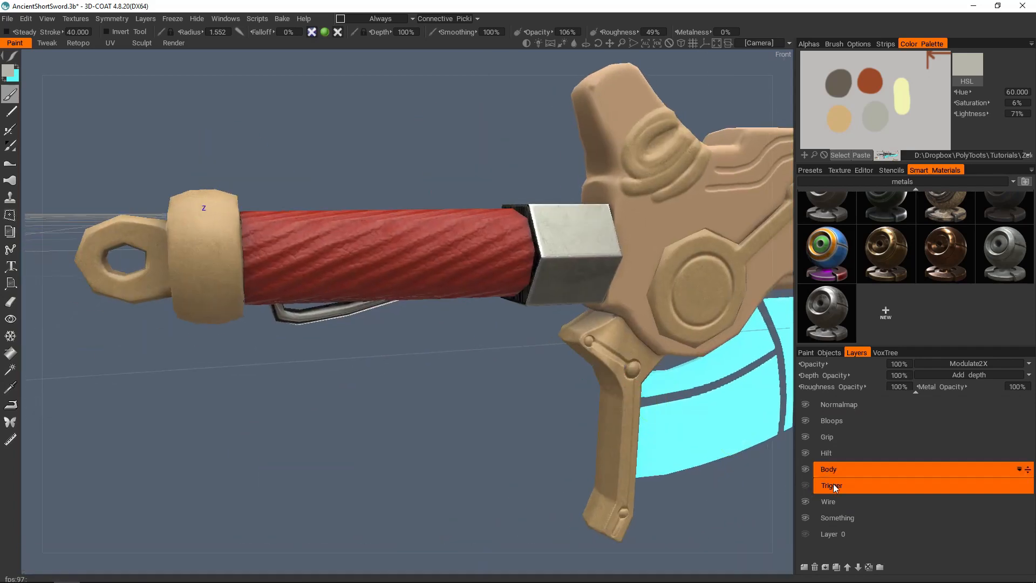
{"action": "left_click", "coordinate": [805, 485]}
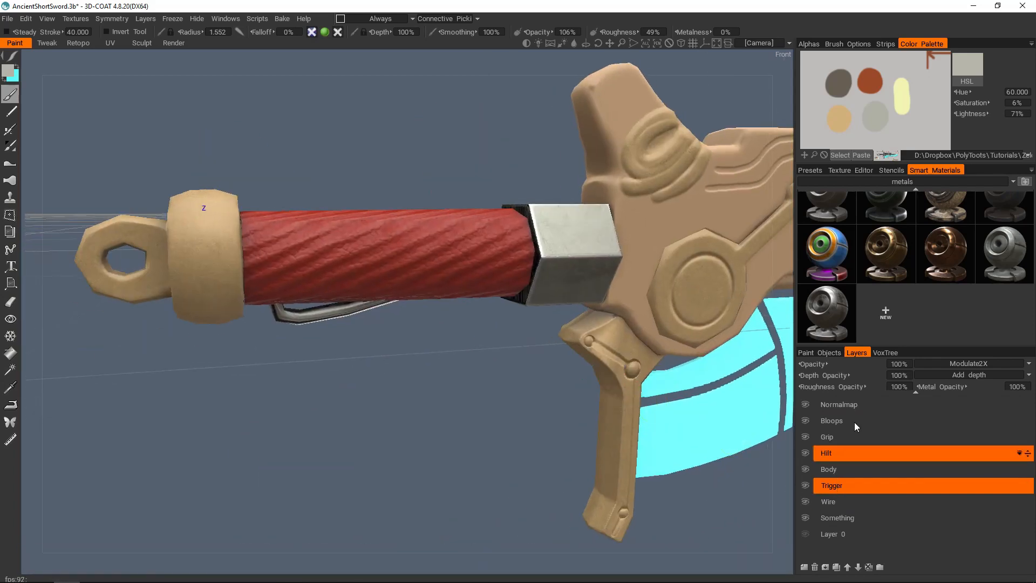
{"action": "left_click", "coordinate": [815, 567]}
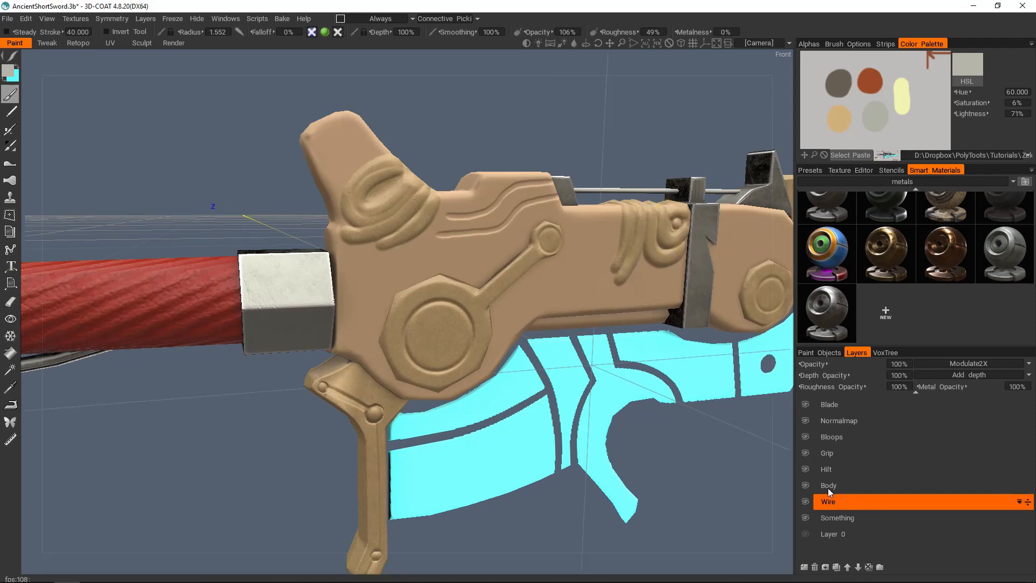
Compare the rod beneath the body with the concept image and delete the Something layer
{"action": "left_click", "coordinate": [840, 519]}
{"action": "scroll", "coordinate": [576, 294], "scroll_direction": "up", "scroll_amount": 5}
{"action": "middle_click_drag", "start_coordinate": [577, 294], "coordinate": [503, 290], "text": "alt"}
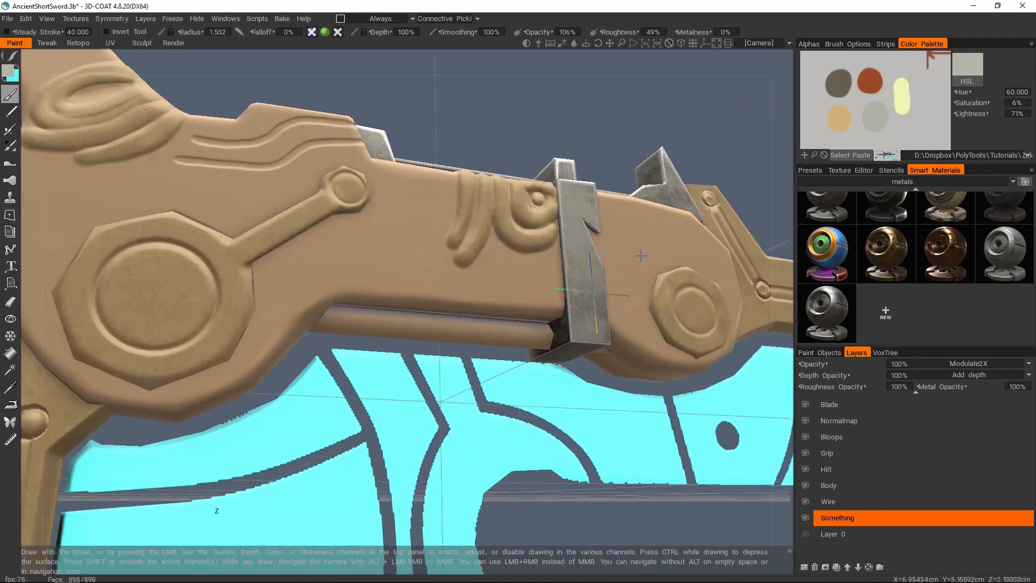
{"action": "mouse_move", "coordinate": [927, 87]}
{"action": "middle_mouse_down"}
{"action": "mouse_move", "coordinate": [884, 97]}
{"action": "mouse_move", "coordinate": [868, 124]}
{"action": "mouse_move", "coordinate": [892, 142]}
{"action": "middle_mouse_up"}
{"action": "middle_click_drag", "start_coordinate": [890, 75], "coordinate": [885, 127]}
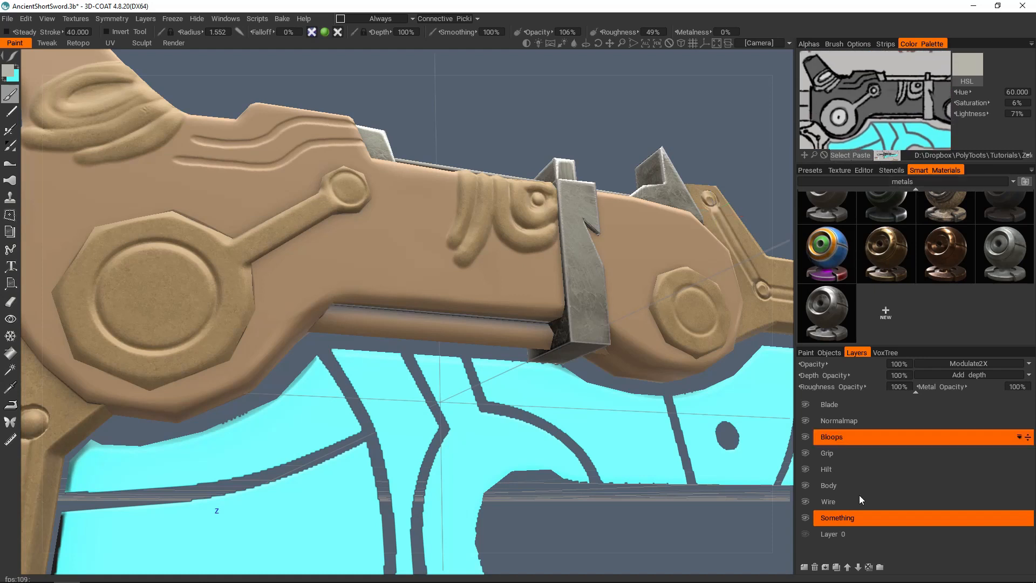
{"action": "left_click", "coordinate": [816, 567]}
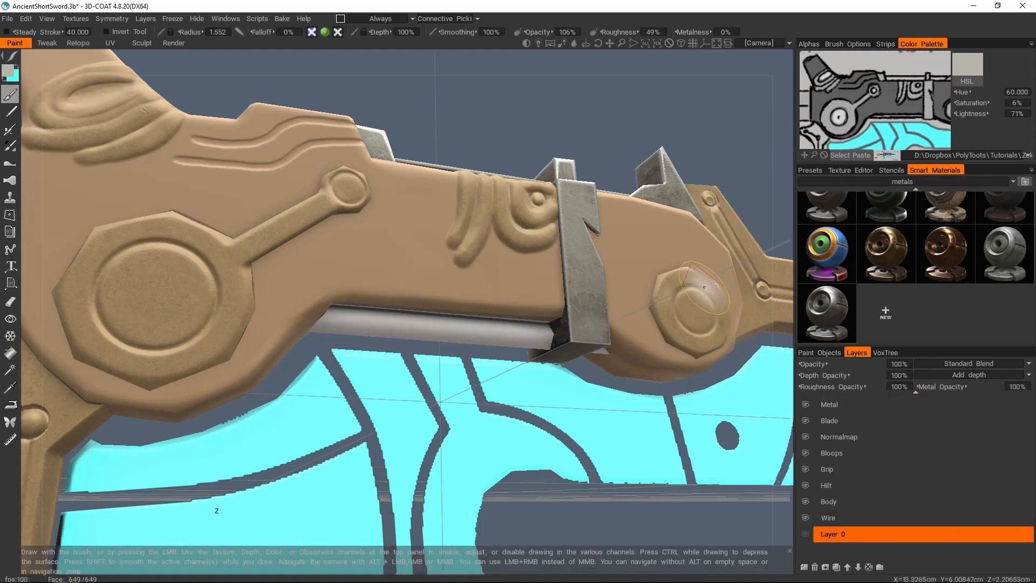
Delete the Bloops layer while keeping the Grip layer
{"action": "left_click", "coordinate": [843, 470]}
{"action": "scroll", "coordinate": [513, 351], "scroll_direction": "down", "scroll_amount": 5}
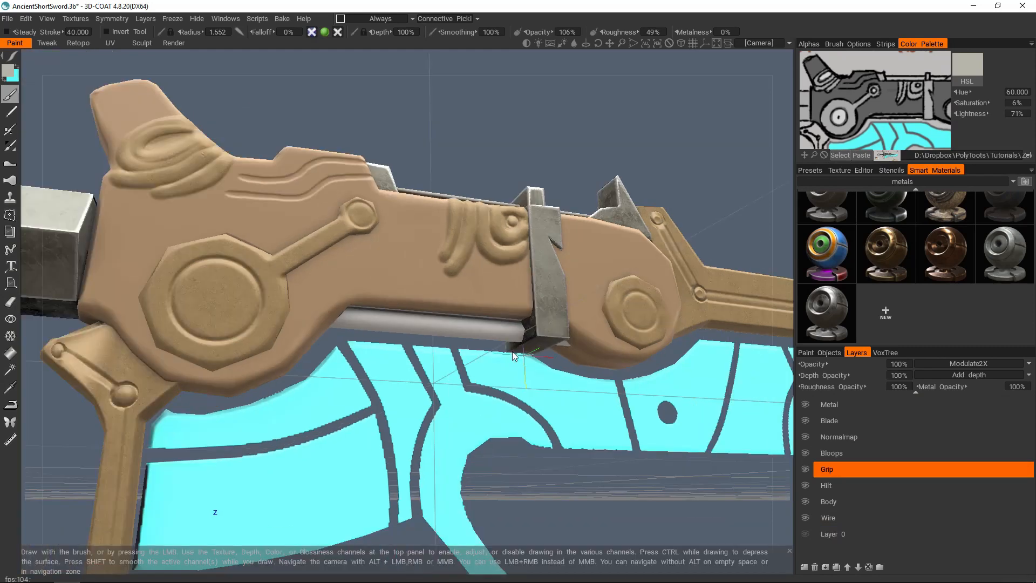
{"action": "middle_click_drag", "start_coordinate": [557, 350], "coordinate": [624, 399], "text": "alt"}
{"action": "left_click", "coordinate": [837, 456]}
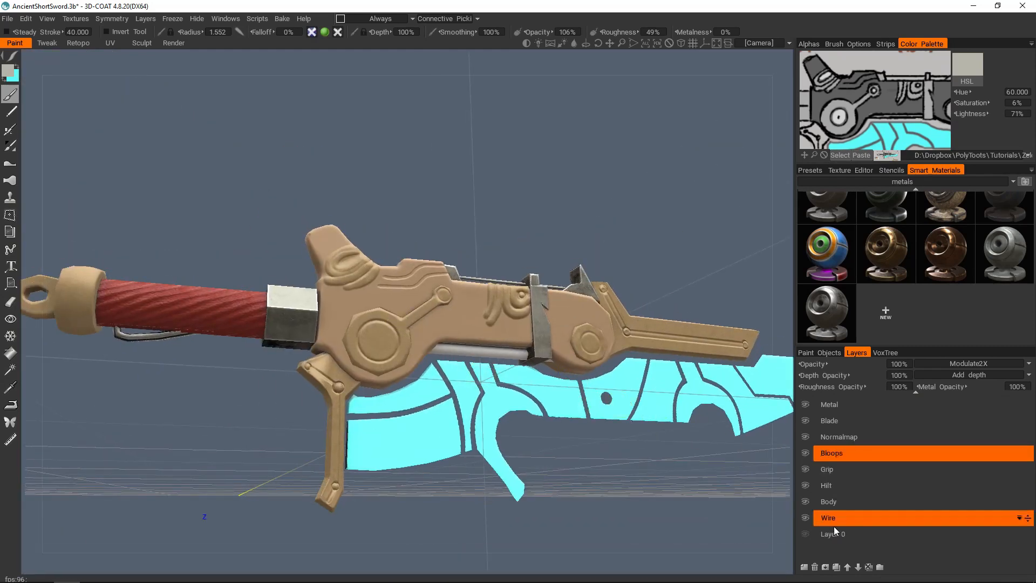
{"action": "left_click", "coordinate": [815, 567]}
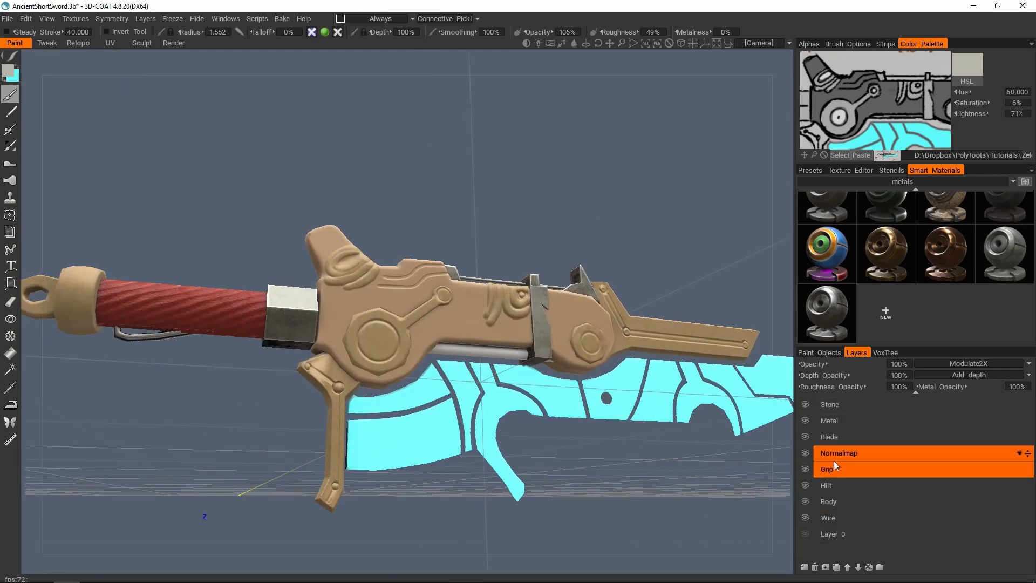
Move the Normalmap layer above the Stone layer
{"action": "scroll", "coordinate": [427, 341], "scroll_direction": "up", "scroll_amount": 3}
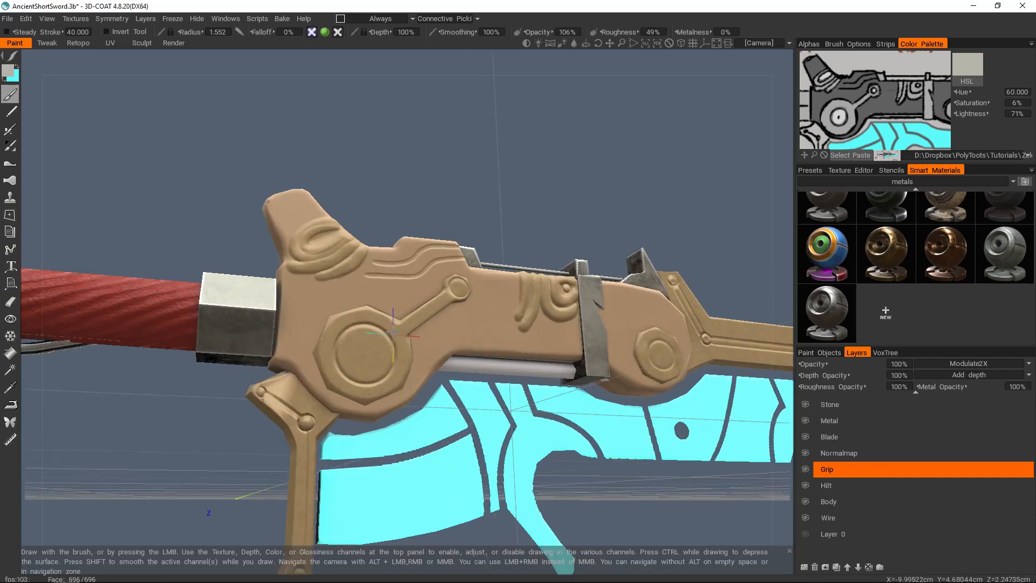
{"action": "left_click", "coordinate": [855, 453]}
{"action": "left_click_drag", "start_coordinate": [1026, 454], "coordinate": [1004, 410]}
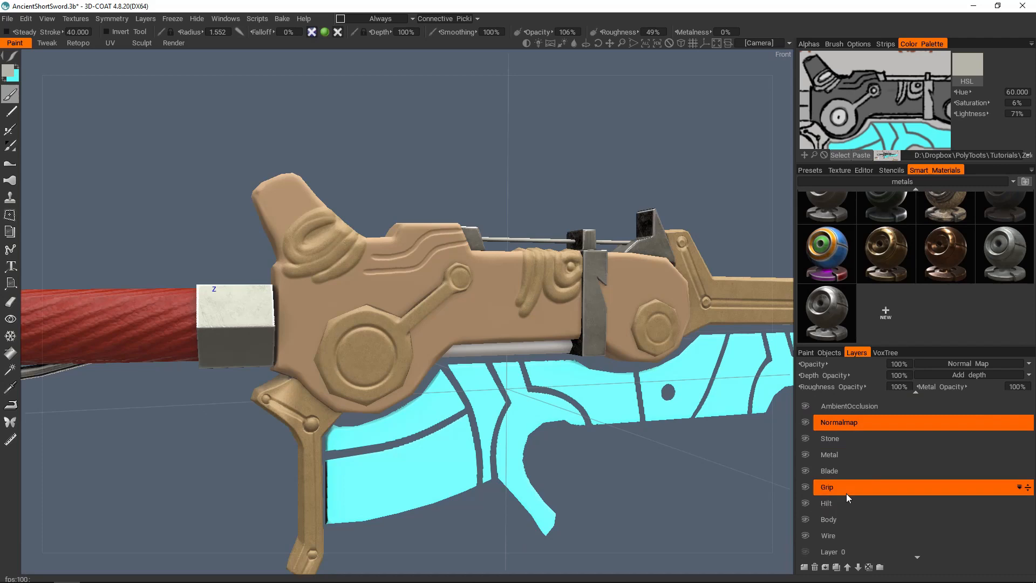
Choose the last smart material in the Custom set and pick the tan swatch from the reference image as the paint colour
{"action": "scroll", "coordinate": [539, 296], "scroll_direction": "up", "scroll_amount": 3}
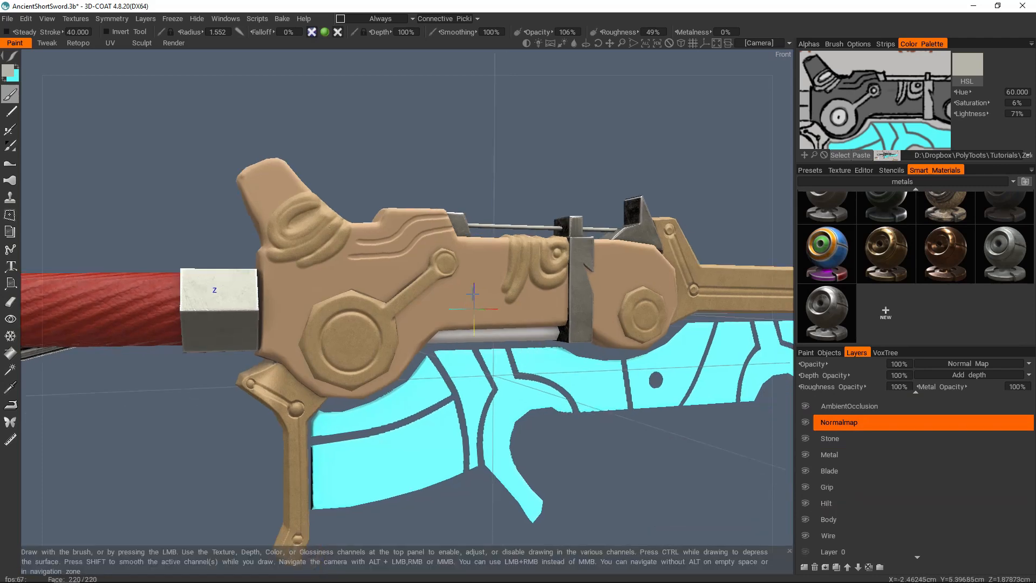
{"action": "left_click_drag", "start_coordinate": [540, 294], "coordinate": [491, 302], "text": "alt"}
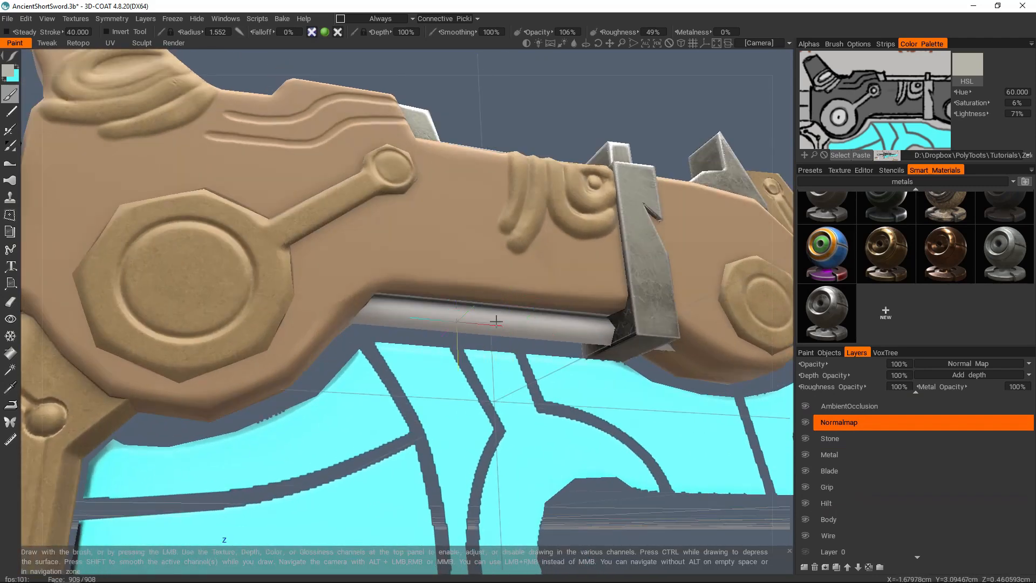
{"action": "middle_click_drag", "start_coordinate": [571, 325], "coordinate": [472, 326], "text": "alt"}
{"action": "left_click", "coordinate": [908, 182]}
{"action": "left_click", "coordinate": [924, 195]}
{"action": "left_click", "coordinate": [997, 218]}
{"action": "middle_click_drag", "start_coordinate": [869, 68], "coordinate": [933, 116]}
{"action": "left_click", "coordinate": [834, 105]}
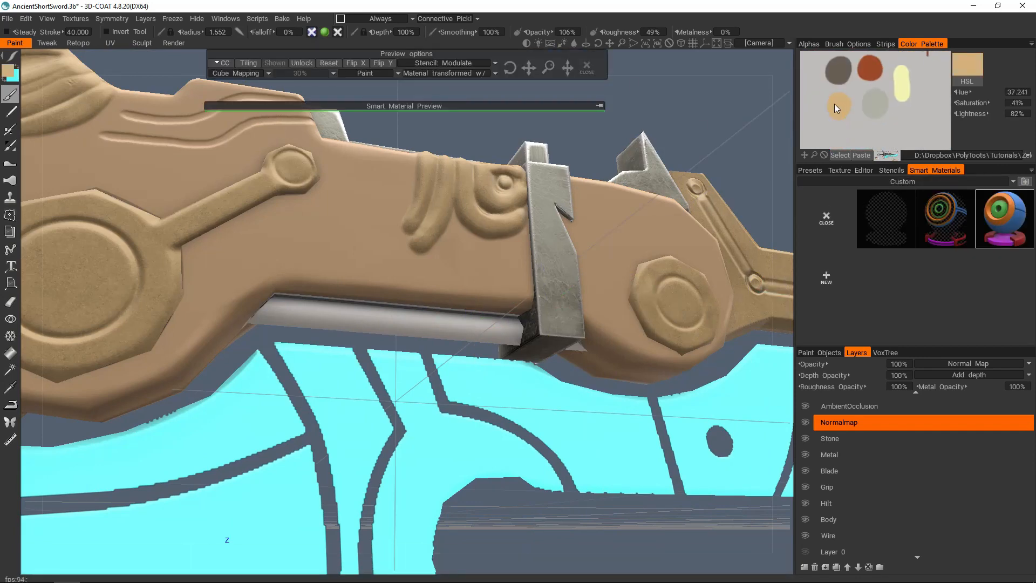
{"action": "middle_click_drag", "start_coordinate": [495, 349], "coordinate": [527, 321], "text": "alt"}
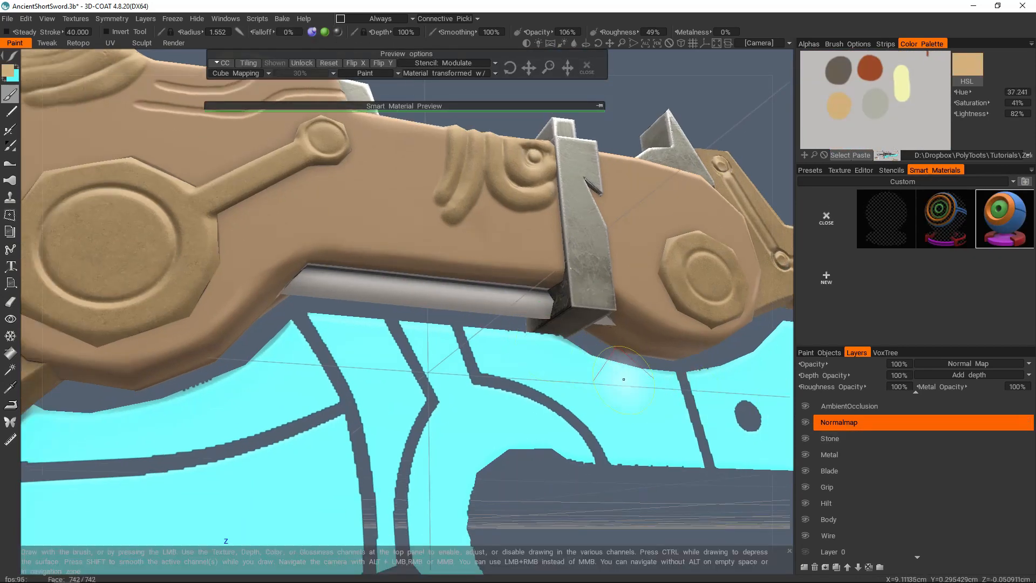
Select the Stone layer and paint the rod beneath the body with the tan stone material
{"action": "left_click", "coordinate": [855, 442]}
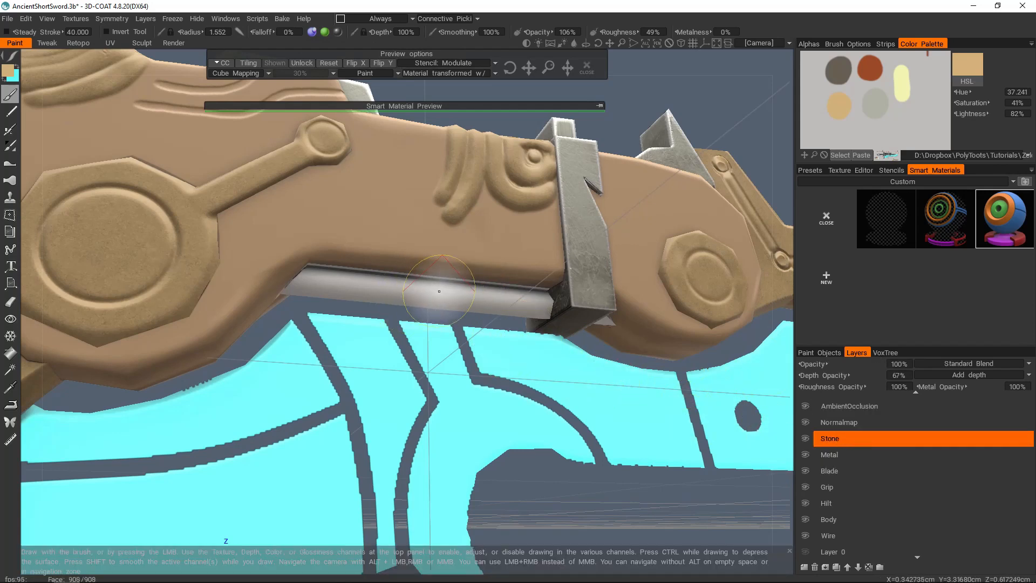
{"action": "left_click_drag", "start_coordinate": [430, 290], "coordinate": [348, 288]}
{"action": "left_click_drag", "start_coordinate": [470, 312], "coordinate": [542, 302]}
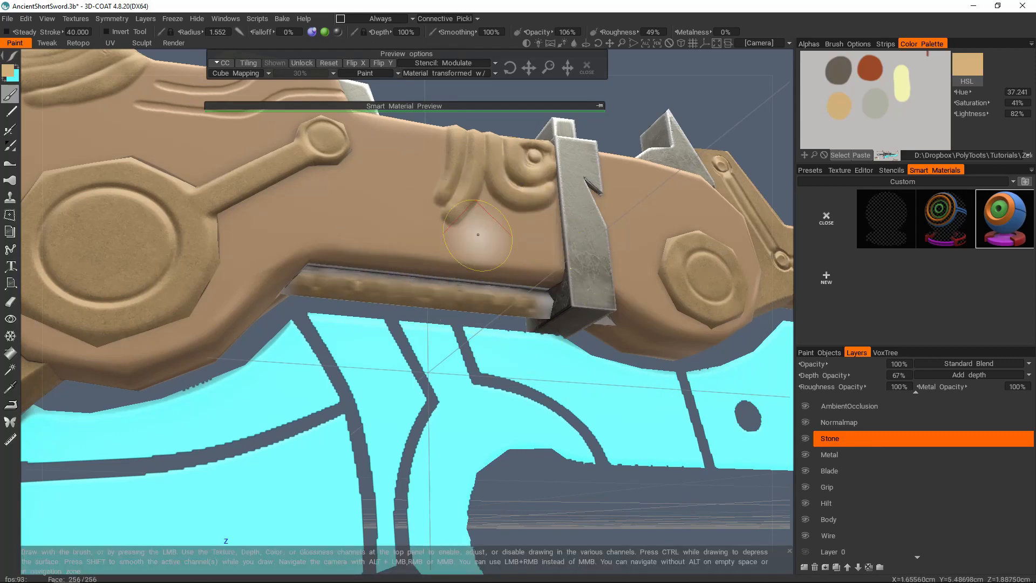
Undo the stone covering the whole sword and repaint only the rod beneath the body, including its tip beyond the metal band
{"action": "left_click", "coordinate": [567, 69]}
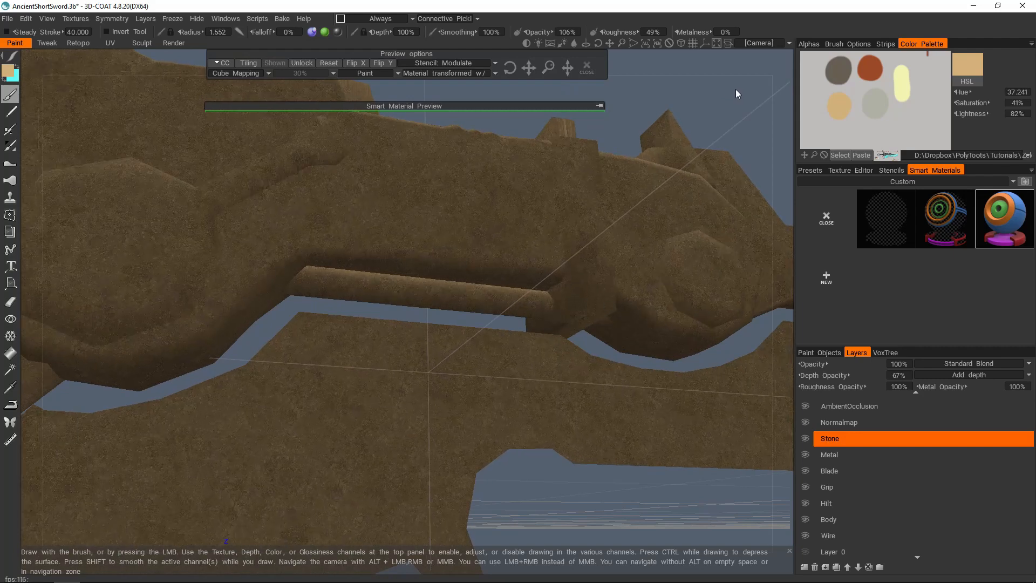
{"action": "key", "text": "ctrl+z"}
{"action": "mouse_move", "coordinate": [385, 293]}
{"action": "left_mouse_down"}
{"action": "mouse_move", "coordinate": [307, 286]}
{"action": "mouse_move", "coordinate": [534, 300]}
{"action": "left_mouse_up"}
{"action": "left_click_drag", "start_coordinate": [325, 286], "coordinate": [238, 232], "text": "alt"}
{"action": "left_click", "coordinate": [632, 241]}
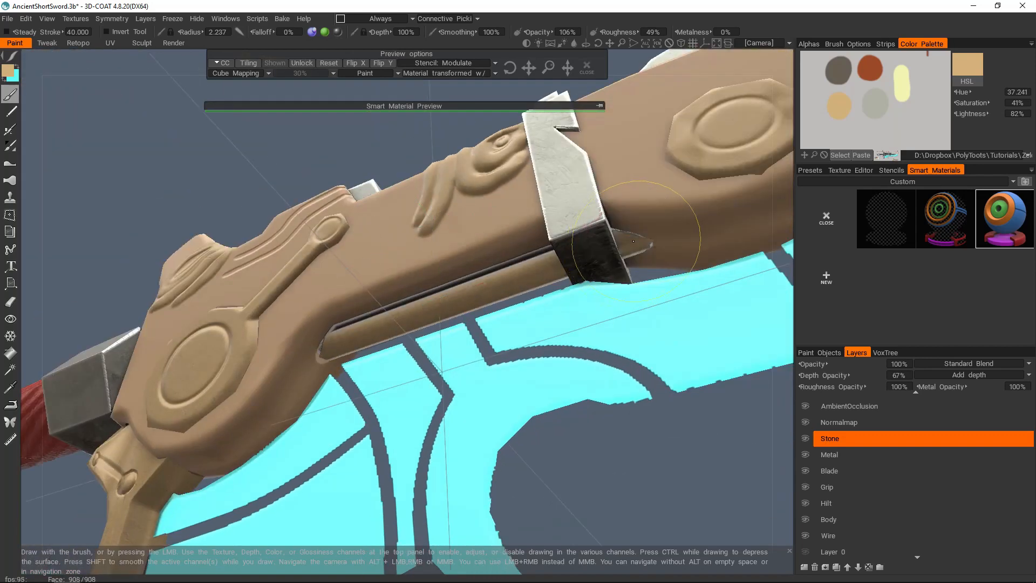
{"action": "left_click_drag", "start_coordinate": [357, 327], "coordinate": [461, 341], "text": "alt"}
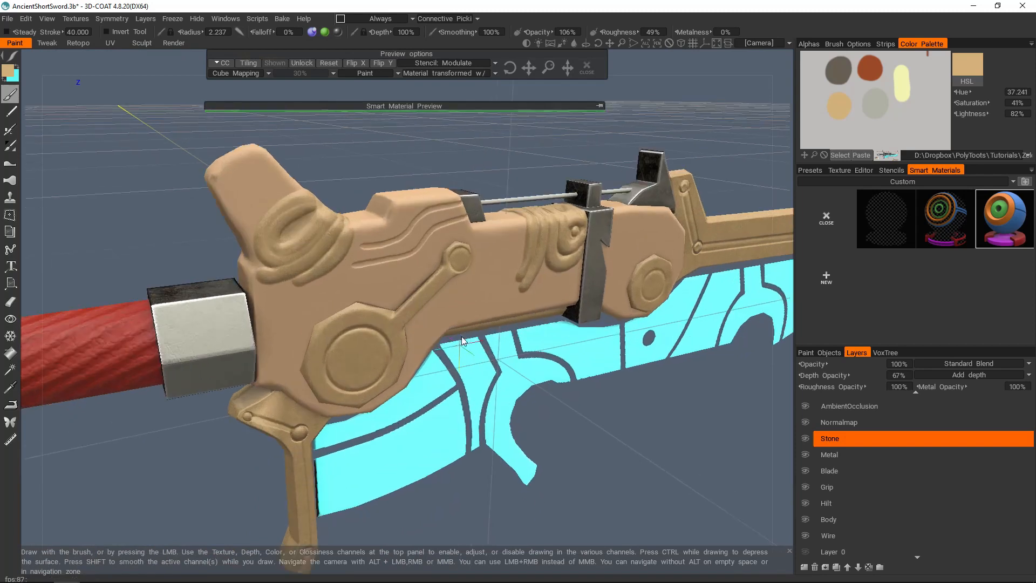
Add a paint layer named Emissive above the Stone layer and set its blend mode to Use as Emissive
{"action": "left_click", "coordinate": [803, 568]}
{"action": "double_click", "coordinate": [846, 439]}
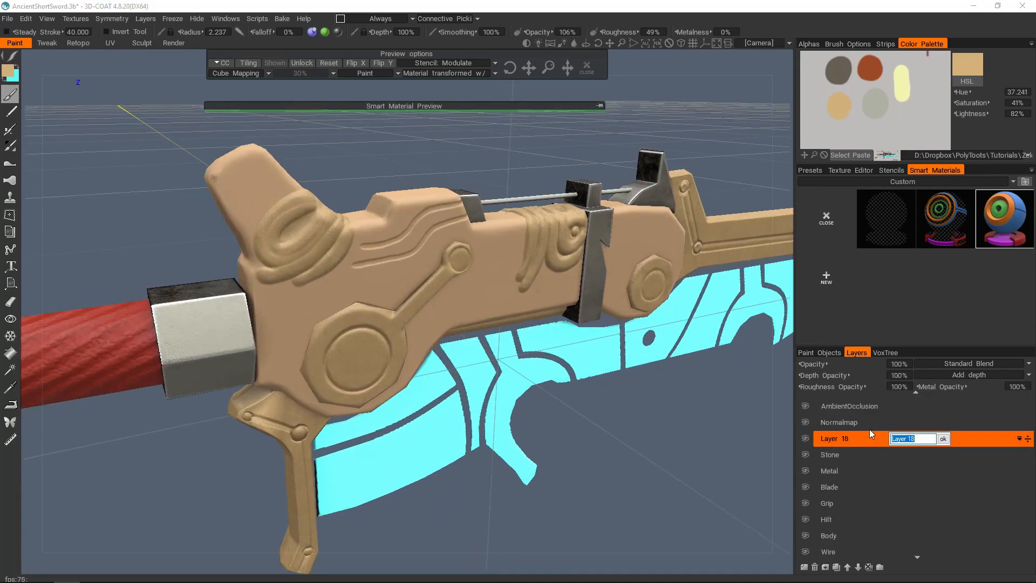
{"action": "type", "text": "Emissive"}
{"action": "key", "text": "Return"}
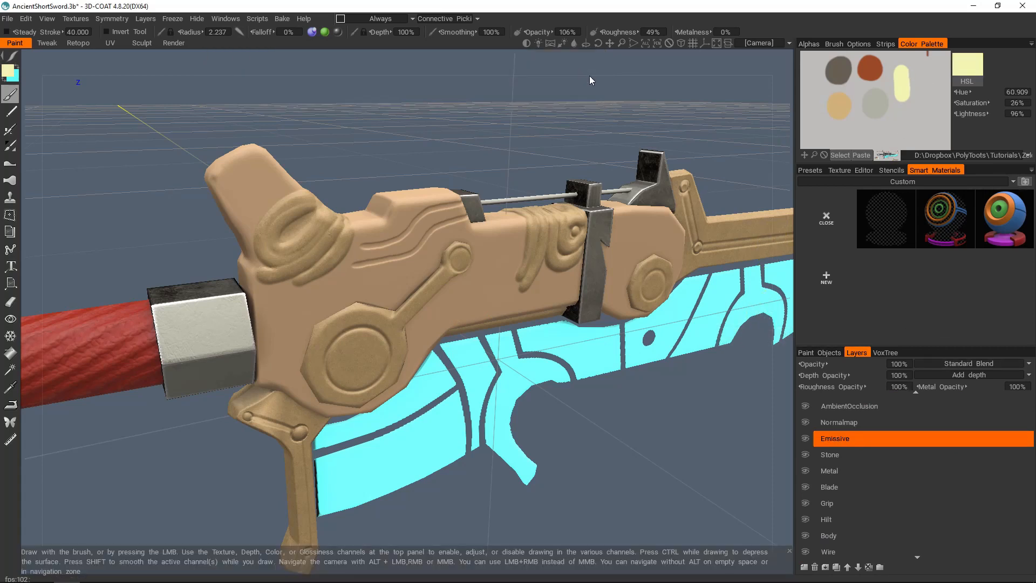
{"action": "left_click", "coordinate": [979, 365]}
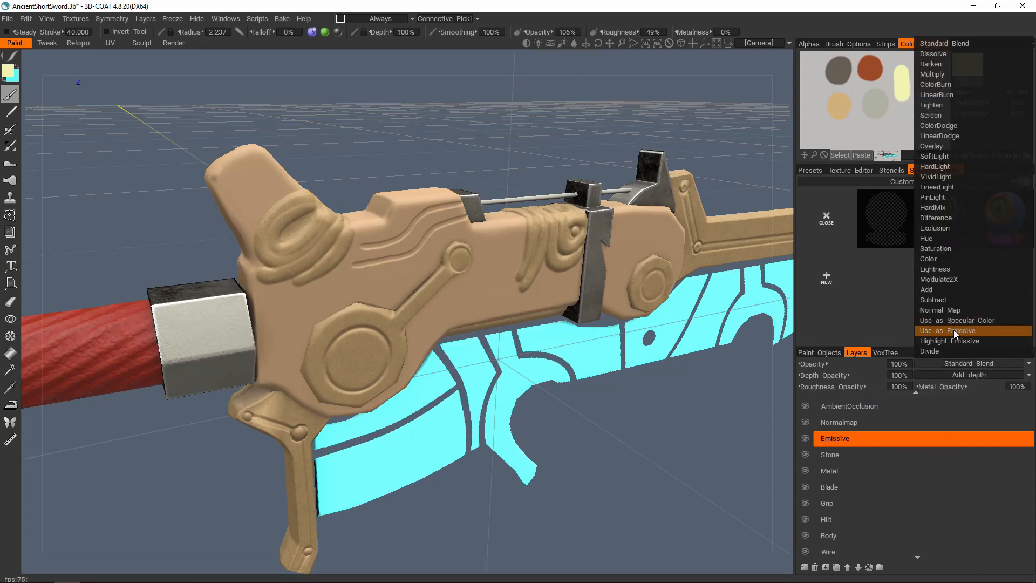
{"action": "left_click", "coordinate": [955, 329]}
In front view, fill the body's large round inset with a pale yellow circle about 4.2 cm across, using the circle shape mode
{"action": "middle_click_drag", "start_coordinate": [387, 356], "coordinate": [436, 303], "text": "alt"}
{"action": "right_click_drag", "start_coordinate": [435, 303], "coordinate": [463, 296], "text": "alt"}
{"action": "mouse_move", "coordinate": [462, 296]}
{"action": "left_mouse_down", "text": "alt"}
{"action": "mouse_move", "coordinate": [430, 267]}
{"action": "mouse_move", "coordinate": [479, 298]}
{"action": "left_mouse_up", "text": "alt"}
{"action": "left_click", "coordinate": [681, 45]}
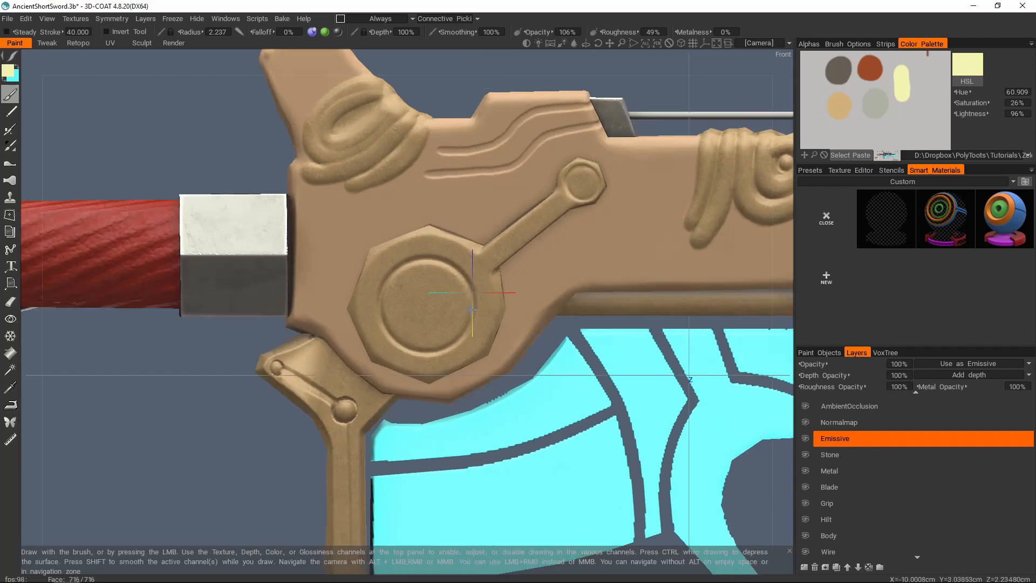
{"action": "right_click_drag", "start_coordinate": [479, 298], "coordinate": [501, 289], "text": "alt"}
{"action": "middle_click_drag", "start_coordinate": [501, 289], "coordinate": [515, 265], "text": "alt"}
{"action": "right_click_drag", "start_coordinate": [515, 265], "coordinate": [542, 262], "text": "alt"}
{"action": "middle_click_drag", "start_coordinate": [542, 262], "coordinate": [502, 267], "text": "alt"}
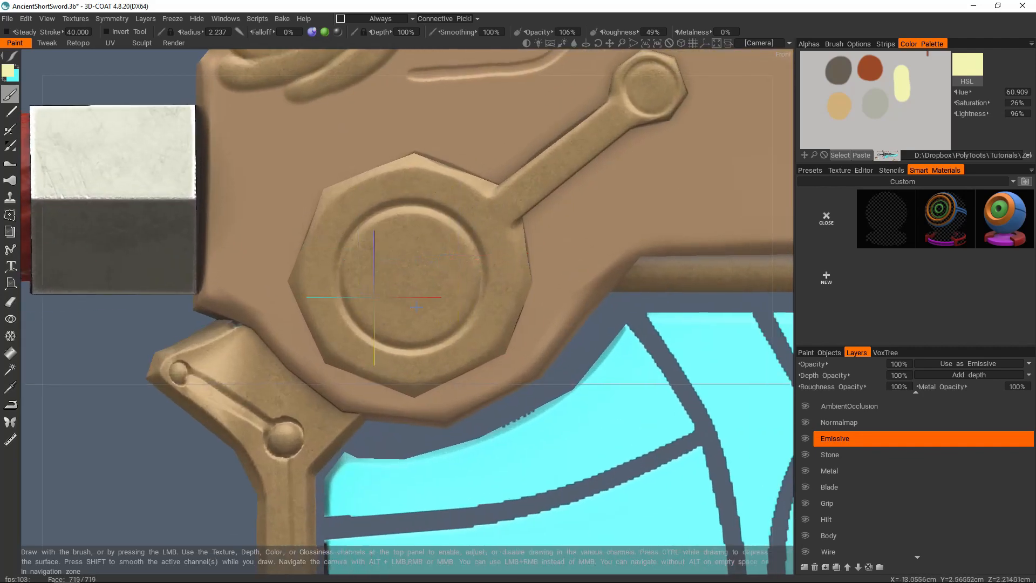
{"action": "key", "text": "e"}
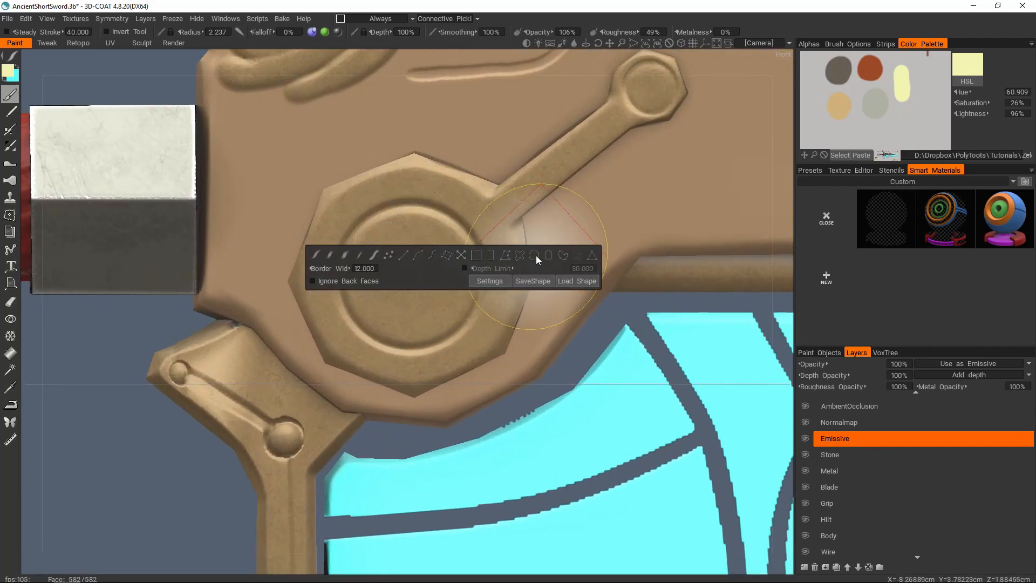
{"action": "left_click", "coordinate": [535, 257]}
{"action": "right_click_drag", "start_coordinate": [416, 280], "coordinate": [377, 280]}
{"action": "left_click_drag", "start_coordinate": [404, 271], "coordinate": [467, 323]}
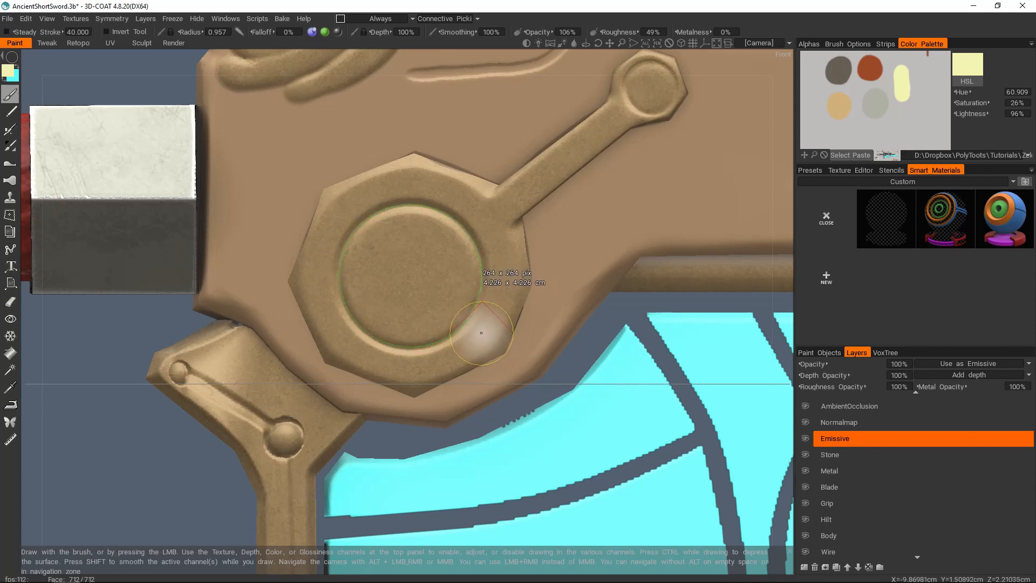
{"action": "left_click_drag", "start_coordinate": [481, 334], "coordinate": [481, 333]}
Fill the round inset of the octagonal plate near the blade end of the body with a pale yellow emissive circle
{"action": "scroll", "coordinate": [474, 292], "scroll_direction": "down", "scroll_amount": 3}
{"action": "mouse_move", "coordinate": [453, 281]}
{"action": "left_mouse_down", "text": "alt"}
{"action": "mouse_move", "coordinate": [485, 302]}
{"action": "mouse_move", "coordinate": [451, 268]}
{"action": "mouse_move", "coordinate": [408, 192]}
{"action": "mouse_move", "coordinate": [418, 189]}
{"action": "left_mouse_up", "text": "alt"}
{"action": "middle_click_drag", "start_coordinate": [580, 153], "coordinate": [437, 271], "text": "alt"}
{"action": "scroll", "coordinate": [453, 254], "scroll_direction": "up", "scroll_amount": 3}
{"action": "left_click_drag", "start_coordinate": [462, 236], "coordinate": [484, 253]}
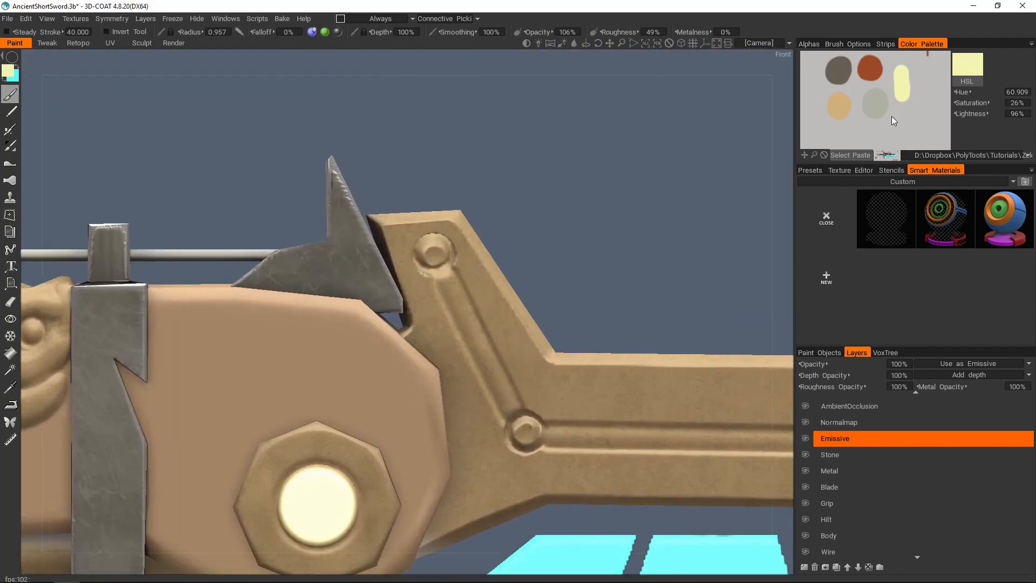
Fill the three round studs of the tan bracket along the blade's spine with pale yellow circles about 1 cm across
{"action": "middle_click_drag", "start_coordinate": [890, 120], "coordinate": [888, 81]}
{"action": "left_click_drag", "start_coordinate": [452, 264], "coordinate": [453, 265]}
{"action": "middle_click_drag", "start_coordinate": [502, 399], "coordinate": [464, 324], "text": "alt"}
{"action": "left_click_drag", "start_coordinate": [462, 330], "coordinate": [480, 338]}
{"action": "middle_click_drag", "start_coordinate": [636, 345], "coordinate": [237, 322], "text": "alt"}
{"action": "left_click_drag", "start_coordinate": [594, 322], "coordinate": [613, 325]}
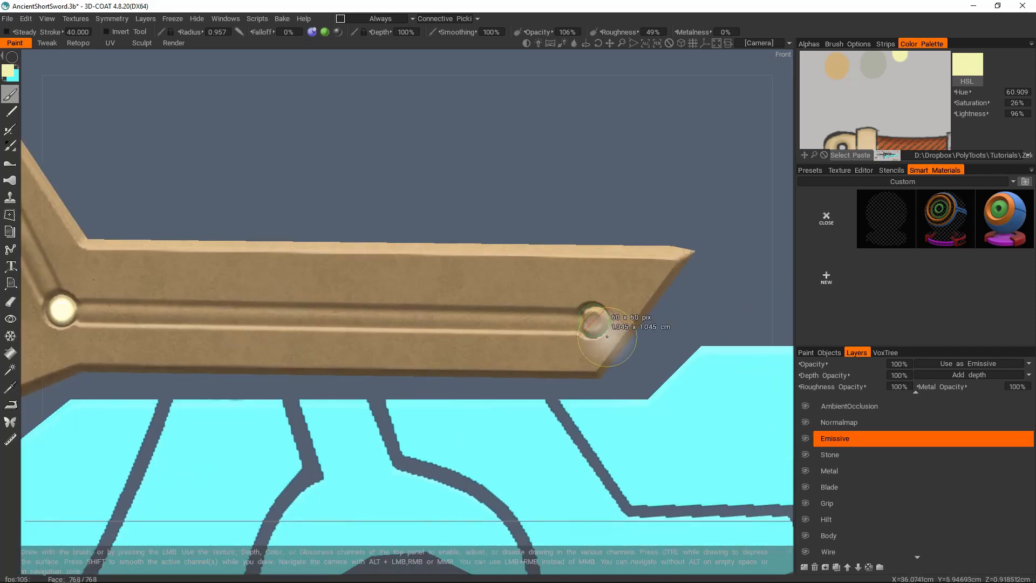
Fill the round studs of the tan guard below the body with pale yellow emissive circles
{"action": "middle_click_drag", "start_coordinate": [270, 346], "coordinate": [487, 292], "text": "alt"}
{"action": "scroll", "coordinate": [488, 292], "scroll_direction": "up", "scroll_amount": 4}
{"action": "left_click_drag", "start_coordinate": [502, 302], "coordinate": [504, 304]}
{"action": "middle_click_drag", "start_coordinate": [504, 412], "coordinate": [474, 232], "text": "alt"}
{"action": "left_click_drag", "start_coordinate": [441, 376], "coordinate": [474, 410]}
{"action": "scroll", "coordinate": [504, 231], "scroll_direction": "down", "scroll_amount": 5}
{"action": "middle_click_drag", "start_coordinate": [599, 146], "coordinate": [543, 335], "text": "alt"}
{"action": "scroll", "coordinate": [647, 298], "scroll_direction": "up", "scroll_amount": 5}
{"action": "left_click_drag", "start_coordinate": [536, 242], "coordinate": [572, 273]}
{"action": "middle_click_drag", "start_coordinate": [237, 216], "coordinate": [712, 308], "text": "alt"}
{"action": "scroll", "coordinate": [409, 287], "scroll_direction": "up", "scroll_amount": 4}
Turn off the depth and glossiness channels and paint the centres of the carved swirls pale yellow on the Emissive layer
{"action": "left_click", "coordinate": [312, 32]}
{"action": "middle_click_drag", "start_coordinate": [458, 324], "coordinate": [355, 134], "text": "alt"}
{"action": "left_click", "coordinate": [337, 32]}
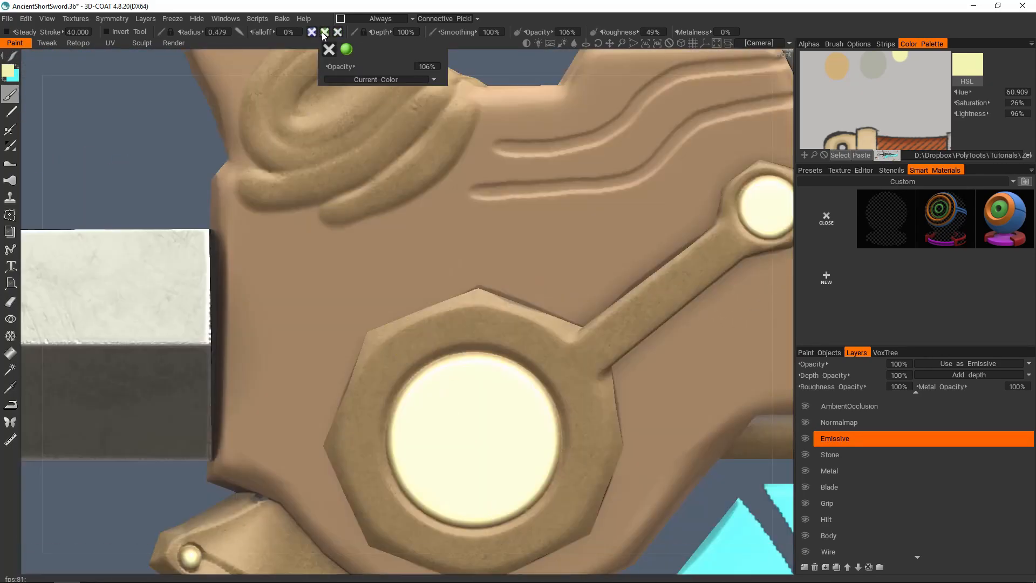
{"action": "middle_click_drag", "start_coordinate": [382, 57], "coordinate": [429, 196], "text": "alt"}
{"action": "key", "text": "bracketleft"}
{"action": "left_click_drag", "start_coordinate": [428, 200], "coordinate": [389, 269], "text": "alt"}
{"action": "left_click_drag", "start_coordinate": [432, 264], "coordinate": [438, 263]}
{"action": "left_click_drag", "start_coordinate": [389, 289], "coordinate": [383, 286]}
{"action": "mouse_move", "coordinate": [383, 286]}
{"action": "left_mouse_down", "text": "alt"}
{"action": "mouse_move", "coordinate": [358, 252]}
{"action": "mouse_move", "coordinate": [530, 146]}
{"action": "left_mouse_up", "text": "alt"}
{"action": "scroll", "coordinate": [529, 146], "scroll_direction": "up", "scroll_amount": 4}
{"action": "left_click_drag", "start_coordinate": [493, 208], "coordinate": [472, 222]}
Examine the emissive accents across the whole sword from several distances and angles
{"action": "scroll", "coordinate": [501, 237], "scroll_direction": "down", "scroll_amount": 10}
{"action": "left_click_drag", "start_coordinate": [466, 323], "coordinate": [463, 281], "text": "alt"}
{"action": "left_click_drag", "start_coordinate": [342, 338], "coordinate": [468, 258], "text": "alt"}
{"action": "scroll", "coordinate": [374, 288], "scroll_direction": "up", "scroll_amount": 4}
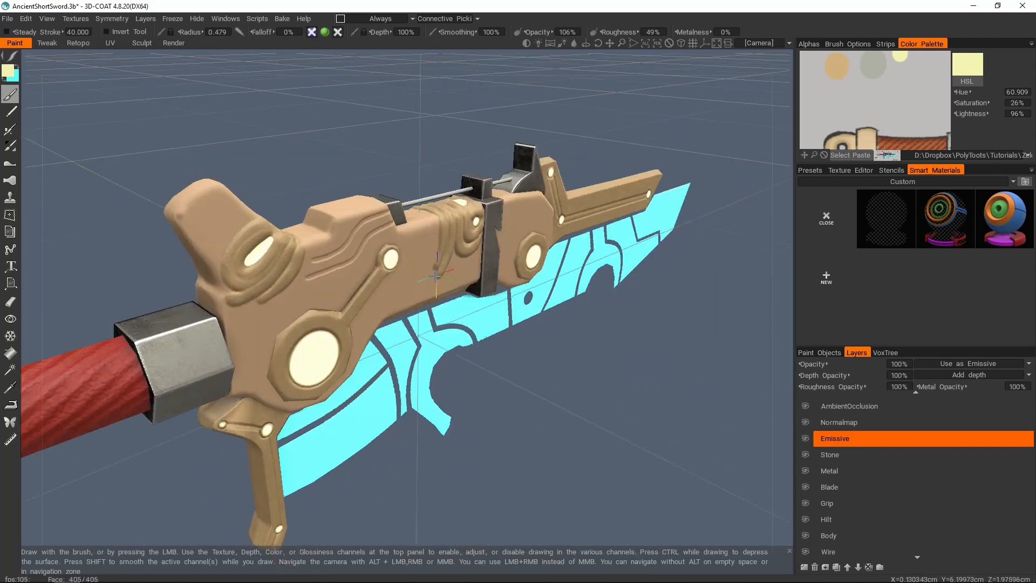
{"action": "scroll", "coordinate": [469, 258], "scroll_direction": "down", "scroll_amount": 5}
{"action": "scroll", "coordinate": [469, 258], "scroll_direction": "up", "scroll_amount": 3}
{"action": "scroll", "coordinate": [874, 89], "scroll_direction": "up", "scroll_amount": 3}
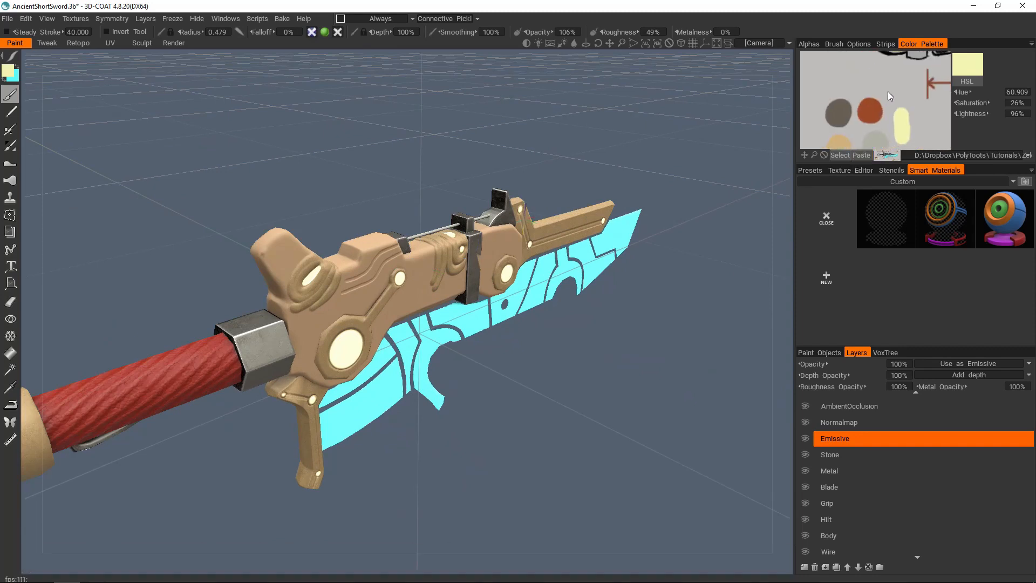
Paint the sword's body with the dark grey-brown reference colour on the Body layer, with roughness 31% and metalness 29%
{"action": "left_click", "coordinate": [849, 488]}
{"action": "left_click", "coordinate": [843, 535]}
{"action": "right_click_drag", "start_coordinate": [361, 289], "coordinate": [375, 287]}
{"action": "left_click_drag", "start_coordinate": [652, 108], "coordinate": [586, 62]}
{"action": "middle_click_drag", "start_coordinate": [585, 62], "coordinate": [595, 78]}
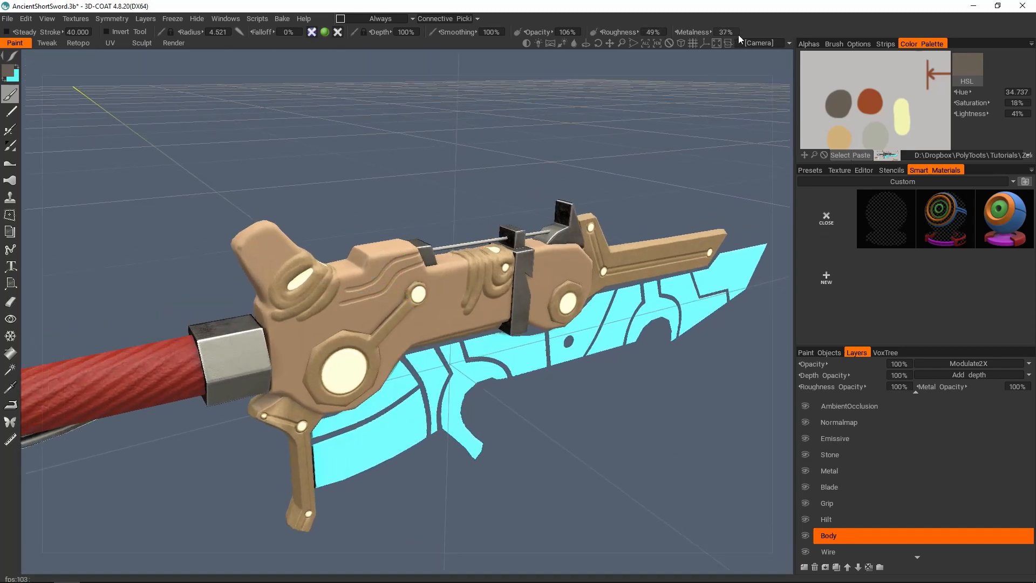
{"action": "left_click_drag", "start_coordinate": [675, 31], "coordinate": [614, 33]}
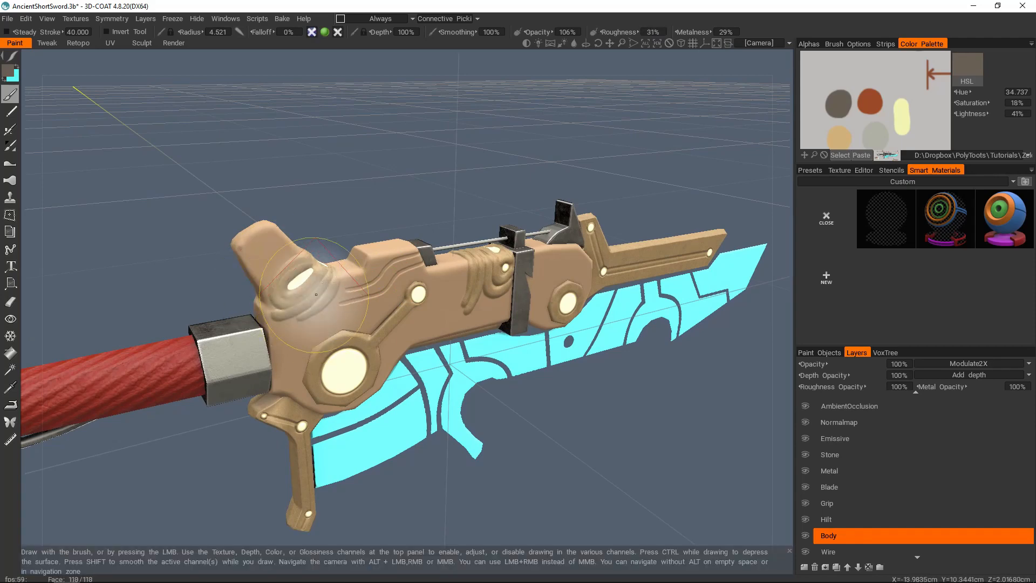
{"action": "mouse_move", "coordinate": [360, 303]}
{"action": "left_mouse_down"}
{"action": "mouse_move", "coordinate": [362, 267]}
{"action": "mouse_move", "coordinate": [259, 277]}
{"action": "mouse_move", "coordinate": [443, 295]}
{"action": "left_mouse_up"}
{"action": "mouse_move", "coordinate": [442, 296]}
{"action": "left_mouse_down", "text": "alt"}
{"action": "mouse_move", "coordinate": [396, 311]}
{"action": "mouse_move", "coordinate": [399, 275]}
{"action": "left_mouse_up", "text": "alt"}
{"action": "left_click_drag", "start_coordinate": [545, 302], "coordinate": [619, 260]}
{"action": "middle_click_drag", "start_coordinate": [619, 260], "coordinate": [453, 302], "text": "alt"}
{"action": "left_click_drag", "start_coordinate": [453, 324], "coordinate": [475, 384]}
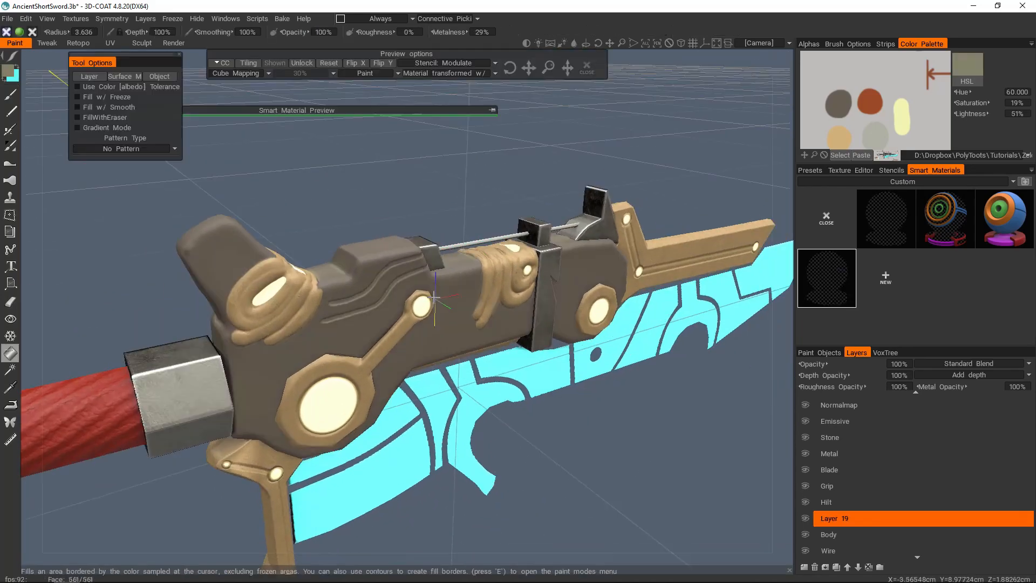
Return to the brush and duplicate the simple stone smart material in the Custom set
{"action": "scroll", "coordinate": [380, 269], "scroll_direction": "up", "scroll_amount": 5}
{"action": "left_click_drag", "start_coordinate": [380, 269], "coordinate": [402, 288], "text": "alt"}
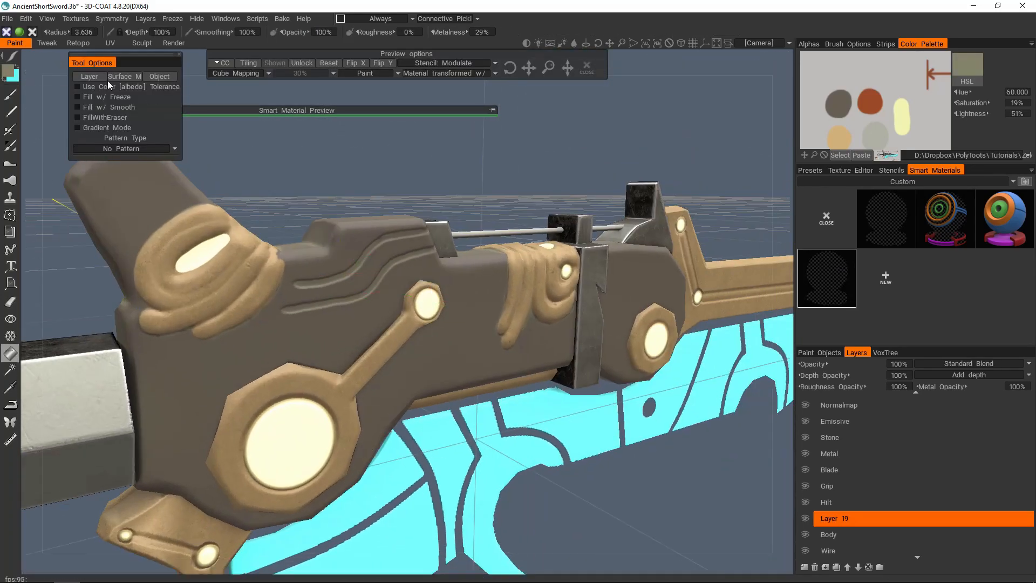
{"action": "left_click_drag", "start_coordinate": [160, 67], "coordinate": [148, 71]}
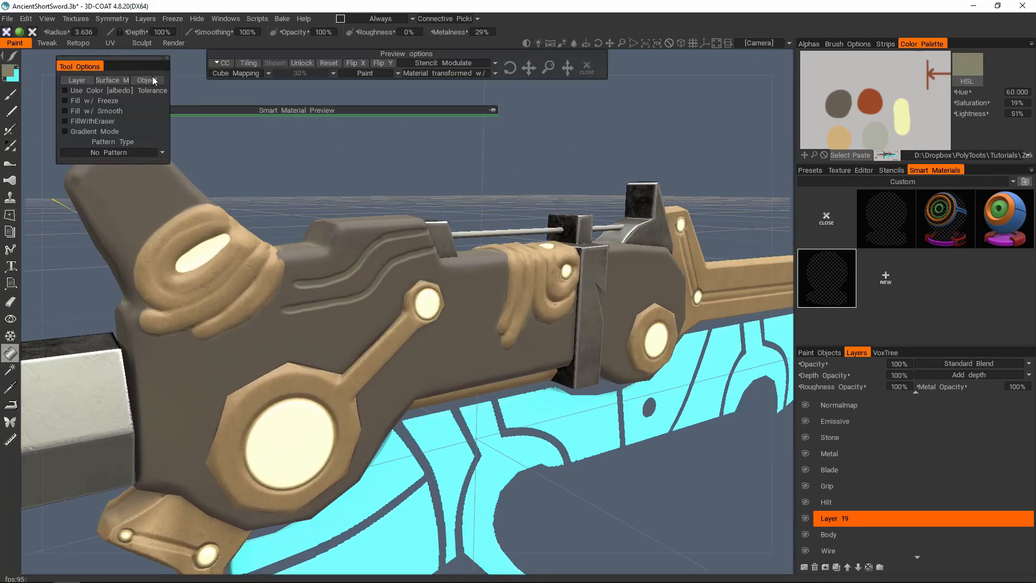
{"action": "left_click", "coordinate": [885, 181]}
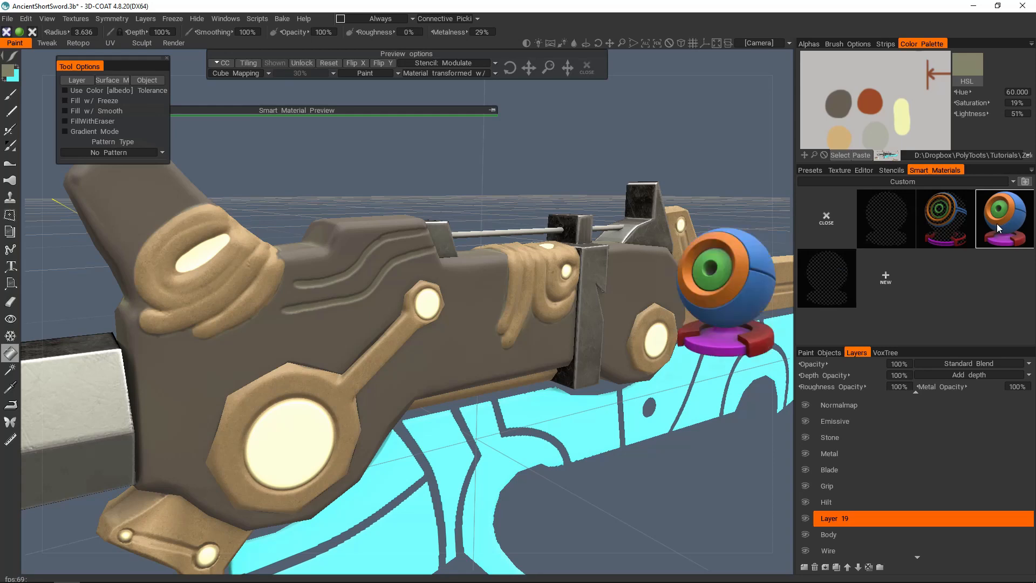
{"action": "mouse_move", "coordinate": [997, 224]}
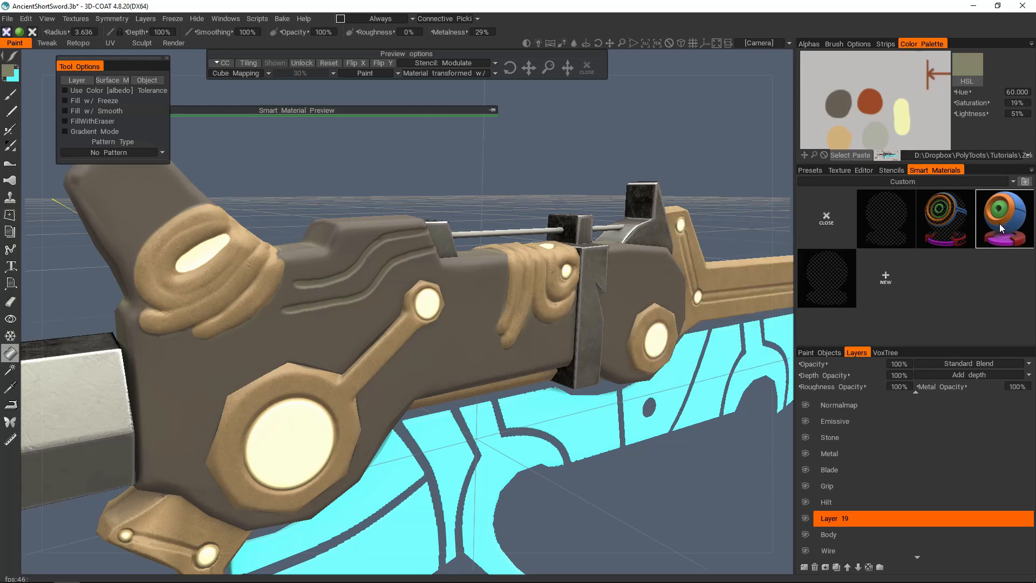
{"action": "left_click", "coordinate": [10, 94]}
{"action": "right_click", "coordinate": [1030, 225]}
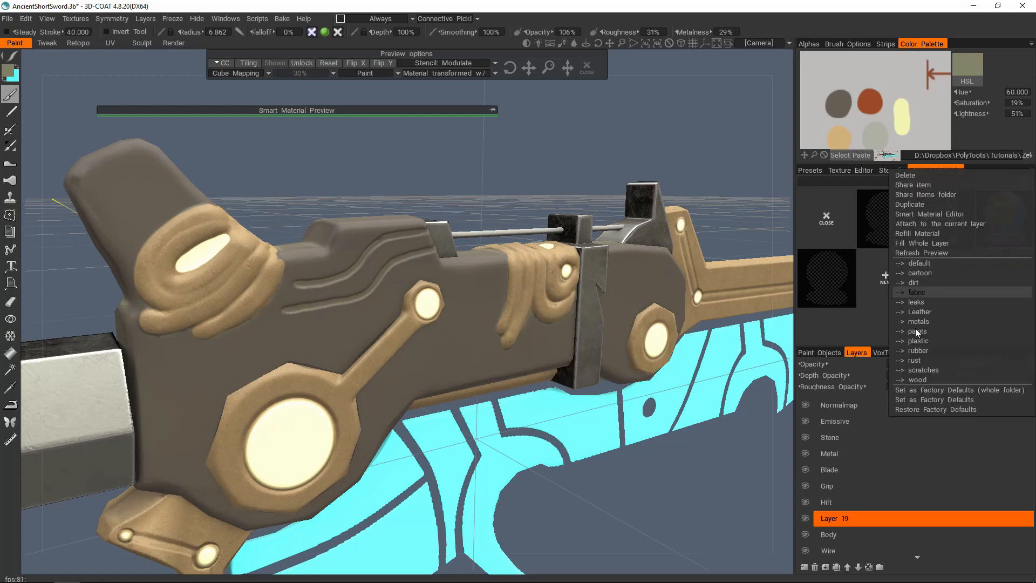
{"action": "left_click", "coordinate": [918, 205]}
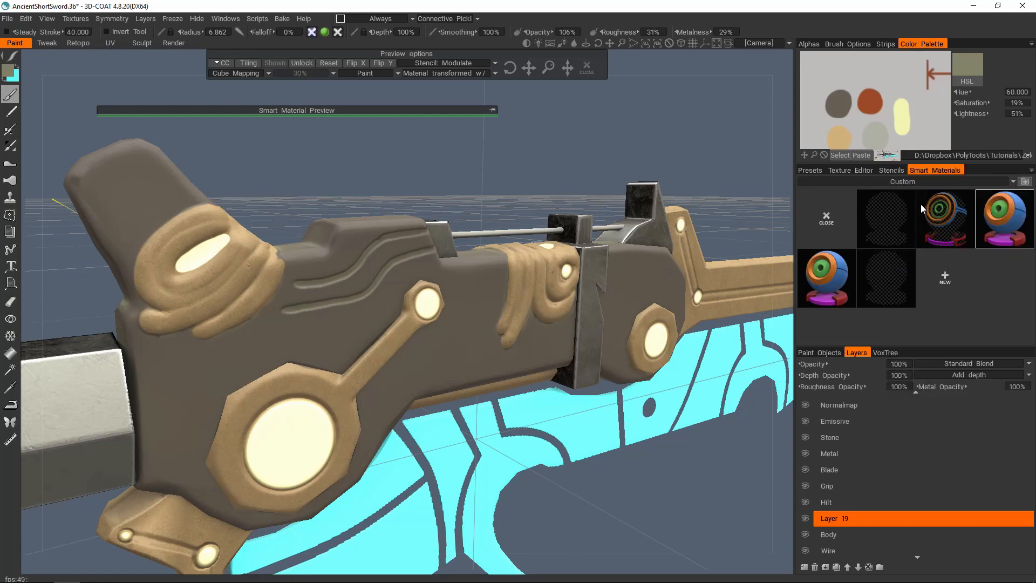
Open the duplicated stone material in the Smart Material Editor and name it Simple Stone 2
{"action": "right_click", "coordinate": [920, 203]}
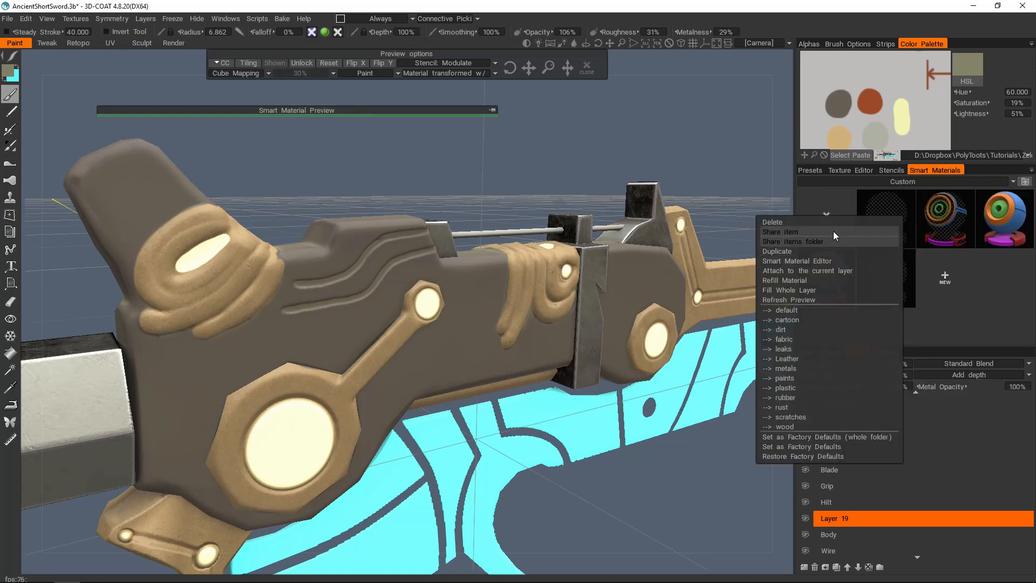
{"action": "left_click", "coordinate": [830, 260]}
{"action": "left_click", "coordinate": [754, 91]}
{"action": "left_click", "coordinate": [753, 91]}
{"action": "left_click", "coordinate": [746, 91]}
{"action": "left_click", "coordinate": [741, 92]}
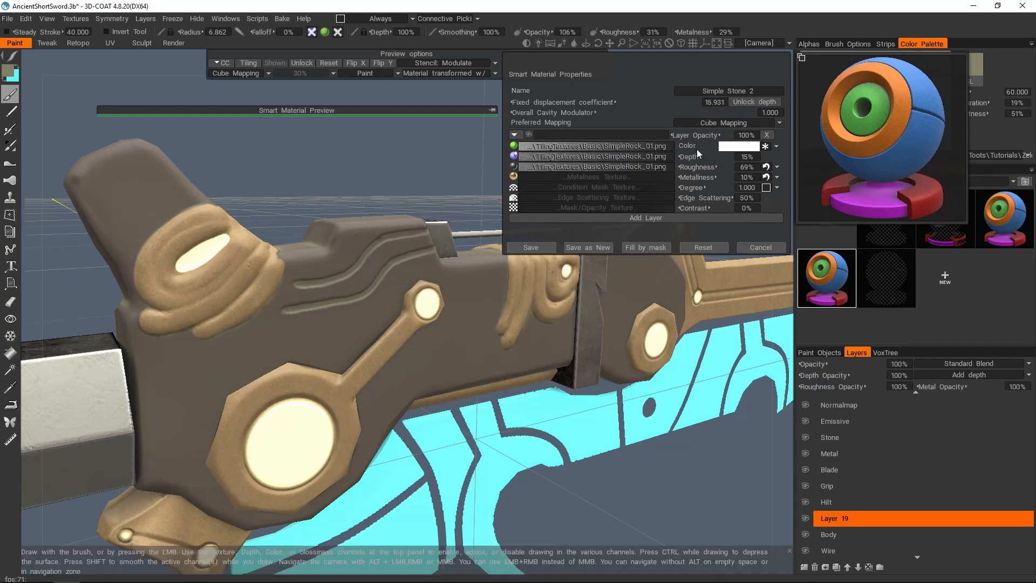
Set the material's roughness to 20%, save it and hide the smart material preview
{"action": "left_click_drag", "start_coordinate": [588, 59], "coordinate": [645, 115]}
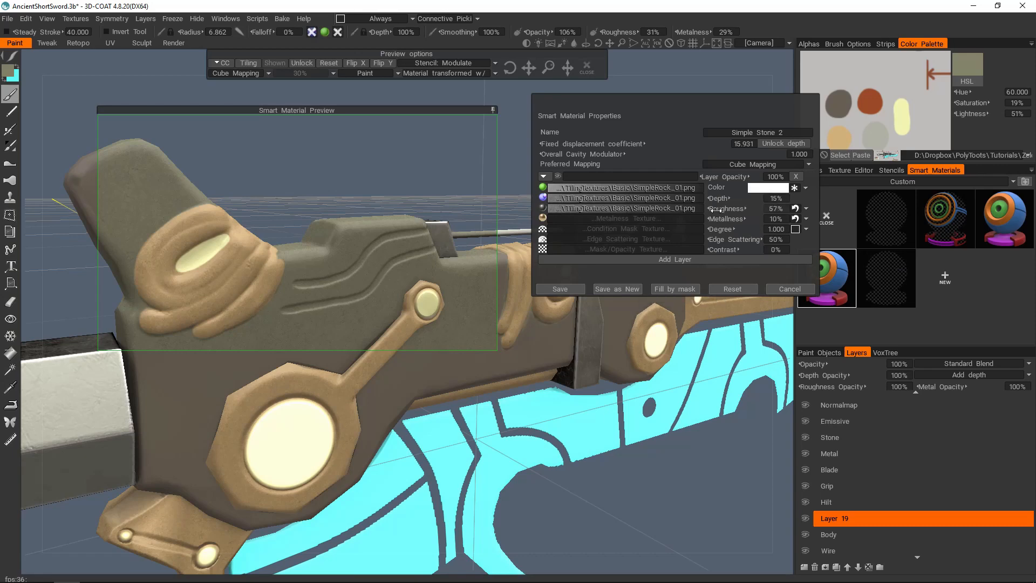
{"action": "left_click_drag", "start_coordinate": [704, 210], "coordinate": [677, 211]}
{"action": "left_click_drag", "start_coordinate": [425, 276], "coordinate": [566, 292], "text": "alt"}
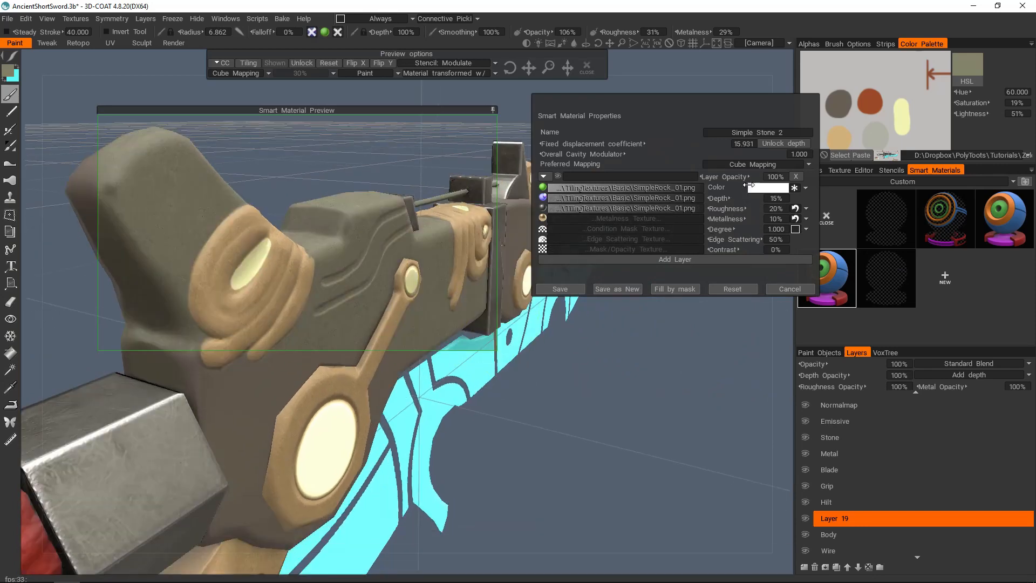
{"action": "left_click", "coordinate": [571, 291]}
{"action": "left_click", "coordinate": [493, 109]}
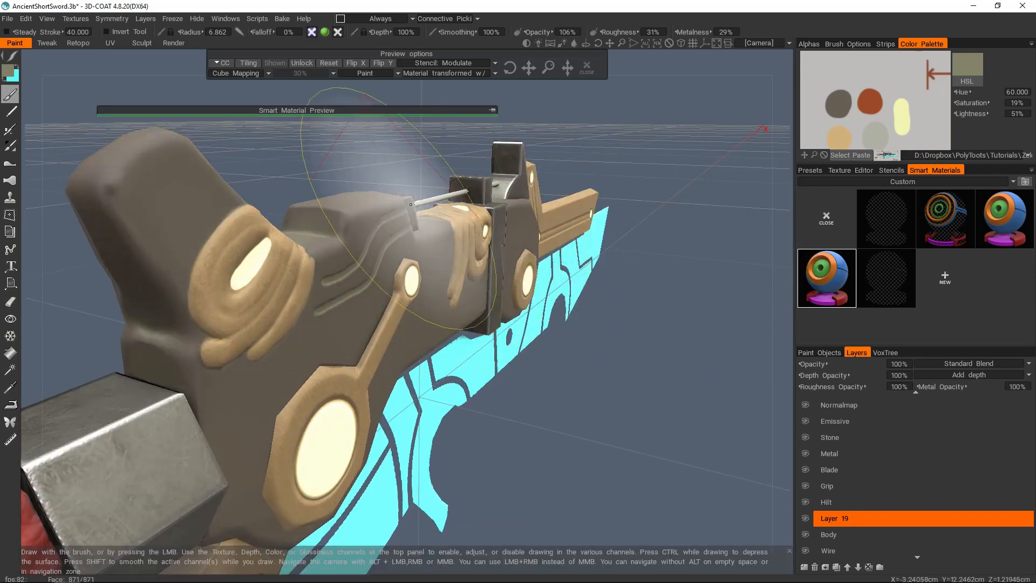
Pick the dark brown swatch from the reference image as the paint colour and set its lightness to 35%
{"action": "middle_click_drag", "start_coordinate": [404, 185], "coordinate": [413, 190], "text": "alt"}
{"action": "left_click", "coordinate": [492, 111]}
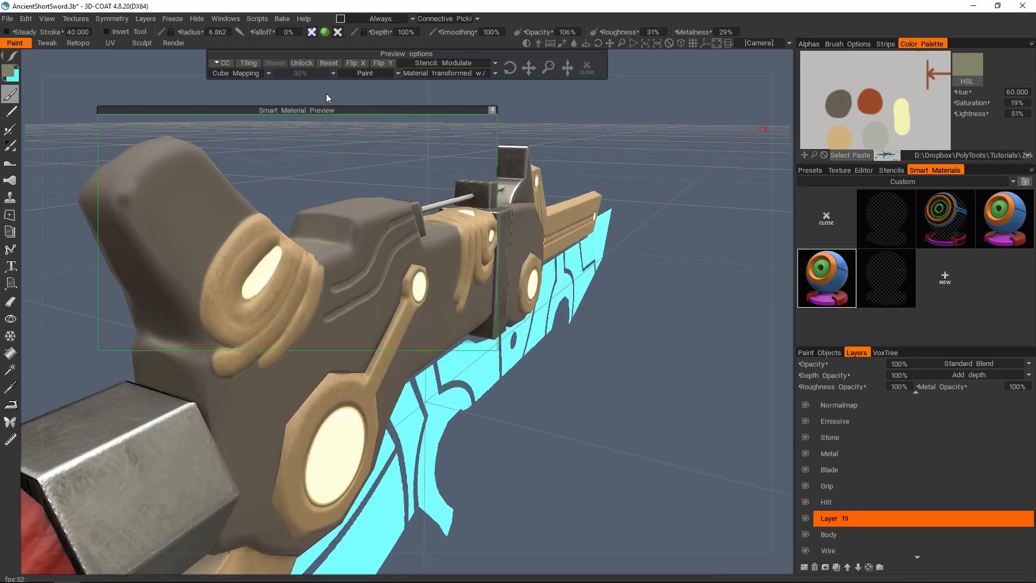
{"action": "left_click", "coordinate": [9, 71]}
{"action": "left_click_drag", "start_coordinate": [501, 192], "coordinate": [696, 131]}
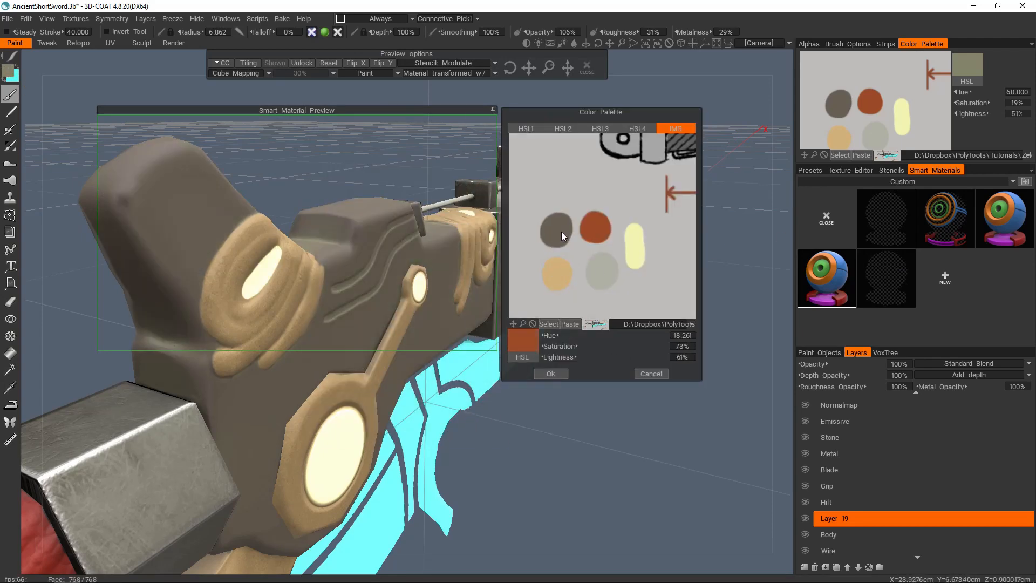
{"action": "left_click", "coordinate": [550, 374]}
{"action": "left_click_drag", "start_coordinate": [972, 114], "coordinate": [969, 114]}
{"action": "left_click", "coordinate": [492, 110]}
Try painting the body's carved grooves with the darker stone material using a smaller brush
{"action": "scroll", "coordinate": [459, 259], "scroll_direction": "down", "scroll_amount": 4}
{"action": "left_click_drag", "start_coordinate": [480, 265], "coordinate": [432, 302], "text": "alt"}
{"action": "scroll", "coordinate": [421, 283], "scroll_direction": "up", "scroll_amount": 4}
{"action": "right_click_drag", "start_coordinate": [434, 293], "coordinate": [391, 291]}
{"action": "mouse_move", "coordinate": [348, 261]}
{"action": "left_mouse_down"}
{"action": "mouse_move", "coordinate": [360, 270]}
{"action": "mouse_move", "coordinate": [306, 308]}
{"action": "left_mouse_up"}
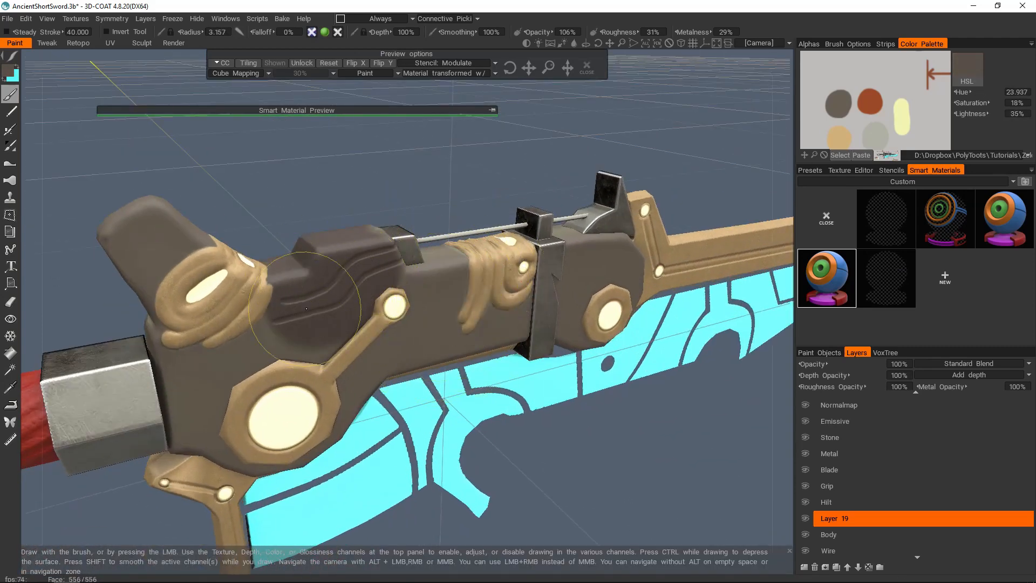
Choose the soft round brush alpha from the default set and change the brush's stroke mode
{"action": "left_click", "coordinate": [828, 45]}
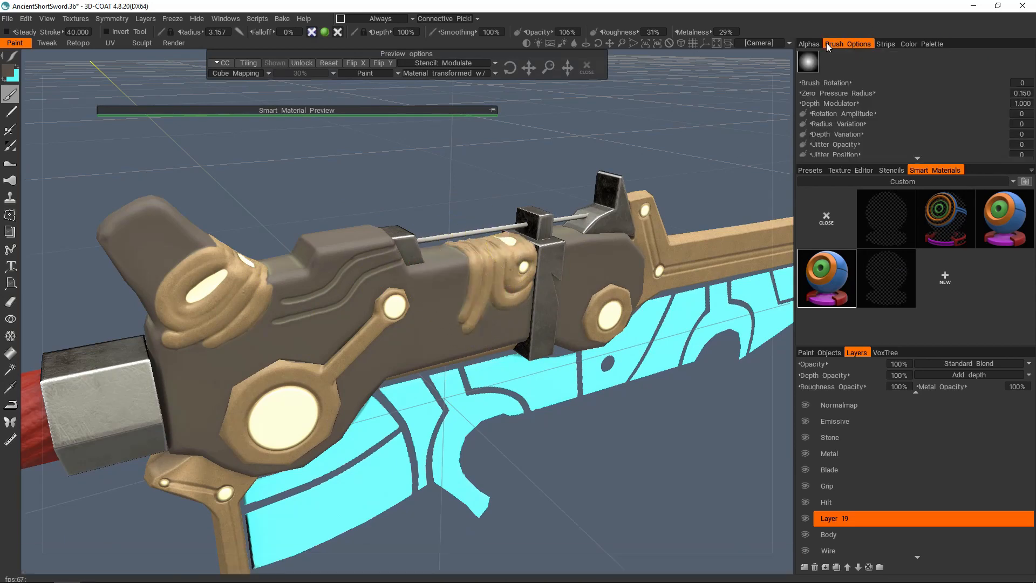
{"action": "left_click", "coordinate": [814, 44]}
{"action": "scroll", "coordinate": [942, 130], "scroll_direction": "down", "scroll_amount": 1}
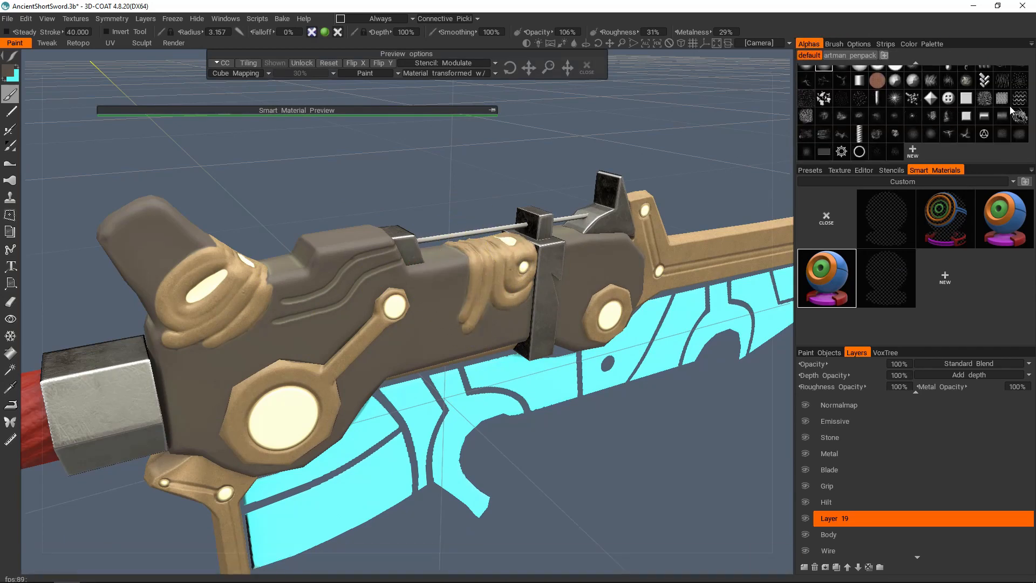
{"action": "scroll", "coordinate": [1005, 114], "scroll_direction": "up", "scroll_amount": 1}
{"action": "left_click", "coordinate": [805, 108]}
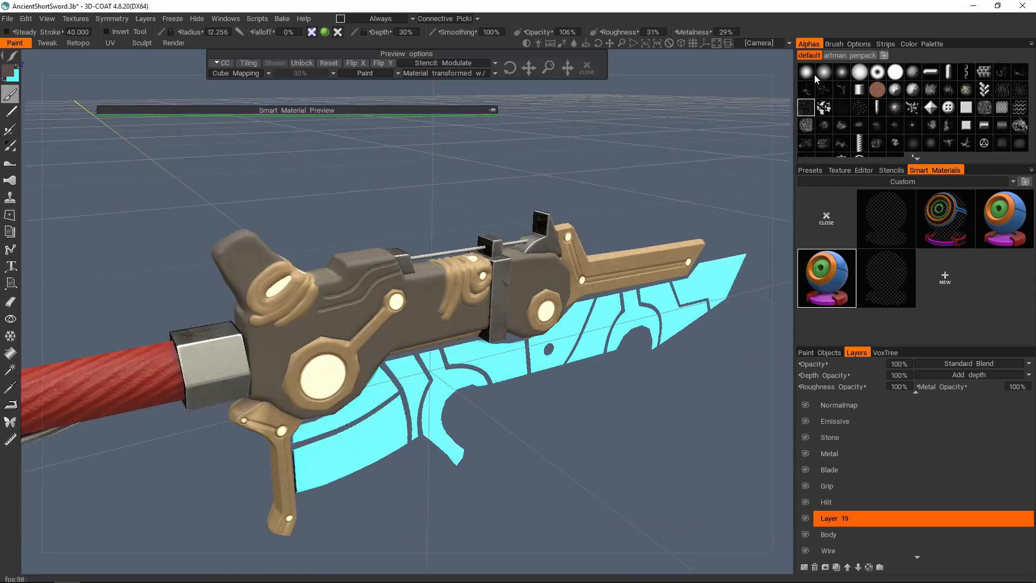
{"action": "left_click", "coordinate": [816, 77]}
{"action": "mouse_move", "coordinate": [475, 300]}
{"action": "right_mouse_down", "text": "alt"}
{"action": "mouse_move", "coordinate": [507, 286]}
{"action": "mouse_move", "coordinate": [485, 257]}
{"action": "right_mouse_up", "text": "alt"}
{"action": "left_click", "coordinate": [806, 72]}
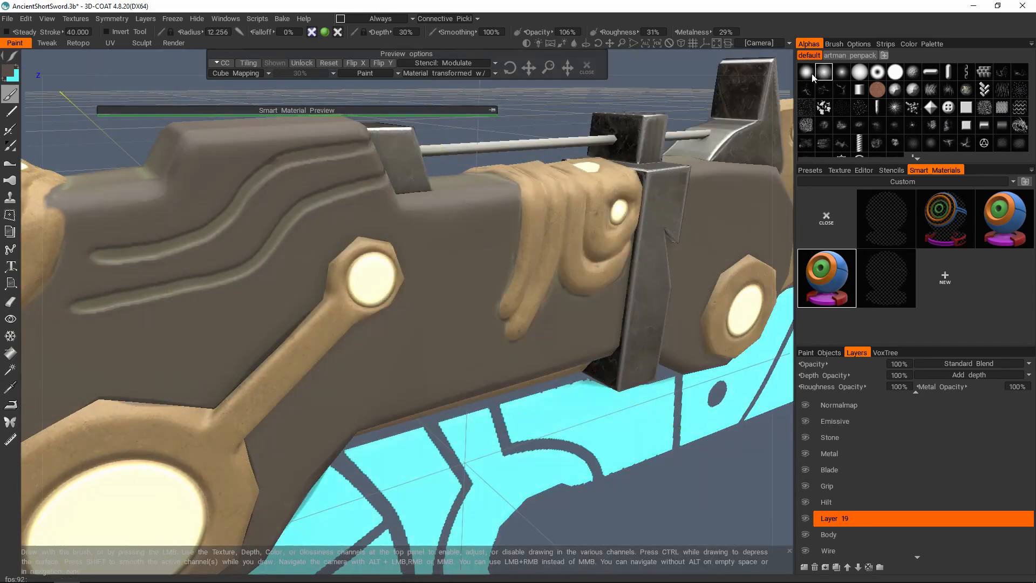
{"action": "key", "text": "space"}
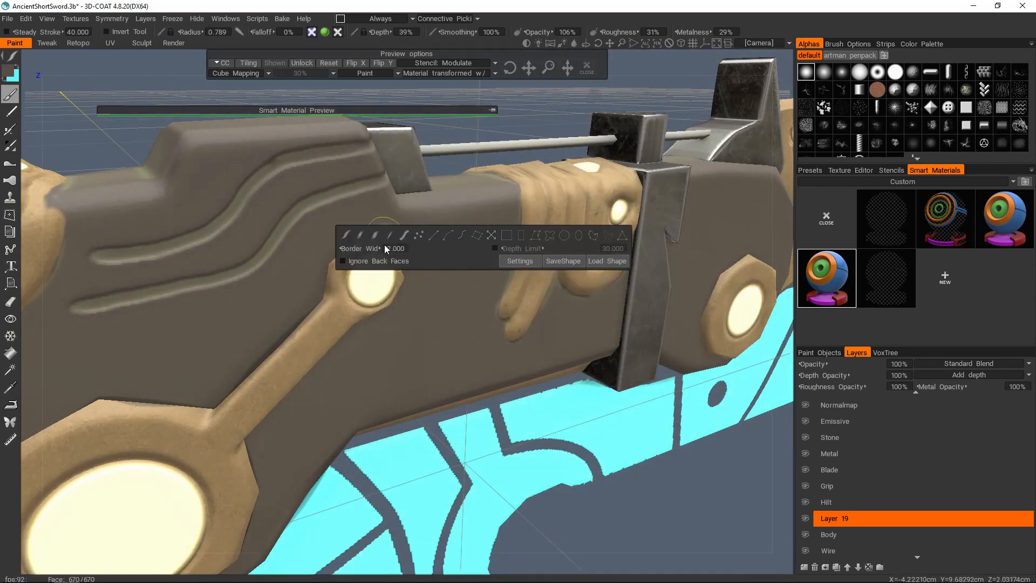
{"action": "left_click", "coordinate": [360, 237]}
Try painting soft darker shading across the stone body around the carved grooves
{"action": "mouse_move", "coordinate": [329, 260]}
{"action": "left_mouse_down", "text": "alt"}
{"action": "mouse_move", "coordinate": [451, 245]}
{"action": "mouse_move", "coordinate": [426, 278]}
{"action": "left_mouse_up", "text": "alt"}
{"action": "mouse_move", "coordinate": [426, 278]}
{"action": "right_mouse_down", "text": "alt"}
{"action": "mouse_move", "coordinate": [387, 284]}
{"action": "mouse_move", "coordinate": [376, 269]}
{"action": "right_mouse_up", "text": "alt"}
{"action": "scroll", "coordinate": [374, 269], "scroll_direction": "up", "scroll_amount": 11}
{"action": "mouse_move", "coordinate": [396, 244]}
{"action": "left_mouse_down", "text": "alt"}
{"action": "mouse_move", "coordinate": [407, 280]}
{"action": "mouse_move", "coordinate": [423, 249]}
{"action": "left_mouse_up", "text": "alt"}
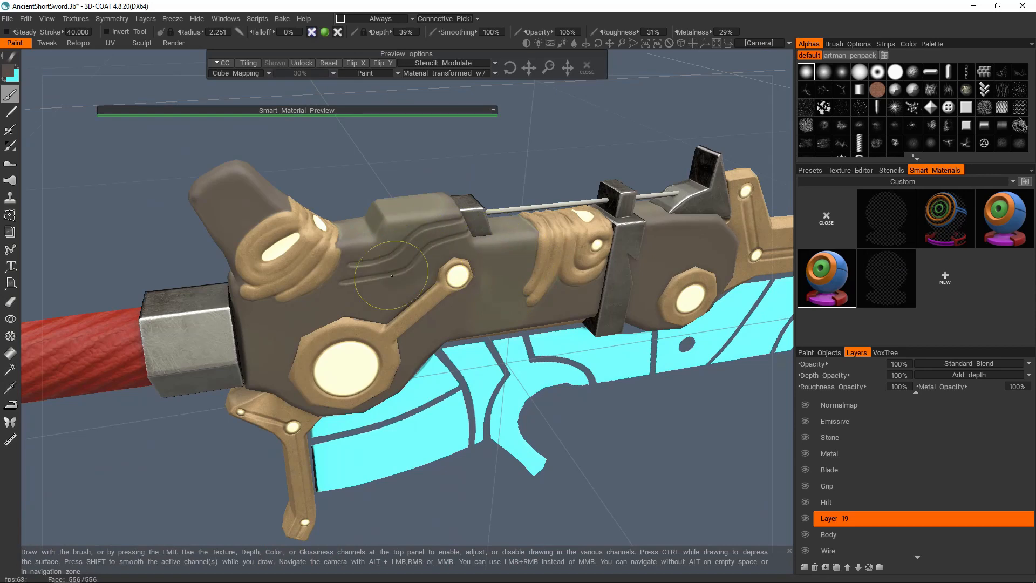
{"action": "left_click_drag", "start_coordinate": [415, 258], "coordinate": [446, 275], "text": "alt"}
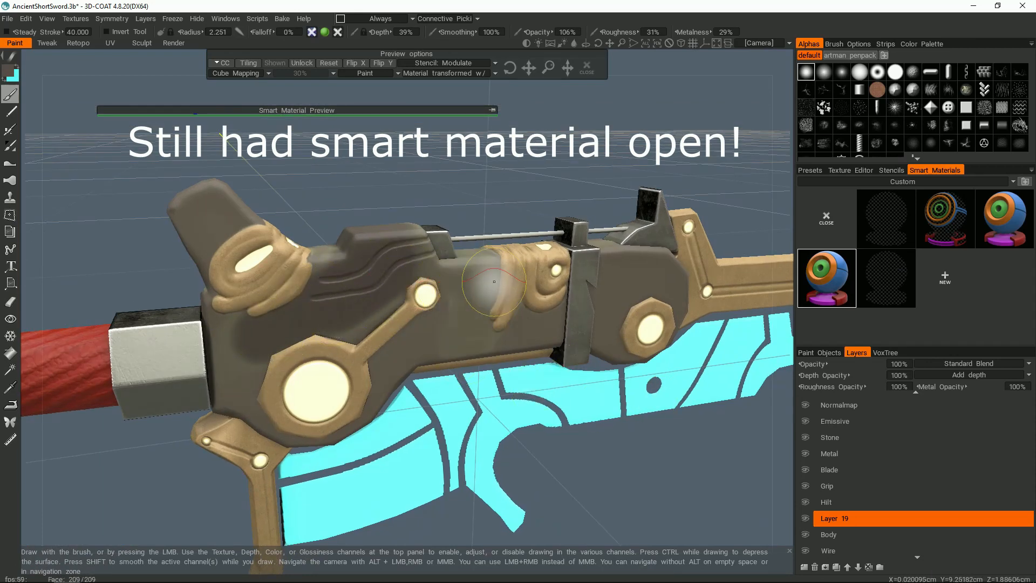
{"action": "left_click_drag", "start_coordinate": [491, 286], "coordinate": [531, 319], "text": "alt"}
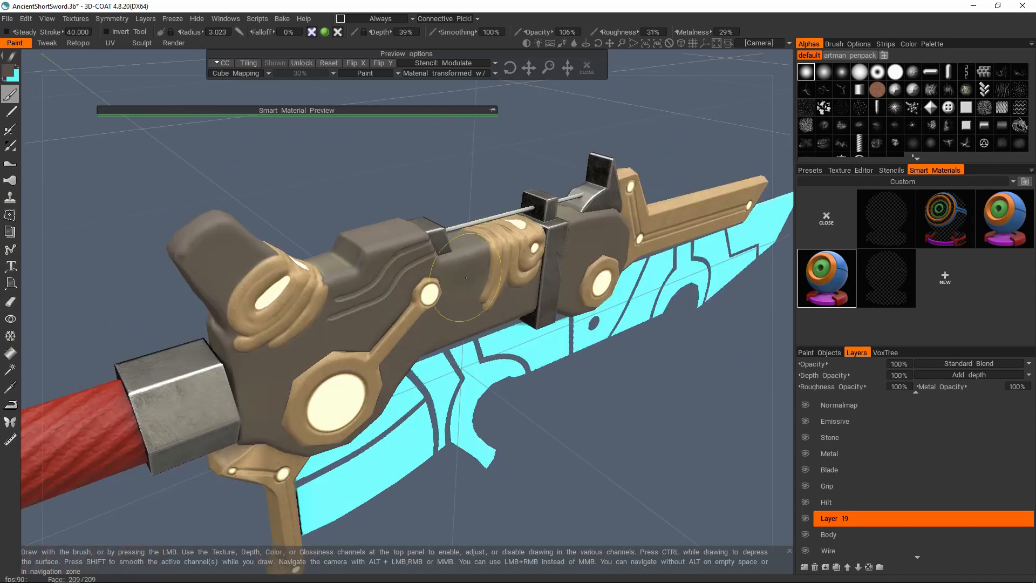
Isolate the Body paint object and deactivate the active smart material
{"action": "left_click", "coordinate": [818, 353]}
{"action": "left_click", "coordinate": [804, 400], "text": "alt"}
{"action": "left_click", "coordinate": [879, 353]}
{"action": "mouse_move", "coordinate": [382, 293]}
{"action": "left_mouse_down", "text": "alt"}
{"action": "mouse_move", "coordinate": [430, 273]}
{"action": "mouse_move", "coordinate": [587, 291]}
{"action": "mouse_move", "coordinate": [400, 173]}
{"action": "mouse_move", "coordinate": [472, 247]}
{"action": "mouse_move", "coordinate": [427, 201]}
{"action": "left_mouse_up", "text": "alt"}
{"action": "scroll", "coordinate": [472, 247], "scroll_direction": "down", "scroll_amount": 3}
{"action": "left_click", "coordinate": [856, 352]}
{"action": "left_click", "coordinate": [826, 218]}
{"action": "scroll", "coordinate": [518, 286], "scroll_direction": "up", "scroll_amount": 3}
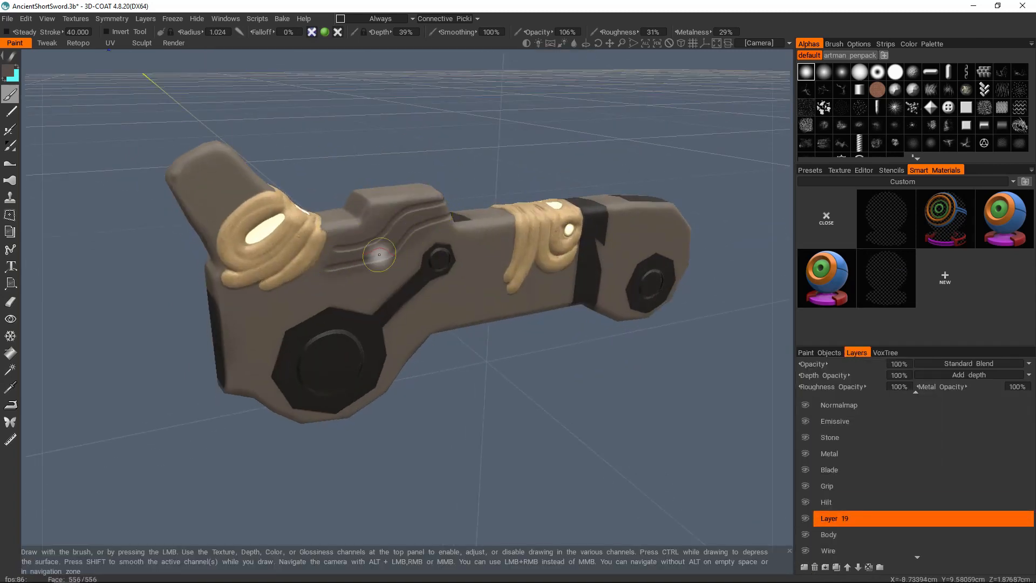
Paint soft dark brown shading over both sides of the isolated body, starting with a brush radius of about 3.6
{"action": "right_click_drag", "start_coordinate": [474, 253], "coordinate": [497, 233]}
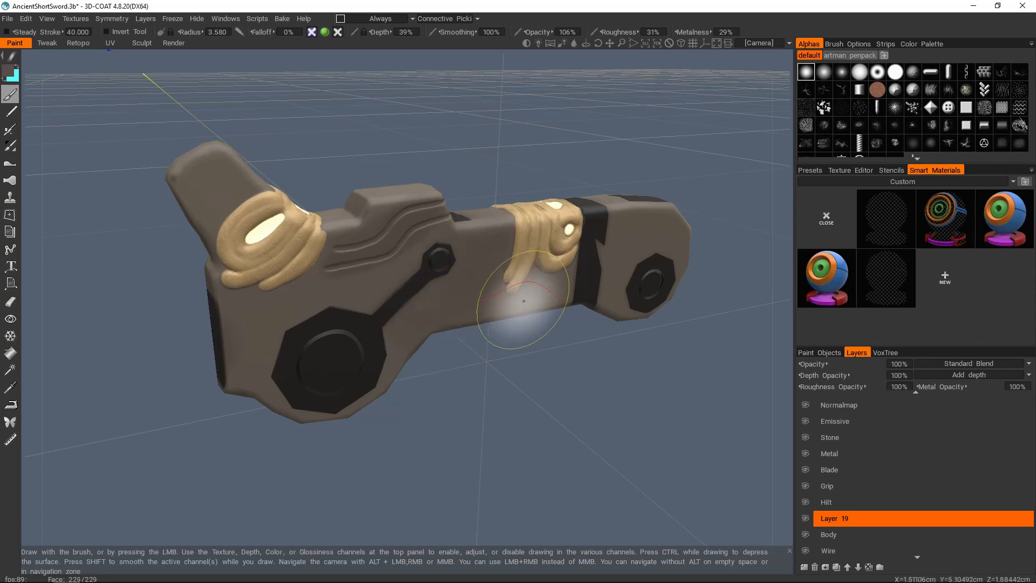
{"action": "left_click_drag", "start_coordinate": [640, 261], "coordinate": [600, 226], "text": "alt"}
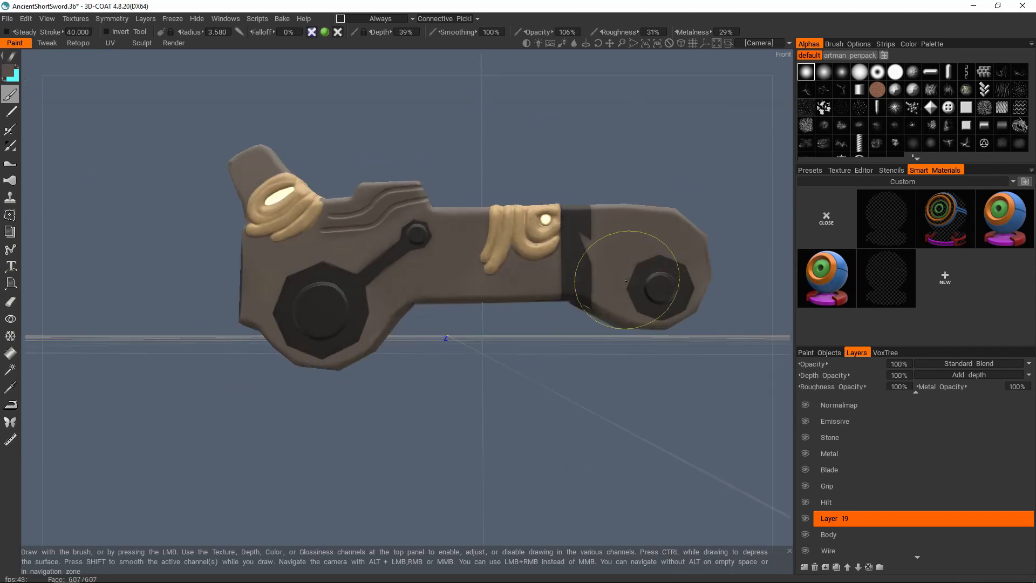
{"action": "mouse_move", "coordinate": [473, 254]}
{"action": "left_mouse_down", "text": "alt"}
{"action": "mouse_move", "coordinate": [364, 235]}
{"action": "mouse_move", "coordinate": [370, 283]}
{"action": "mouse_move", "coordinate": [389, 296]}
{"action": "left_mouse_up", "text": "alt"}
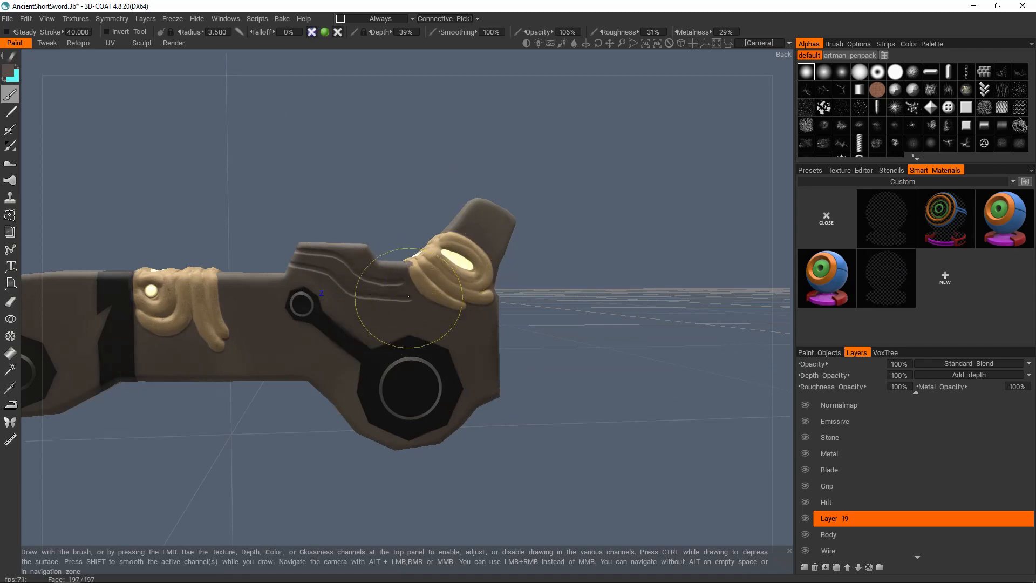
{"action": "scroll", "coordinate": [901, 426], "scroll_direction": "up", "scroll_amount": 2}
{"action": "scroll", "coordinate": [853, 473], "scroll_direction": "down", "scroll_amount": 1}
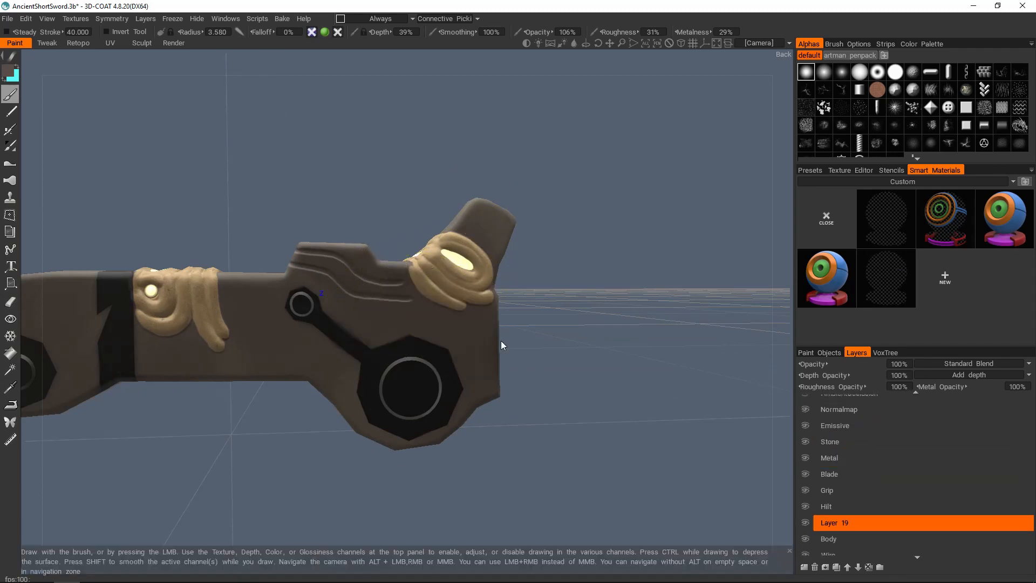
{"action": "left_click_drag", "start_coordinate": [255, 279], "coordinate": [282, 273], "text": "alt"}
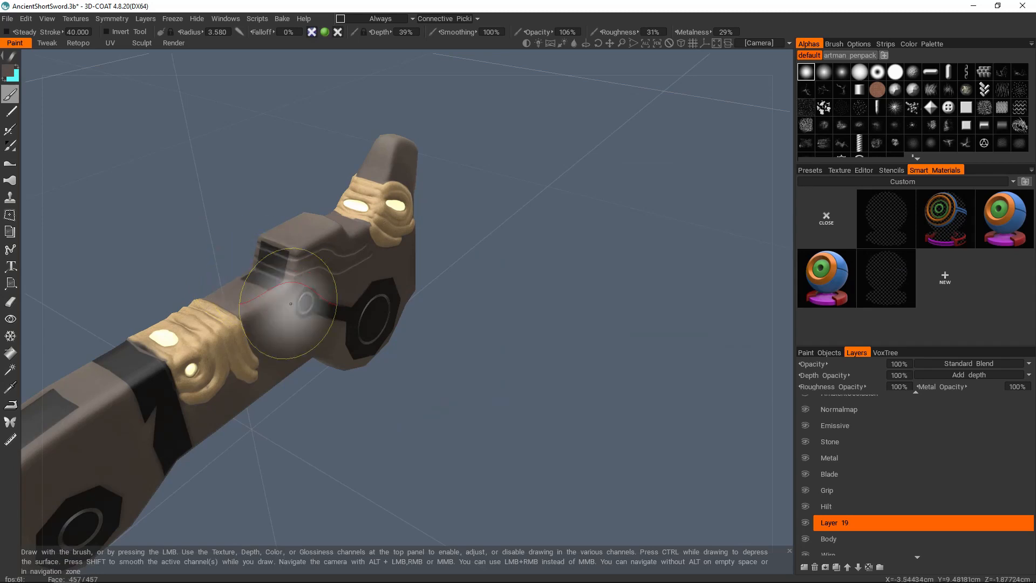
{"action": "left_click_drag", "start_coordinate": [283, 358], "coordinate": [324, 346], "text": "alt"}
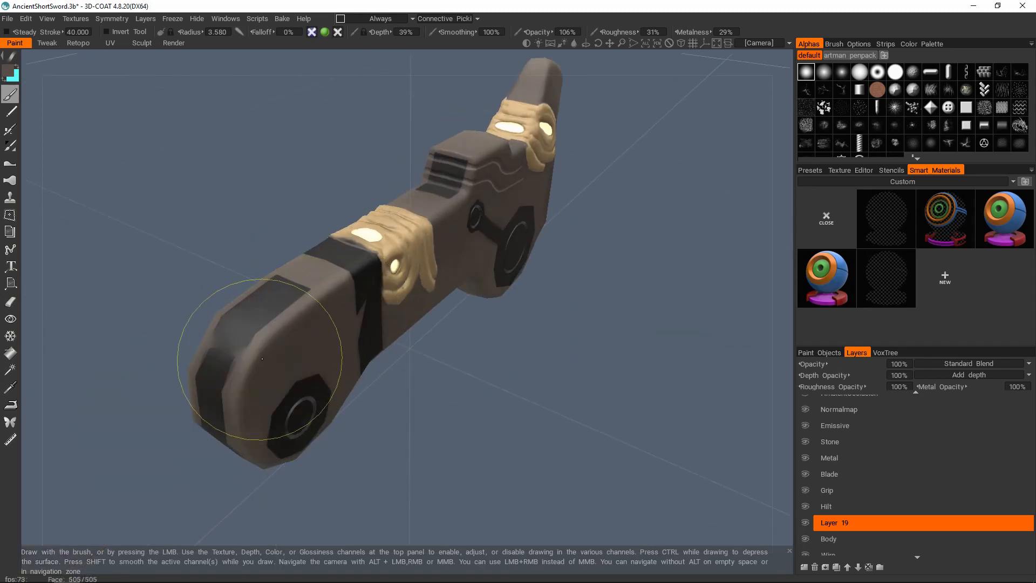
{"action": "mouse_move", "coordinate": [548, 193]}
{"action": "left_mouse_down", "text": "alt"}
{"action": "mouse_move", "coordinate": [447, 266]}
{"action": "mouse_move", "coordinate": [685, 206]}
{"action": "mouse_move", "coordinate": [529, 261]}
{"action": "left_mouse_up", "text": "alt"}
{"action": "right_click_drag", "start_coordinate": [528, 261], "coordinate": [510, 258]}
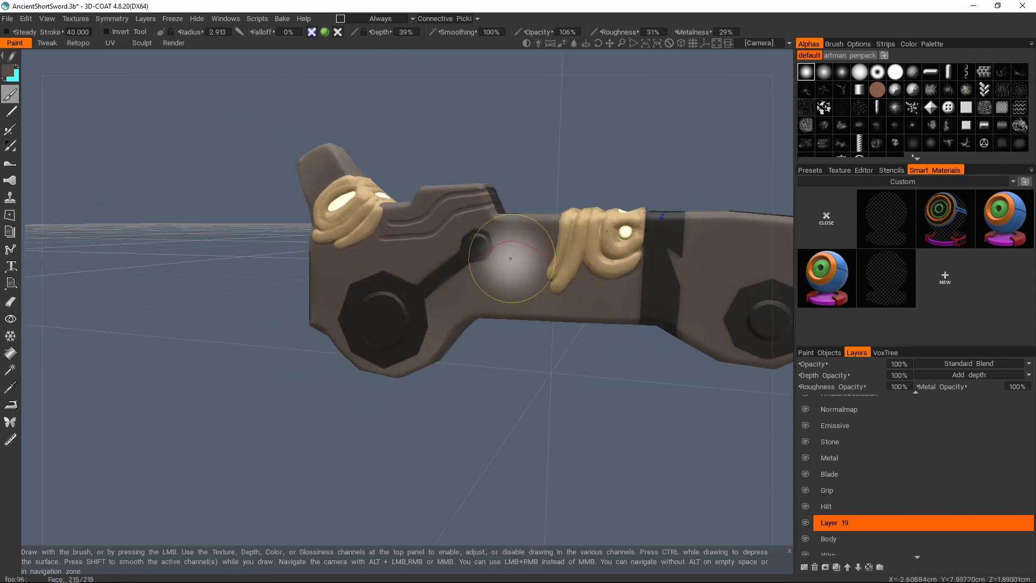
Set the paint colour's lightness to 46% and paint lighter brown highlights on the body's raised areas with a smaller brush
{"action": "left_click", "coordinate": [9, 74]}
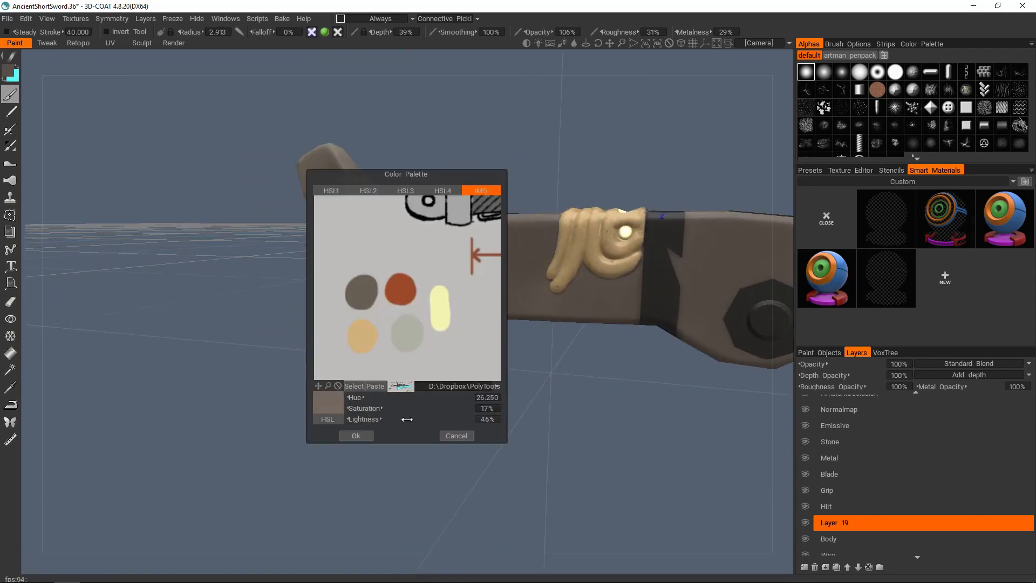
{"action": "left_click", "coordinate": [358, 436]}
{"action": "left_click_drag", "start_coordinate": [416, 308], "coordinate": [467, 285], "text": "alt"}
{"action": "mouse_move", "coordinate": [469, 281]}
{"action": "right_mouse_down"}
{"action": "mouse_move", "coordinate": [508, 276]}
{"action": "mouse_move", "coordinate": [474, 251]}
{"action": "mouse_move", "coordinate": [444, 251]}
{"action": "right_mouse_up"}
{"action": "left_click_drag", "start_coordinate": [641, 264], "coordinate": [715, 331], "text": "alt"}
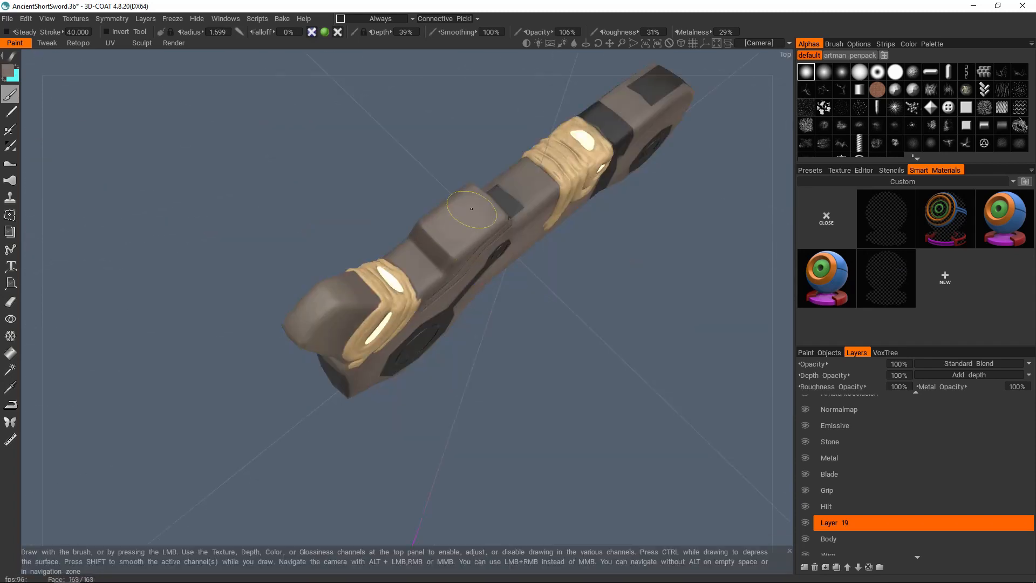
{"action": "right_click_drag", "start_coordinate": [419, 258], "coordinate": [401, 254]}
{"action": "left_click_drag", "start_coordinate": [401, 253], "coordinate": [304, 323], "text": "alt"}
{"action": "right_click_drag", "start_coordinate": [297, 334], "coordinate": [286, 316]}
{"action": "mouse_move", "coordinate": [285, 315]}
{"action": "left_mouse_down", "text": "alt"}
{"action": "mouse_move", "coordinate": [338, 280]}
{"action": "mouse_move", "coordinate": [326, 313]}
{"action": "mouse_move", "coordinate": [372, 229]}
{"action": "mouse_move", "coordinate": [481, 294]}
{"action": "mouse_move", "coordinate": [537, 302]}
{"action": "left_mouse_up", "text": "alt"}
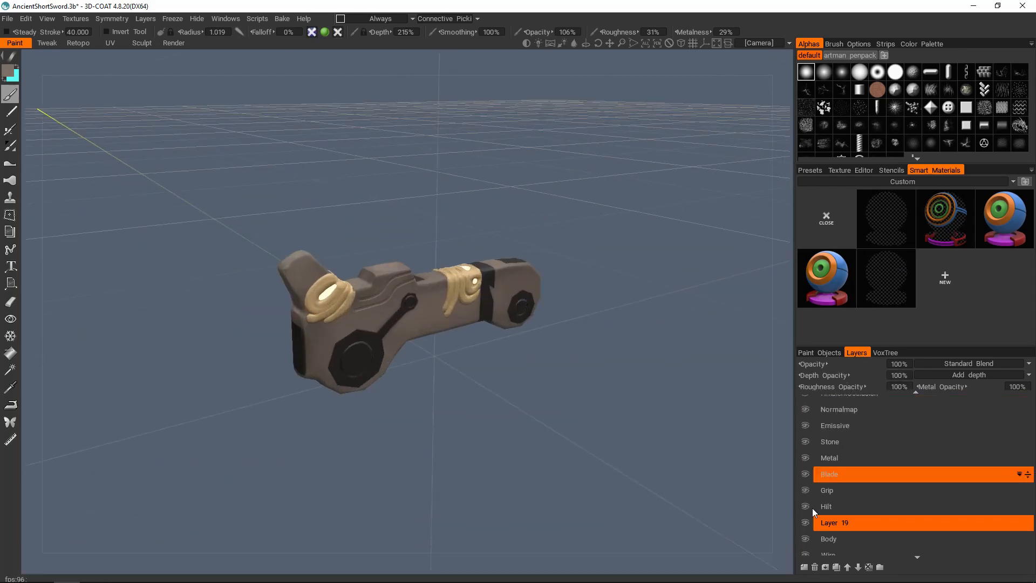
Show all of the sword's paint objects again and look over the whole weapon
{"action": "scroll", "coordinate": [432, 310], "scroll_direction": "up", "scroll_amount": 3}
{"action": "mouse_move", "coordinate": [432, 310]}
{"action": "left_mouse_down", "text": "alt"}
{"action": "mouse_move", "coordinate": [414, 289]}
{"action": "mouse_move", "coordinate": [423, 309]}
{"action": "left_mouse_up", "text": "alt"}
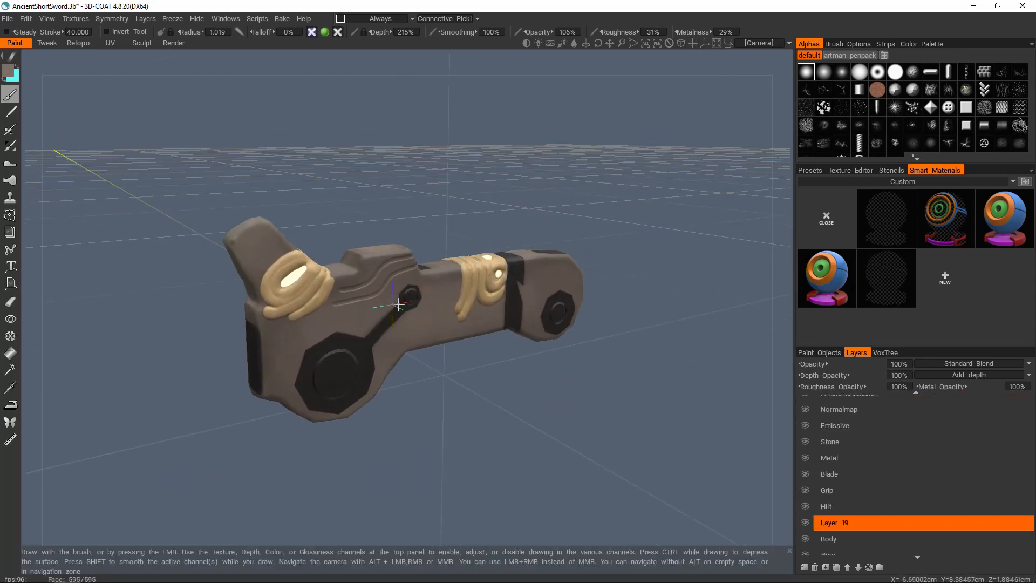
{"action": "left_click", "coordinate": [833, 353]}
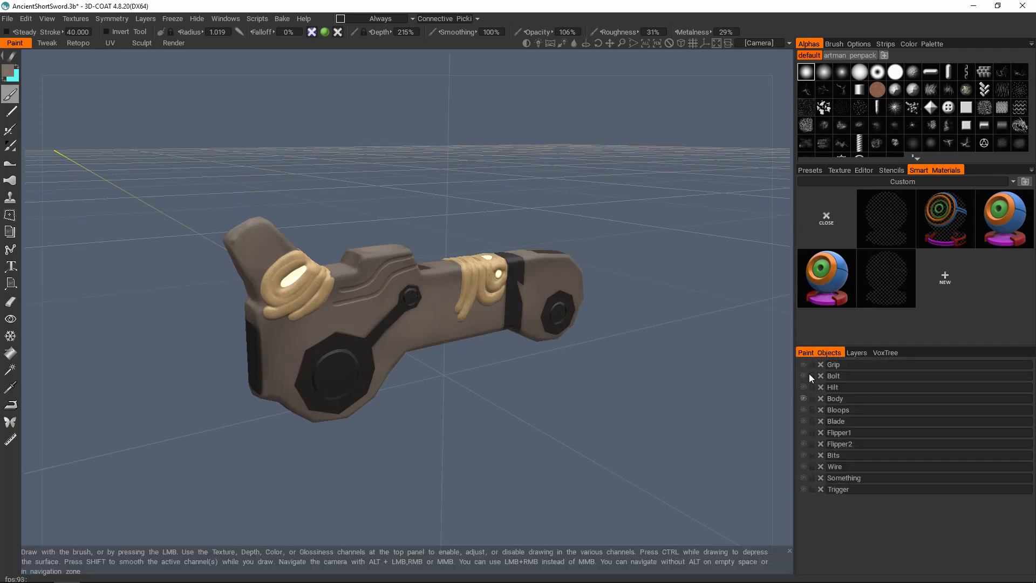
{"action": "left_click", "coordinate": [804, 399]}
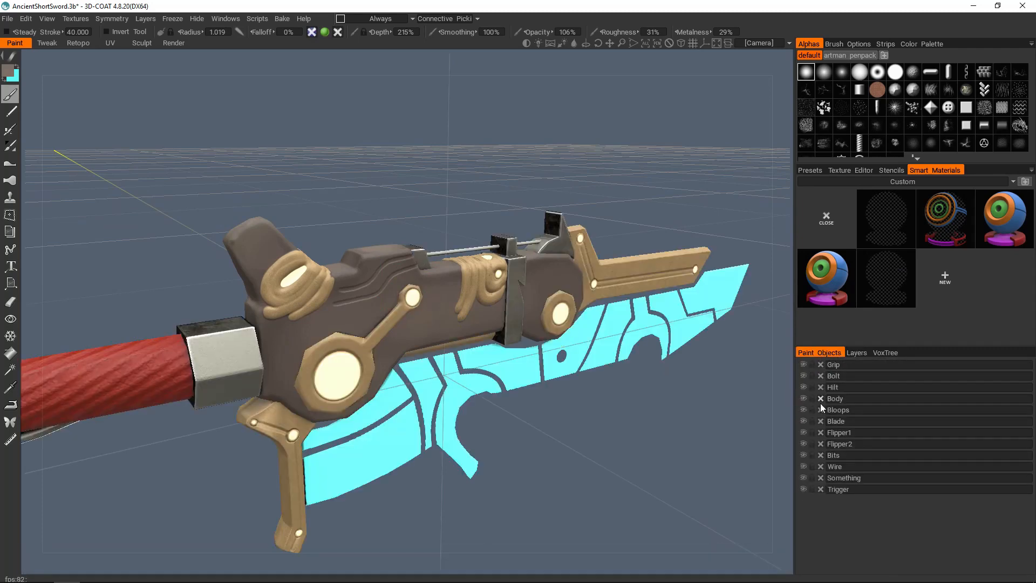
{"action": "left_click", "coordinate": [857, 354]}
{"action": "scroll", "coordinate": [593, 335], "scroll_direction": "down", "scroll_amount": 5}
{"action": "mouse_move", "coordinate": [496, 302]}
{"action": "left_mouse_down", "text": "alt"}
{"action": "mouse_move", "coordinate": [424, 336]}
{"action": "mouse_move", "coordinate": [490, 316]}
{"action": "mouse_move", "coordinate": [479, 364]}
{"action": "mouse_move", "coordinate": [497, 260]}
{"action": "mouse_move", "coordinate": [675, 272]}
{"action": "mouse_move", "coordinate": [488, 301]}
{"action": "mouse_move", "coordinate": [504, 299]}
{"action": "mouse_move", "coordinate": [486, 248]}
{"action": "mouse_move", "coordinate": [489, 279]}
{"action": "left_mouse_up", "text": "alt"}
{"action": "scroll", "coordinate": [489, 316], "scroll_direction": "up", "scroll_amount": 3}
{"action": "scroll", "coordinate": [496, 280], "scroll_direction": "down", "scroll_amount": 3}
{"action": "scroll", "coordinate": [488, 278], "scroll_direction": "up", "scroll_amount": 2}
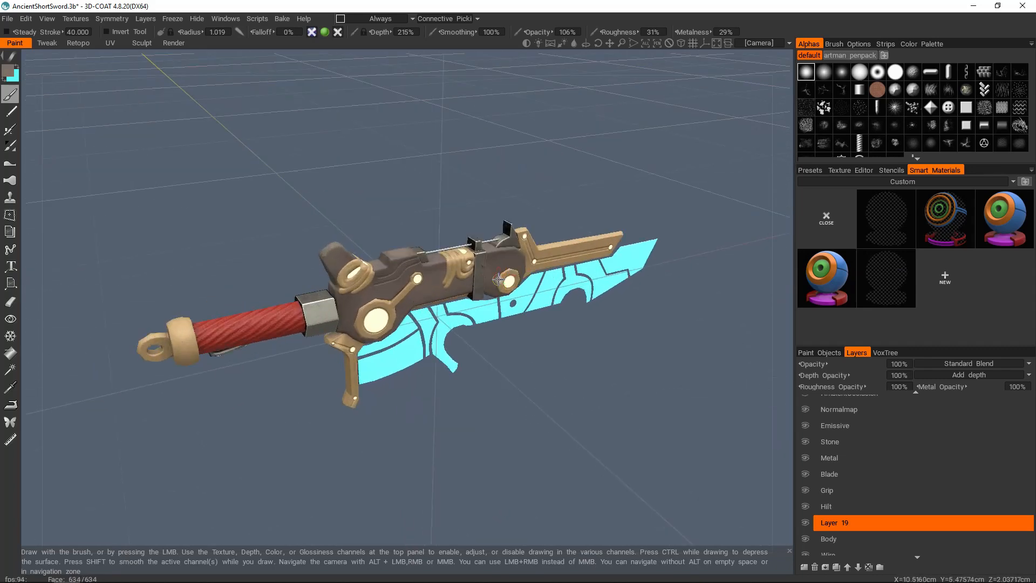
Export the low-poly mesh and textures as AncientShortSword.fbx using the Unity (Standard) preset with the Roughness/Metalness workflow
{"action": "left_click", "coordinate": [9, 20]}
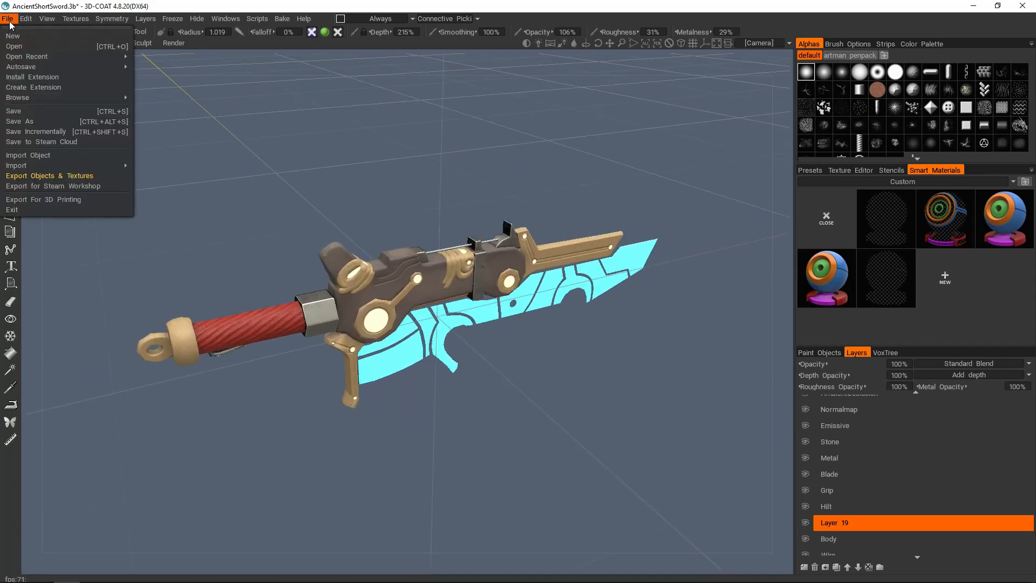
{"action": "left_click", "coordinate": [57, 175]}
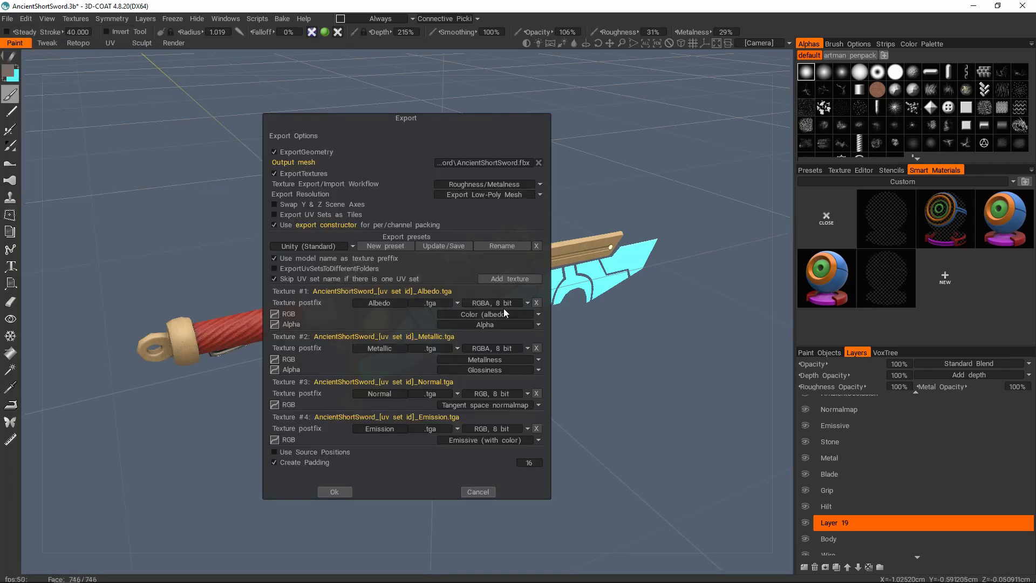
{"action": "left_click", "coordinate": [331, 490]}
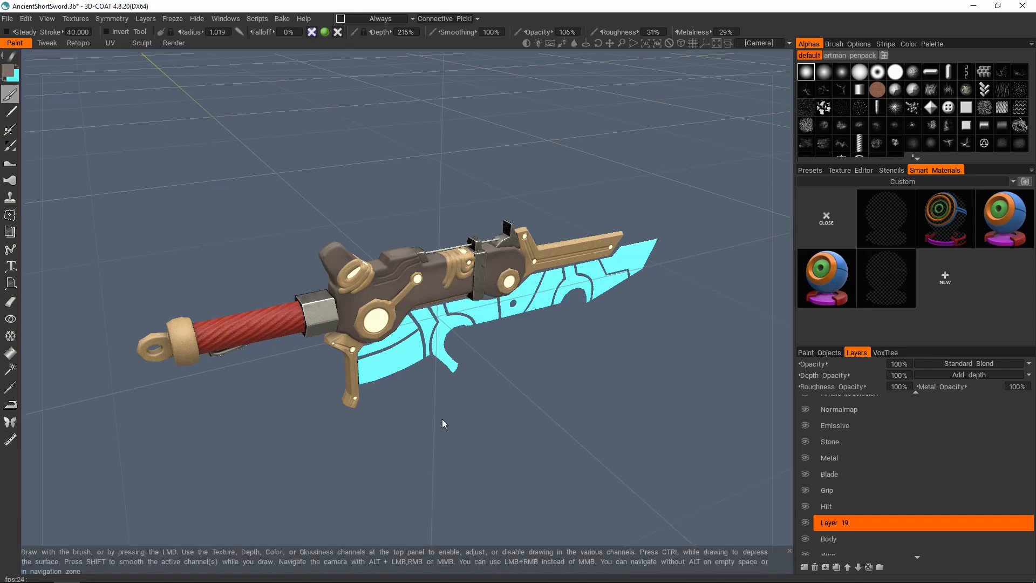
Switch to Unity and examine the exported body textures on the sword from several angles in the scene
{"action": "middle_click_drag", "start_coordinate": [565, 365], "coordinate": [541, 367]}
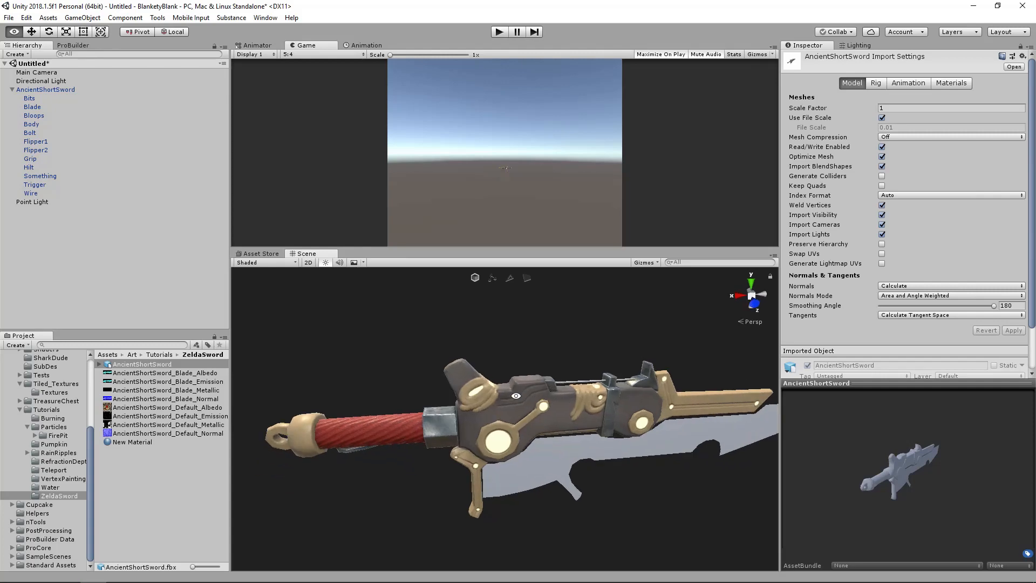
{"action": "left_click_drag", "start_coordinate": [565, 402], "coordinate": [569, 345], "text": "alt"}
{"action": "right_click_drag", "start_coordinate": [570, 346], "coordinate": [580, 361], "text": "alt"}
{"action": "left_click_drag", "start_coordinate": [579, 359], "coordinate": [544, 394], "text": "alt"}
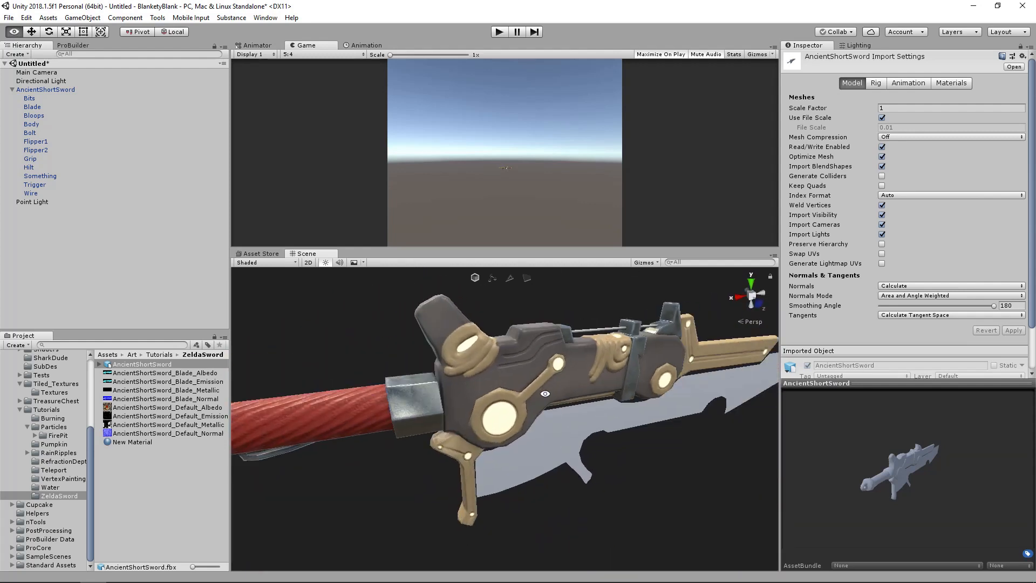
{"action": "left_click", "coordinate": [480, 404]}
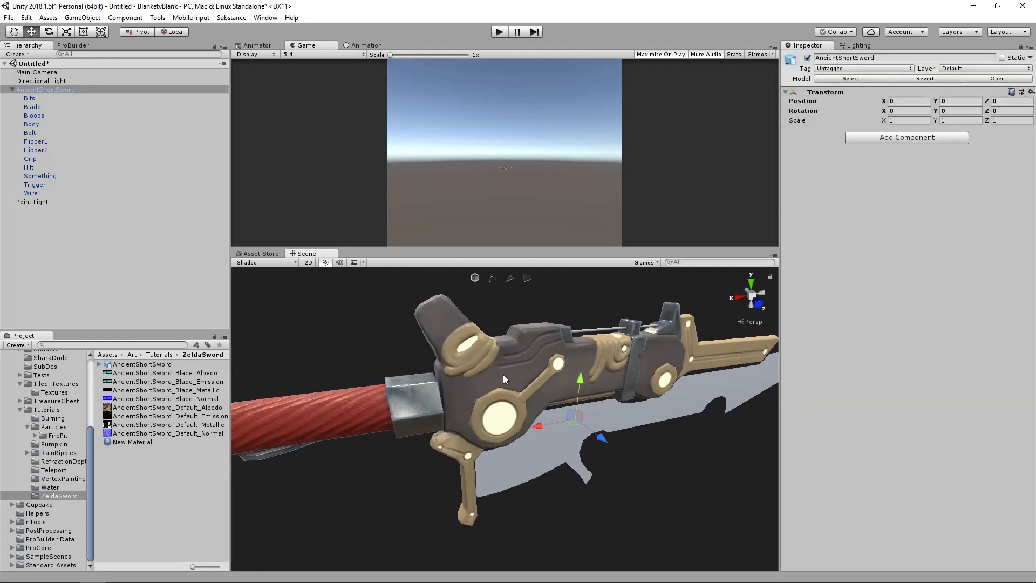
{"action": "left_click_drag", "start_coordinate": [558, 387], "coordinate": [593, 386], "text": "alt"}
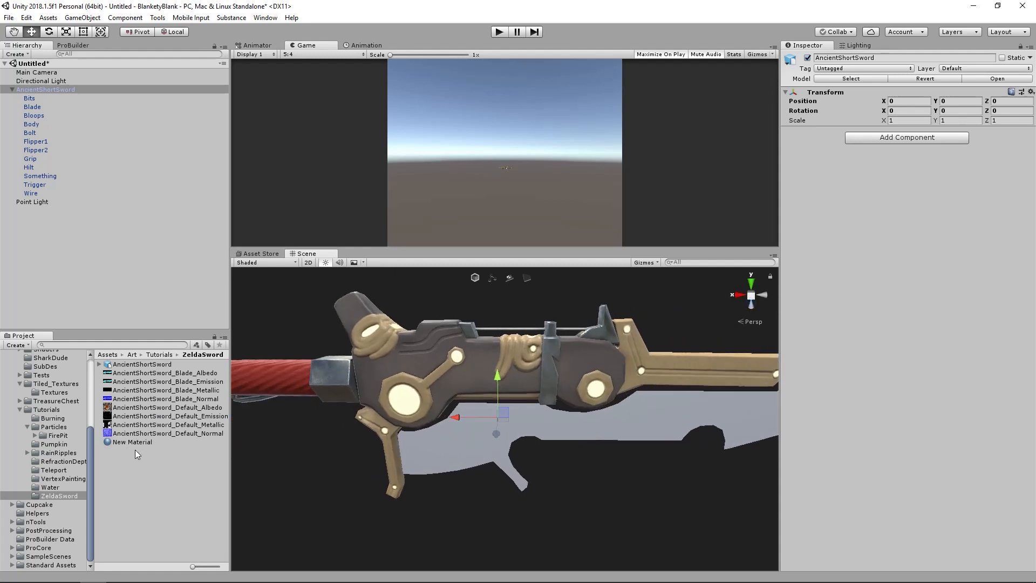
Rename the sword's New Material asset in the ZeldaSword folder as Body
{"action": "left_click", "coordinate": [136, 446]}
{"action": "key", "text": "F2"}
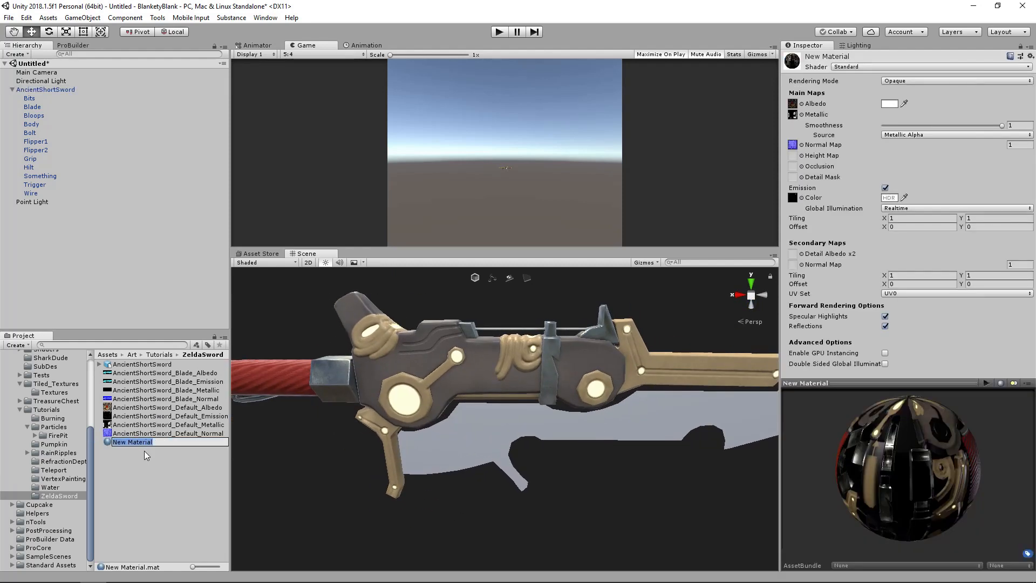
{"action": "type", "text": "Body"}
{"action": "key", "text": "Return"}
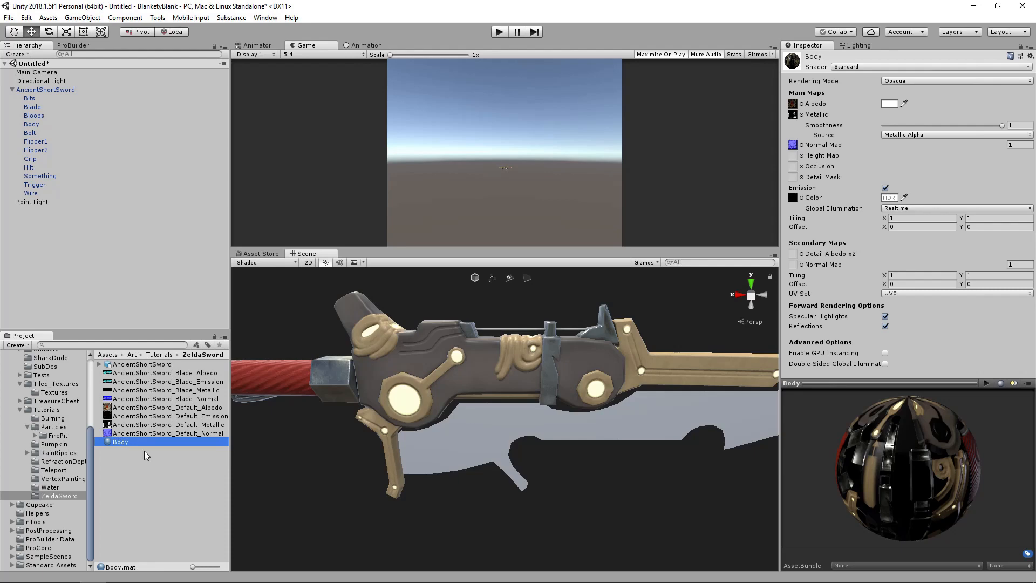
Create a second material in the ZeldaSword folder and name it Blade
{"action": "right_click", "coordinate": [154, 453]}
{"action": "mouse_move", "coordinate": [228, 219]}
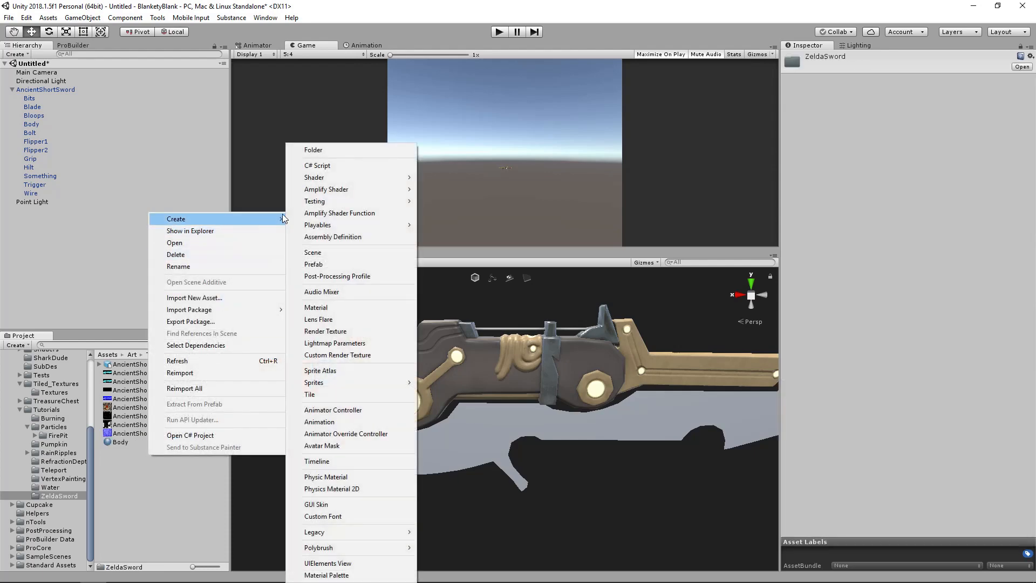
{"action": "left_click", "coordinate": [340, 309]}
{"action": "type", "text": "Blade"}
{"action": "key", "text": "Return"}
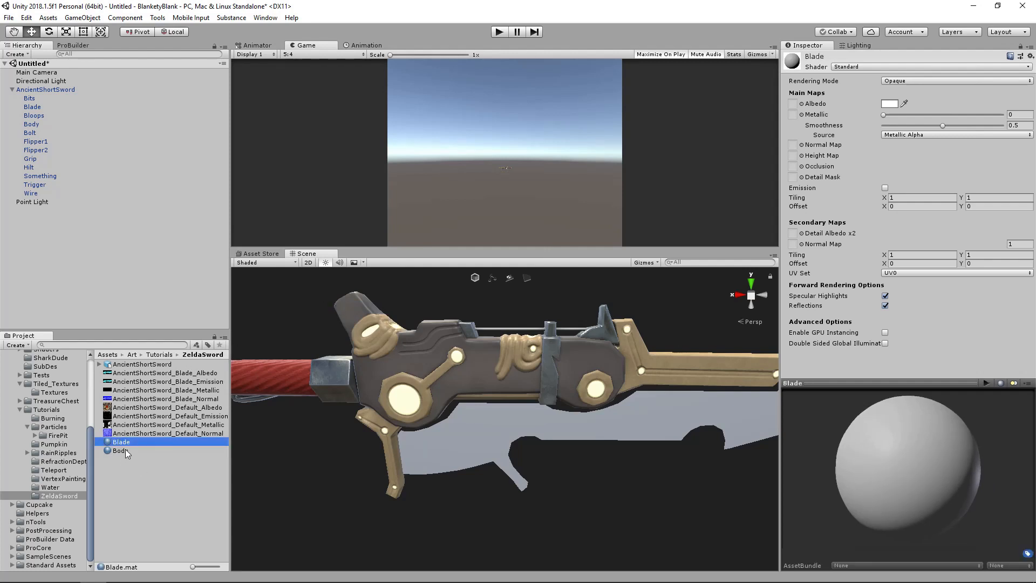
Set the Blade material's rendering mode to Cutout and assign AncientShortSword_Blade_Albedo as its Albedo map
{"action": "left_click", "coordinate": [931, 81]}
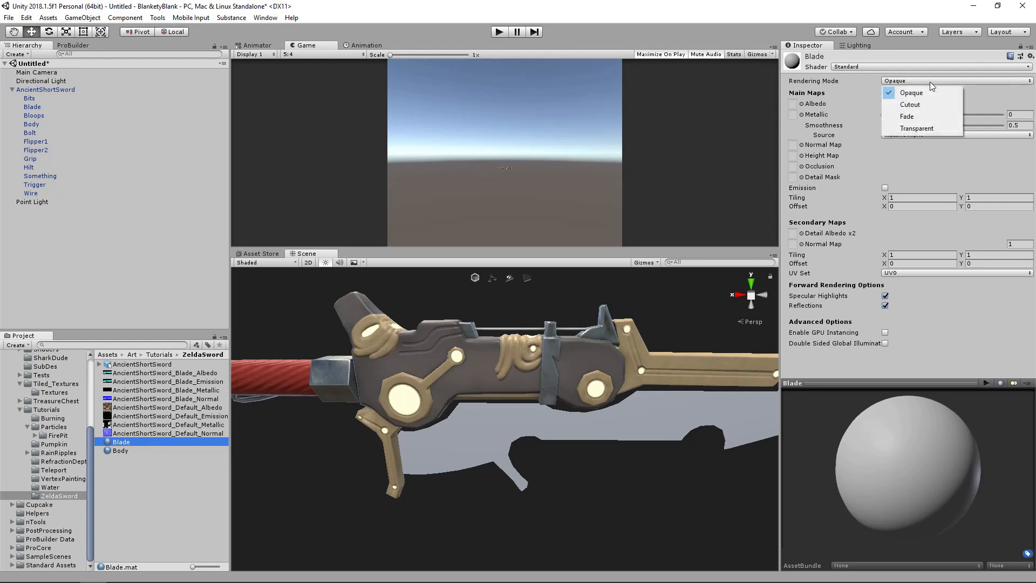
{"action": "left_click", "coordinate": [914, 106]}
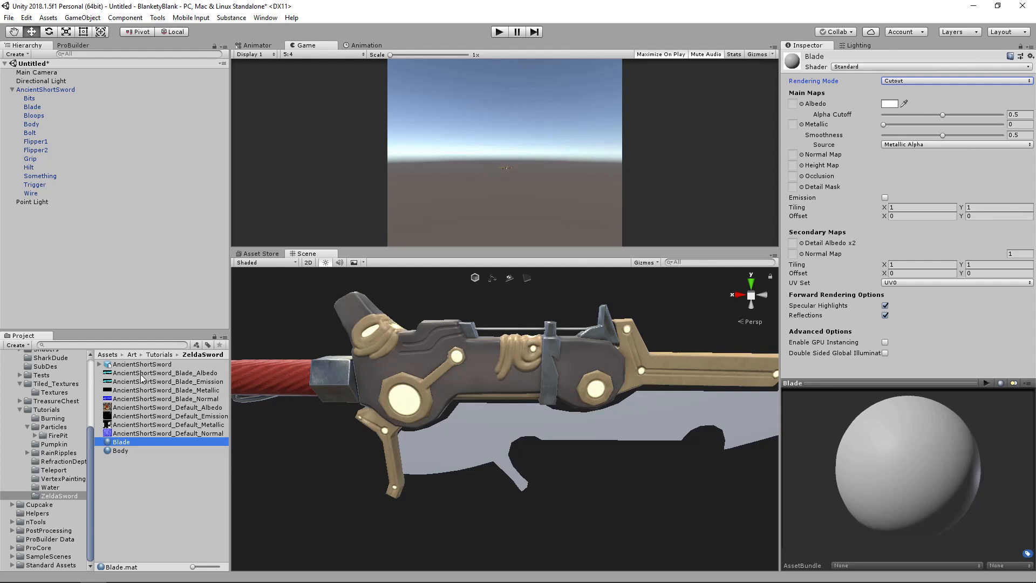
{"action": "left_click_drag", "start_coordinate": [796, 111], "coordinate": [793, 105]}
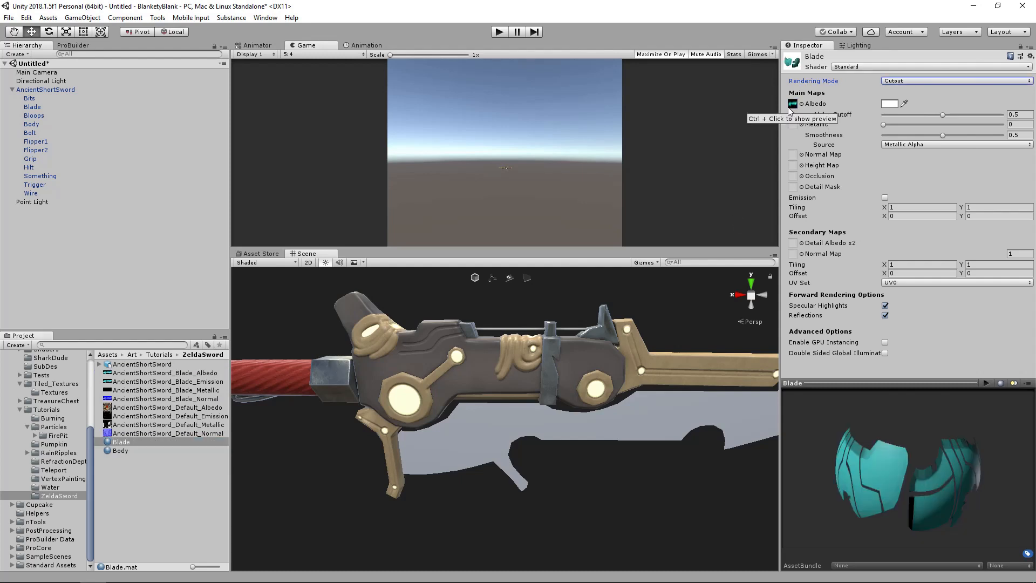
{"action": "left_click_drag", "start_coordinate": [845, 463], "coordinate": [962, 454]}
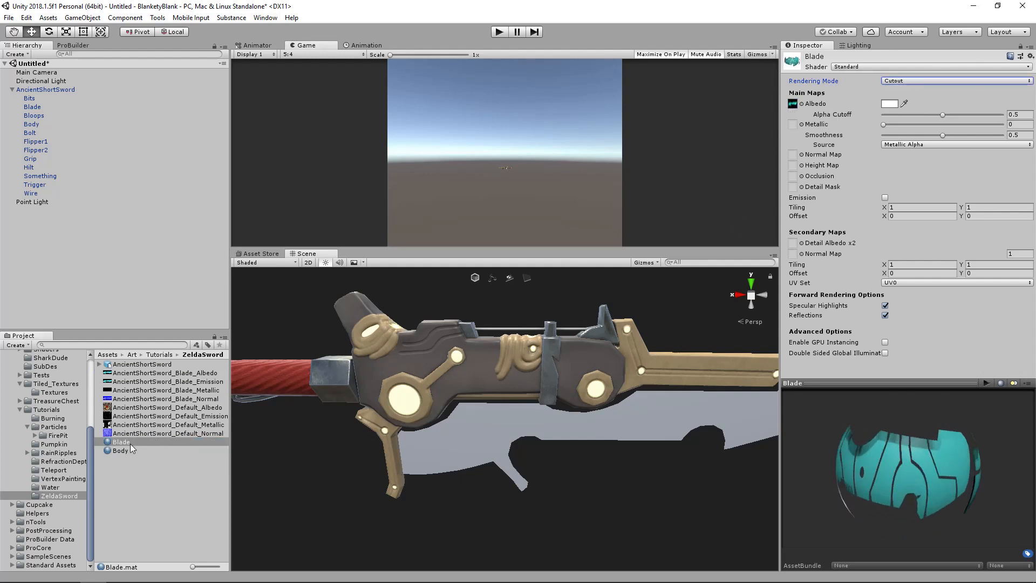
Apply the Blade material to the sword's blade in the scene and enable its Emission with the AncientShortSword_Blade_Emission texture
{"action": "left_click_drag", "start_coordinate": [136, 442], "coordinate": [595, 433]}
{"action": "middle_click_drag", "start_coordinate": [402, 387], "coordinate": [303, 395]}
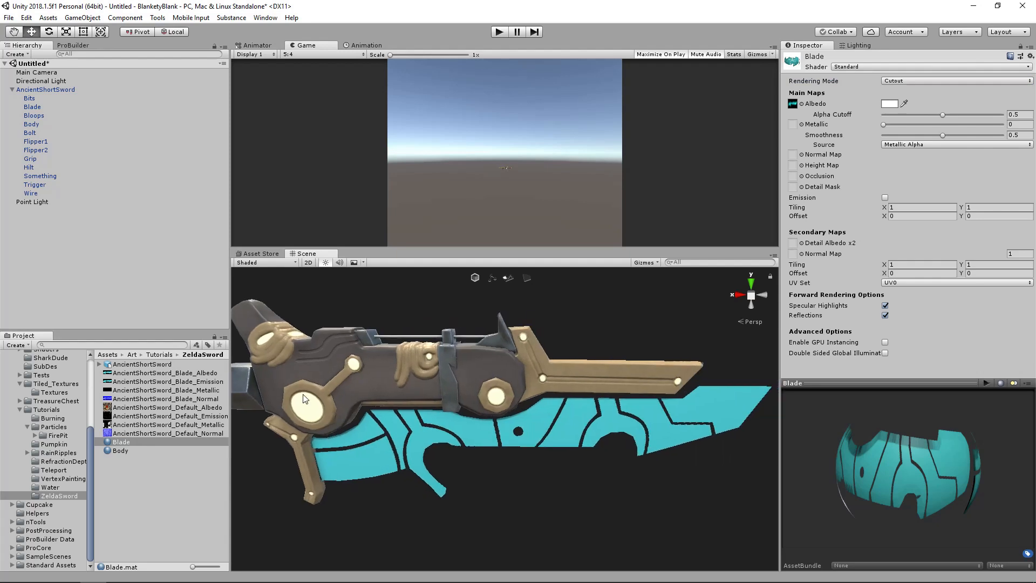
{"action": "left_click", "coordinate": [885, 198]}
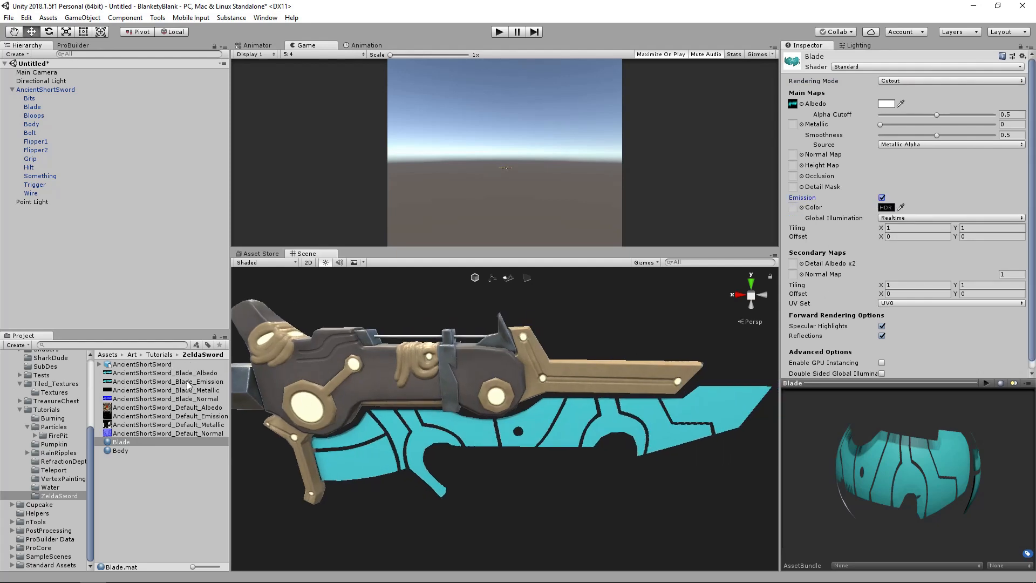
{"action": "left_click_drag", "start_coordinate": [188, 384], "coordinate": [794, 213]}
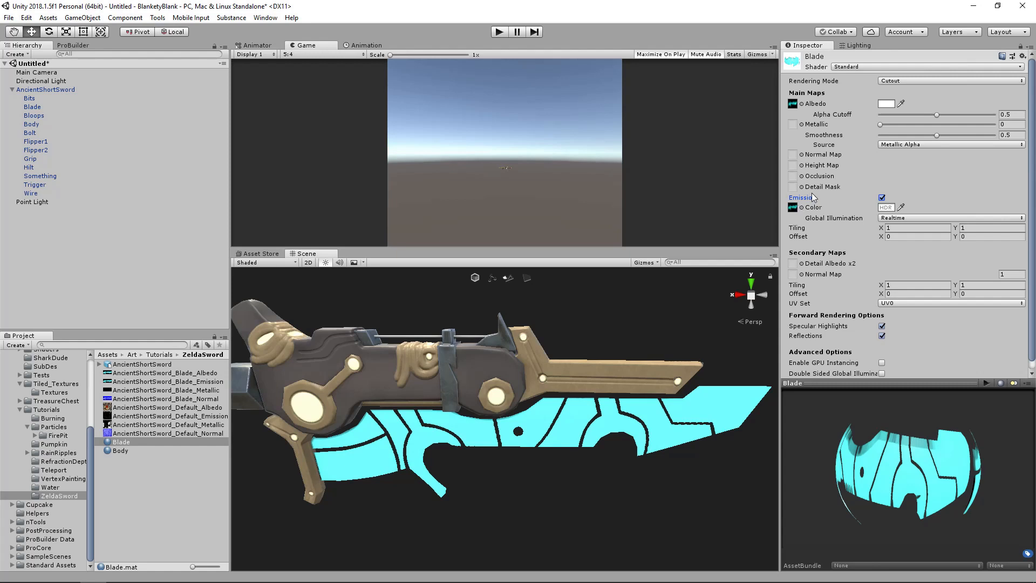
{"action": "left_click_drag", "start_coordinate": [461, 417], "coordinate": [537, 405], "text": "alt"}
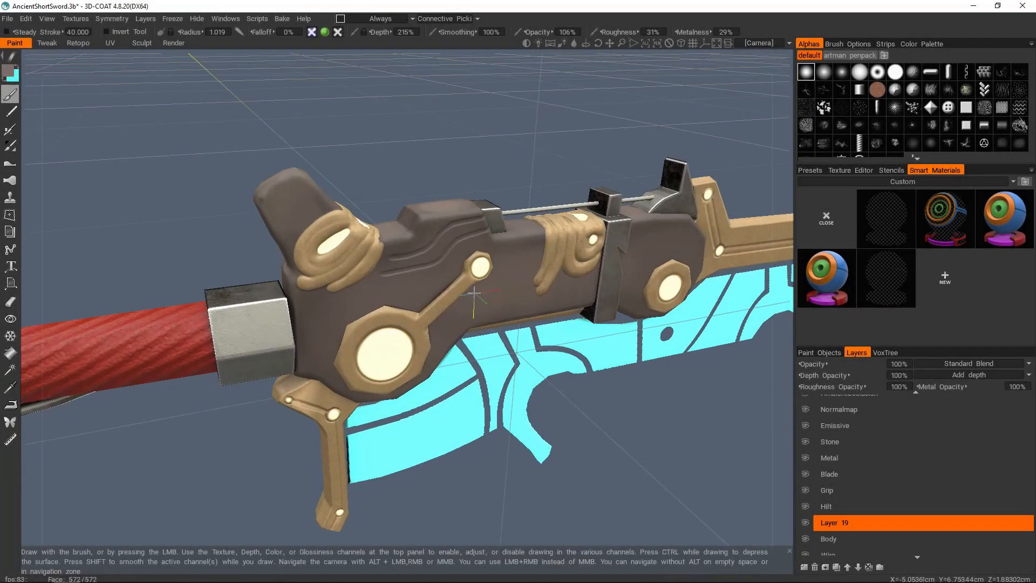
In 3D-Coat, sample the red swatch from the sword reference image as the paint colour
{"action": "left_click", "coordinate": [933, 43]}
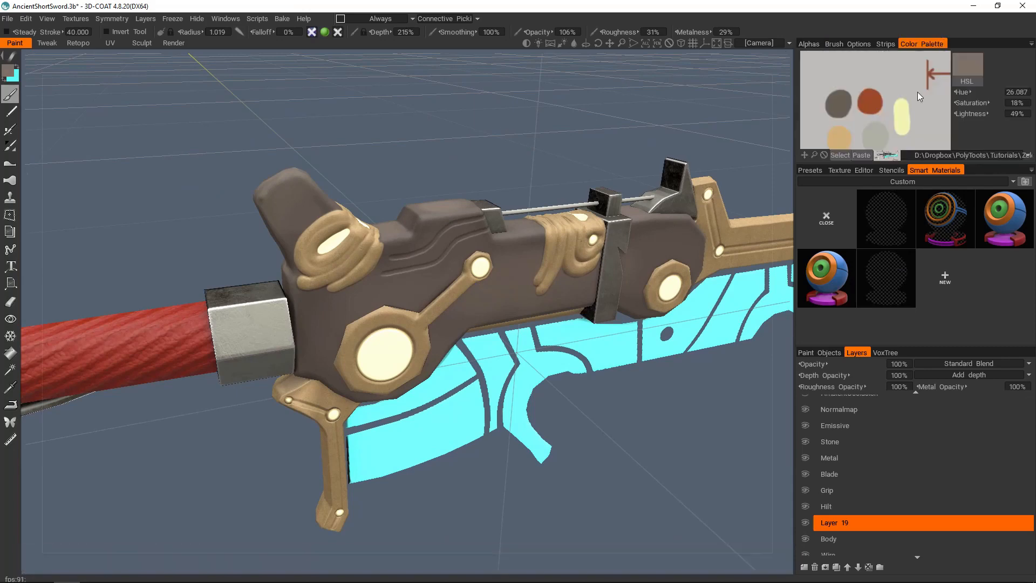
{"action": "mouse_move", "coordinate": [896, 93]}
{"action": "middle_mouse_down"}
{"action": "mouse_move", "coordinate": [900, 79]}
{"action": "mouse_move", "coordinate": [887, 121]}
{"action": "mouse_move", "coordinate": [908, 58]}
{"action": "mouse_move", "coordinate": [885, 76]}
{"action": "middle_mouse_up"}
{"action": "right_click_drag", "start_coordinate": [884, 76], "coordinate": [879, 118]}
{"action": "middle_click_drag", "start_coordinate": [879, 119], "coordinate": [909, 99]}
{"action": "right_click_drag", "start_coordinate": [909, 100], "coordinate": [889, 92]}
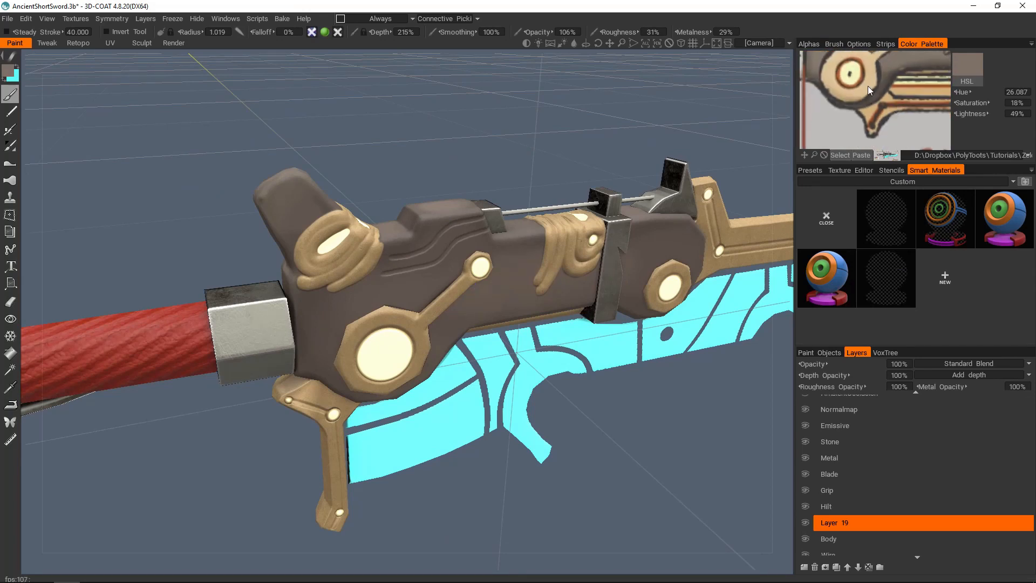
{"action": "middle_click_drag", "start_coordinate": [880, 104], "coordinate": [939, 111]}
{"action": "middle_click_drag", "start_coordinate": [807, 73], "coordinate": [857, 87]}
{"action": "mouse_move", "coordinate": [851, 122]}
{"action": "right_mouse_down"}
{"action": "mouse_move", "coordinate": [860, 96]}
{"action": "mouse_move", "coordinate": [892, 101]}
{"action": "mouse_move", "coordinate": [902, 124]}
{"action": "right_mouse_up"}
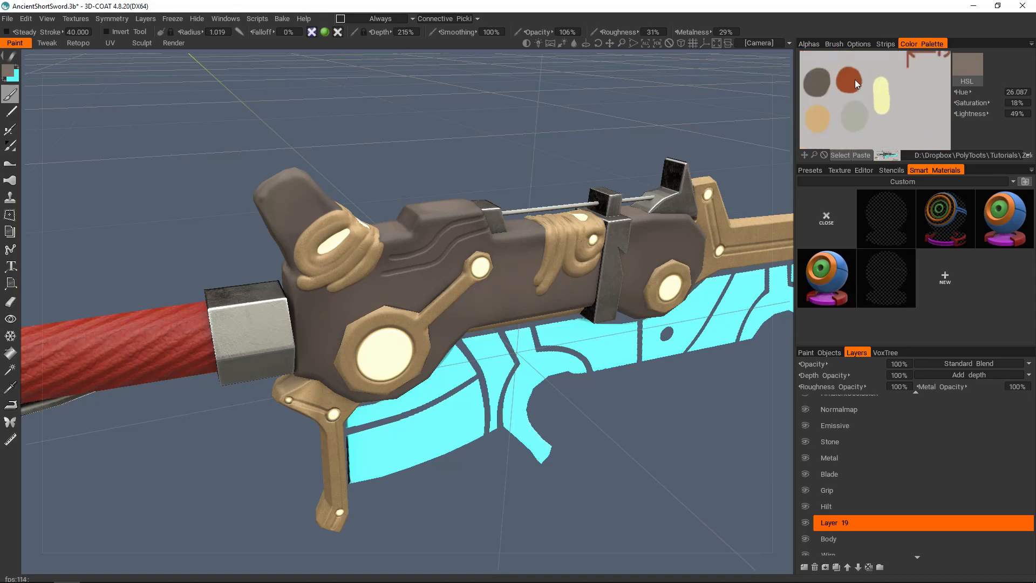
Add a new paint layer directly above the Stone layer and name it RedBits
{"action": "scroll", "coordinate": [855, 427], "scroll_direction": "up", "scroll_amount": 1}
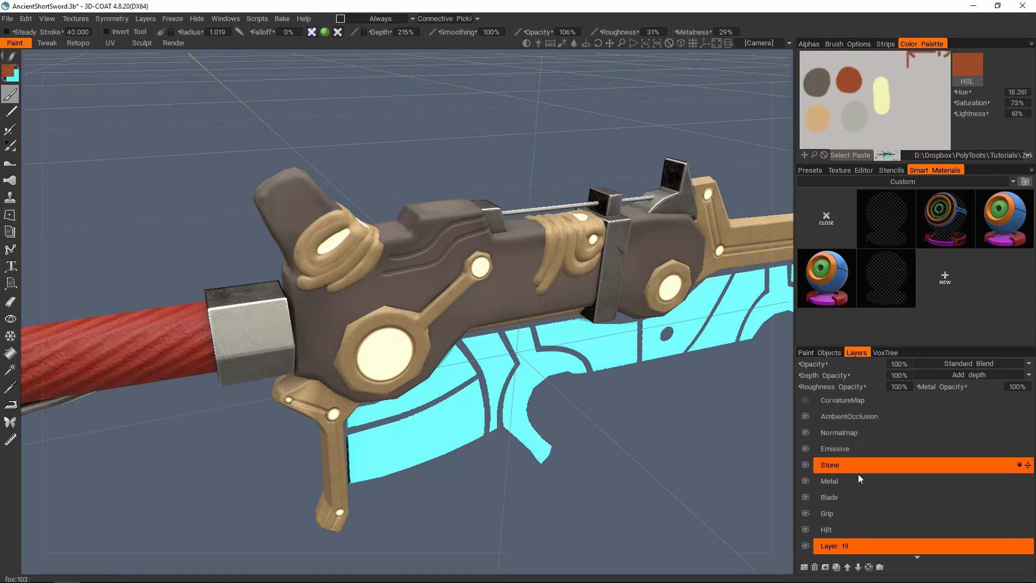
{"action": "scroll", "coordinate": [416, 324], "scroll_direction": "up", "scroll_amount": 5}
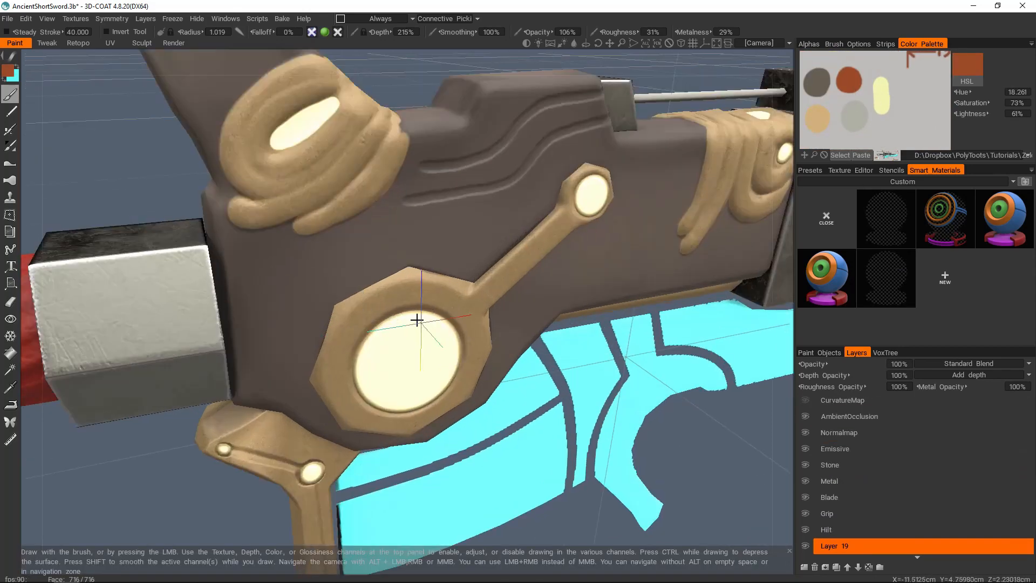
{"action": "middle_click_drag", "start_coordinate": [406, 399], "coordinate": [465, 296], "text": "alt"}
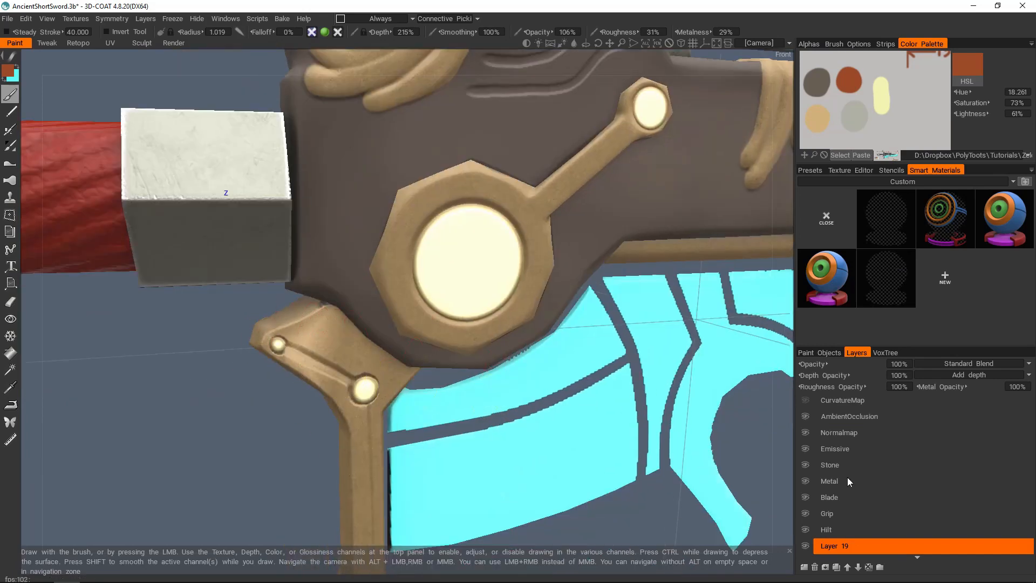
{"action": "scroll", "coordinate": [891, 439], "scroll_direction": "down", "scroll_amount": 2}
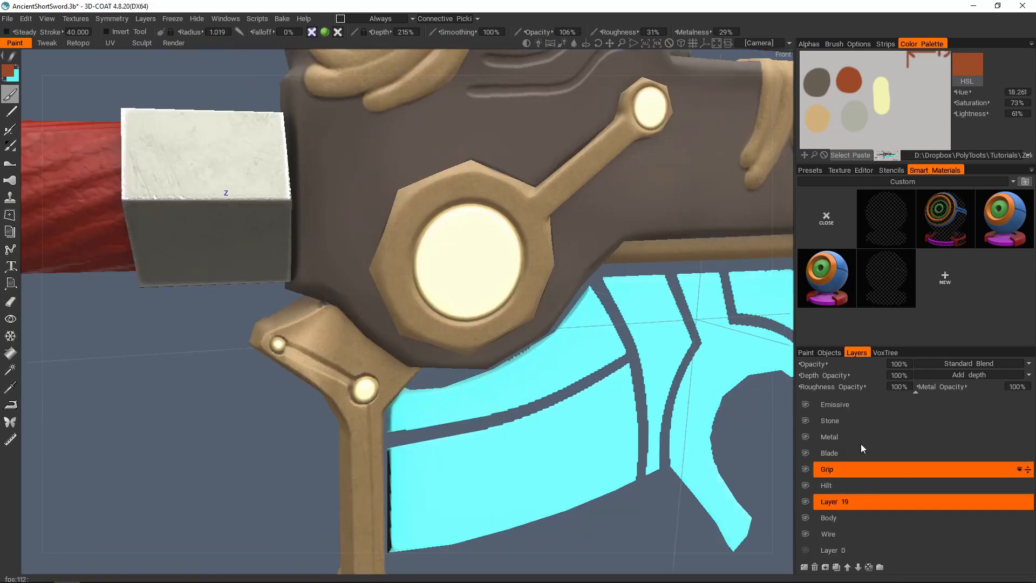
{"action": "scroll", "coordinate": [859, 477], "scroll_direction": "up", "scroll_amount": 3}
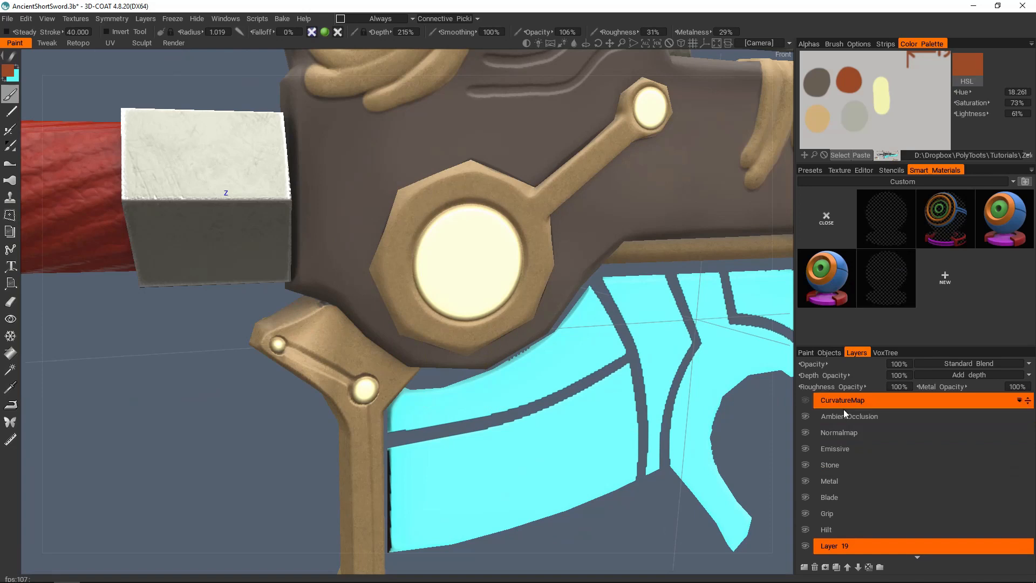
{"action": "left_click", "coordinate": [853, 464]}
{"action": "left_click", "coordinate": [803, 567]}
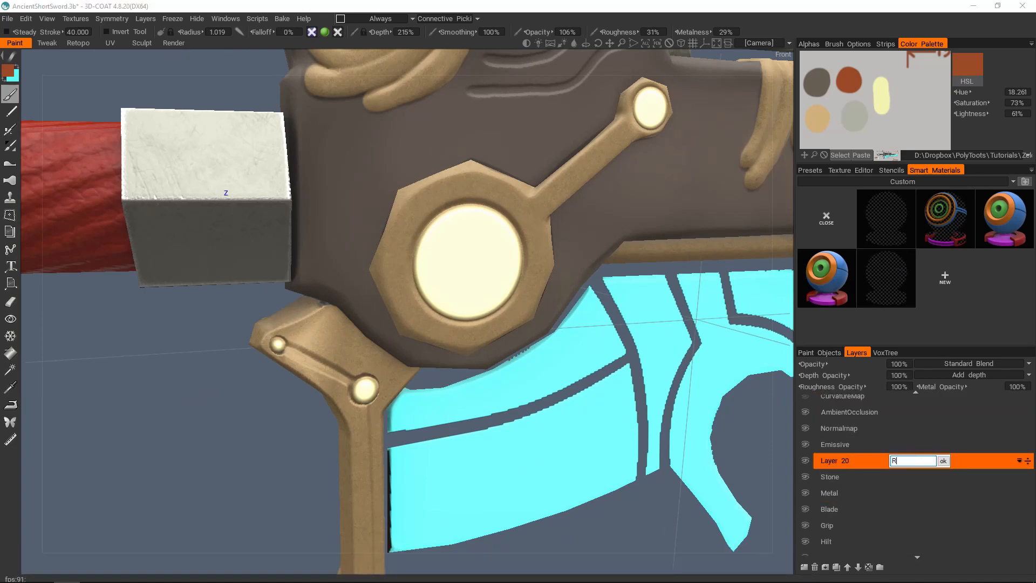
{"action": "type", "text": "RedBits"}
{"action": "left_click", "coordinate": [943, 460]}
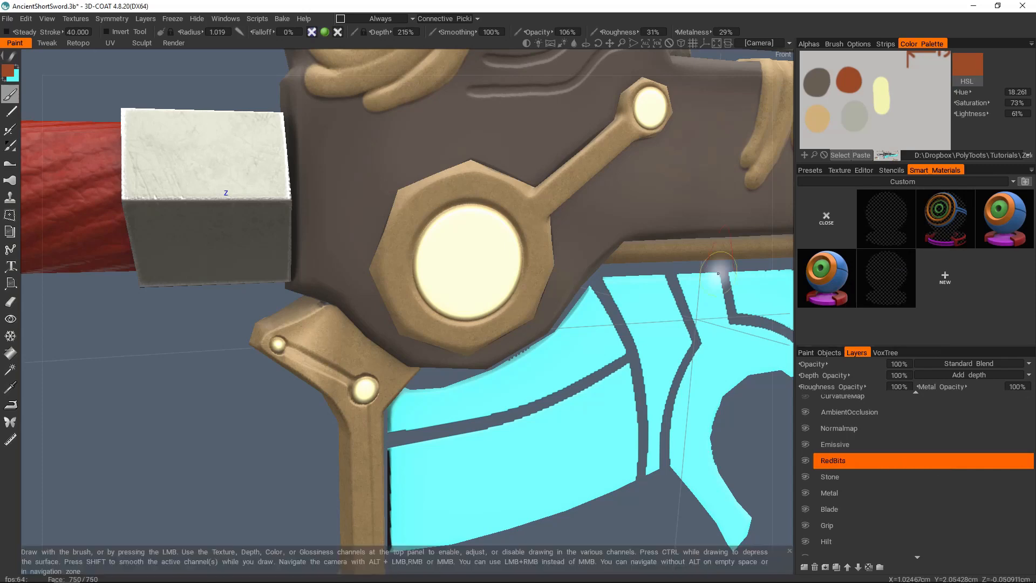
Try painting a red band around the hilt's large circular light with a 1.019 brush radius, and undo it
{"action": "left_click_drag", "start_coordinate": [462, 225], "coordinate": [476, 243], "text": "alt"}
{"action": "key", "text": "e"}
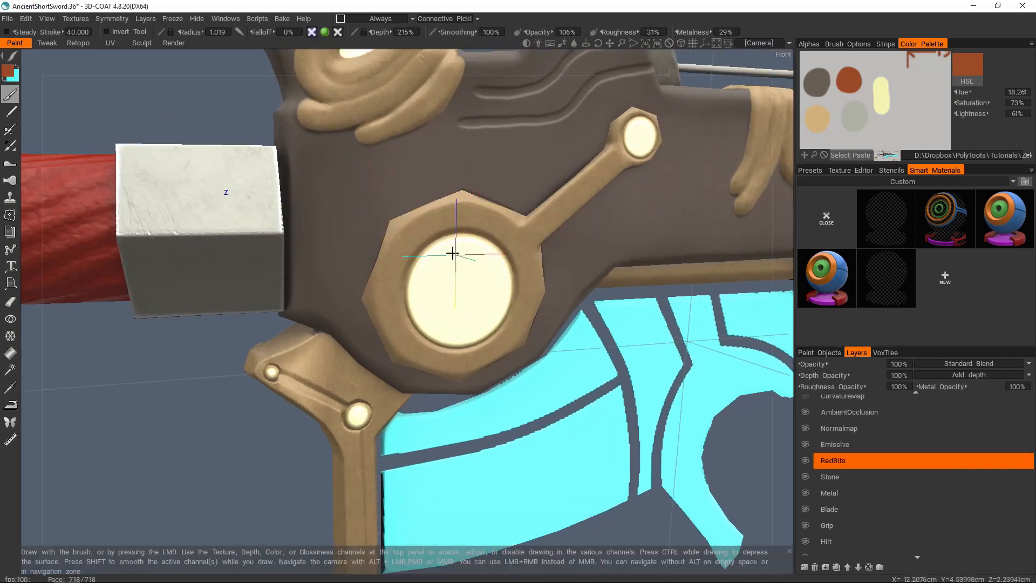
{"action": "scroll", "coordinate": [447, 245], "scroll_direction": "up", "scroll_amount": 4}
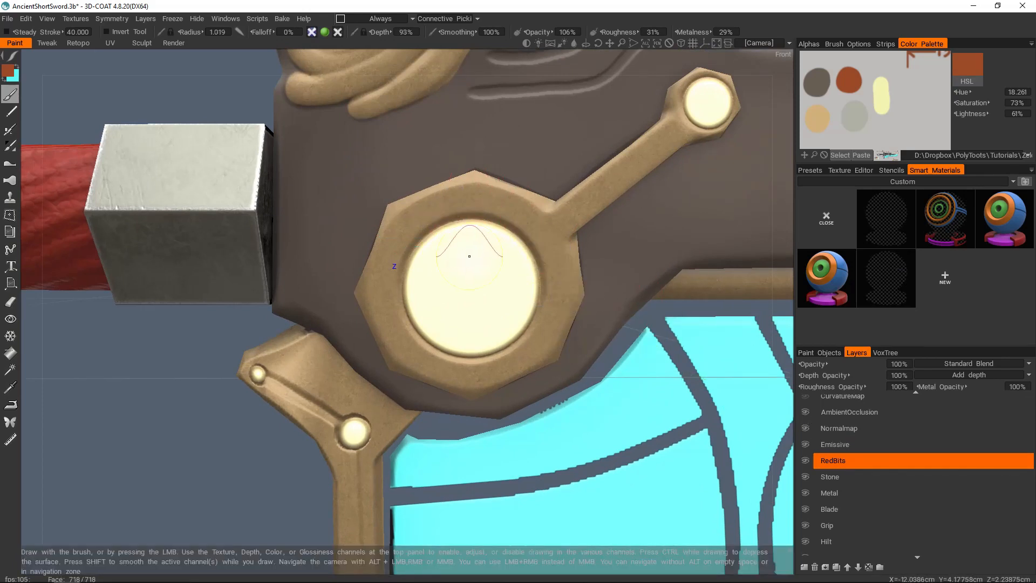
{"action": "mouse_move", "coordinate": [487, 244]}
{"action": "left_mouse_down"}
{"action": "mouse_move", "coordinate": [462, 222]}
{"action": "mouse_move", "coordinate": [488, 319]}
{"action": "left_mouse_up"}
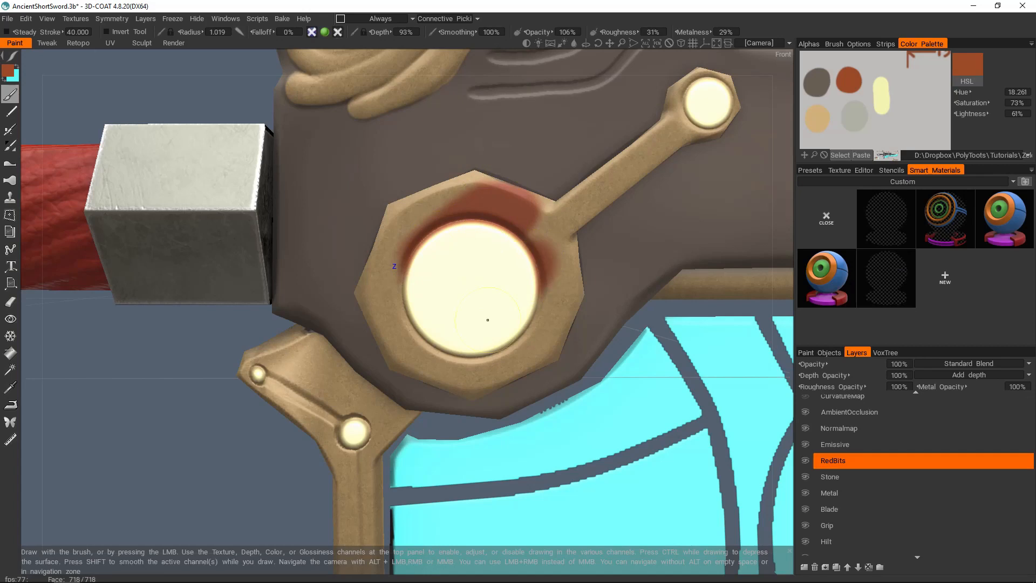
{"action": "key", "text": "ctrl+z"}
Paint red rims around the large circular light and the small light at its arm's end, using brush radius 0.517
{"action": "right_click_drag", "start_coordinate": [464, 264], "coordinate": [507, 227], "text": "alt"}
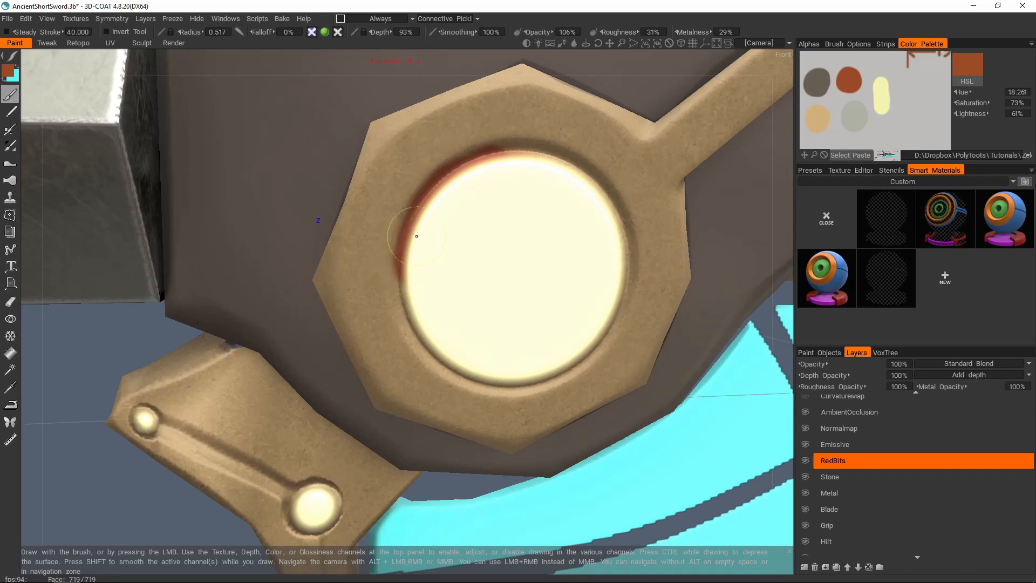
{"action": "mouse_move", "coordinate": [437, 196]}
{"action": "left_mouse_down"}
{"action": "mouse_move", "coordinate": [601, 213]}
{"action": "mouse_move", "coordinate": [523, 377]}
{"action": "left_mouse_up"}
{"action": "middle_click_drag", "start_coordinate": [637, 162], "coordinate": [464, 313], "text": "alt"}
{"action": "left_click_drag", "start_coordinate": [537, 245], "coordinate": [559, 266]}
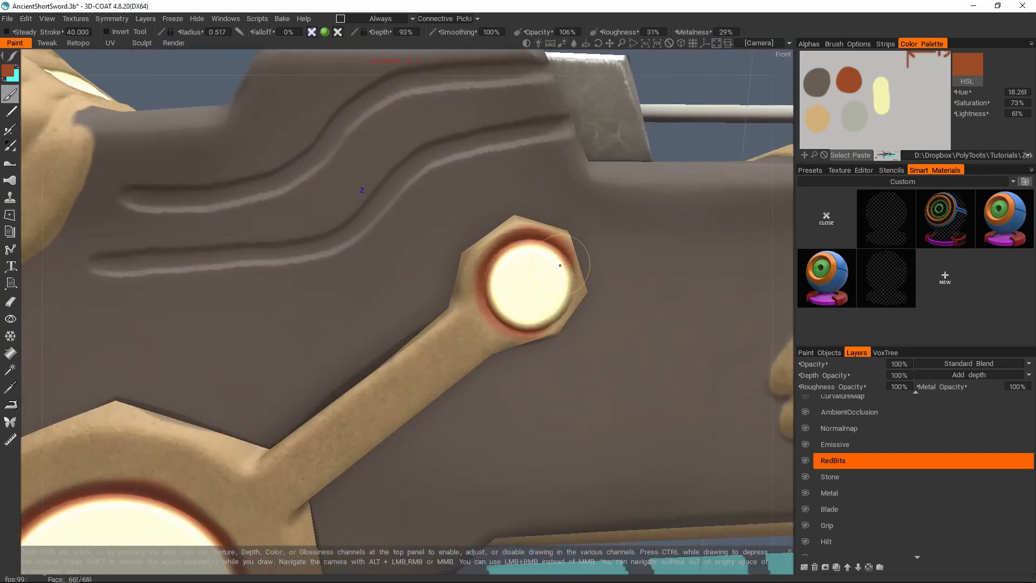
Reduce the brush radius to 0.280 and paint red around the trigger's two upper lights and the groove connecting them
{"action": "right_click_drag", "start_coordinate": [560, 265], "coordinate": [378, 334], "text": "alt"}
{"action": "middle_click_drag", "start_coordinate": [259, 453], "coordinate": [437, 363], "text": "alt"}
{"action": "right_click_drag", "start_coordinate": [437, 363], "coordinate": [502, 345], "text": "alt"}
{"action": "middle_click_drag", "start_coordinate": [345, 432], "coordinate": [485, 292], "text": "alt"}
{"action": "right_click_drag", "start_coordinate": [501, 286], "coordinate": [483, 286]}
{"action": "left_click_drag", "start_coordinate": [485, 292], "coordinate": [479, 280]}
{"action": "middle_click_drag", "start_coordinate": [583, 328], "coordinate": [437, 246], "text": "alt"}
{"action": "left_click_drag", "start_coordinate": [378, 239], "coordinate": [447, 274]}
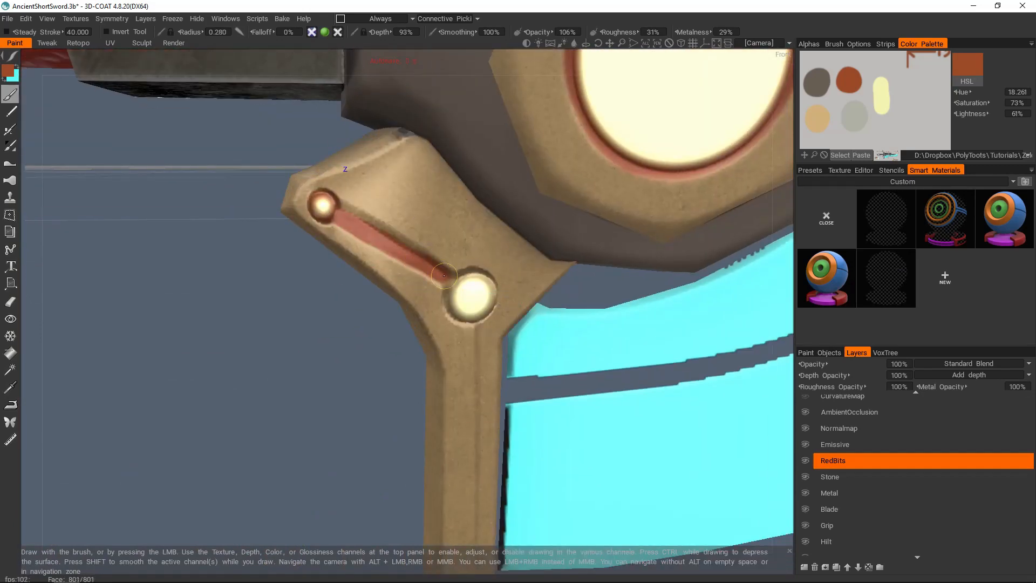
{"action": "middle_click_drag", "start_coordinate": [511, 280], "coordinate": [450, 260], "text": "alt"}
{"action": "mouse_move", "coordinate": [389, 254]}
{"action": "left_mouse_down"}
{"action": "mouse_move", "coordinate": [432, 261]}
{"action": "mouse_move", "coordinate": [431, 286]}
{"action": "left_mouse_up"}
Paint straight red Vertex Lines down the trigger's long groove and along the short groove below its lowest light
{"action": "middle_click_drag", "start_coordinate": [410, 348], "coordinate": [409, 228], "text": "alt"}
{"action": "left_click_drag", "start_coordinate": [408, 228], "coordinate": [404, 207], "text": "alt"}
{"action": "key", "text": "e"}
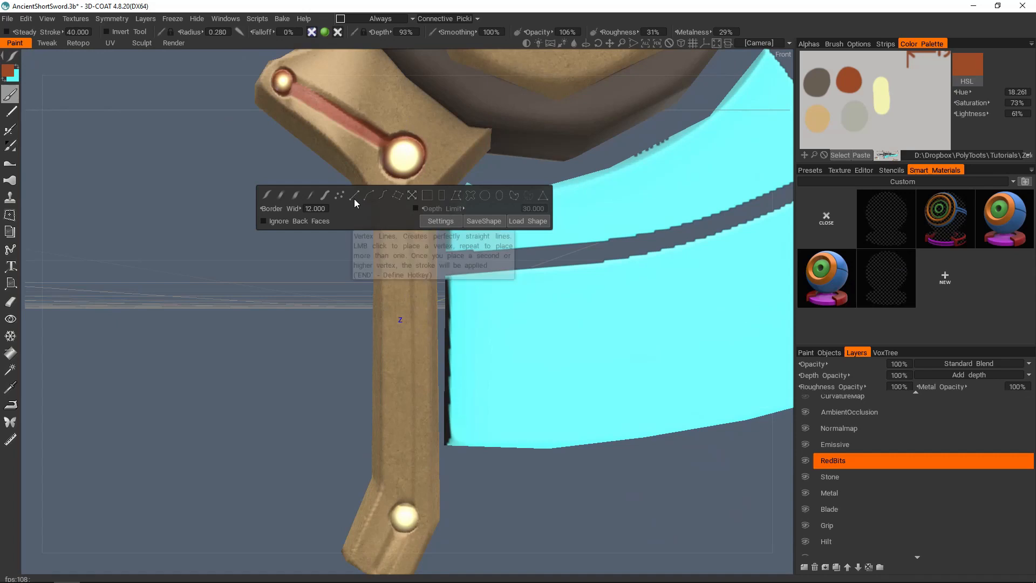
{"action": "left_click", "coordinate": [354, 194]}
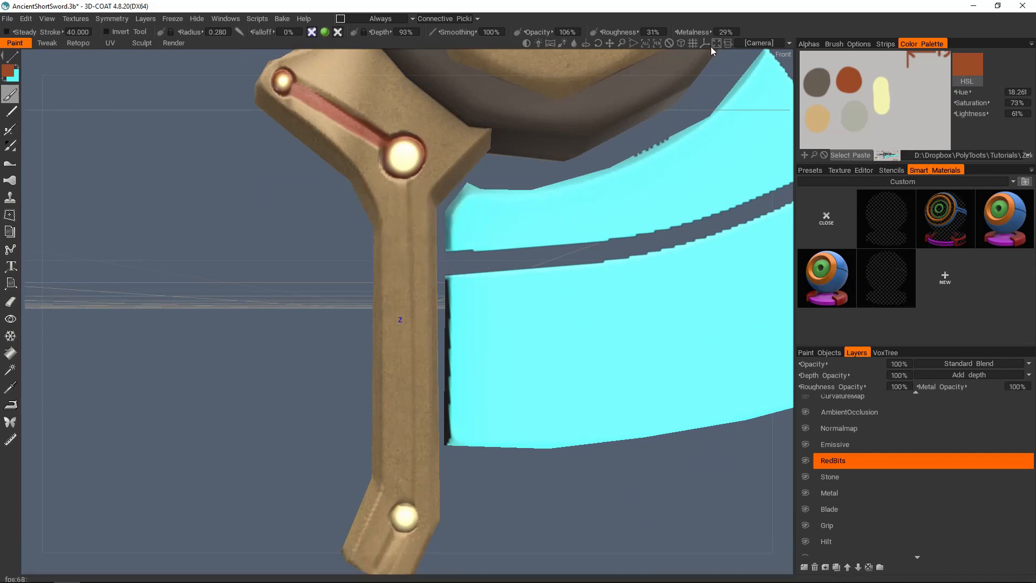
{"action": "left_click", "coordinate": [681, 43]}
{"action": "middle_click_drag", "start_coordinate": [432, 226], "coordinate": [452, 197], "text": "alt"}
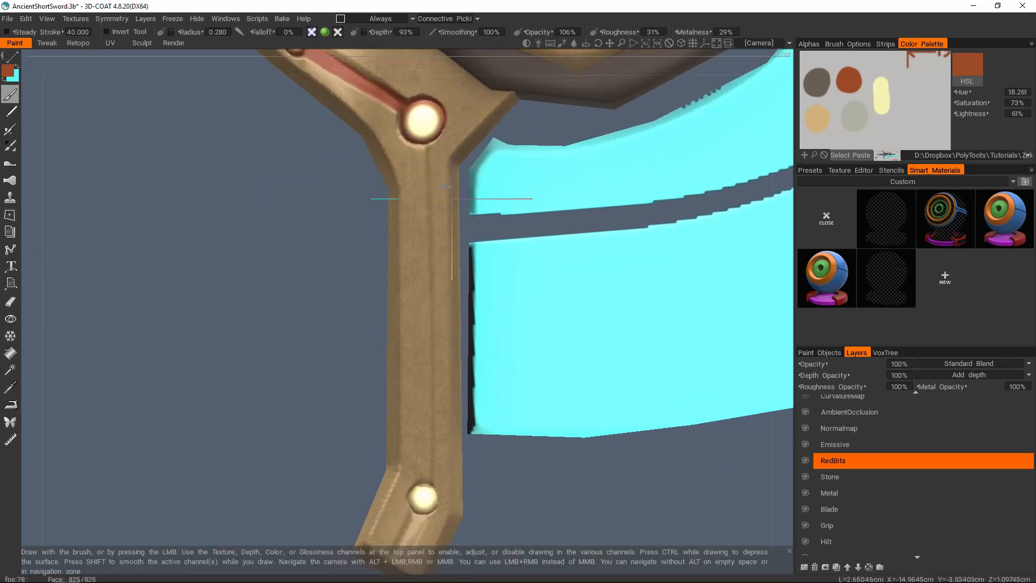
{"action": "left_click", "coordinate": [418, 154]}
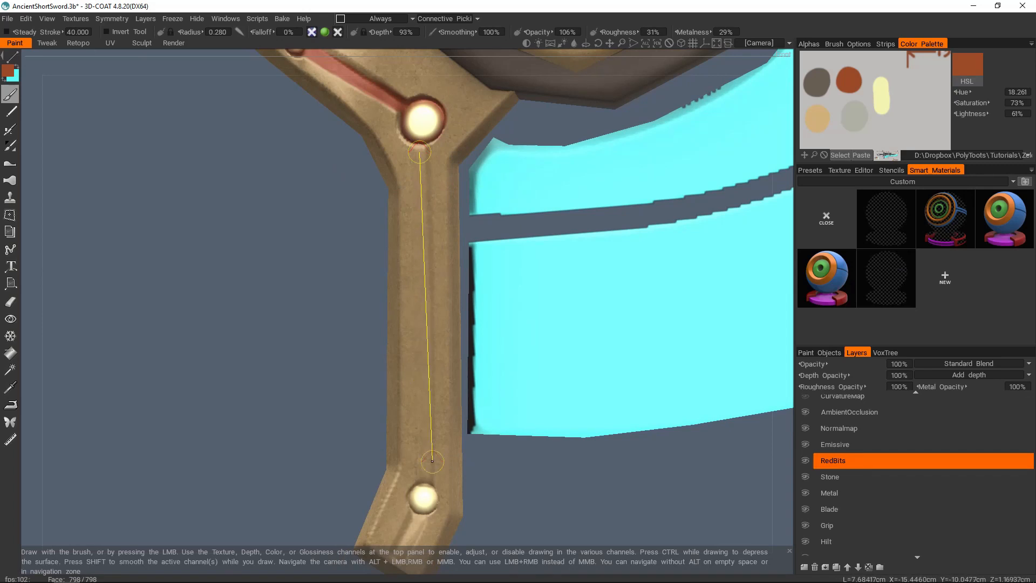
{"action": "left_click", "coordinate": [422, 477]}
{"action": "middle_click_drag", "start_coordinate": [450, 397], "coordinate": [479, 291], "text": "alt"}
{"action": "left_click", "coordinate": [447, 411]}
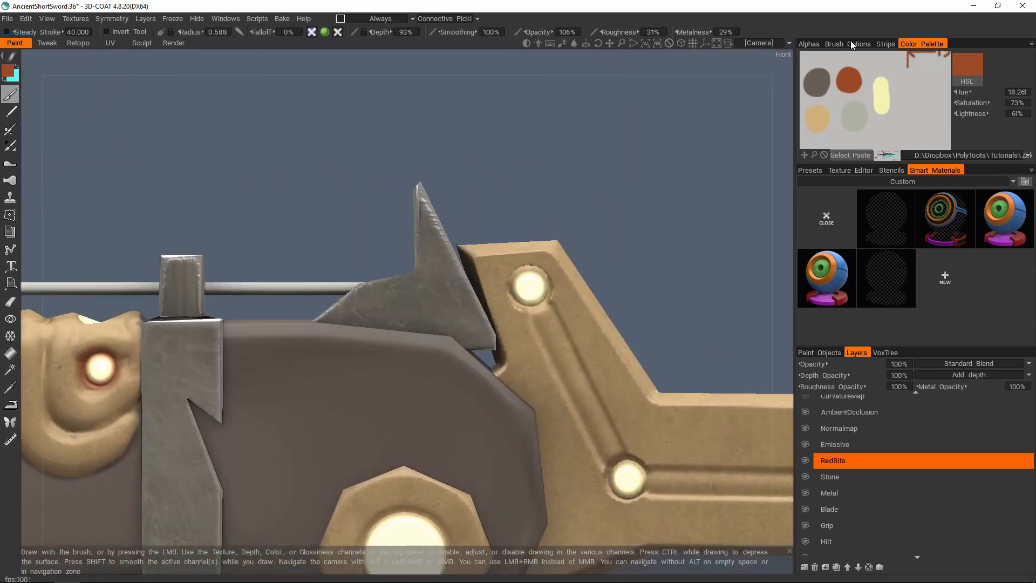
On the Emissive layer, paint a thin pale-yellow straight line of radius 0.096 along the trigger's long red groove
{"action": "left_click", "coordinate": [808, 43]}
{"action": "key", "text": "e"}
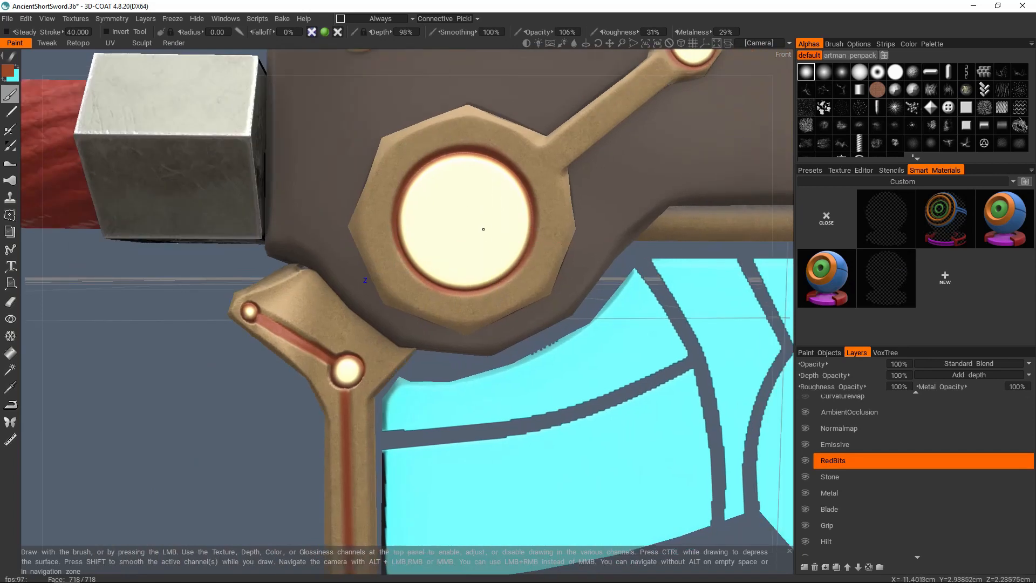
{"action": "left_click", "coordinate": [835, 444]}
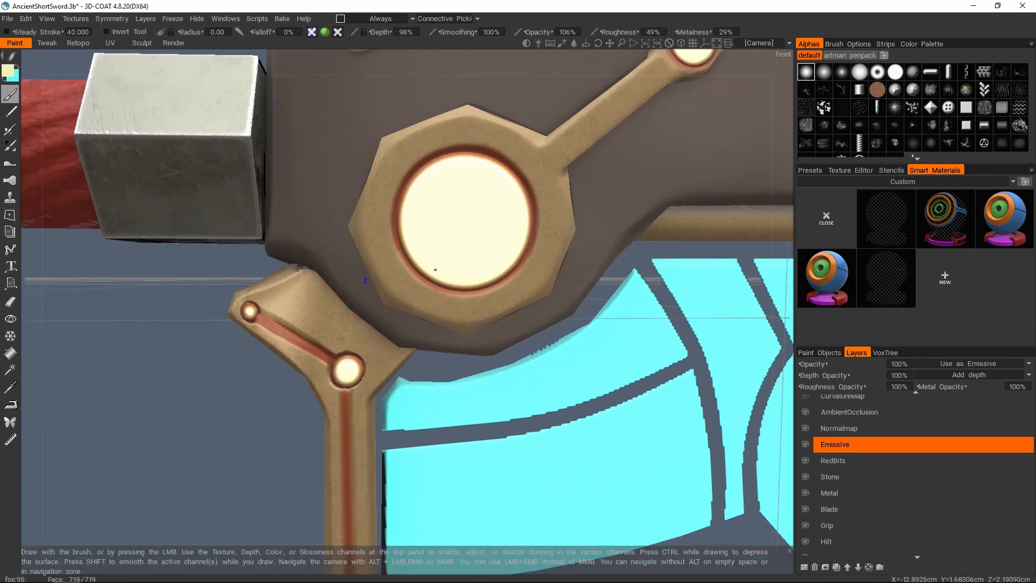
{"action": "left_click_drag", "start_coordinate": [435, 270], "coordinate": [492, 217], "text": "alt"}
{"action": "middle_click_drag", "start_coordinate": [377, 340], "coordinate": [438, 151], "text": "alt"}
{"action": "right_click_drag", "start_coordinate": [427, 162], "coordinate": [438, 145], "text": "alt"}
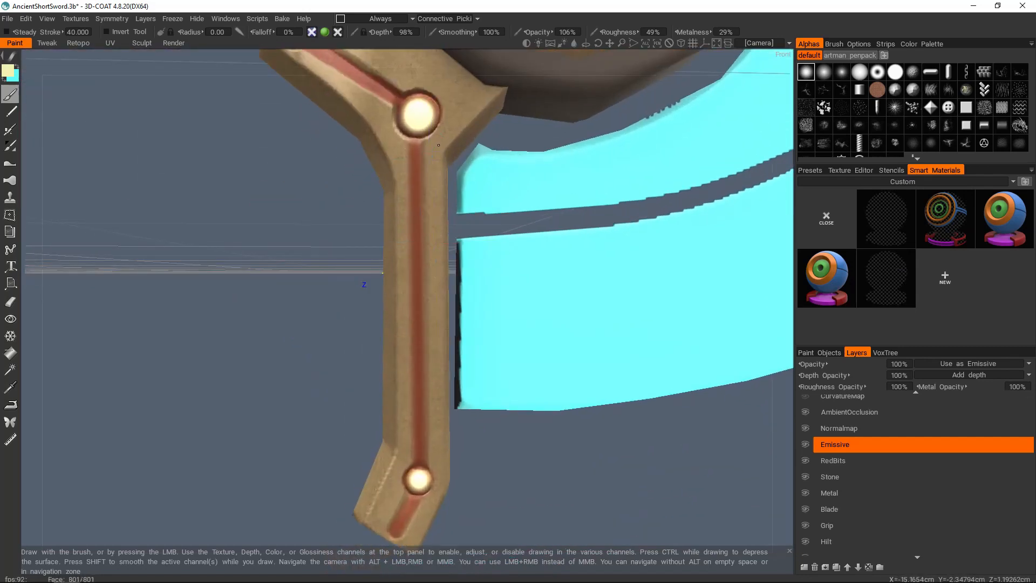
{"action": "key", "text": "space"}
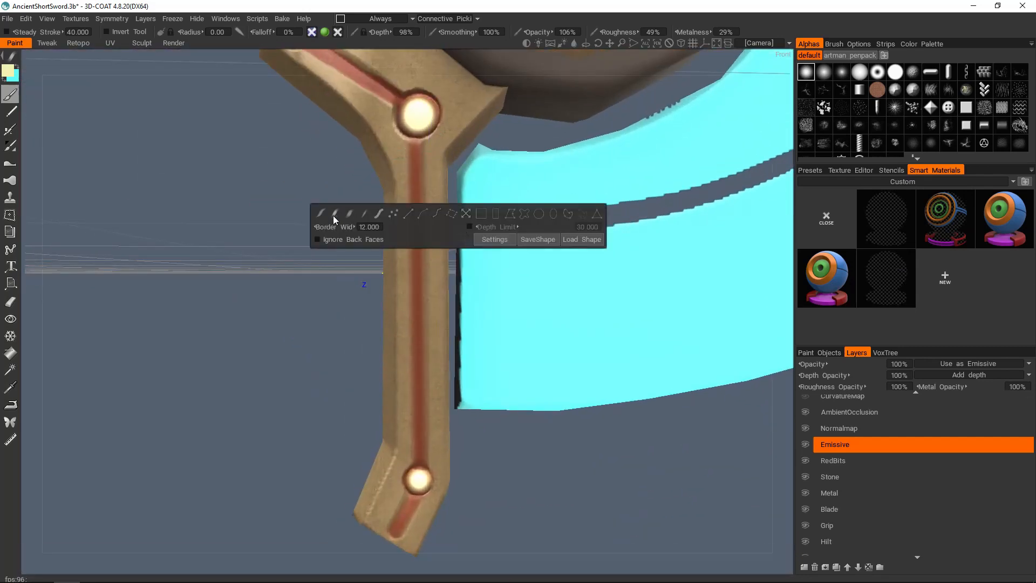
{"action": "left_click", "coordinate": [413, 215]}
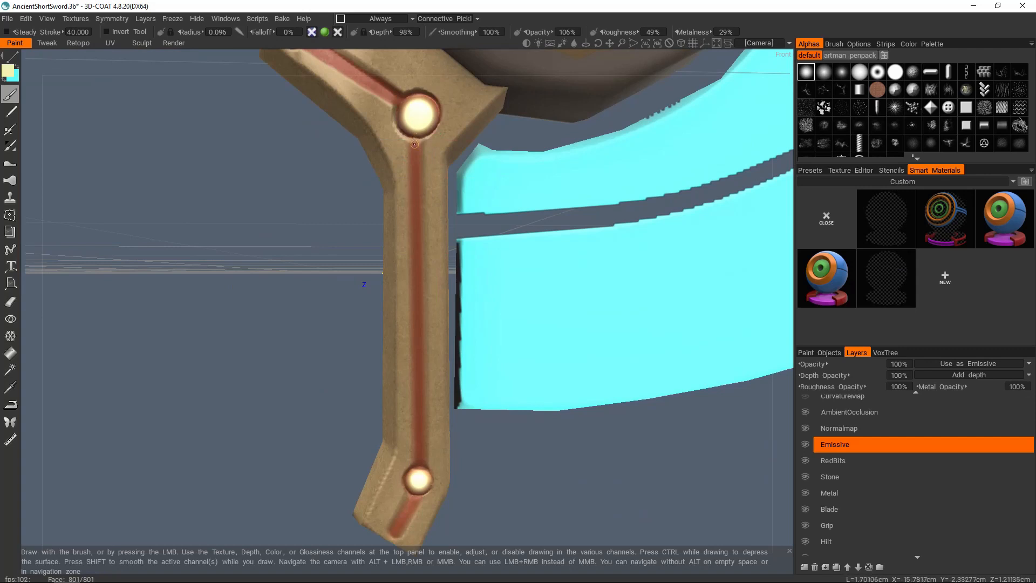
{"action": "left_click_drag", "start_coordinate": [415, 143], "coordinate": [420, 463]}
{"action": "middle_click_drag", "start_coordinate": [400, 512], "coordinate": [433, 376], "text": "alt"}
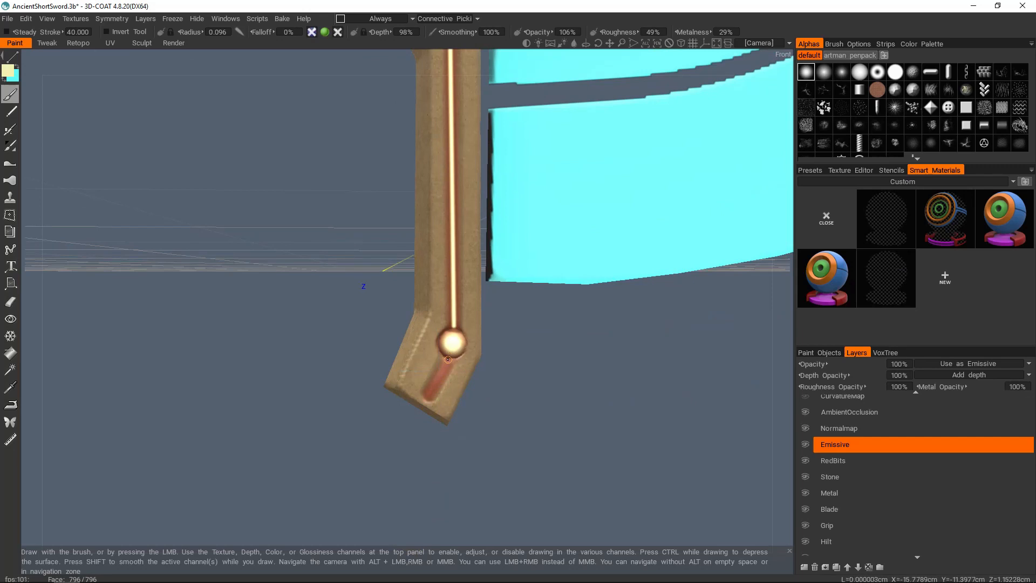
Paint thin pale-yellow straight lines of radius 0.096 along the tan front bracket's two red grooves on the Emissive layer
{"action": "middle_click_drag", "start_coordinate": [476, 63], "coordinate": [450, 466], "text": "alt"}
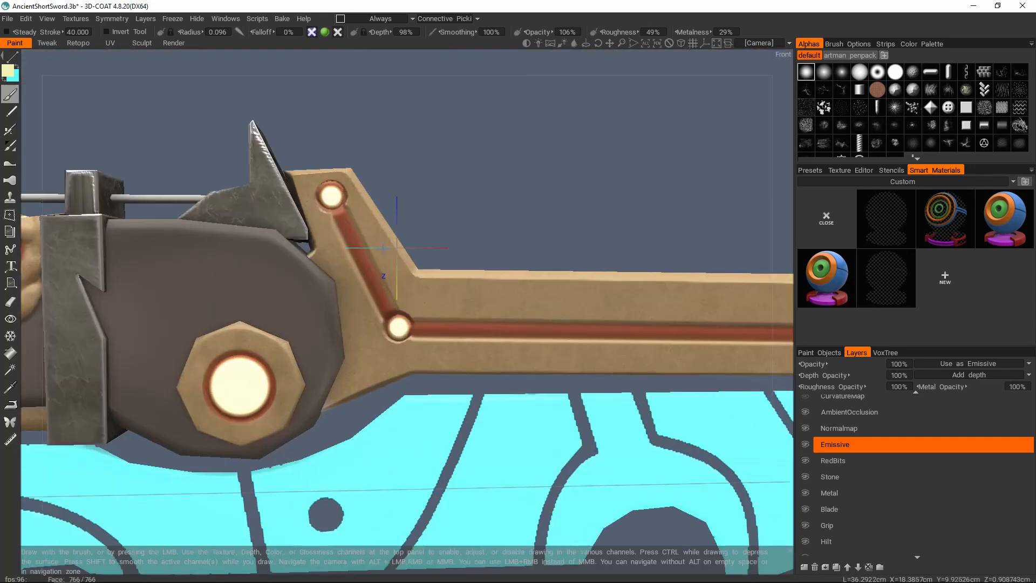
{"action": "left_click", "coordinate": [393, 324]}
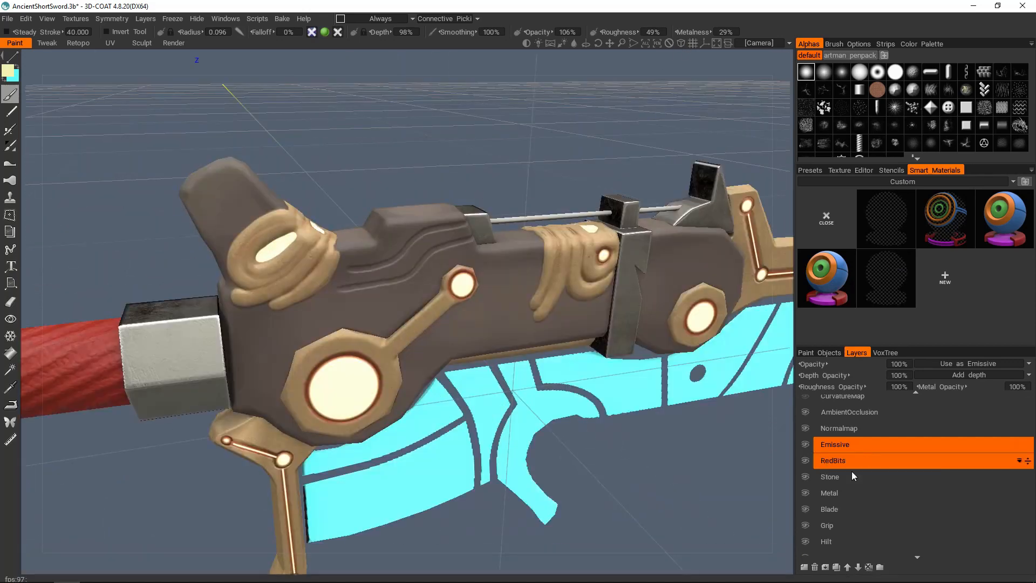
Add a new layer directly above RedBits and name it Darker
{"action": "left_click", "coordinate": [848, 460]}
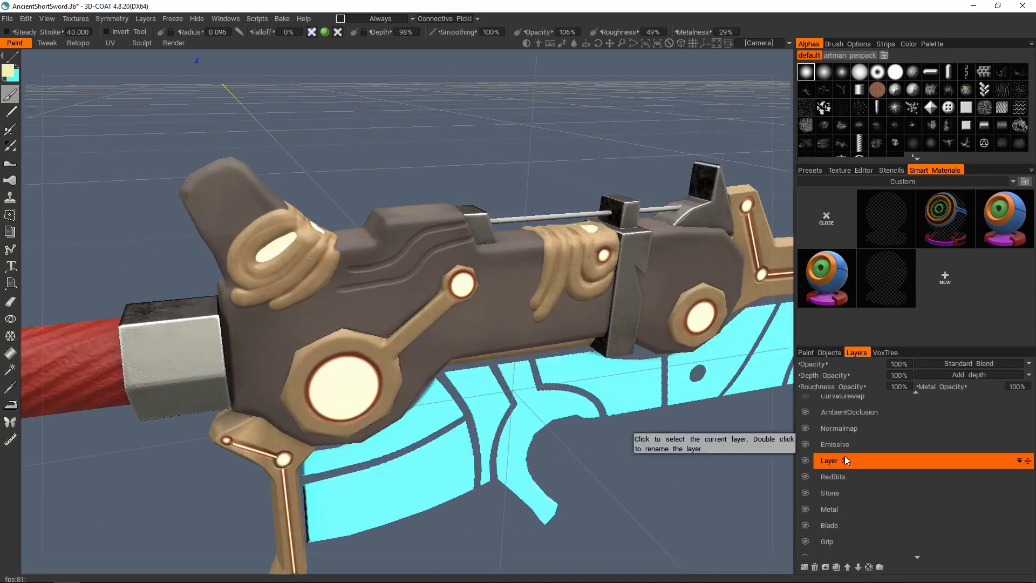
{"action": "double_click", "coordinate": [840, 463]}
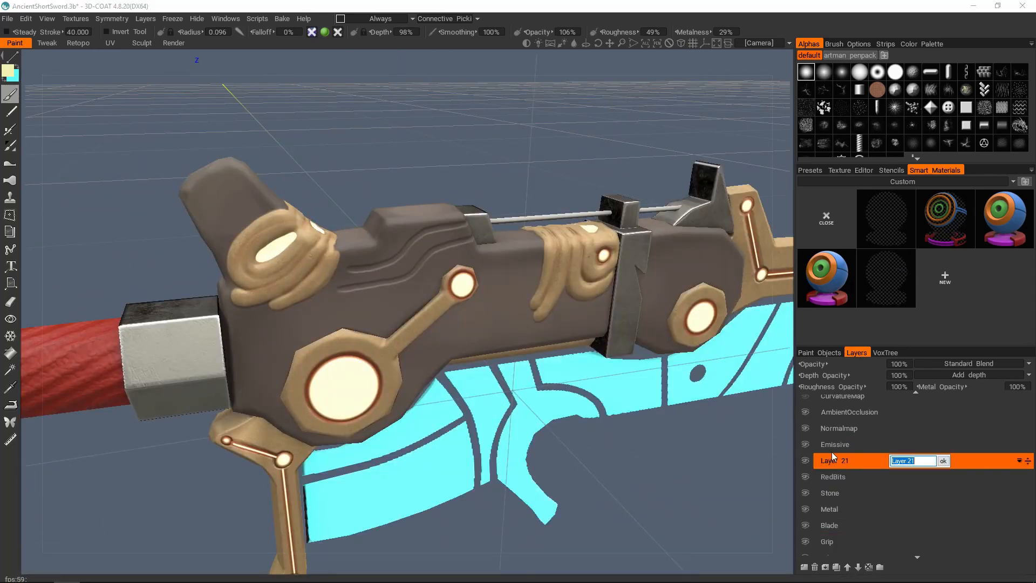
{"action": "type", "text": "Darker"}
{"action": "key", "text": "Return"}
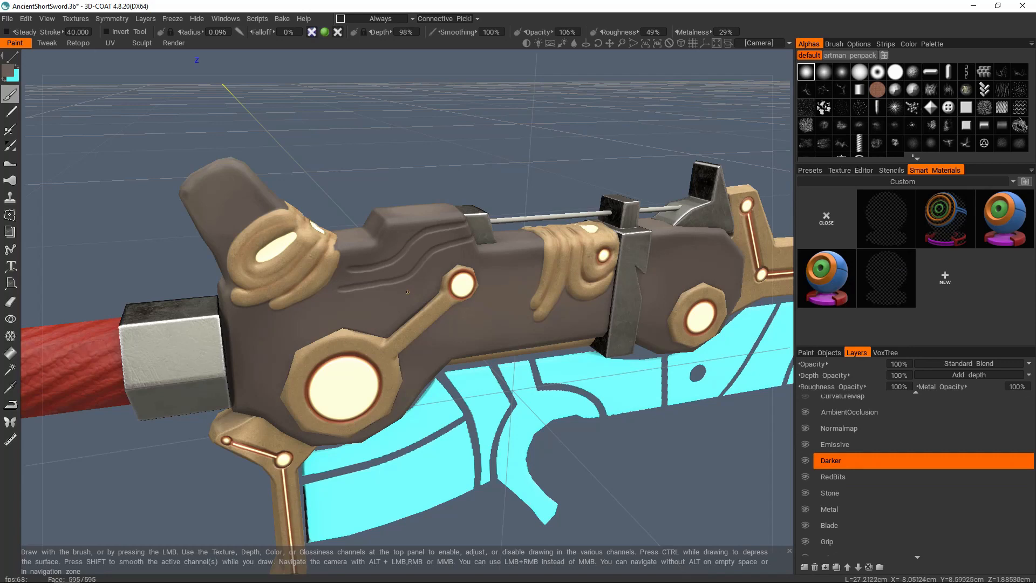
Sample the dark brown body colour as the paint colour and darken it to 29% lightness
{"action": "right_click_drag", "start_coordinate": [413, 278], "coordinate": [418, 284], "text": "alt"}
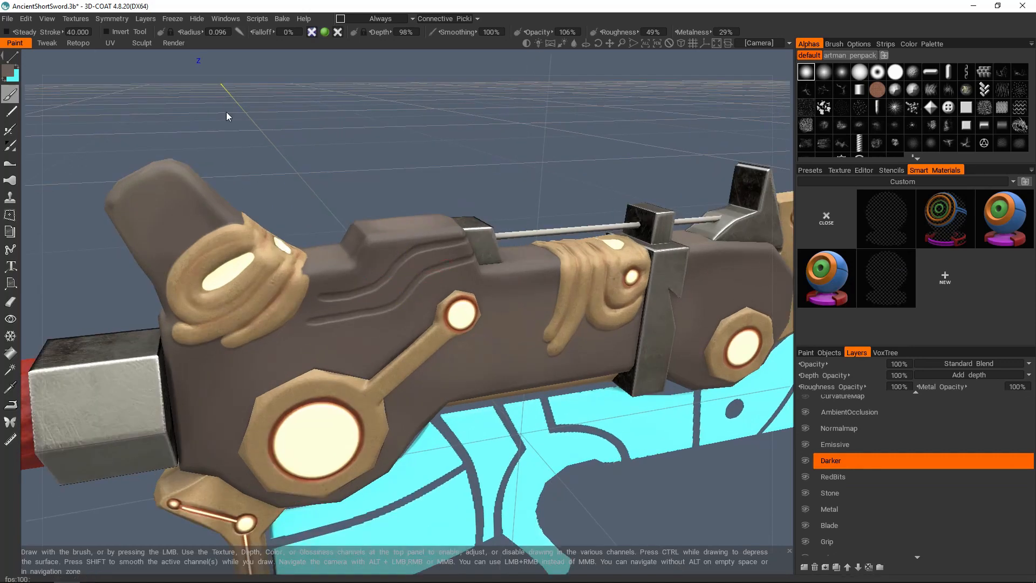
{"action": "middle_click_drag", "start_coordinate": [384, 306], "coordinate": [404, 312], "text": "alt"}
{"action": "right_click_drag", "start_coordinate": [405, 312], "coordinate": [418, 340], "text": "alt"}
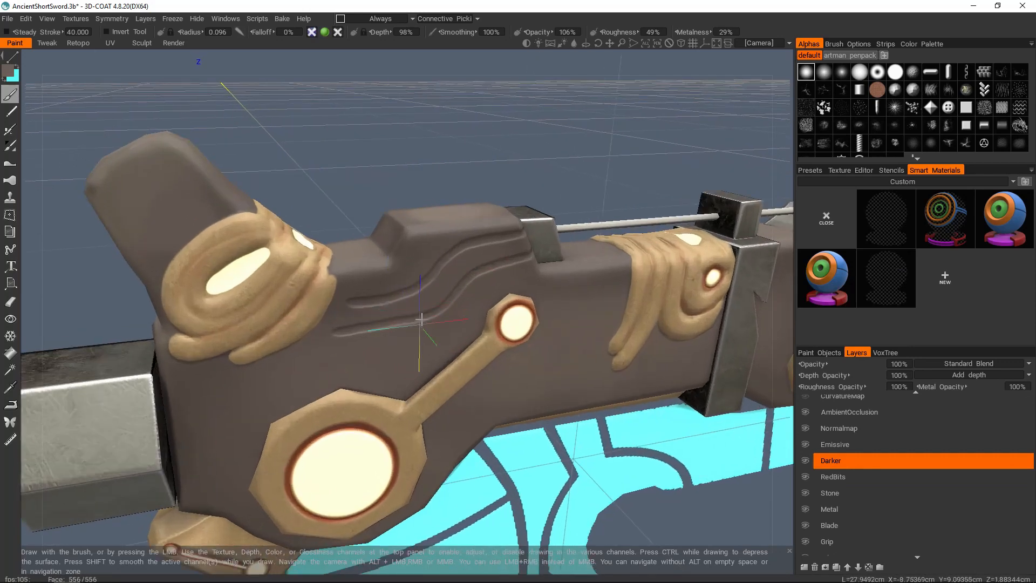
{"action": "left_click_drag", "start_coordinate": [418, 339], "coordinate": [416, 319], "text": "alt"}
{"action": "scroll", "coordinate": [877, 440], "scroll_direction": "up", "scroll_amount": 1}
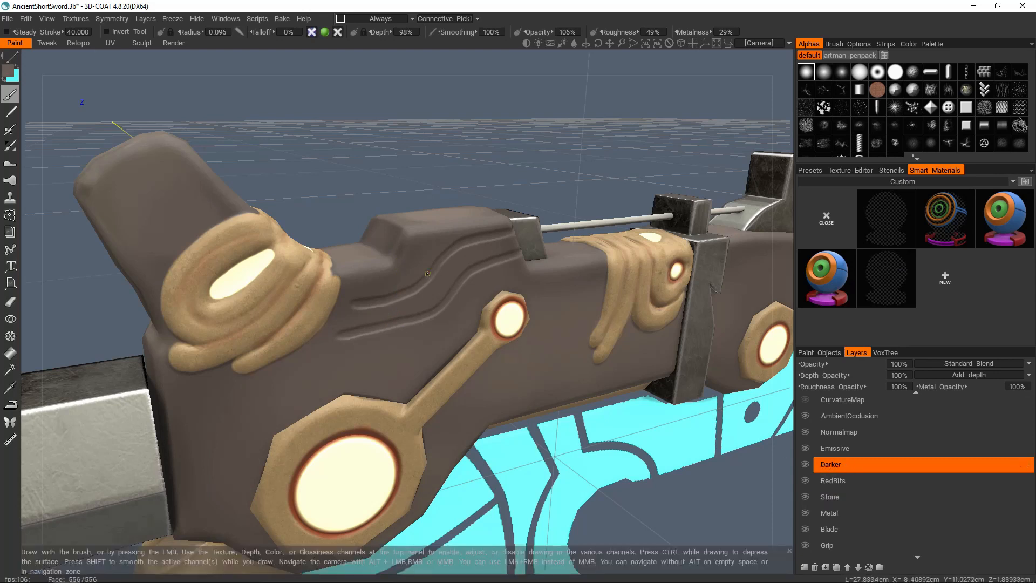
{"action": "left_click", "coordinate": [9, 72]}
{"action": "left_click_drag", "start_coordinate": [416, 420], "coordinate": [410, 420]}
{"action": "left_click", "coordinate": [356, 435]}
Paint the darker colour along the two wavy grooves on the body's side, using brush radius 0.267
{"action": "scroll", "coordinate": [410, 290], "scroll_direction": "up", "scroll_amount": 3}
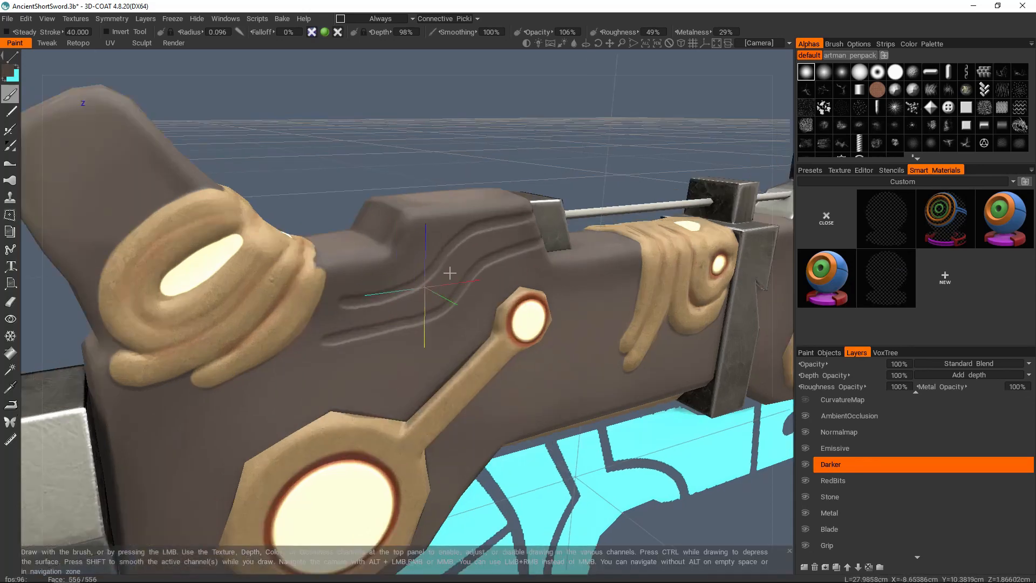
{"action": "left_click_drag", "start_coordinate": [458, 286], "coordinate": [481, 248], "text": "alt"}
{"action": "middle_click_drag", "start_coordinate": [480, 247], "coordinate": [451, 253], "text": "alt"}
{"action": "right_click_drag", "start_coordinate": [461, 239], "coordinate": [467, 239]}
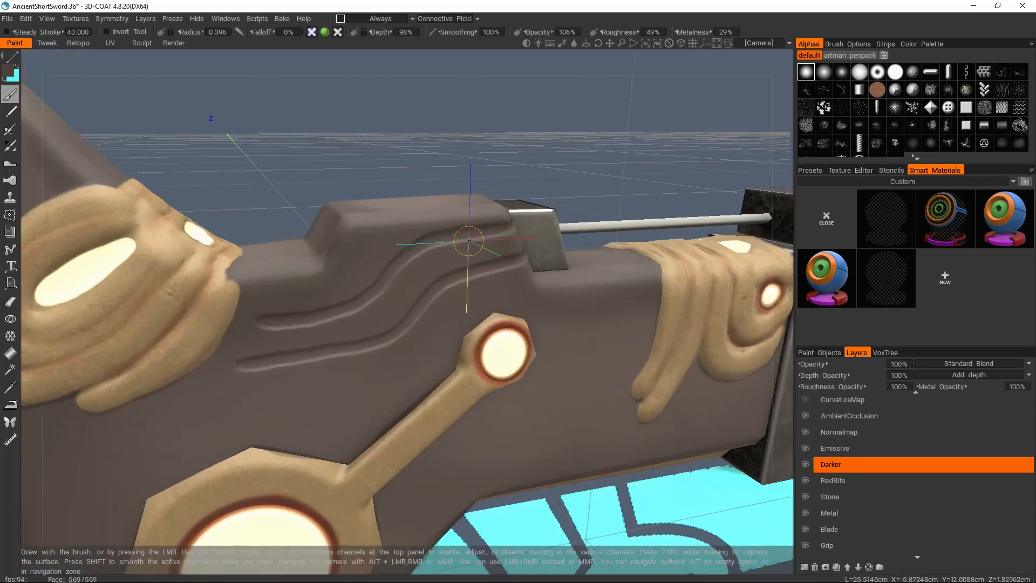
{"action": "key", "text": "e"}
{"action": "left_click", "coordinate": [369, 291]}
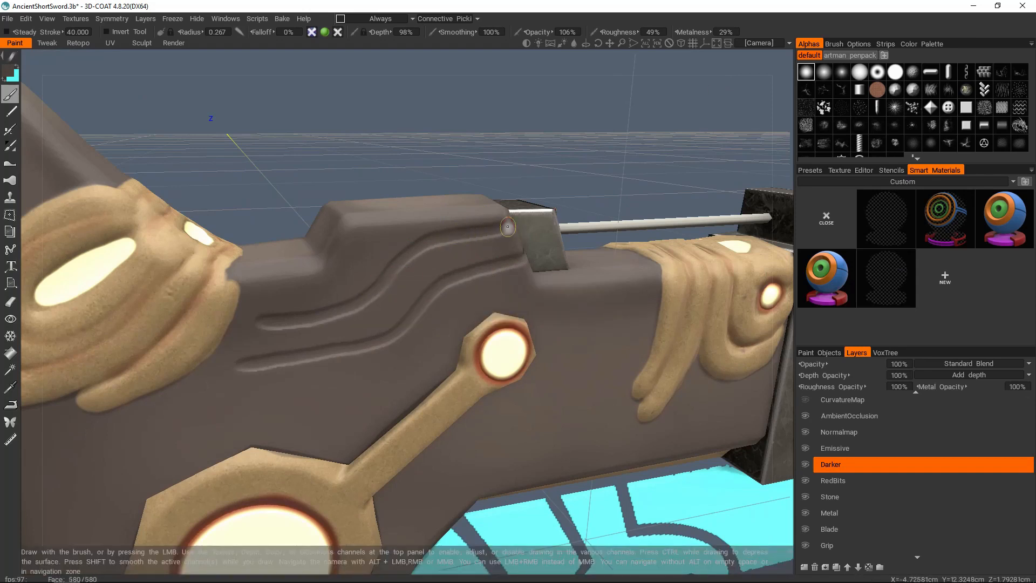
{"action": "left_click_drag", "start_coordinate": [359, 298], "coordinate": [458, 236]}
{"action": "mouse_move", "coordinate": [246, 362]}
{"action": "left_mouse_down"}
{"action": "mouse_move", "coordinate": [383, 338]}
{"action": "mouse_move", "coordinate": [440, 291]}
{"action": "mouse_move", "coordinate": [501, 263]}
{"action": "left_mouse_up"}
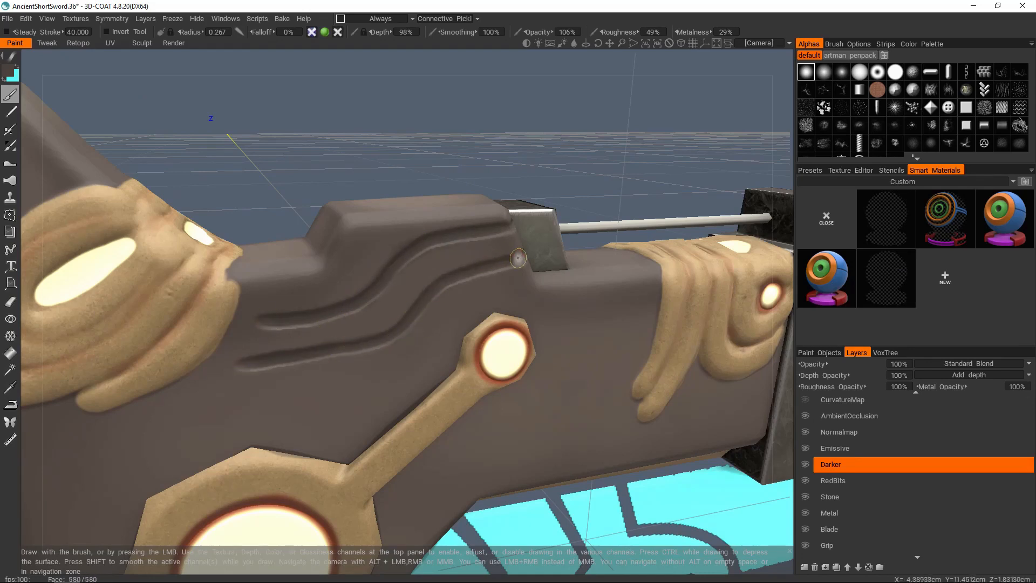
Add a new layer directly above Darker and name it Wear
{"action": "left_click_drag", "start_coordinate": [379, 280], "coordinate": [427, 290], "text": "alt"}
{"action": "right_click_drag", "start_coordinate": [427, 290], "coordinate": [404, 273], "text": "alt"}
{"action": "left_click_drag", "start_coordinate": [405, 272], "coordinate": [429, 300], "text": "alt"}
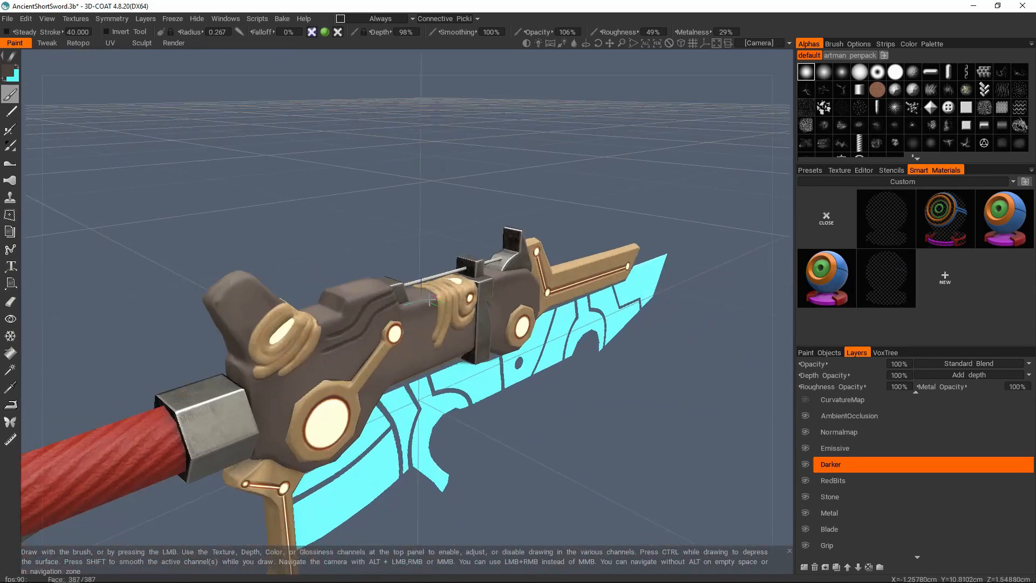
{"action": "left_click", "coordinate": [804, 567]}
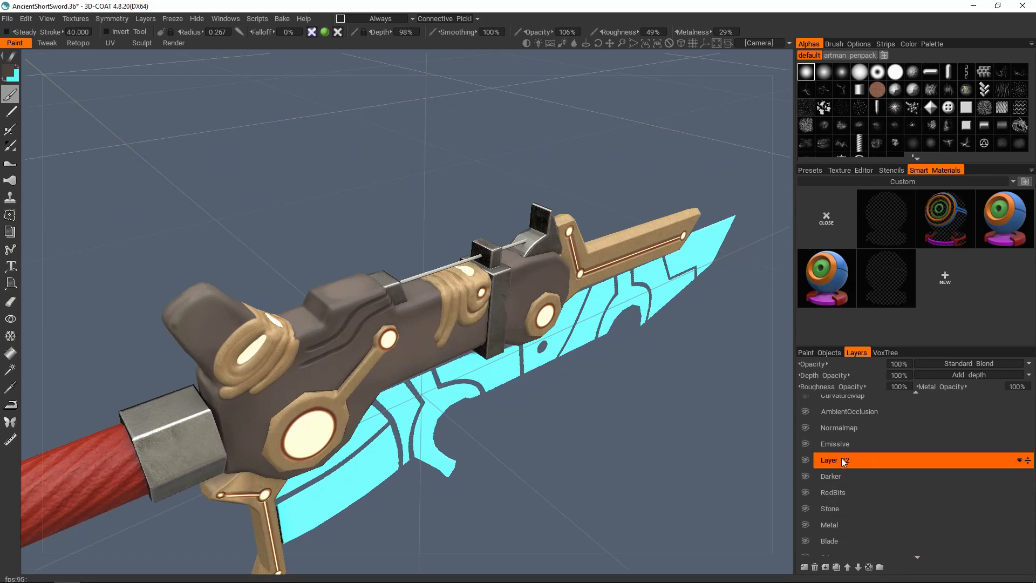
{"action": "double_click", "coordinate": [839, 460]}
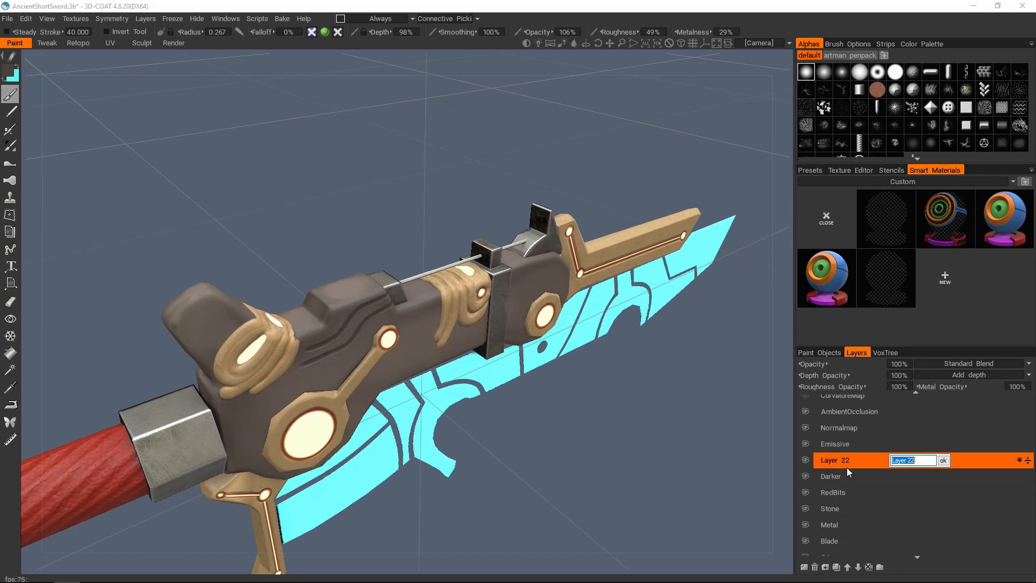
{"action": "type", "text": "Wear"}
{"action": "key", "text": "Return"}
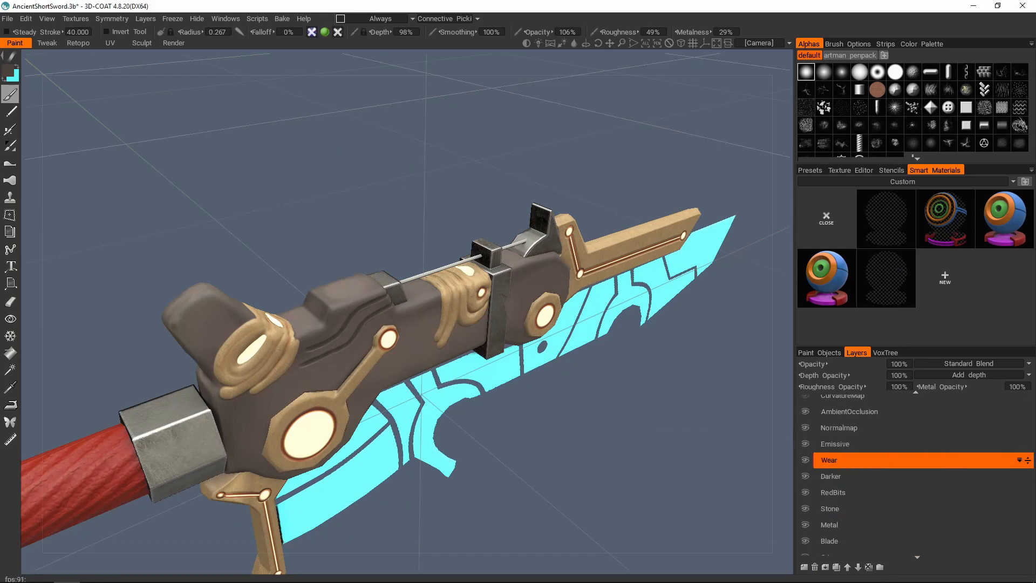
Lighten the brown paint colour to 54% lightness
{"action": "left_click", "coordinate": [10, 71]}
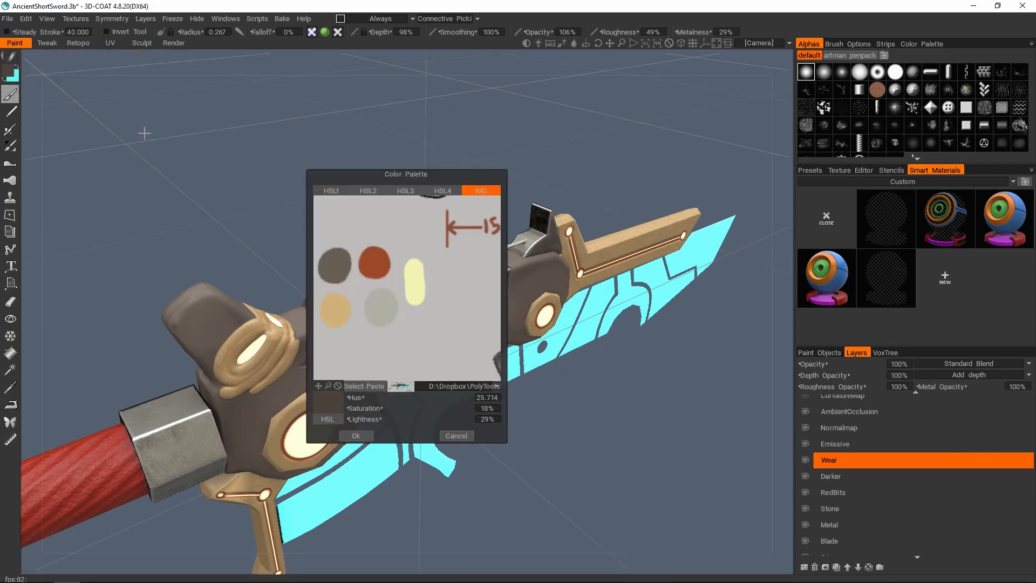
{"action": "left_click_drag", "start_coordinate": [381, 418], "coordinate": [425, 417]}
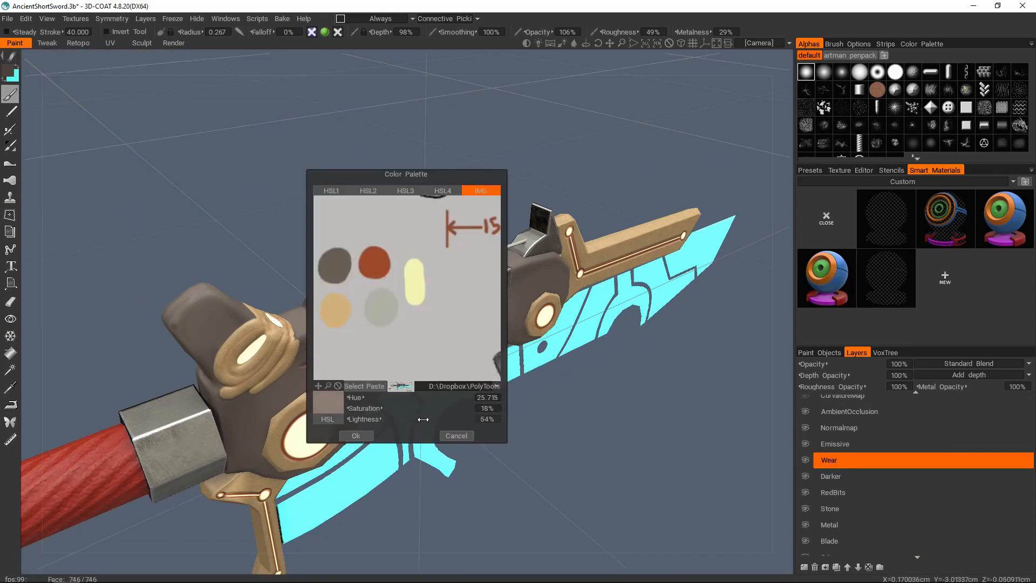
{"action": "left_click", "coordinate": [356, 435]}
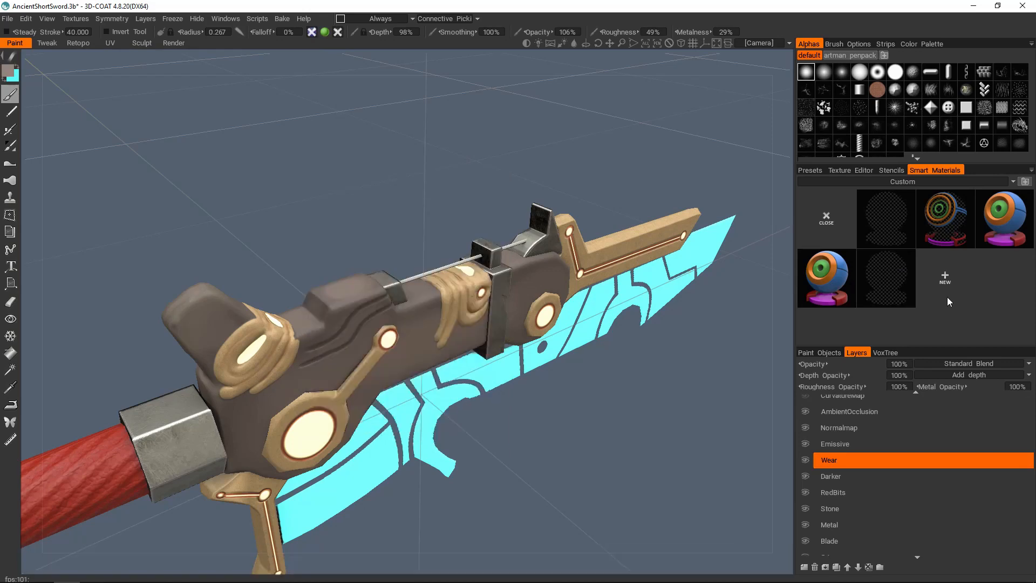
Create a new smart material, set its condition to More on Convex and raise its contrast to 50%
{"action": "left_click", "coordinate": [953, 274]}
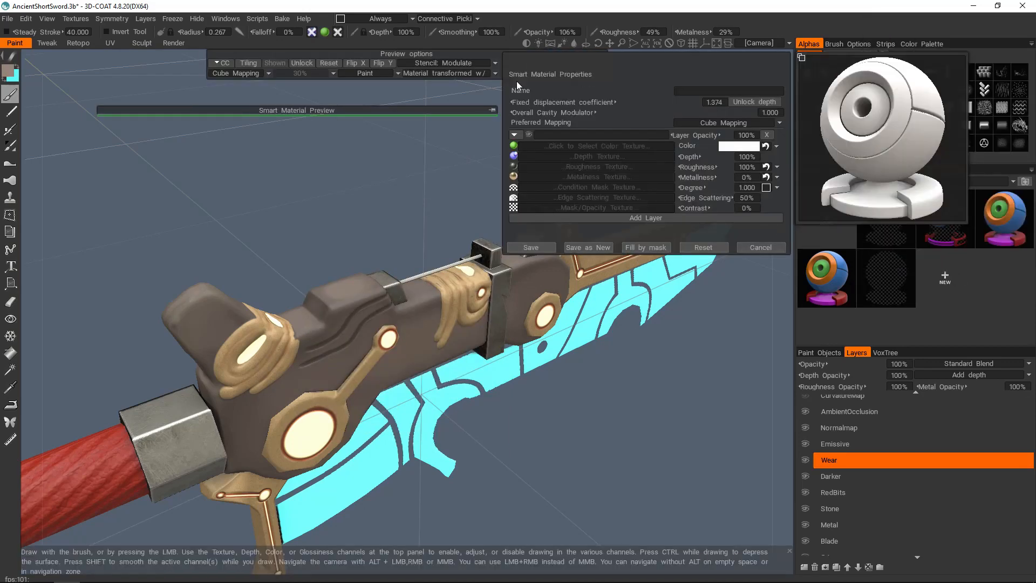
{"action": "left_click_drag", "start_coordinate": [427, 111], "coordinate": [421, 161]}
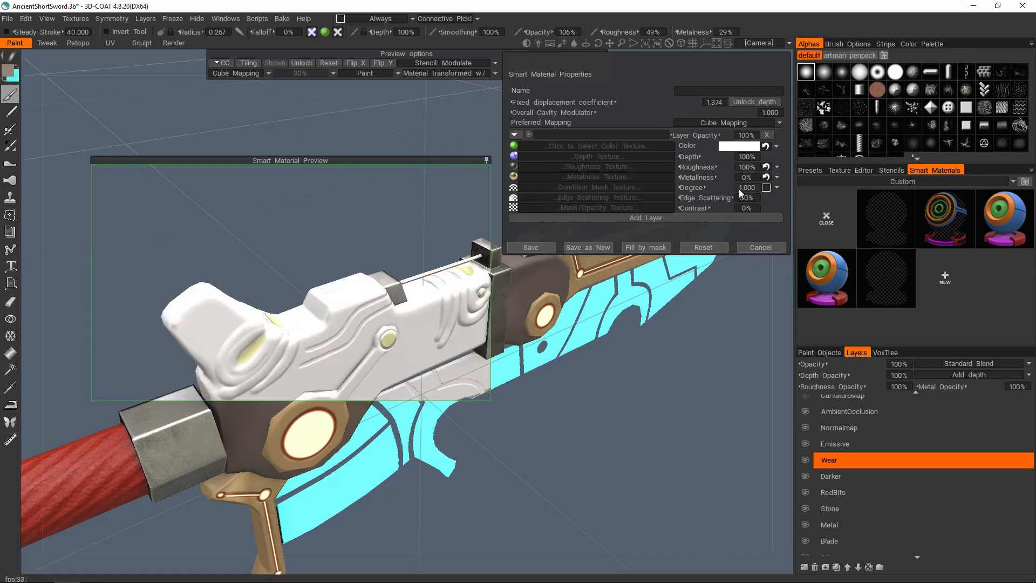
{"action": "left_click", "coordinate": [777, 187]}
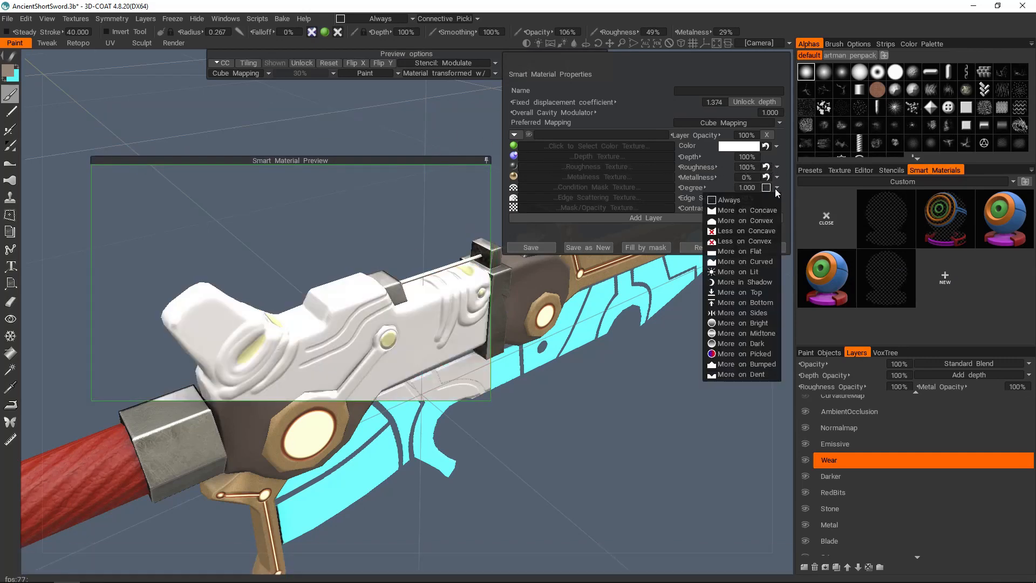
{"action": "left_click", "coordinate": [760, 210]}
{"action": "left_click", "coordinate": [775, 189]}
{"action": "left_click", "coordinate": [759, 218]}
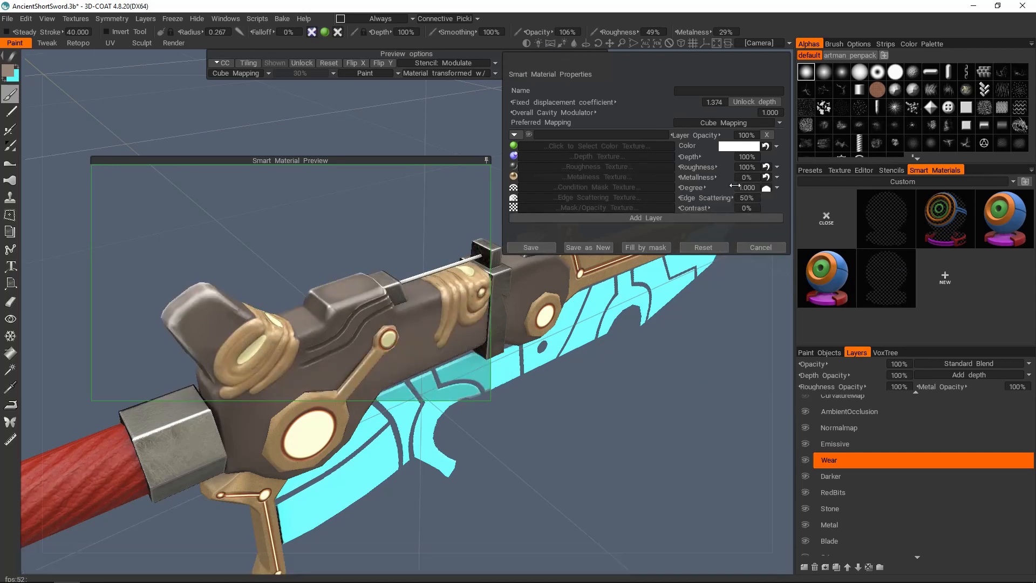
{"action": "mouse_move", "coordinate": [704, 207]}
{"action": "left_mouse_down"}
{"action": "mouse_move", "coordinate": [744, 208]}
{"action": "mouse_move", "coordinate": [724, 208]}
{"action": "left_mouse_up"}
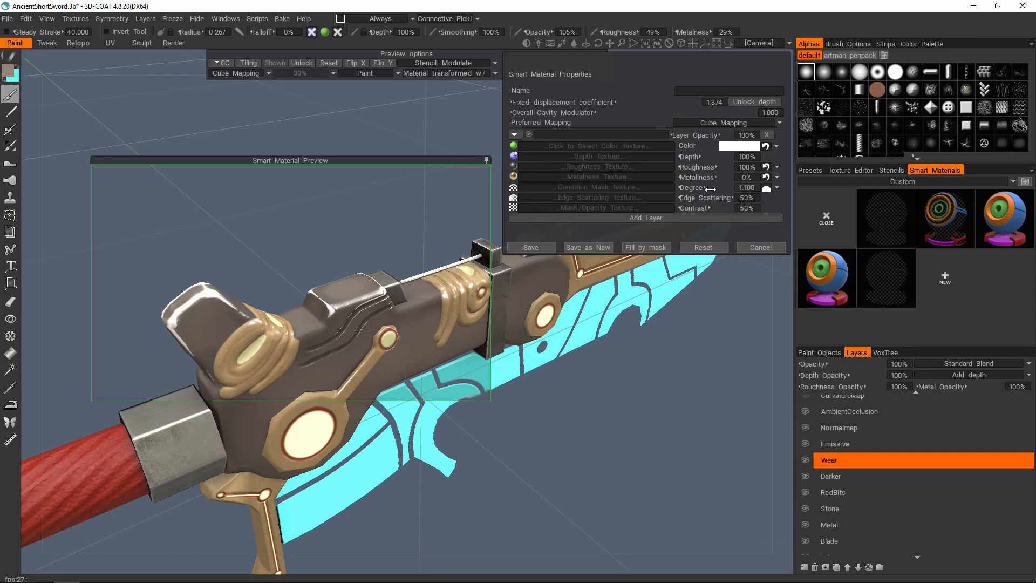
Apply procedural noise to the smart material's edge scattering and adjust the noise scale
{"action": "left_click", "coordinate": [584, 198]}
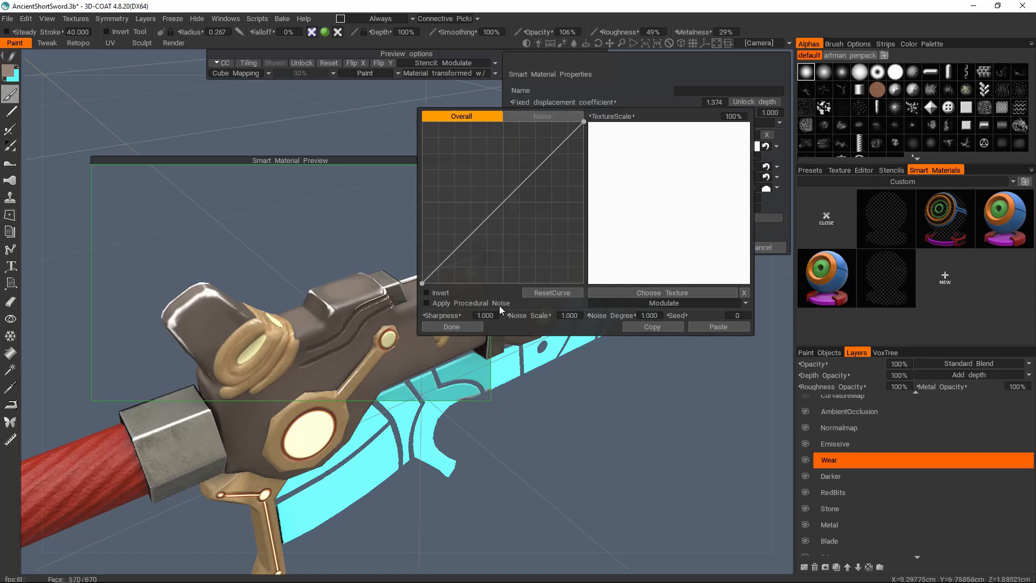
{"action": "left_click", "coordinate": [427, 302]}
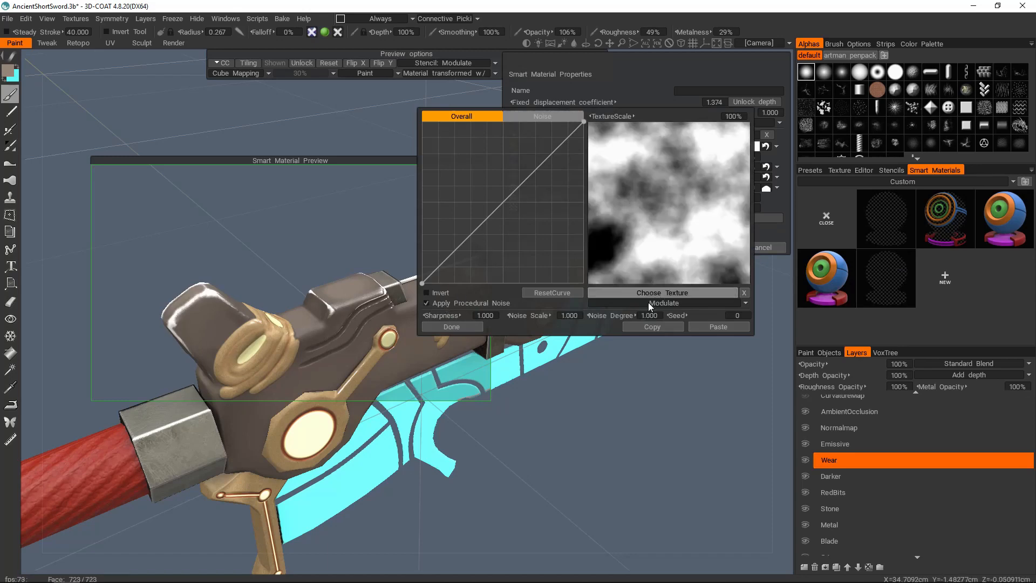
{"action": "left_click_drag", "start_coordinate": [569, 315], "coordinate": [526, 317]}
{"action": "left_click", "coordinate": [476, 327]}
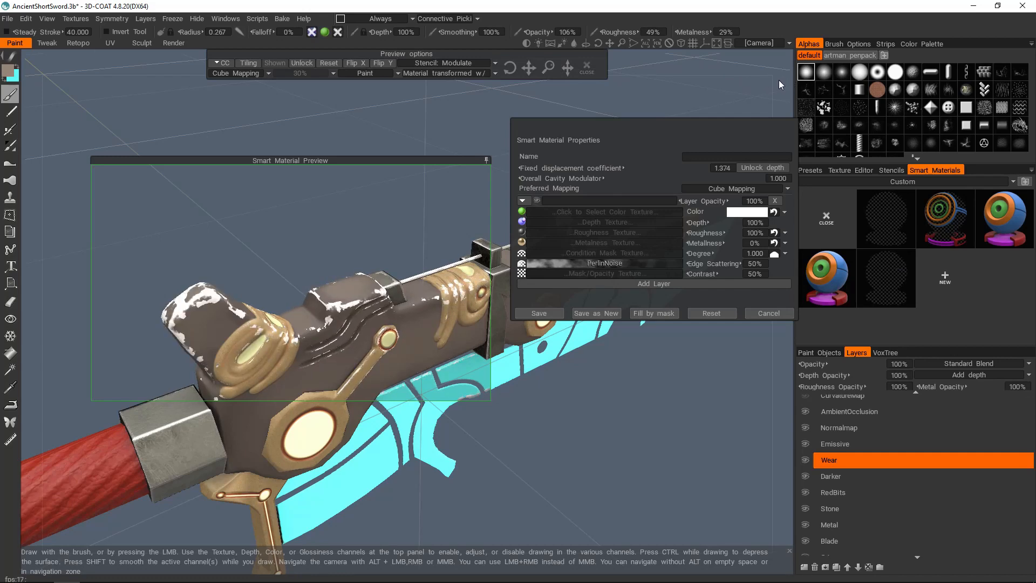
Set the material's degree to 0.575, edge scattering to 21% and contrast to 2%, with depth painting enabled
{"action": "mouse_move", "coordinate": [733, 253]}
{"action": "left_mouse_down"}
{"action": "mouse_move", "coordinate": [715, 253]}
{"action": "mouse_move", "coordinate": [687, 285]}
{"action": "mouse_move", "coordinate": [731, 253]}
{"action": "mouse_move", "coordinate": [718, 263]}
{"action": "left_mouse_up"}
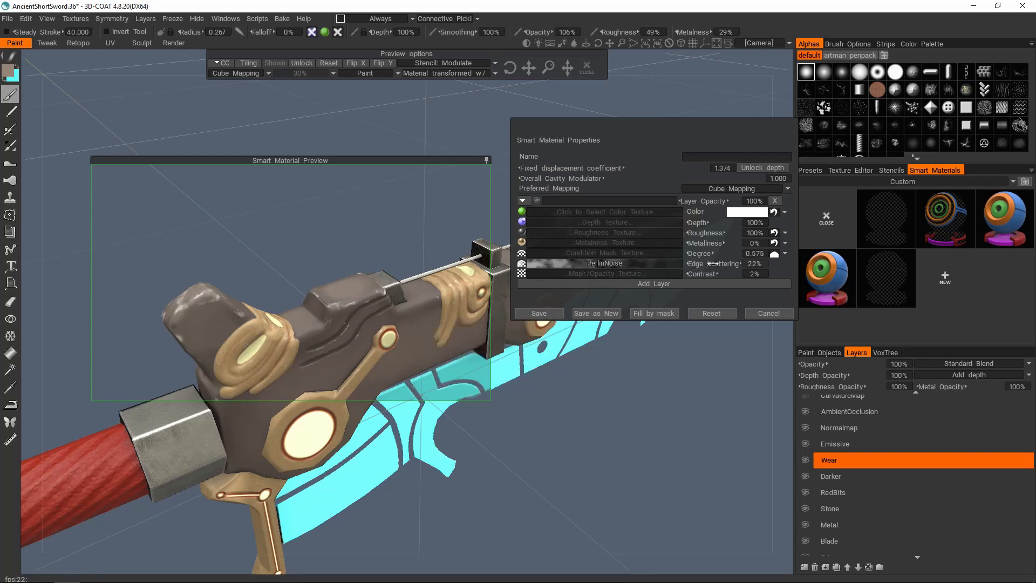
{"action": "left_click_drag", "start_coordinate": [282, 119], "coordinate": [294, 117]}
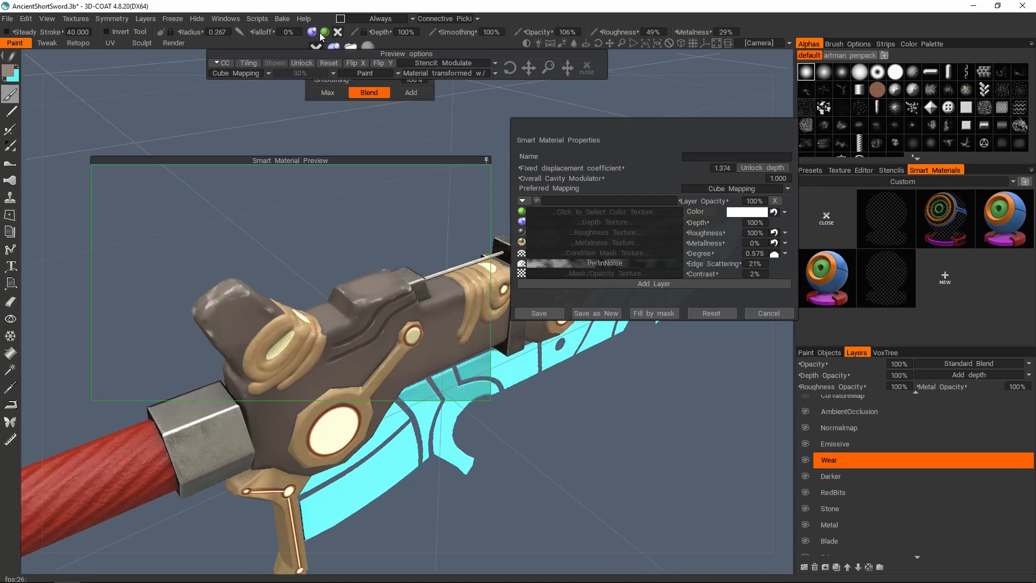
{"action": "scroll", "coordinate": [325, 276], "scroll_direction": "up", "scroll_amount": 2}
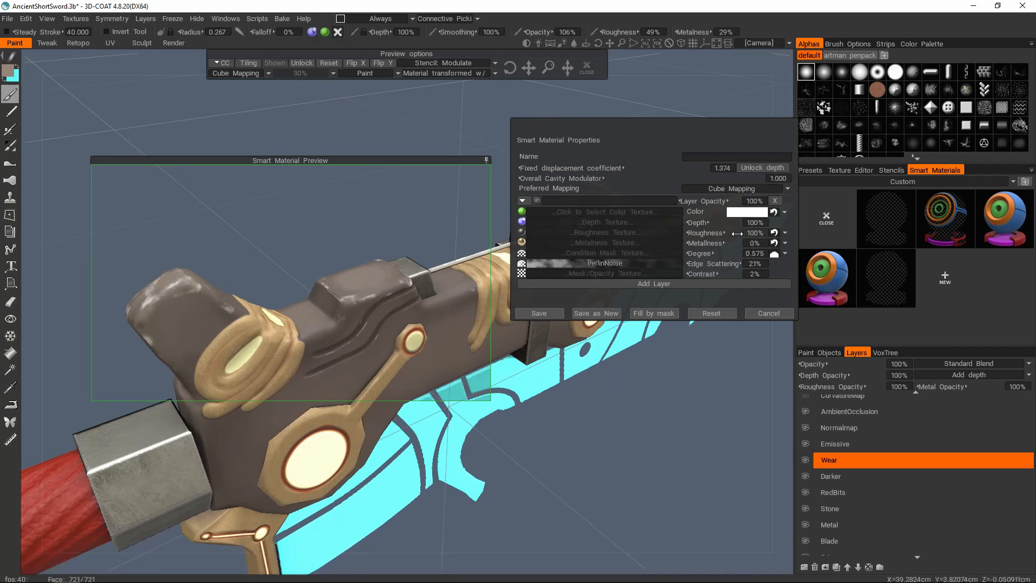
Try small depth values of -5% and 6% for the smart material
{"action": "left_click", "coordinate": [758, 223]}
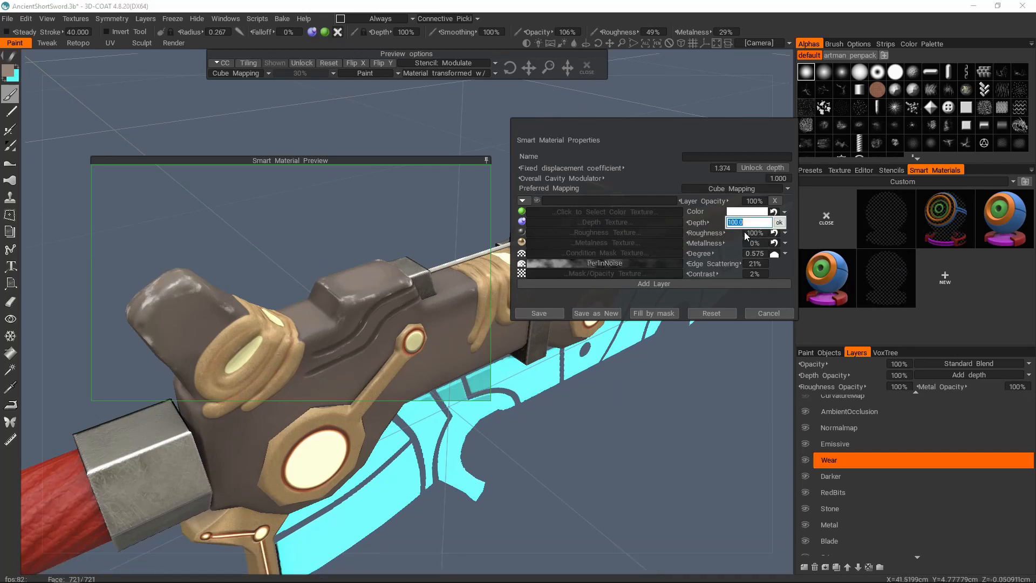
{"action": "type", "text": "-5"}
{"action": "key", "text": "Return"}
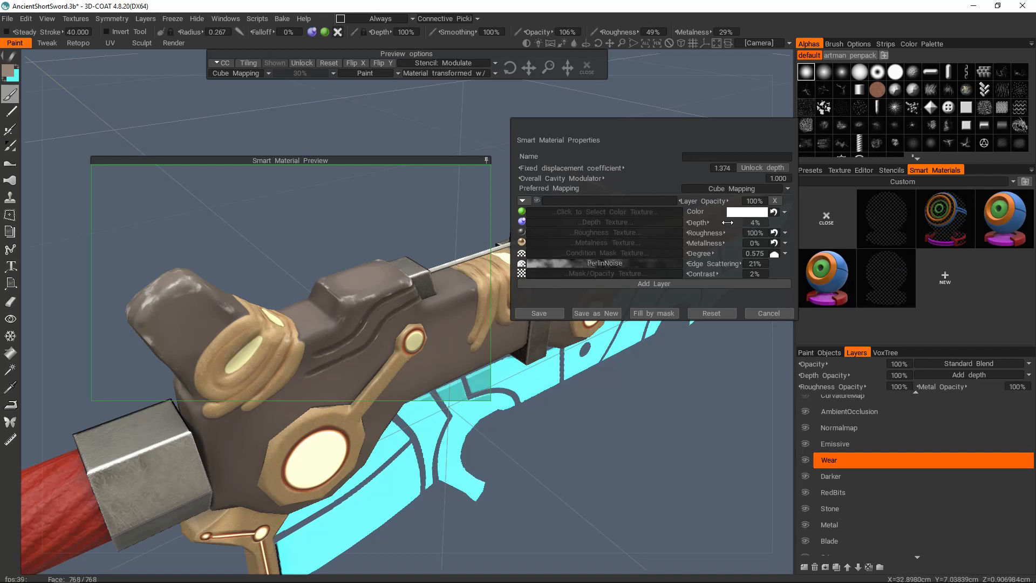
{"action": "left_click_drag", "start_coordinate": [711, 223], "coordinate": [669, 219]}
{"action": "left_click_drag", "start_coordinate": [860, 215], "coordinate": [575, 228]}
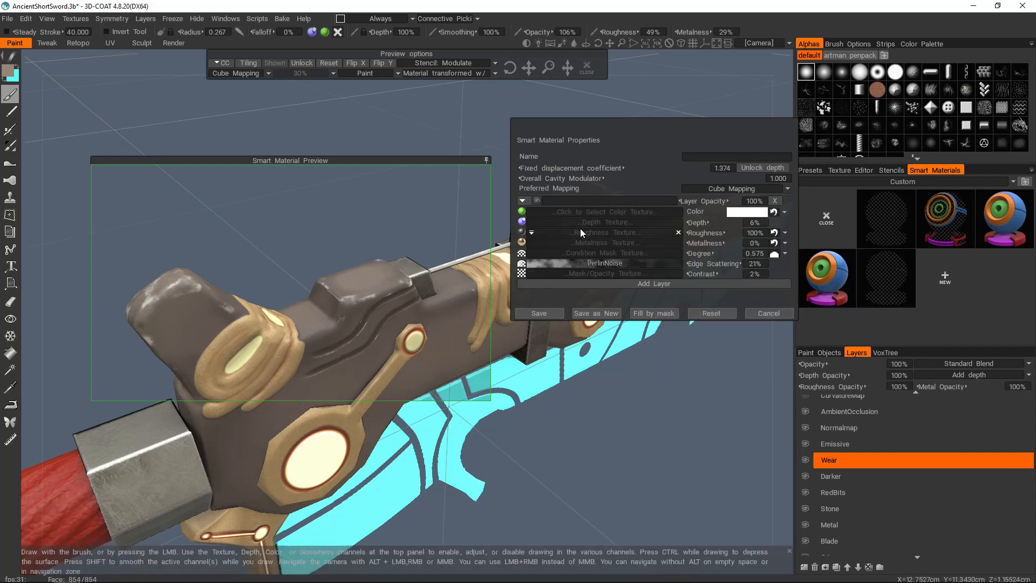
Set the smart material's depth to -5% and its colour blending to Modulate
{"action": "left_click", "coordinate": [761, 222]}
{"action": "type", "text": "-5"}
{"action": "key", "text": "Return"}
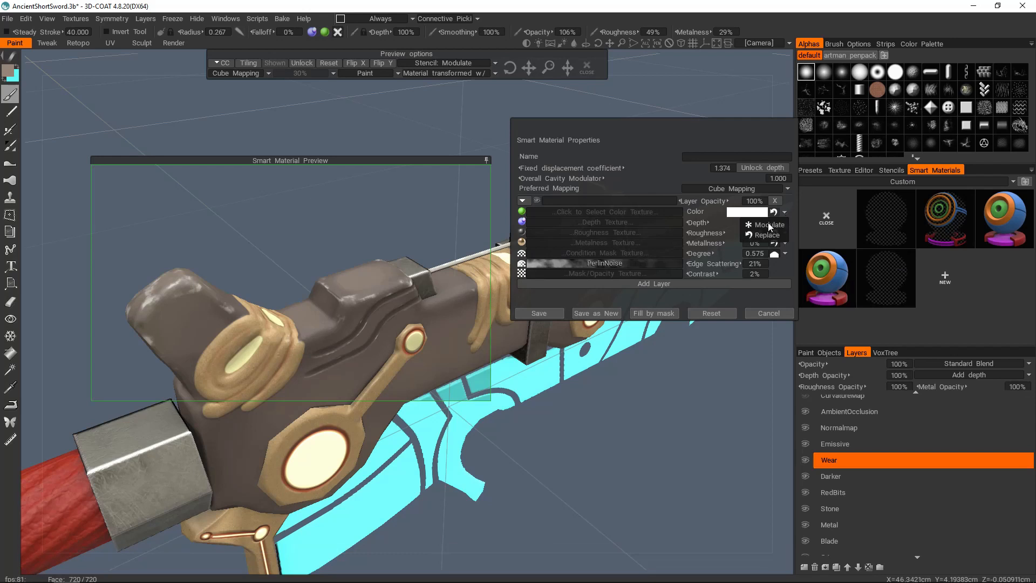
{"action": "left_click", "coordinate": [768, 225]}
Name the smart material Edge Wear and check the current paint colour in the colour palette
{"action": "left_click", "coordinate": [742, 156]}
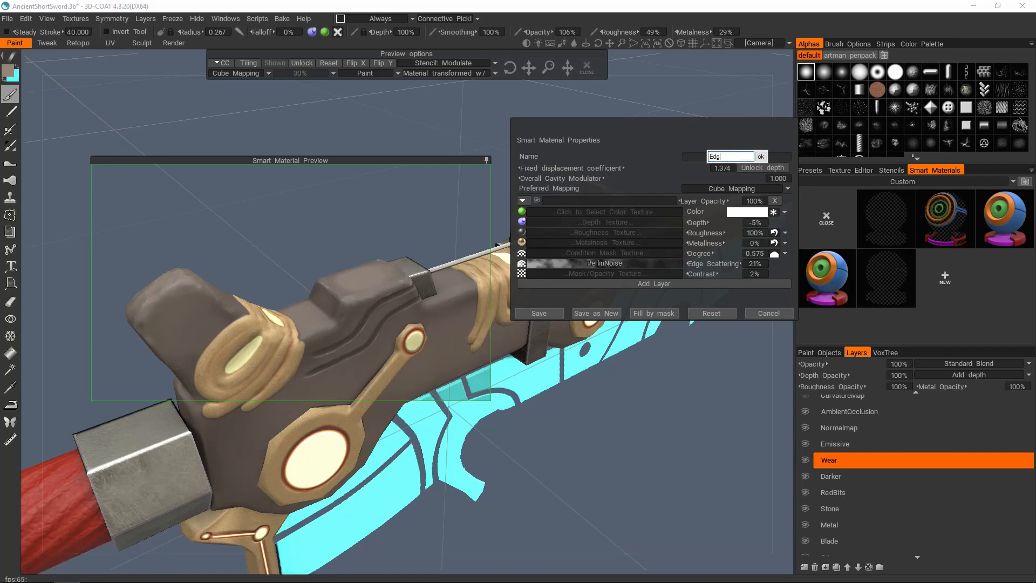
{"action": "type", "text": "Edge Wear"}
{"action": "key", "text": "Return"}
{"action": "middle_click_drag", "start_coordinate": [413, 270], "coordinate": [428, 250], "text": "alt"}
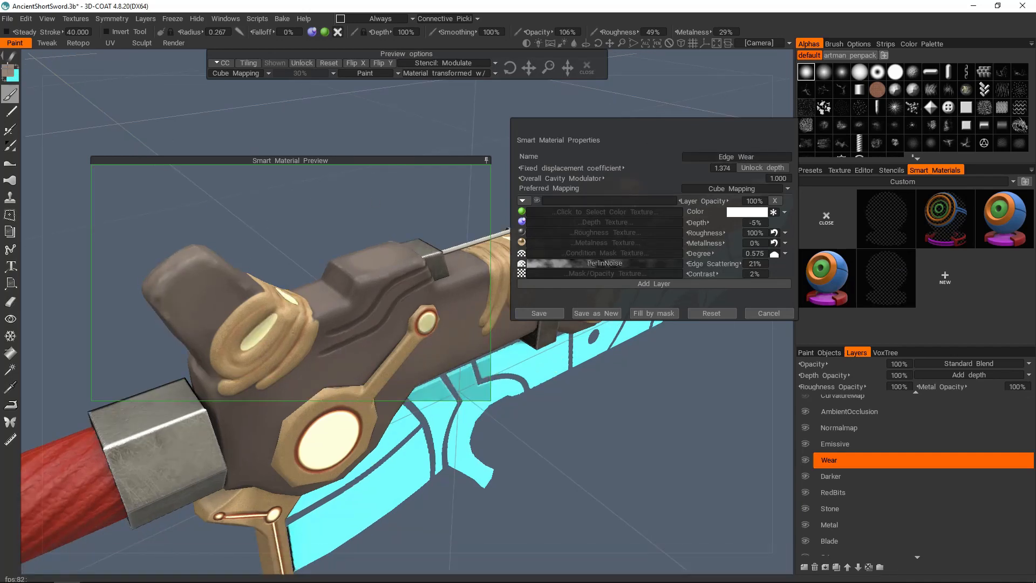
{"action": "left_click", "coordinate": [9, 72]}
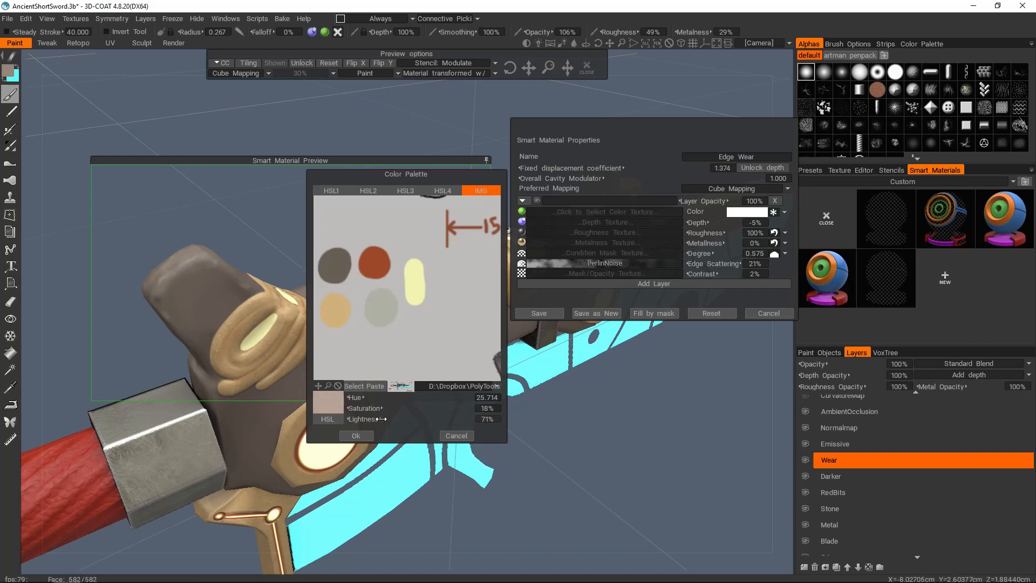
{"action": "left_click", "coordinate": [356, 436]}
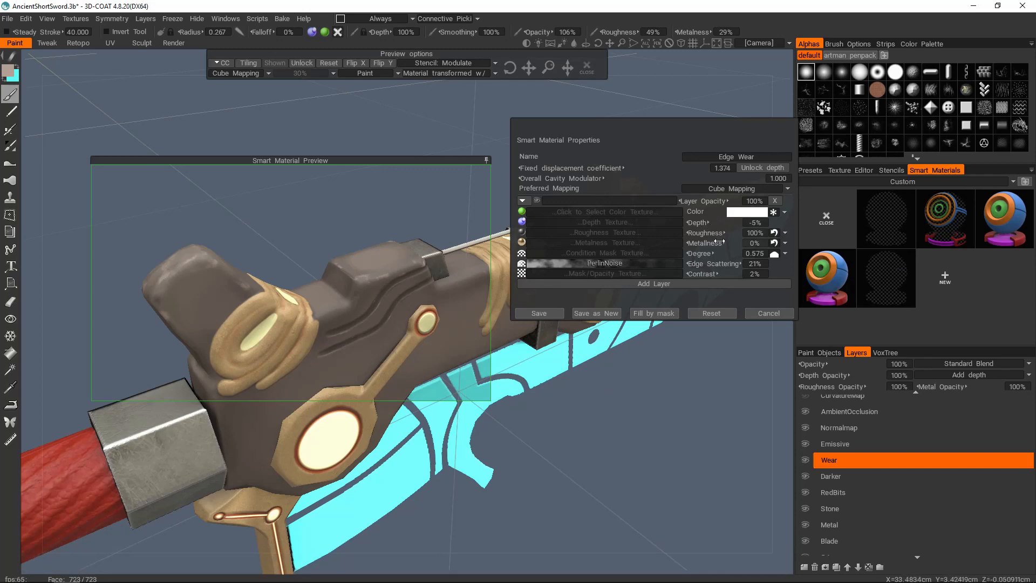
Set Edge Wear's metalness to 100%, roughness to 13%, degree to 0.775, edge scattering to 22% and contrast to 34%, and save it
{"action": "left_click_drag", "start_coordinate": [727, 238], "coordinate": [839, 251]}
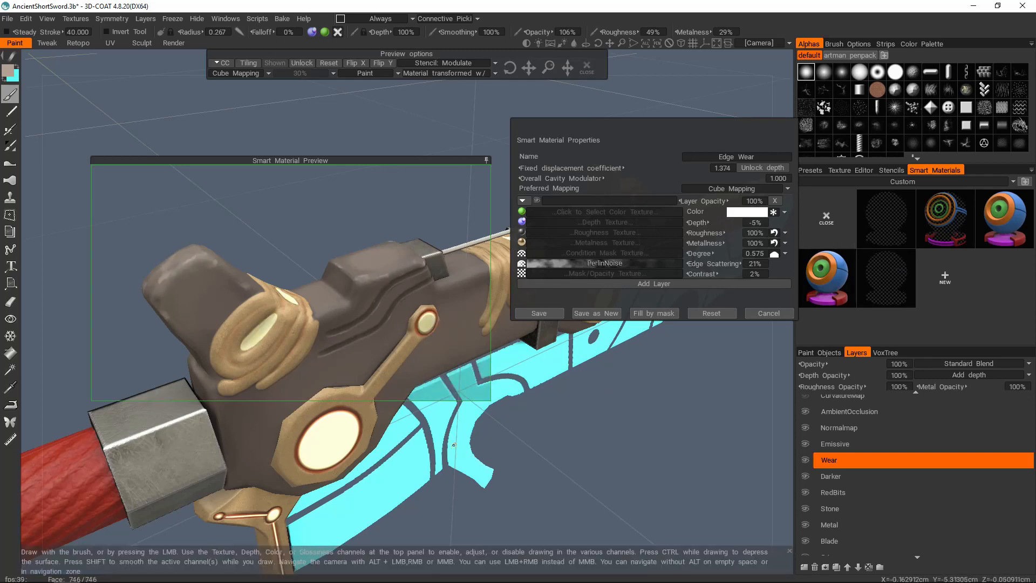
{"action": "left_click_drag", "start_coordinate": [615, 399], "coordinate": [642, 370]}
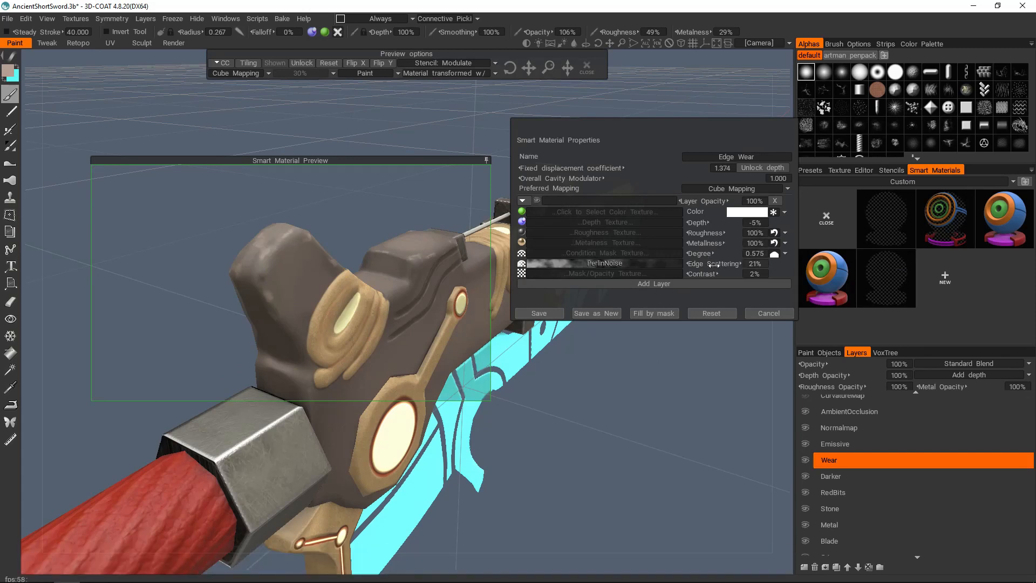
{"action": "left_click_drag", "start_coordinate": [725, 233], "coordinate": [721, 232]}
{"action": "middle_click_drag", "start_coordinate": [643, 350], "coordinate": [596, 379]}
{"action": "mouse_move", "coordinate": [715, 253]}
{"action": "left_mouse_down"}
{"action": "mouse_move", "coordinate": [742, 253]}
{"action": "mouse_move", "coordinate": [718, 253]}
{"action": "left_mouse_up"}
{"action": "mouse_move", "coordinate": [715, 263]}
{"action": "left_mouse_down"}
{"action": "mouse_move", "coordinate": [732, 263]}
{"action": "mouse_move", "coordinate": [718, 264]}
{"action": "left_mouse_up"}
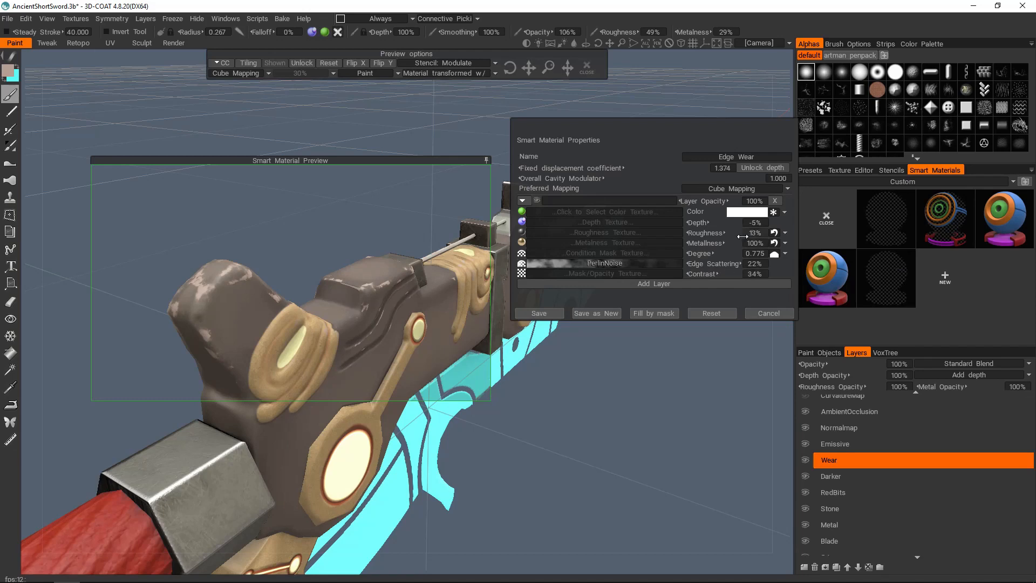
{"action": "left_click", "coordinate": [538, 313]}
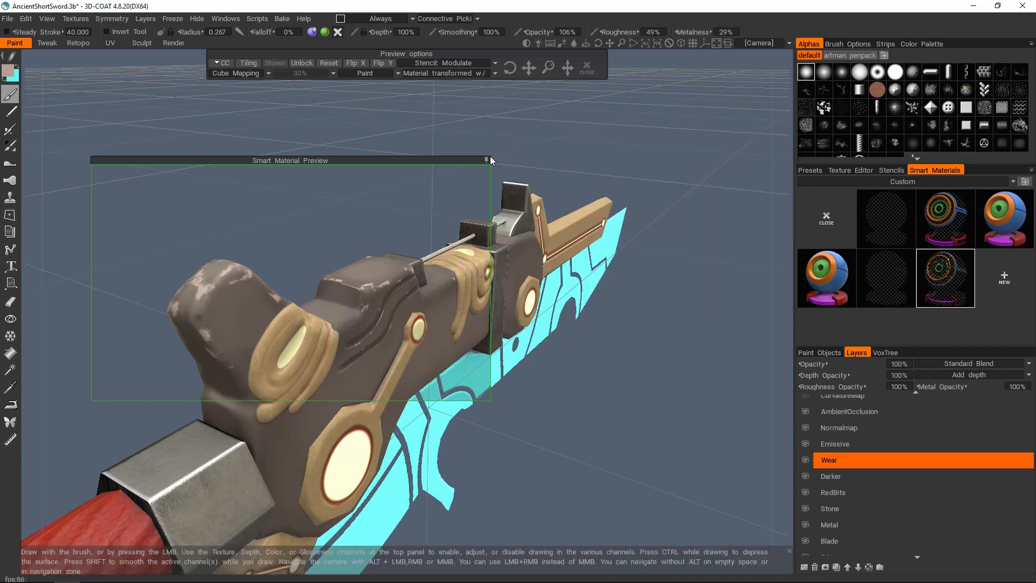
Brush the Edge Wear material over the raised horn and upper edges of the sword's stone body
{"action": "middle_click_drag", "start_coordinate": [222, 292], "coordinate": [285, 326], "text": "alt"}
{"action": "mouse_move", "coordinate": [285, 326]}
{"action": "left_mouse_down"}
{"action": "mouse_move", "coordinate": [261, 337]}
{"action": "mouse_move", "coordinate": [255, 362]}
{"action": "left_mouse_up"}
{"action": "right_click_drag", "start_coordinate": [286, 353], "coordinate": [282, 311], "text": "alt"}
{"action": "left_click_drag", "start_coordinate": [281, 310], "coordinate": [318, 337], "text": "alt"}
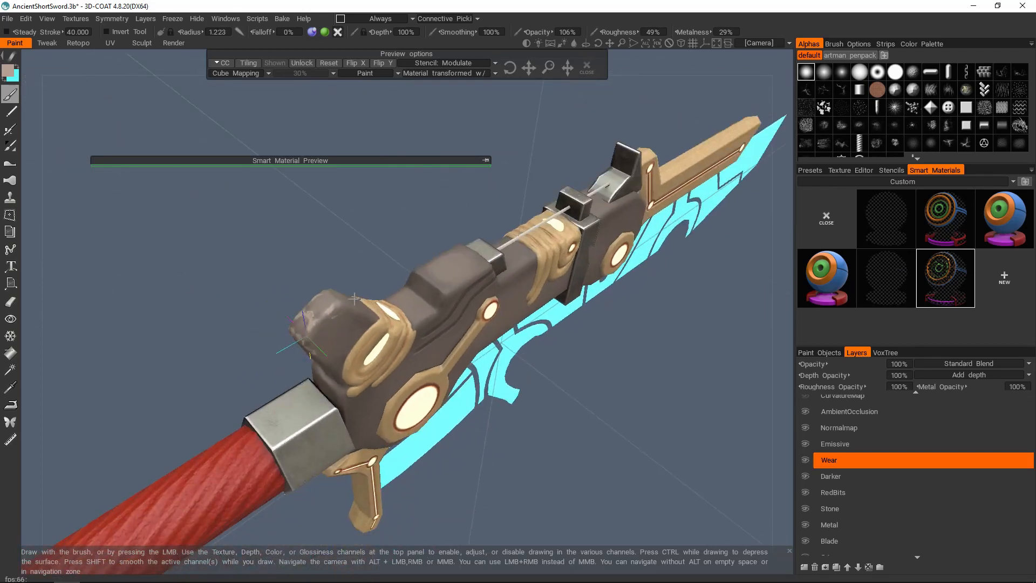
{"action": "mouse_move", "coordinate": [436, 294]}
{"action": "left_mouse_down"}
{"action": "mouse_move", "coordinate": [459, 287]}
{"action": "mouse_move", "coordinate": [390, 278]}
{"action": "left_mouse_up"}
{"action": "right_click_drag", "start_coordinate": [390, 278], "coordinate": [384, 316], "text": "alt"}
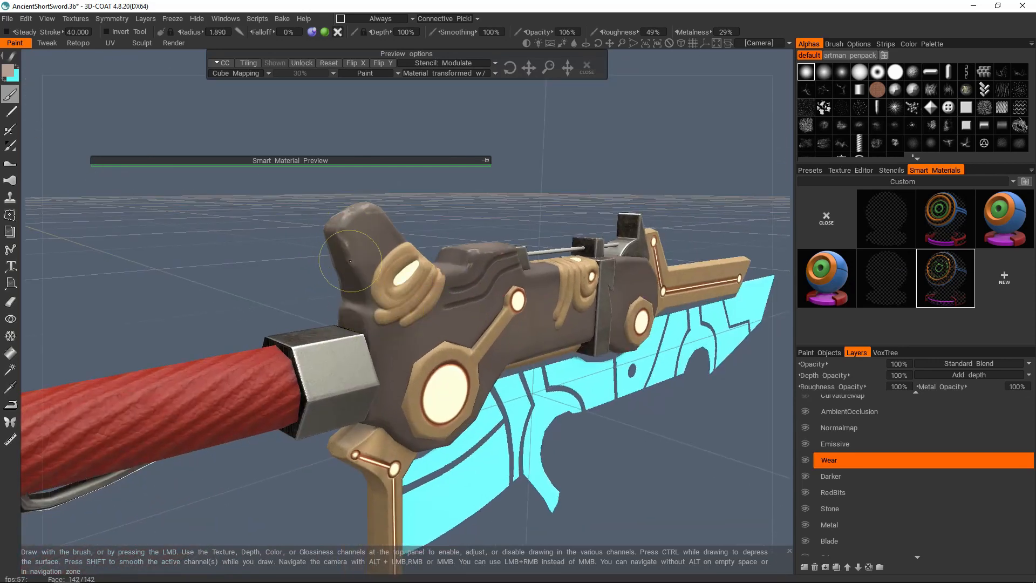
{"action": "left_click_drag", "start_coordinate": [473, 318], "coordinate": [458, 324], "text": "alt+shift"}
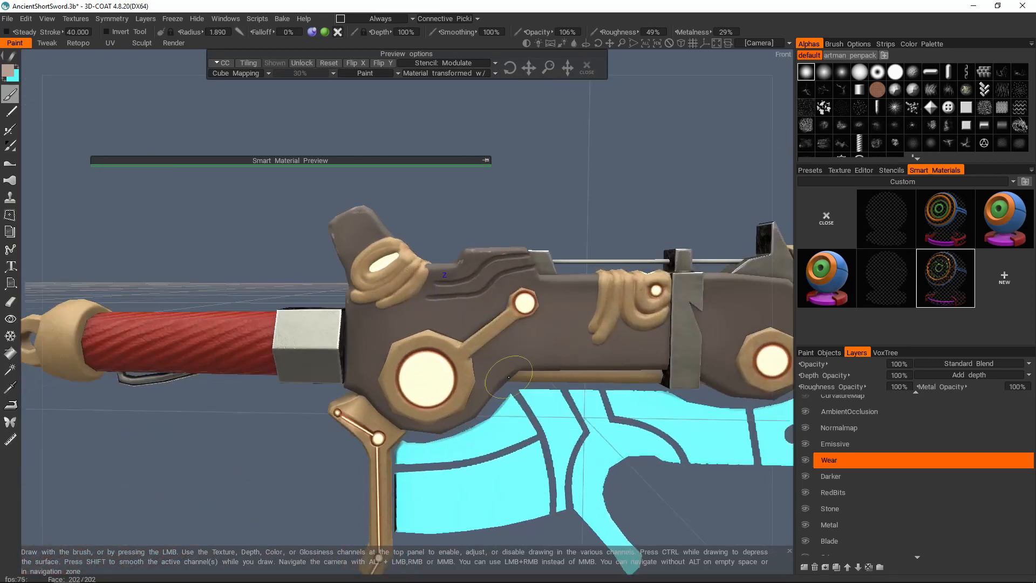
Brush edge wear over the rest of the sword with a radius of about 4.4, and close the smart material
{"action": "mouse_move", "coordinate": [654, 353]}
{"action": "left_mouse_down", "text": "alt"}
{"action": "mouse_move", "coordinate": [492, 308]}
{"action": "mouse_move", "coordinate": [425, 269]}
{"action": "mouse_move", "coordinate": [615, 308]}
{"action": "mouse_move", "coordinate": [396, 366]}
{"action": "mouse_move", "coordinate": [547, 360]}
{"action": "mouse_move", "coordinate": [431, 324]}
{"action": "mouse_move", "coordinate": [406, 300]}
{"action": "mouse_move", "coordinate": [417, 324]}
{"action": "left_mouse_up", "text": "alt"}
{"action": "mouse_move", "coordinate": [603, 249]}
{"action": "left_mouse_down", "text": "alt"}
{"action": "mouse_move", "coordinate": [476, 367]}
{"action": "mouse_move", "coordinate": [528, 197]}
{"action": "left_mouse_up", "text": "alt"}
{"action": "mouse_move", "coordinate": [629, 232]}
{"action": "left_mouse_down", "text": "alt"}
{"action": "mouse_move", "coordinate": [462, 158]}
{"action": "mouse_move", "coordinate": [522, 125]}
{"action": "left_mouse_up", "text": "alt"}
{"action": "right_click_drag", "start_coordinate": [522, 162], "coordinate": [486, 227], "text": "alt"}
{"action": "left_click_drag", "start_coordinate": [485, 226], "coordinate": [539, 216], "text": "alt"}
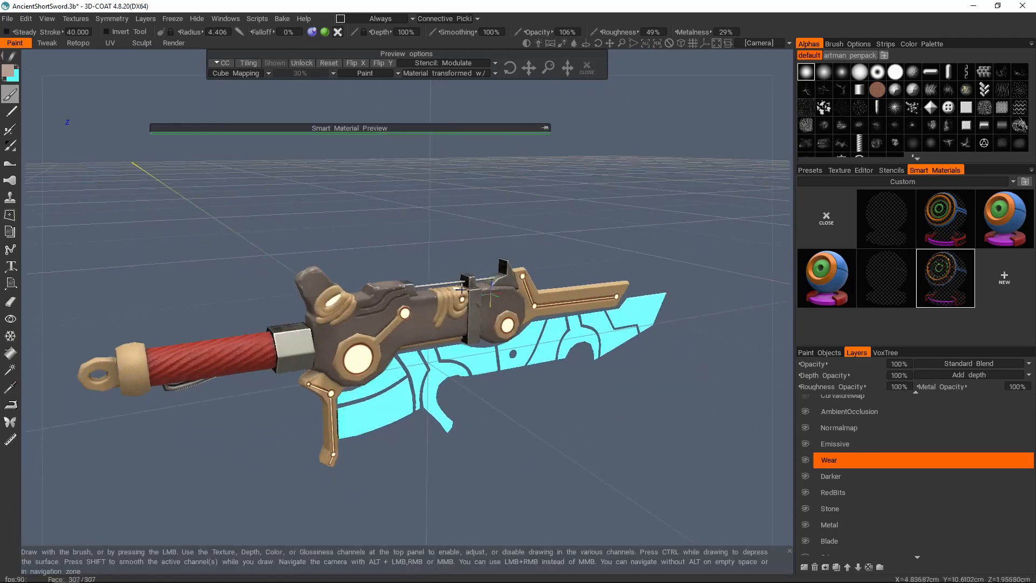
{"action": "right_click_drag", "start_coordinate": [540, 216], "coordinate": [571, 53], "text": "alt"}
{"action": "left_click", "coordinate": [588, 72]}
{"action": "left_click_drag", "start_coordinate": [378, 216], "coordinate": [410, 269], "text": "alt"}
{"action": "mouse_move", "coordinate": [378, 259]}
{"action": "right_mouse_down", "text": "alt"}
{"action": "mouse_move", "coordinate": [402, 253]}
{"action": "mouse_move", "coordinate": [389, 267]}
{"action": "right_mouse_up", "text": "alt"}
{"action": "left_click_drag", "start_coordinate": [388, 267], "coordinate": [357, 221], "text": "alt"}
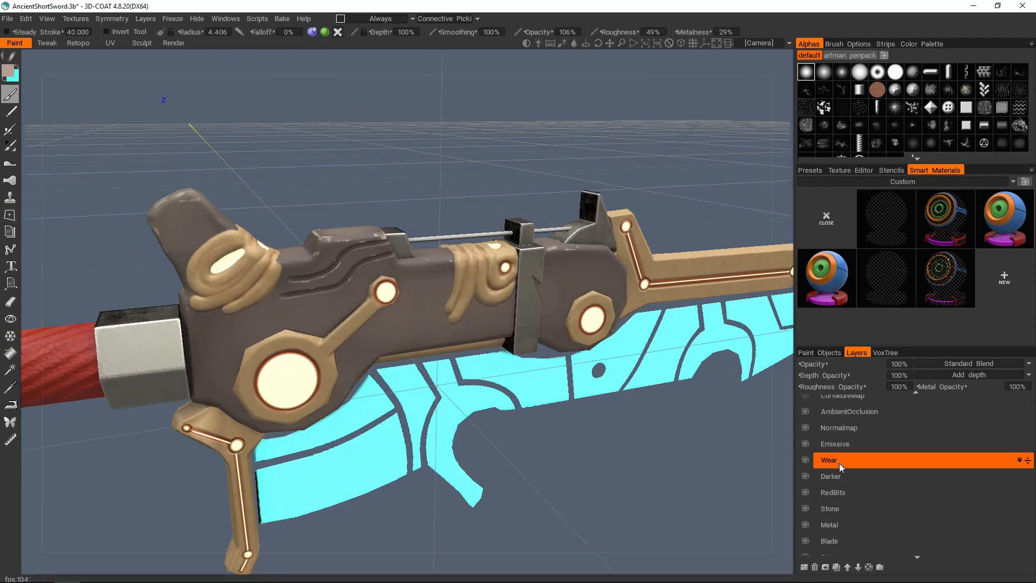
Switch off depth and glossiness painting so that only colour is applied, and bring up the default stencils
{"action": "left_click", "coordinate": [312, 32]}
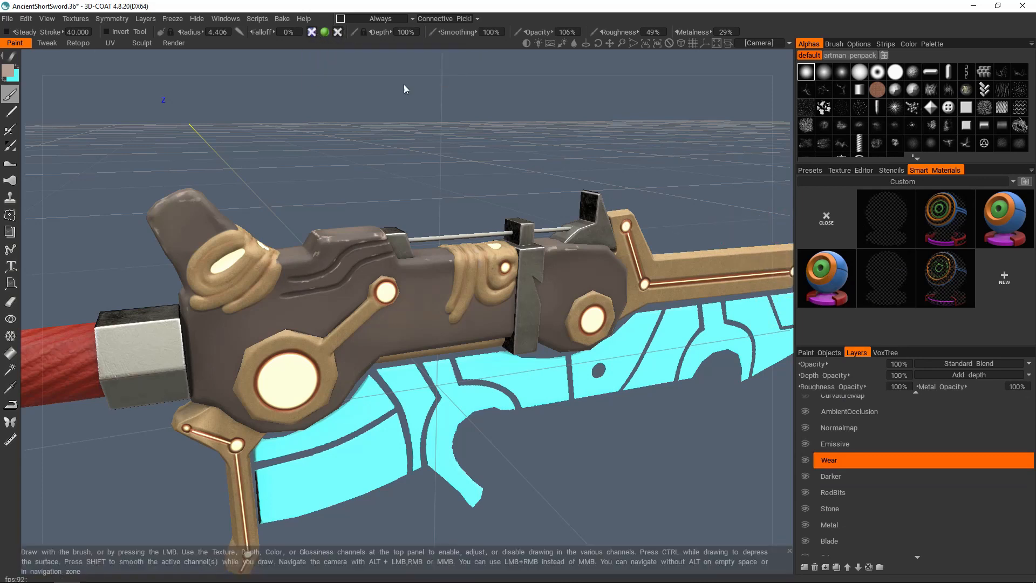
{"action": "left_click", "coordinate": [337, 32]}
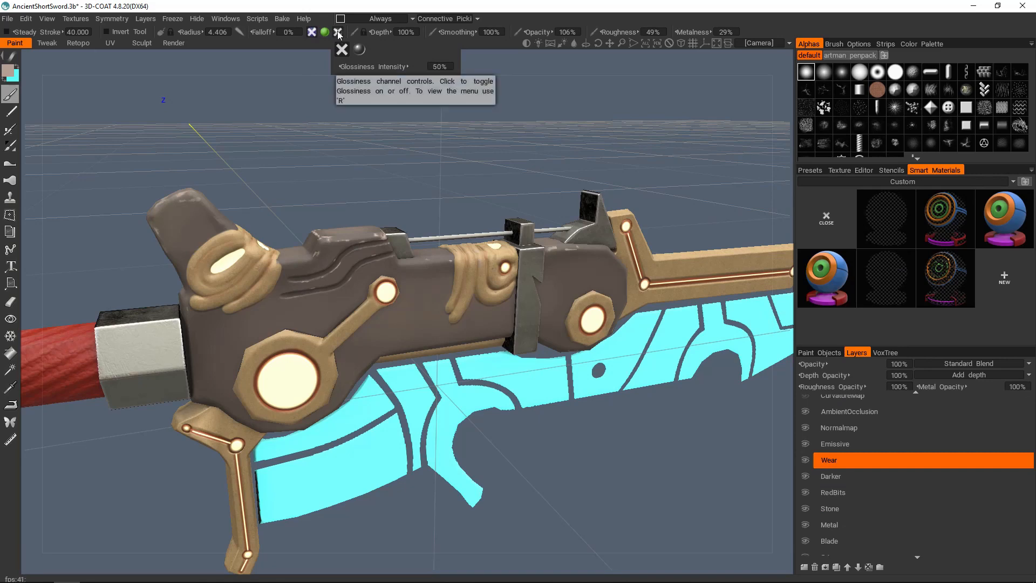
{"action": "left_click", "coordinate": [910, 182]}
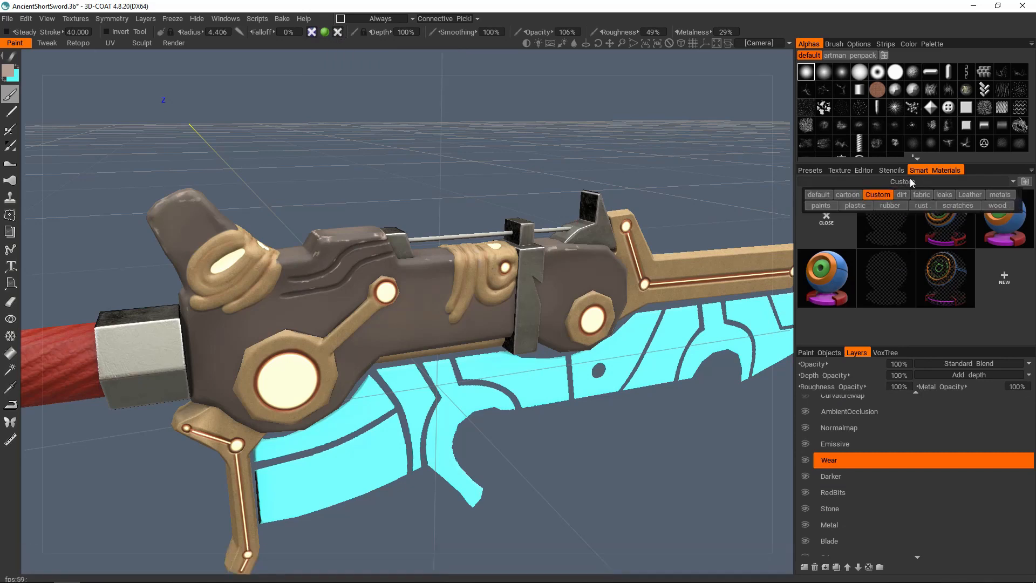
{"action": "left_click", "coordinate": [884, 170]}
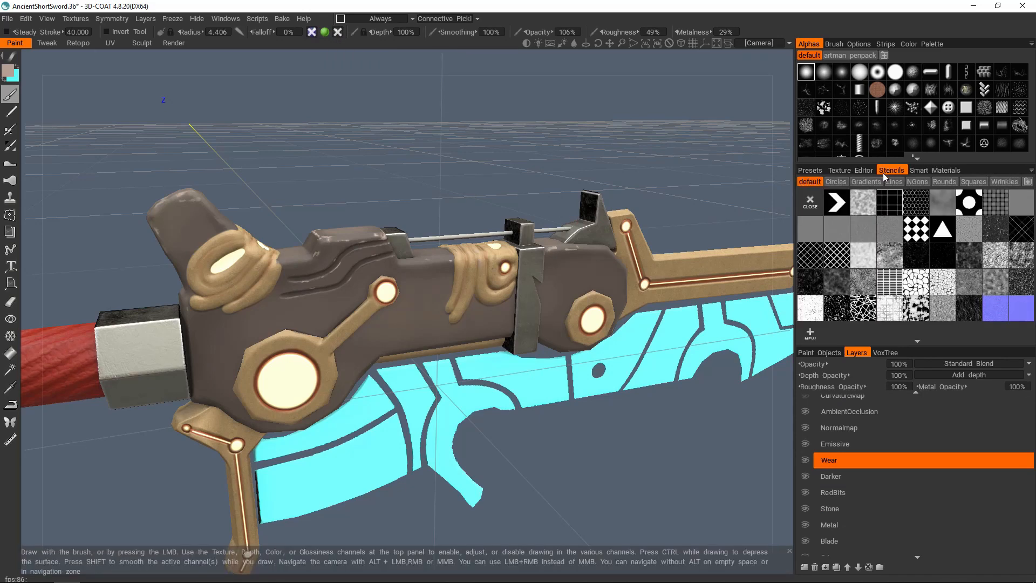
Isolate the Body paint object and choose a grungy noise stencil for painting on the Wear layer
{"action": "left_click", "coordinate": [831, 353]}
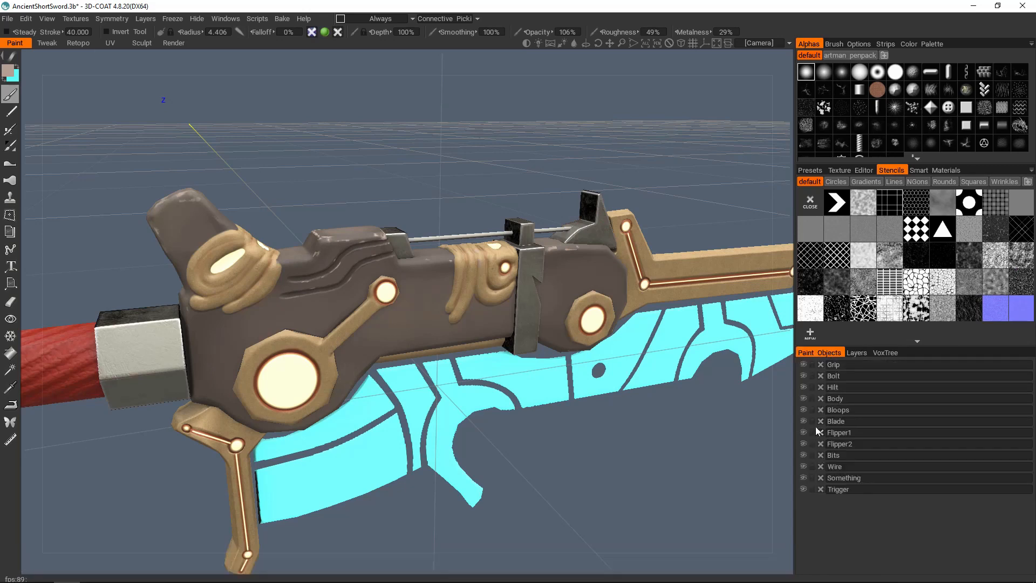
{"action": "left_click", "coordinate": [802, 400], "text": "alt"}
{"action": "left_click", "coordinate": [858, 352]}
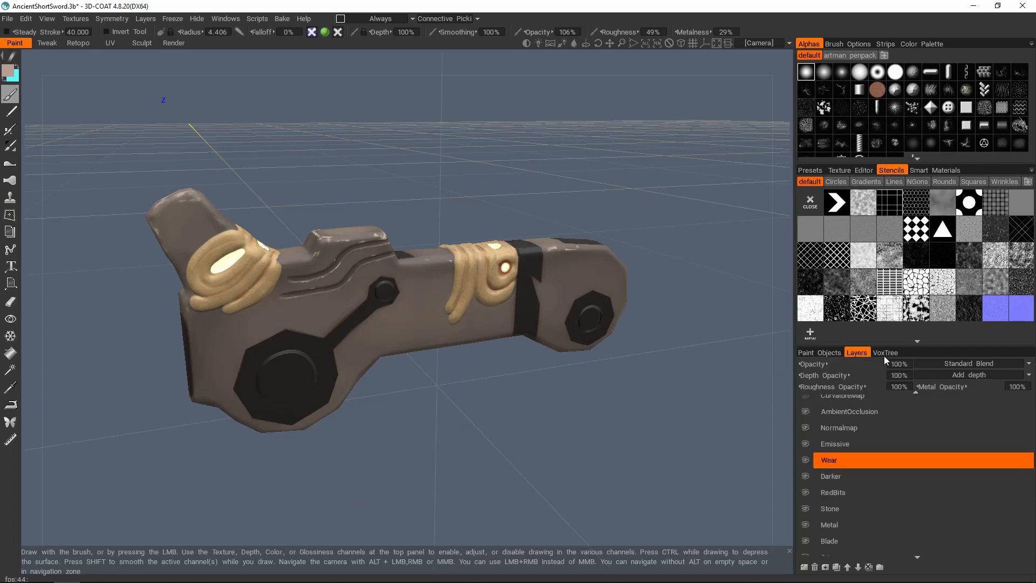
{"action": "left_click", "coordinate": [840, 280]}
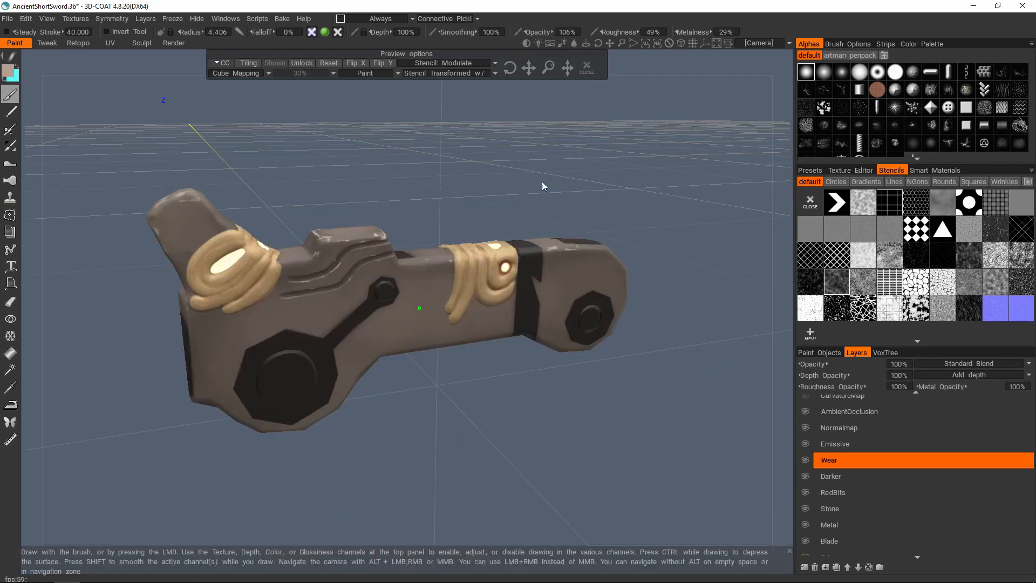
Lower the brush opacity to 15%, paint subtle light stencil variation across the stone body, and close the stencil
{"action": "middle_click_drag", "start_coordinate": [381, 310], "coordinate": [427, 273], "text": "alt"}
{"action": "mouse_move", "coordinate": [424, 296]}
{"action": "left_mouse_down", "text": "alt"}
{"action": "mouse_move", "coordinate": [405, 254]}
{"action": "mouse_move", "coordinate": [370, 279]}
{"action": "left_mouse_up", "text": "alt"}
{"action": "mouse_move", "coordinate": [370, 279]}
{"action": "right_mouse_down"}
{"action": "mouse_move", "coordinate": [422, 268]}
{"action": "mouse_move", "coordinate": [406, 270]}
{"action": "right_mouse_up"}
{"action": "mouse_move", "coordinate": [352, 262]}
{"action": "left_mouse_down"}
{"action": "mouse_move", "coordinate": [399, 246]}
{"action": "mouse_move", "coordinate": [377, 255]}
{"action": "left_mouse_up"}
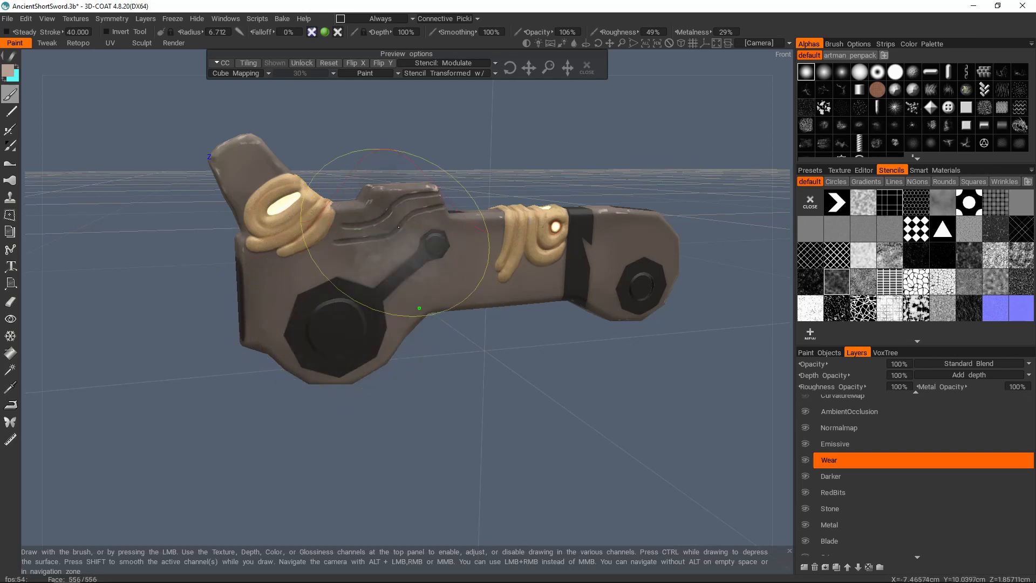
{"action": "right_click_drag", "start_coordinate": [412, 238], "coordinate": [406, 237]}
{"action": "left_click_drag", "start_coordinate": [526, 33], "coordinate": [487, 42]}
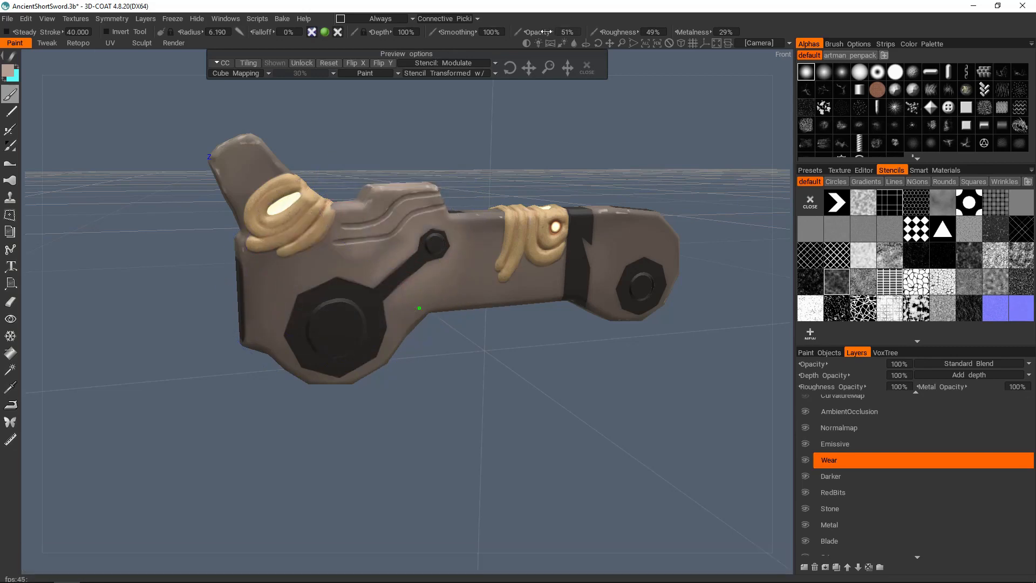
{"action": "left_click_drag", "start_coordinate": [530, 33], "coordinate": [508, 40]}
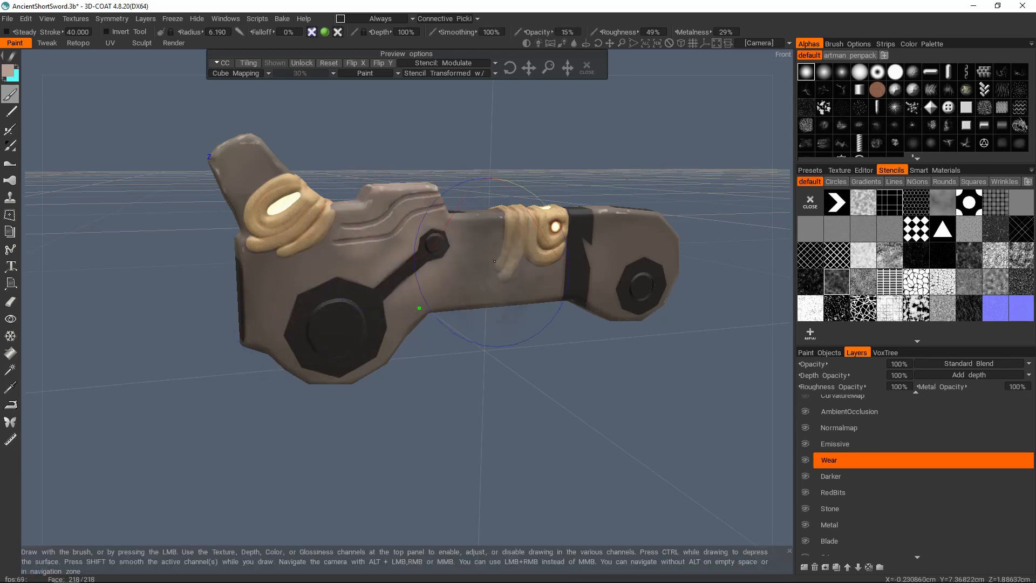
{"action": "mouse_move", "coordinate": [493, 261]}
{"action": "left_mouse_down", "text": "alt"}
{"action": "mouse_move", "coordinate": [531, 292]}
{"action": "mouse_move", "coordinate": [485, 248]}
{"action": "mouse_move", "coordinate": [493, 275]}
{"action": "left_mouse_up", "text": "alt"}
{"action": "mouse_move", "coordinate": [494, 275]}
{"action": "right_mouse_down", "text": "alt"}
{"action": "mouse_move", "coordinate": [477, 252]}
{"action": "mouse_move", "coordinate": [496, 281]}
{"action": "right_mouse_up", "text": "alt"}
{"action": "left_click", "coordinate": [588, 71]}
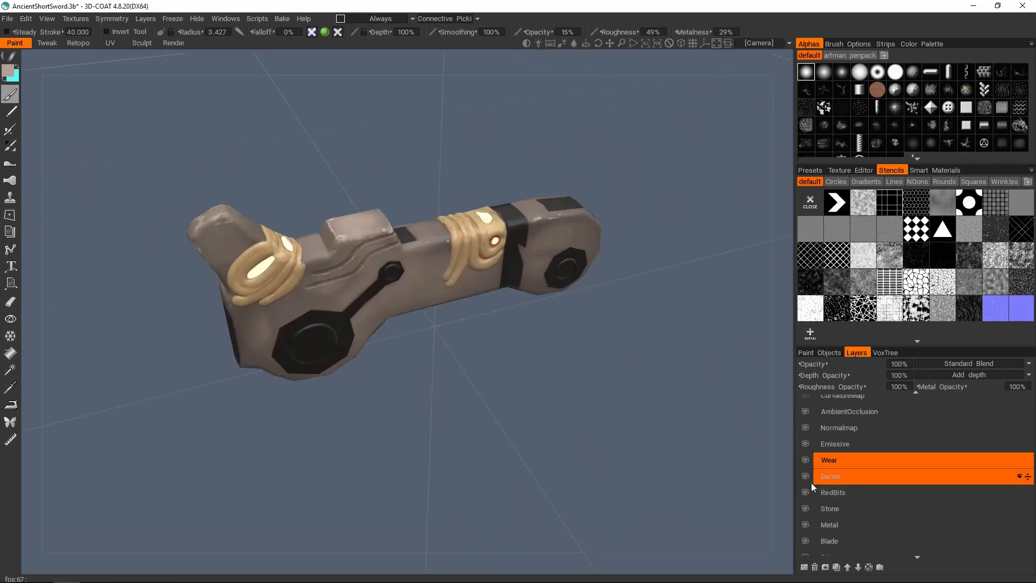
Make all the sword's paint objects visible again and return to the layer list
{"action": "left_click", "coordinate": [844, 352]}
{"action": "left_click", "coordinate": [803, 398]}
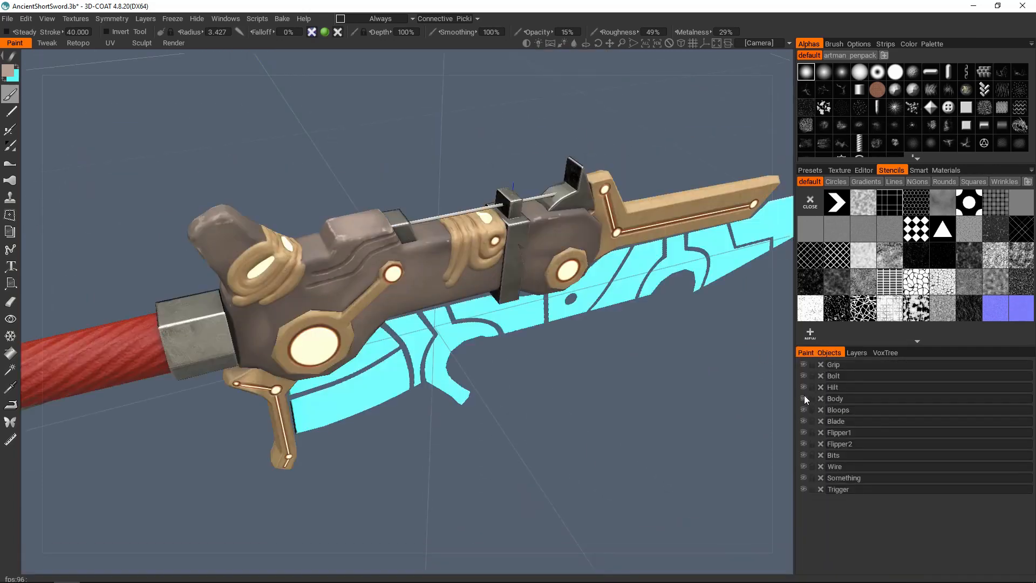
{"action": "left_click", "coordinate": [854, 353]}
Examine the painted body, golden trim and blade of the sword from several angles and distances
{"action": "mouse_move", "coordinate": [593, 329]}
{"action": "right_mouse_down", "text": "alt"}
{"action": "mouse_move", "coordinate": [521, 286]}
{"action": "mouse_move", "coordinate": [547, 271]}
{"action": "right_mouse_up", "text": "alt"}
{"action": "left_click_drag", "start_coordinate": [567, 255], "coordinate": [496, 252], "text": "alt"}
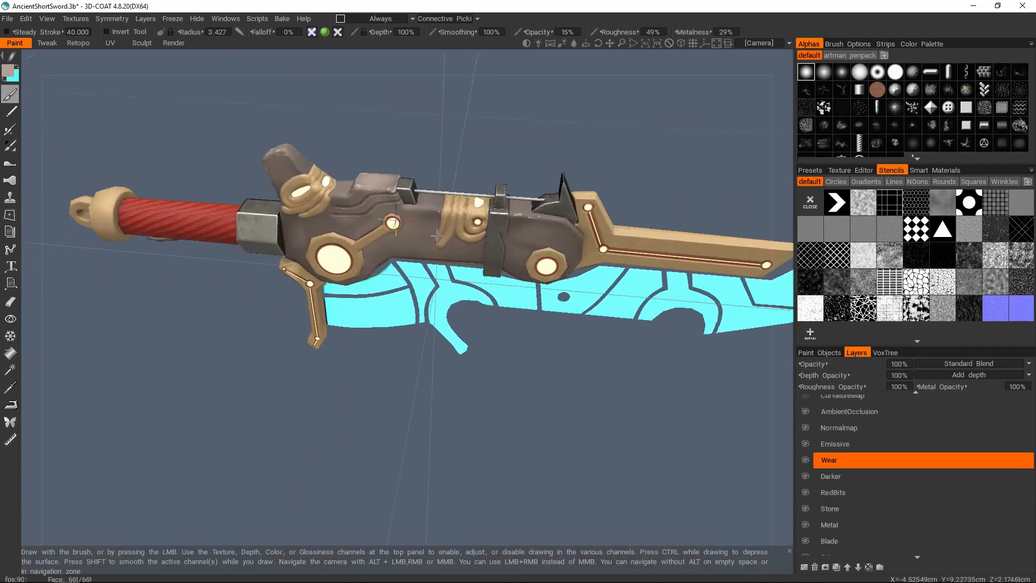
{"action": "left_click_drag", "start_coordinate": [635, 244], "coordinate": [671, 236], "text": "alt"}
{"action": "right_click_drag", "start_coordinate": [613, 243], "coordinate": [681, 220], "text": "alt"}
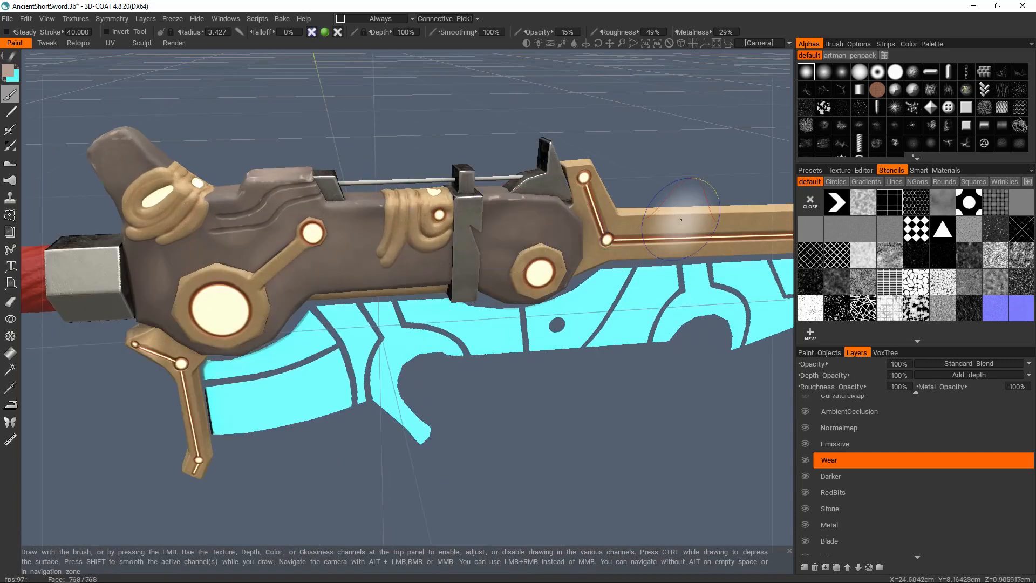
{"action": "middle_click_drag", "start_coordinate": [748, 219], "coordinate": [591, 247], "text": "alt"}
{"action": "right_click_drag", "start_coordinate": [601, 238], "coordinate": [630, 224], "text": "alt"}
{"action": "middle_click_drag", "start_coordinate": [637, 221], "coordinate": [525, 243], "text": "alt"}
{"action": "right_click_drag", "start_coordinate": [522, 267], "coordinate": [532, 243], "text": "alt"}
{"action": "left_click_drag", "start_coordinate": [532, 243], "coordinate": [571, 252], "text": "alt"}
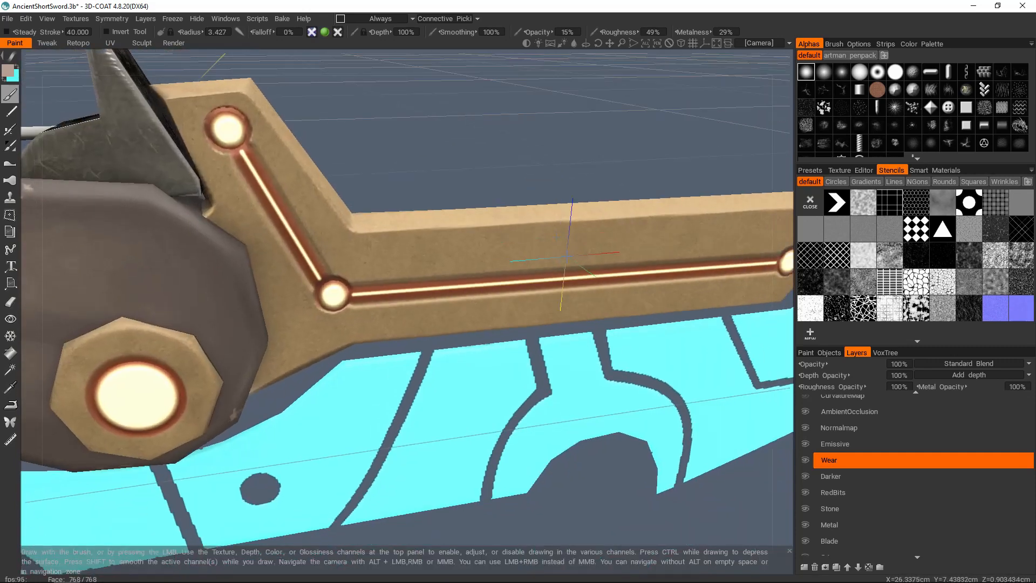
{"action": "right_click_drag", "start_coordinate": [571, 252], "coordinate": [474, 266], "text": "alt"}
{"action": "right_click_drag", "start_coordinate": [635, 245], "coordinate": [502, 270], "text": "alt"}
{"action": "middle_click_drag", "start_coordinate": [501, 270], "coordinate": [641, 244], "text": "alt"}
{"action": "left_click_drag", "start_coordinate": [604, 253], "coordinate": [558, 263], "text": "alt"}
{"action": "middle_click_drag", "start_coordinate": [557, 263], "coordinate": [614, 223], "text": "alt"}
{"action": "mouse_move", "coordinate": [519, 268]}
{"action": "left_mouse_down", "text": "alt"}
{"action": "mouse_move", "coordinate": [714, 246]}
{"action": "mouse_move", "coordinate": [497, 274]}
{"action": "mouse_move", "coordinate": [504, 265]}
{"action": "mouse_move", "coordinate": [488, 249]}
{"action": "left_mouse_up", "text": "alt"}
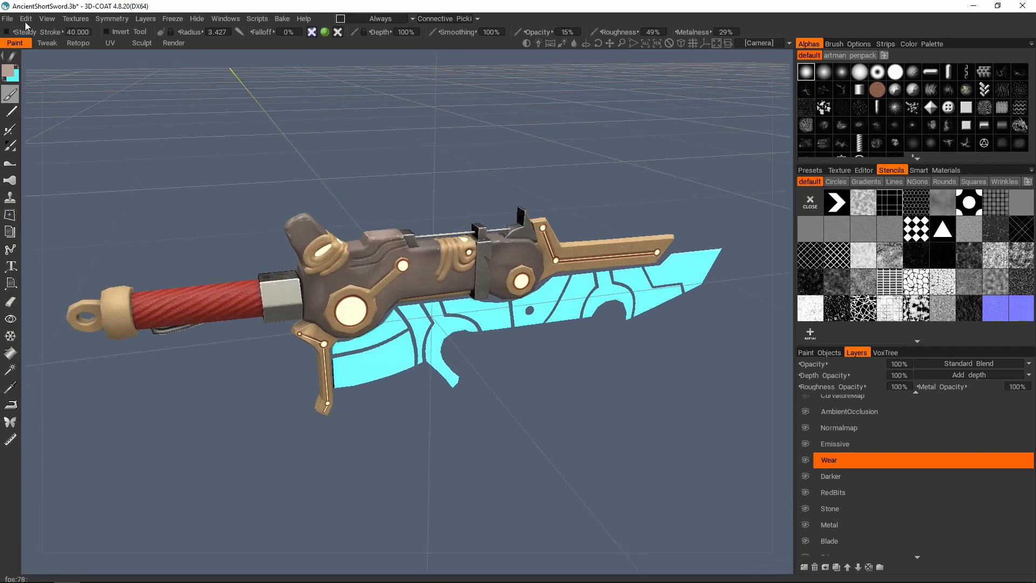
Export the sword as AncientShortSword.fbx with the Unity (Standard) texture preset, and view the updated model in Unity
{"action": "left_click", "coordinate": [7, 19]}
{"action": "left_click", "coordinate": [44, 177]}
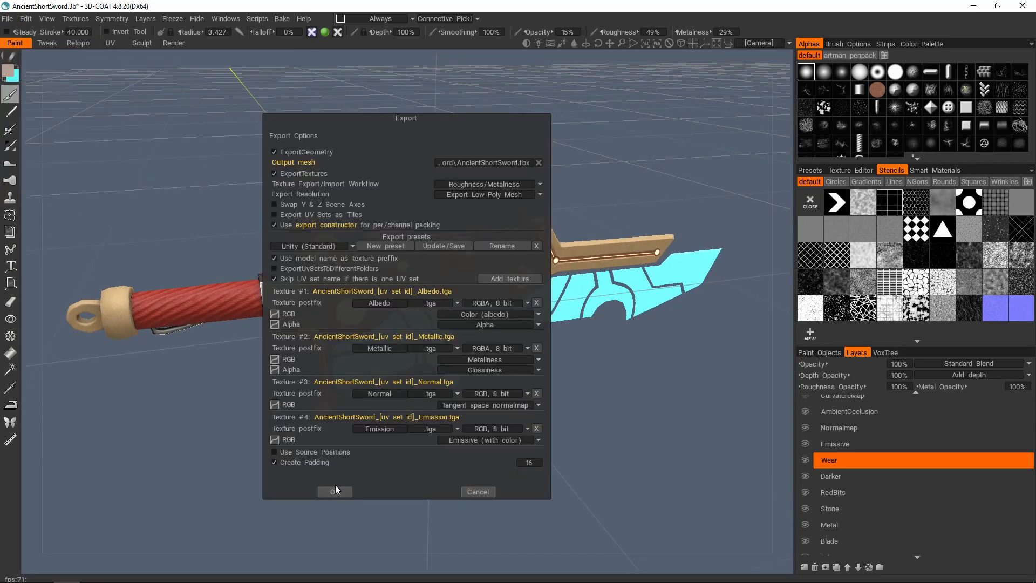
{"action": "left_click", "coordinate": [339, 492]}
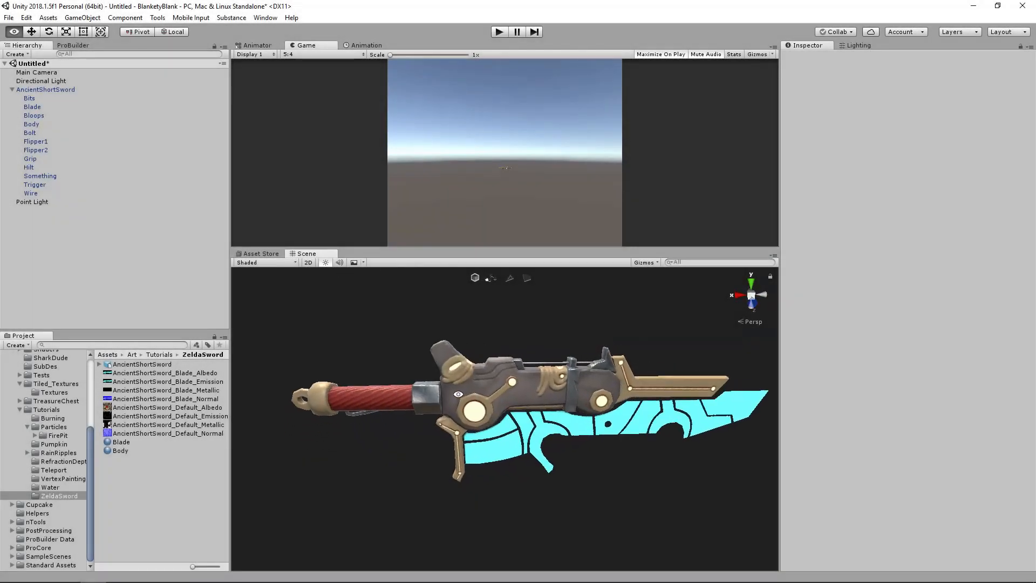
{"action": "left_click_drag", "start_coordinate": [458, 394], "coordinate": [500, 385], "text": "alt"}
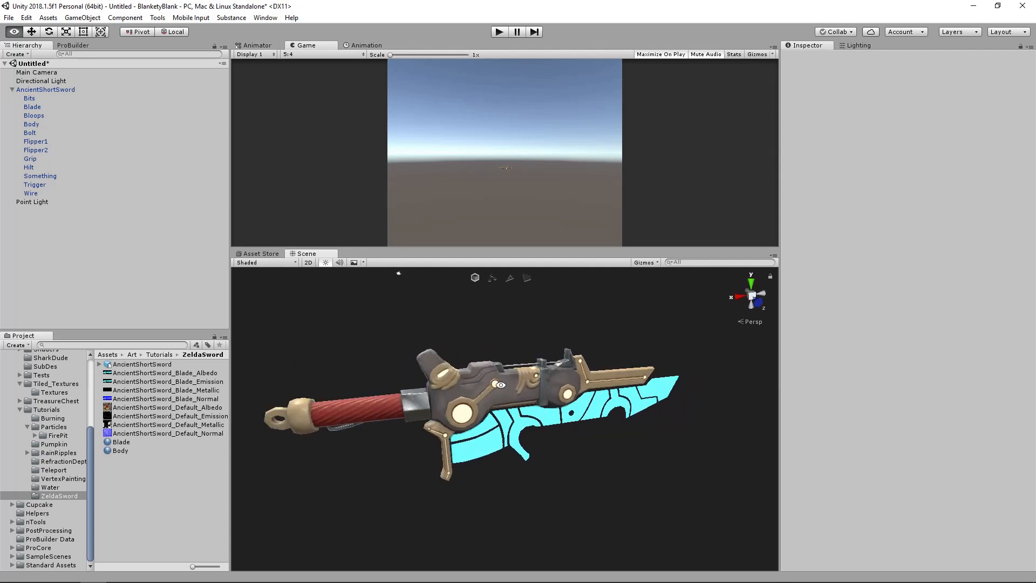
Add a Post-Processing Behaviour component to the Main Camera and assign it the Default profile
{"action": "left_click", "coordinate": [34, 72]}
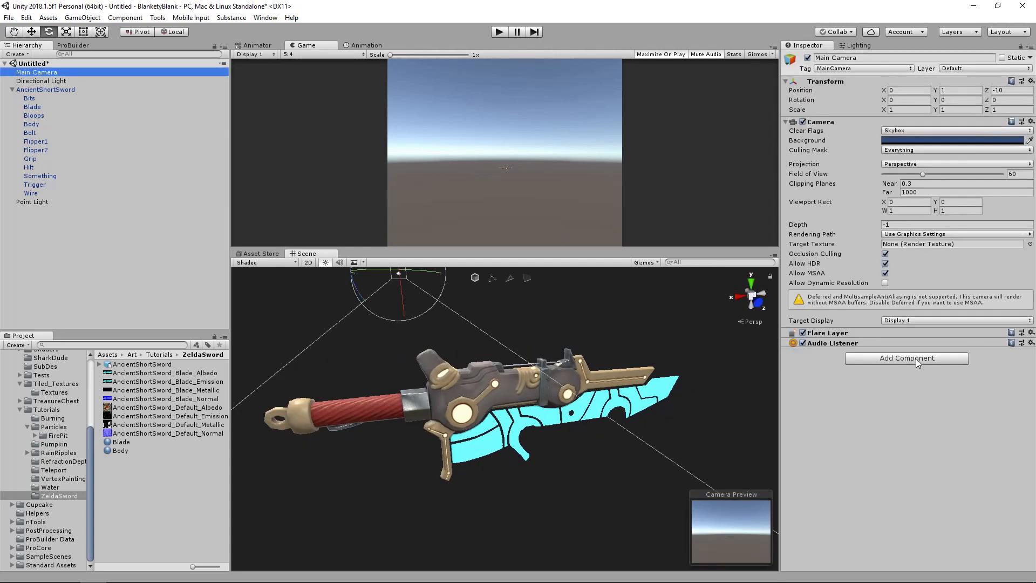
{"action": "left_click", "coordinate": [915, 358]}
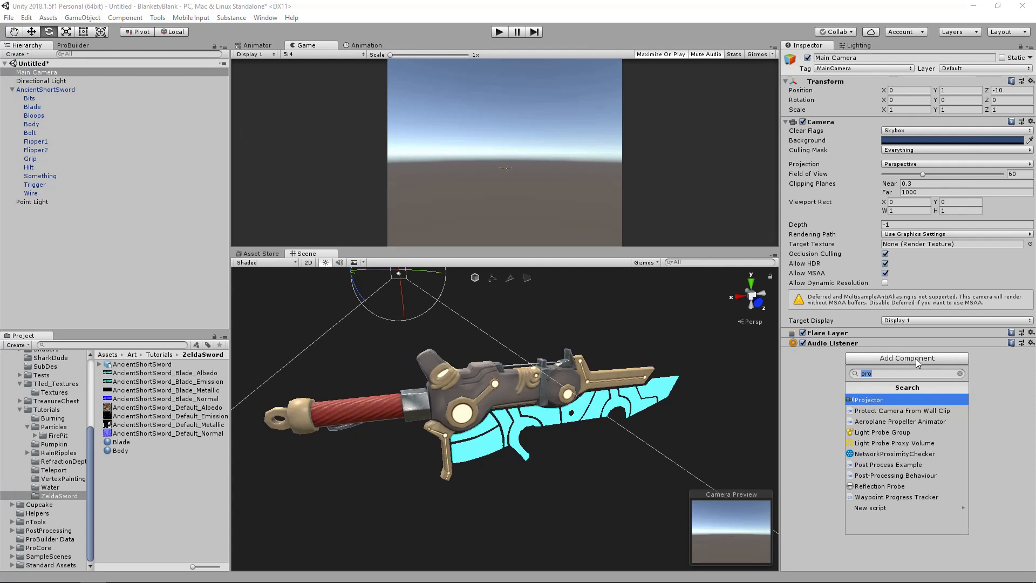
{"action": "left_click", "coordinate": [897, 475]}
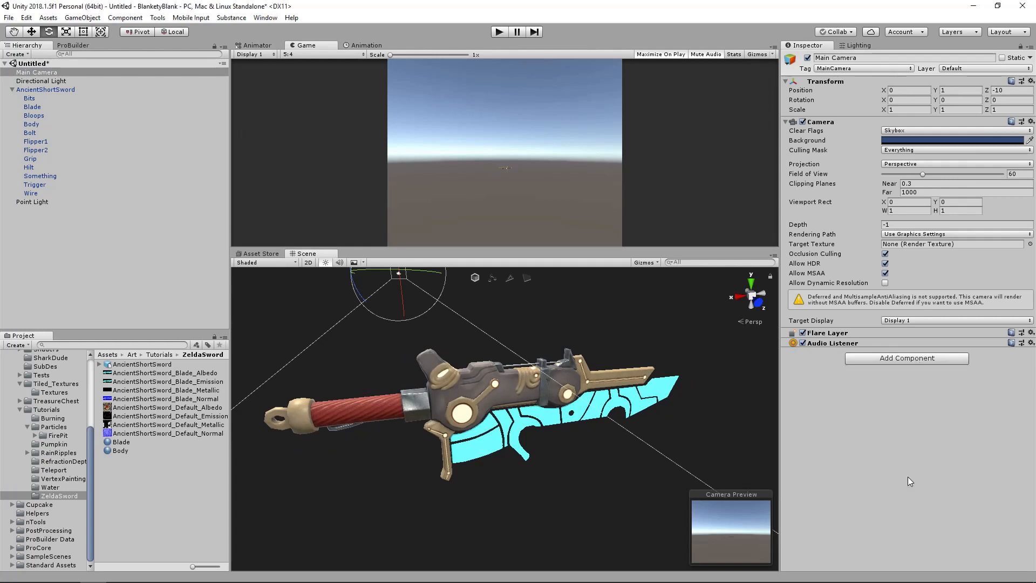
{"action": "left_click", "coordinate": [1030, 362]}
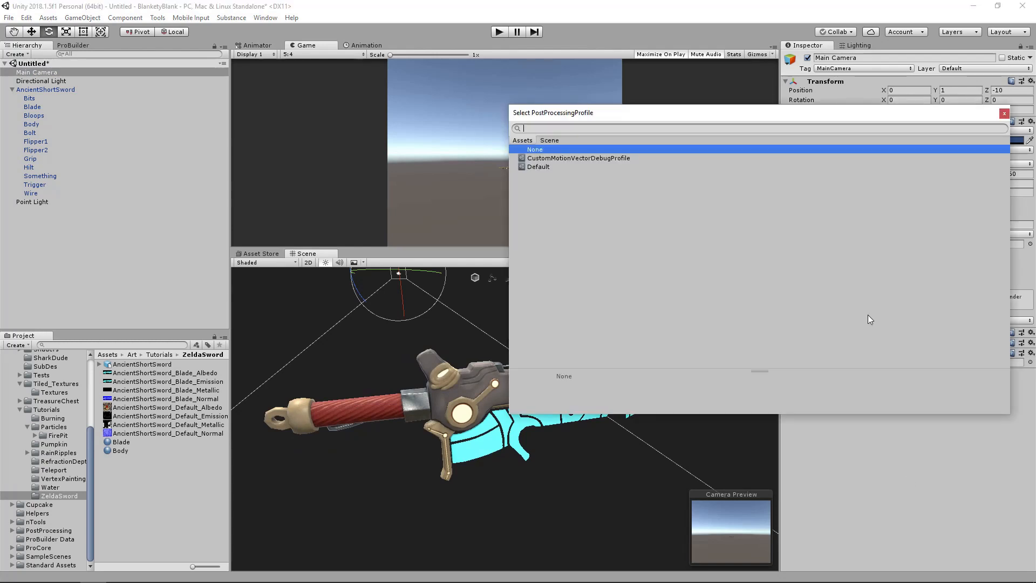
{"action": "double_click", "coordinate": [537, 165]}
Examine the sword with post-processing from several angles in the Scene view
{"action": "left_click_drag", "start_coordinate": [545, 372], "coordinate": [502, 335], "text": "alt"}
{"action": "scroll", "coordinate": [574, 365], "scroll_direction": "down", "scroll_amount": 3}
{"action": "left_click", "coordinate": [453, 321]}
{"action": "scroll", "coordinate": [443, 321], "scroll_direction": "down", "scroll_amount": 3}
{"action": "left_click_drag", "start_coordinate": [440, 321], "coordinate": [601, 387], "text": "alt"}
{"action": "right_click_drag", "start_coordinate": [601, 387], "coordinate": [653, 406], "text": "alt"}
{"action": "left_click_drag", "start_coordinate": [653, 406], "coordinate": [640, 386], "text": "alt"}
{"action": "right_click_drag", "start_coordinate": [639, 386], "coordinate": [662, 398], "text": "alt"}
{"action": "mouse_move", "coordinate": [577, 394]}
{"action": "left_mouse_down", "text": "alt"}
{"action": "mouse_move", "coordinate": [588, 396]}
{"action": "mouse_move", "coordinate": [559, 376]}
{"action": "mouse_move", "coordinate": [574, 380]}
{"action": "left_mouse_up", "text": "alt"}
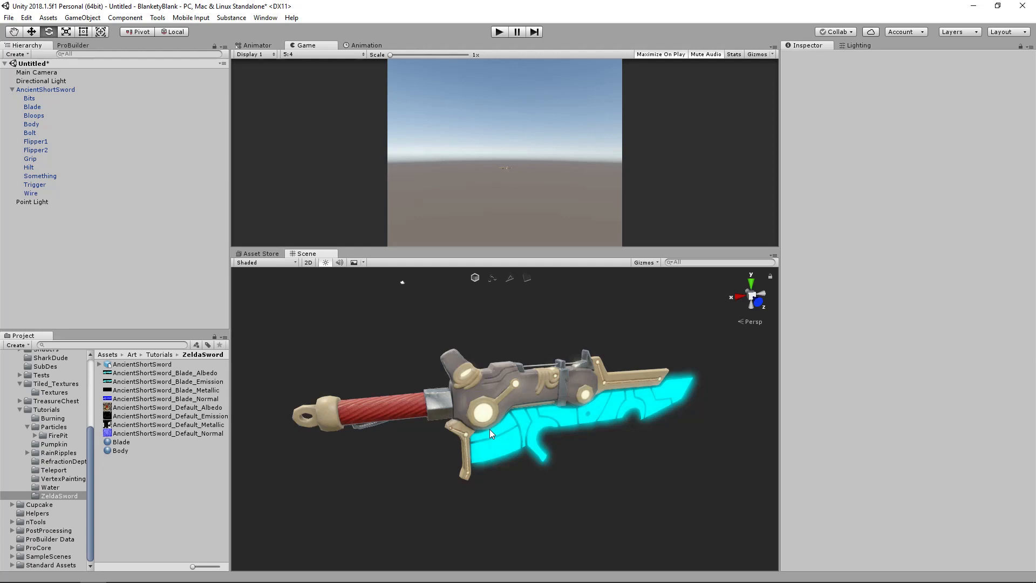
{"action": "left_click", "coordinate": [606, 375]}
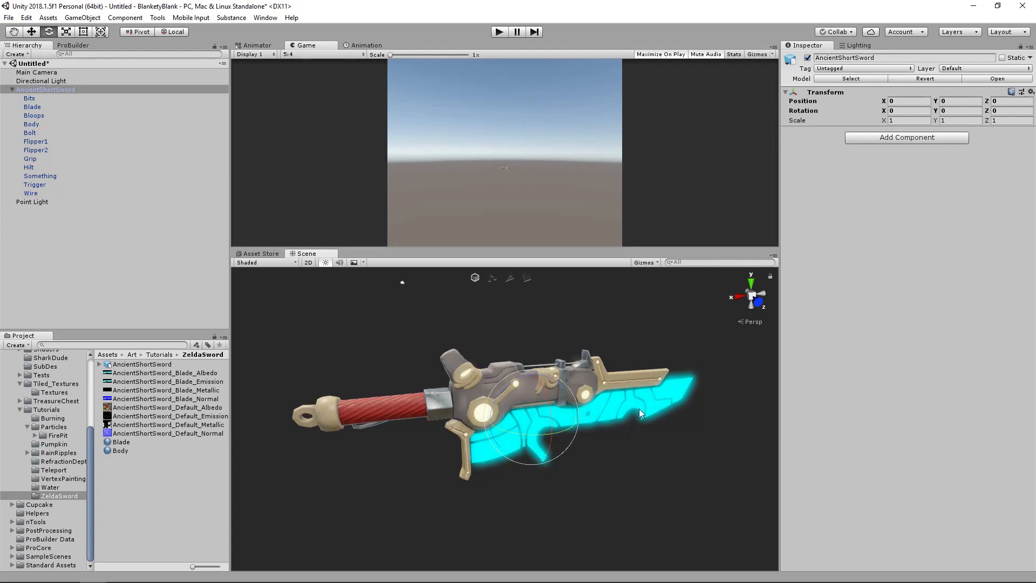
{"action": "left_click_drag", "start_coordinate": [482, 432], "coordinate": [529, 421], "text": "alt"}
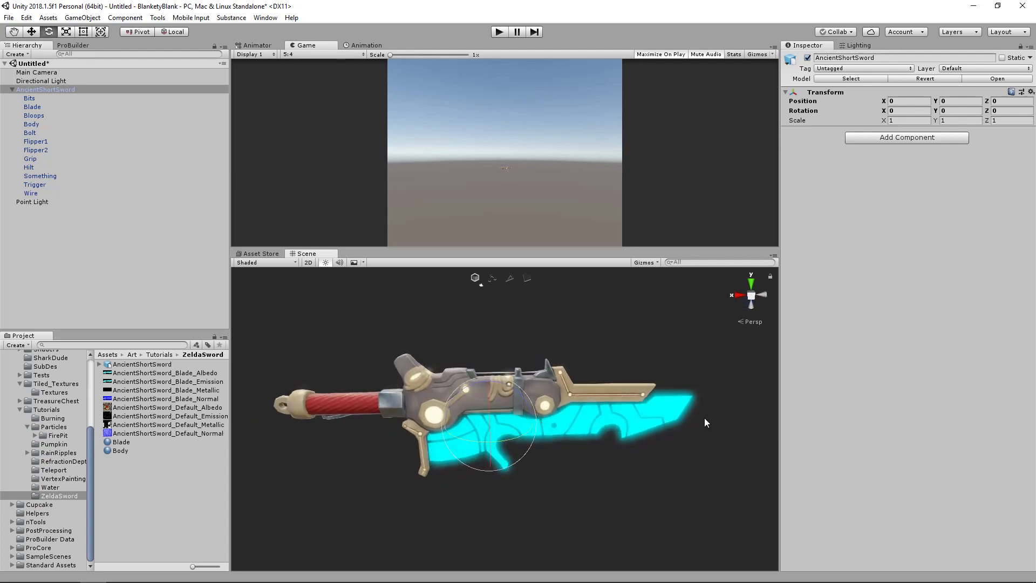
{"action": "left_click", "coordinate": [593, 467]}
{"action": "left_click_drag", "start_coordinate": [464, 393], "coordinate": [516, 408], "text": "alt"}
{"action": "right_click_drag", "start_coordinate": [517, 408], "coordinate": [519, 408], "text": "alt"}
{"action": "mouse_move", "coordinate": [519, 408]}
{"action": "left_mouse_down", "text": "alt"}
{"action": "mouse_move", "coordinate": [548, 402]}
{"action": "mouse_move", "coordinate": [533, 400]}
{"action": "left_mouse_up", "text": "alt"}
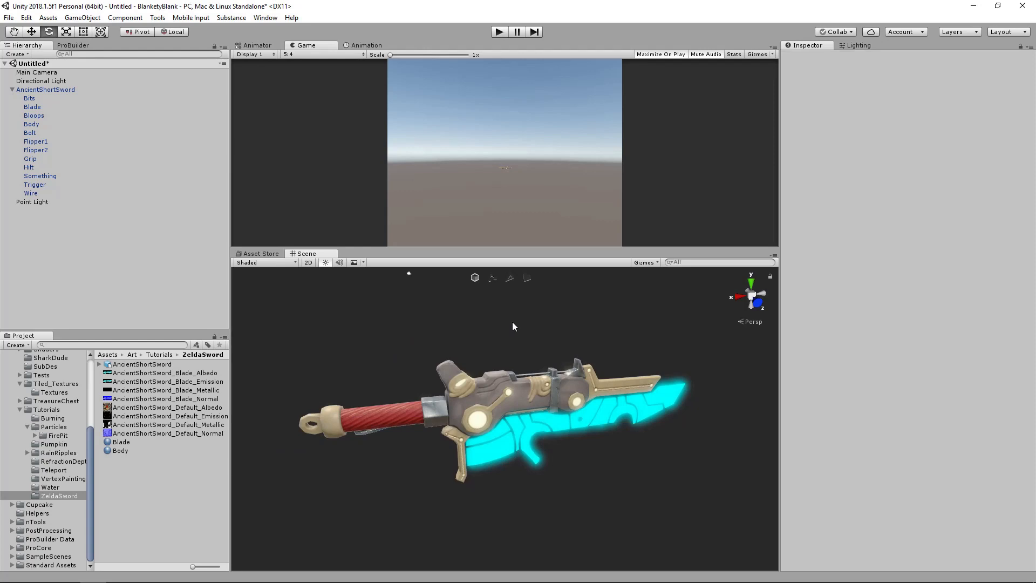